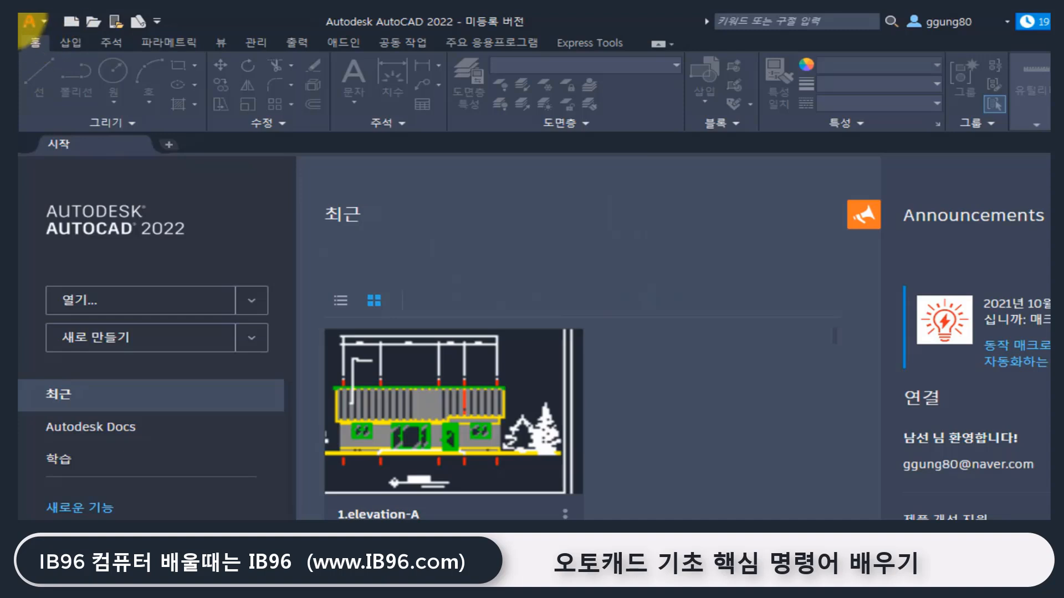
Create a new drawing without a template, using metric units.
click(39, 21)
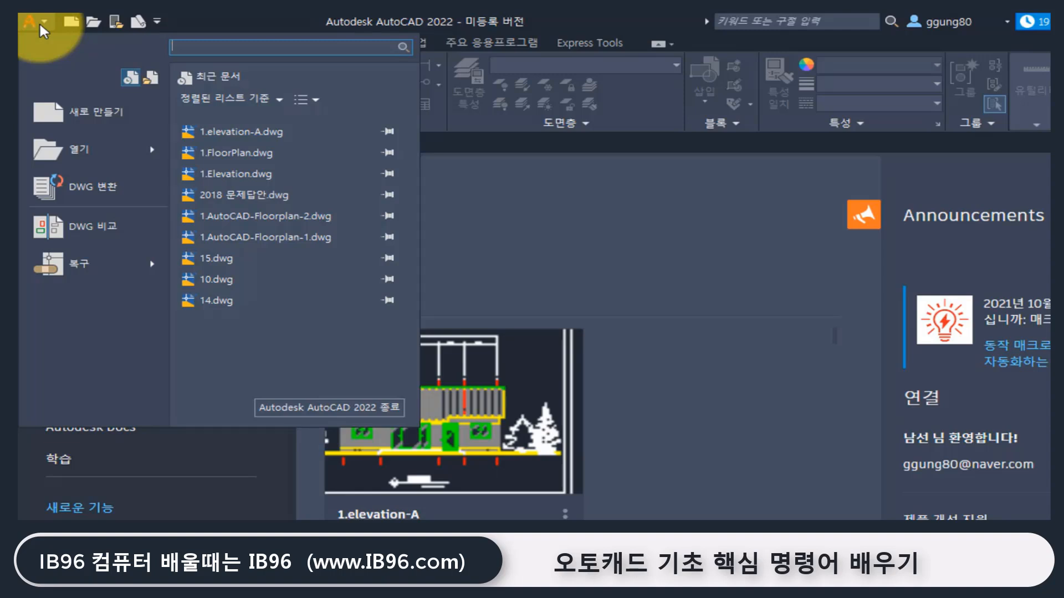
click(133, 118)
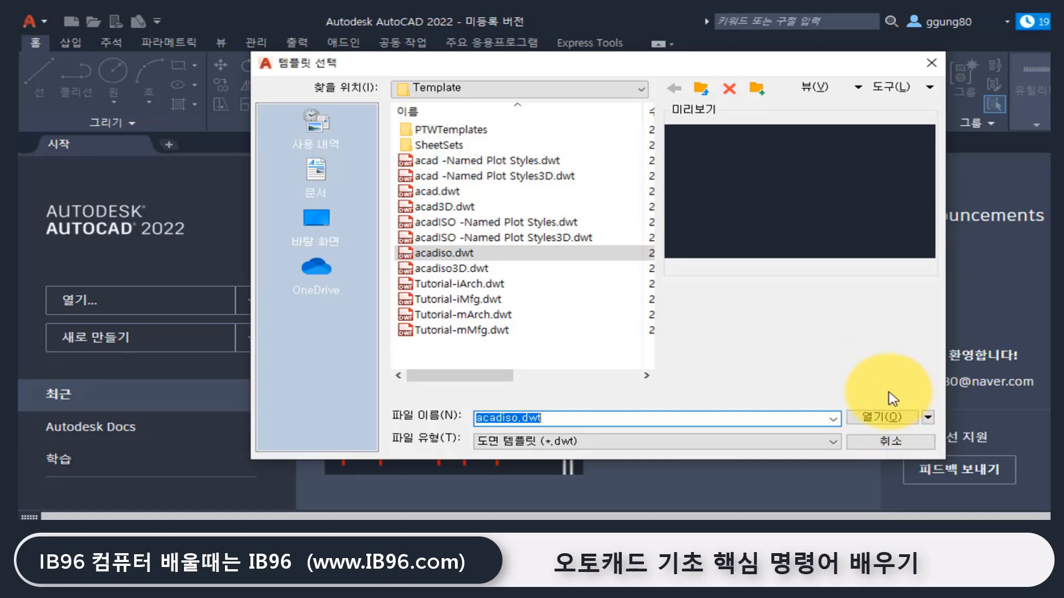
click(927, 418)
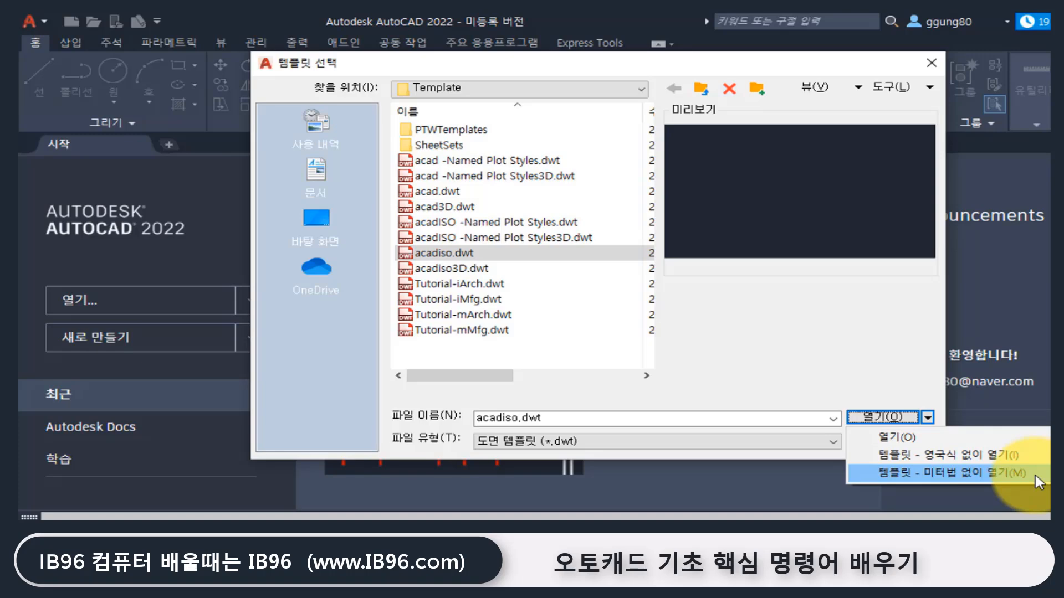
click(1036, 475)
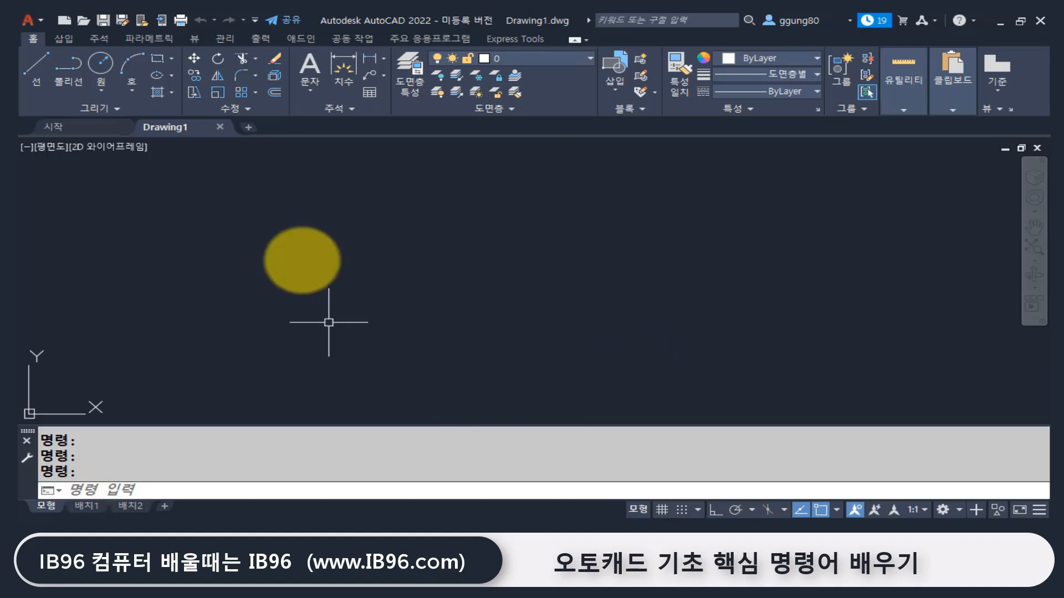
Draw four circles of different sizes in a horizontal row, the third about 51 in radius, with the last two overlapping.
text(c)
key(Return)
click(284, 258)
click(349, 340)
key(Return)
click(488, 276)
click(542, 344)
key(Return)
click(667, 286)
click(701, 327)
key(Return)
click(785, 272)
click(820, 331)
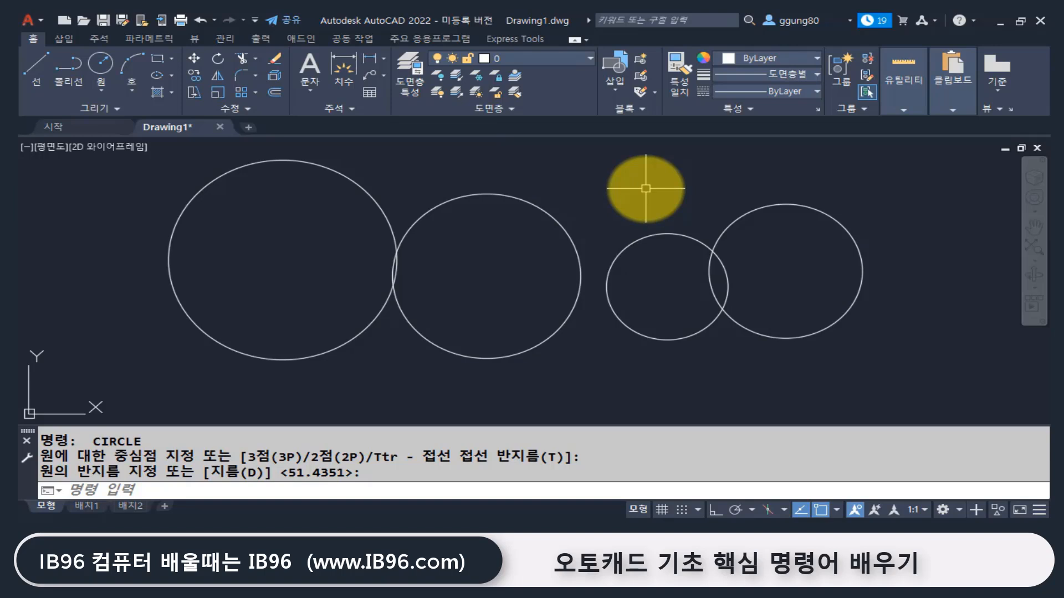
Change the colour of the second circle in the row to yellow.
click(583, 194)
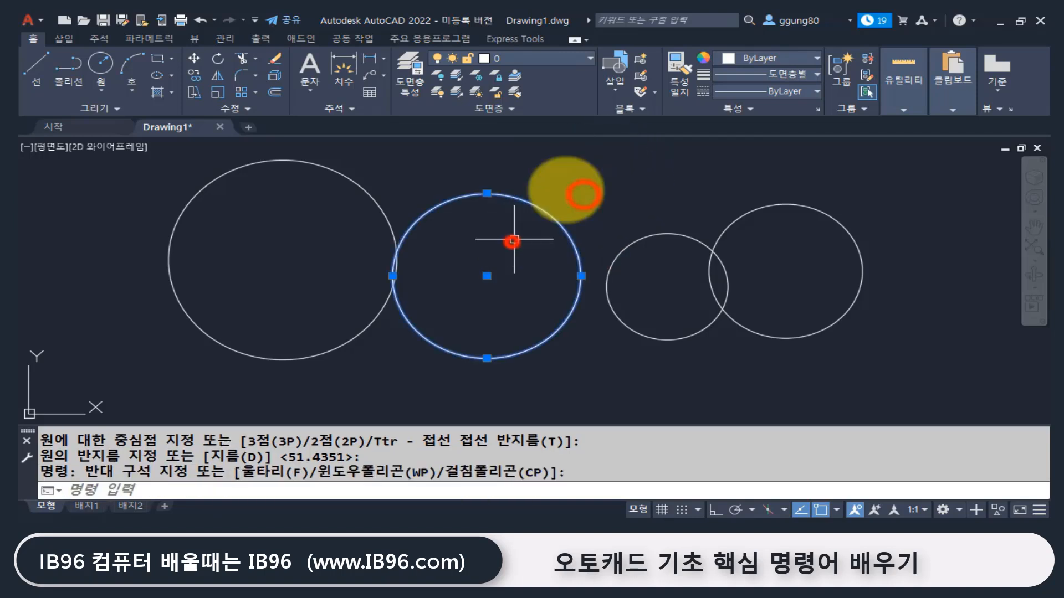
click(511, 241)
click(759, 63)
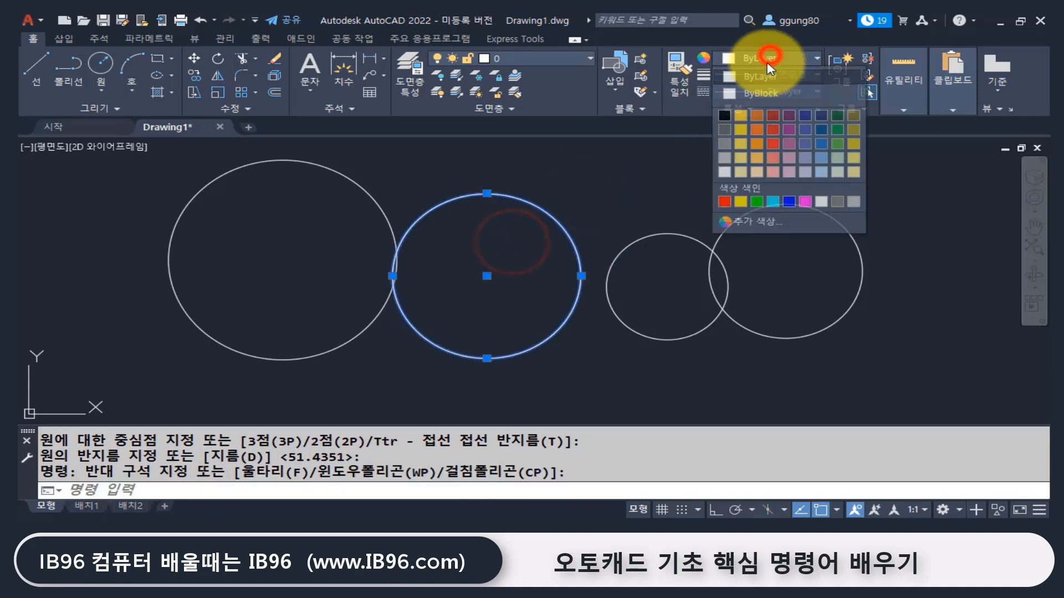
click(741, 201)
key(Escape)
Change the colour of the small third circle to green.
click(690, 210)
click(669, 263)
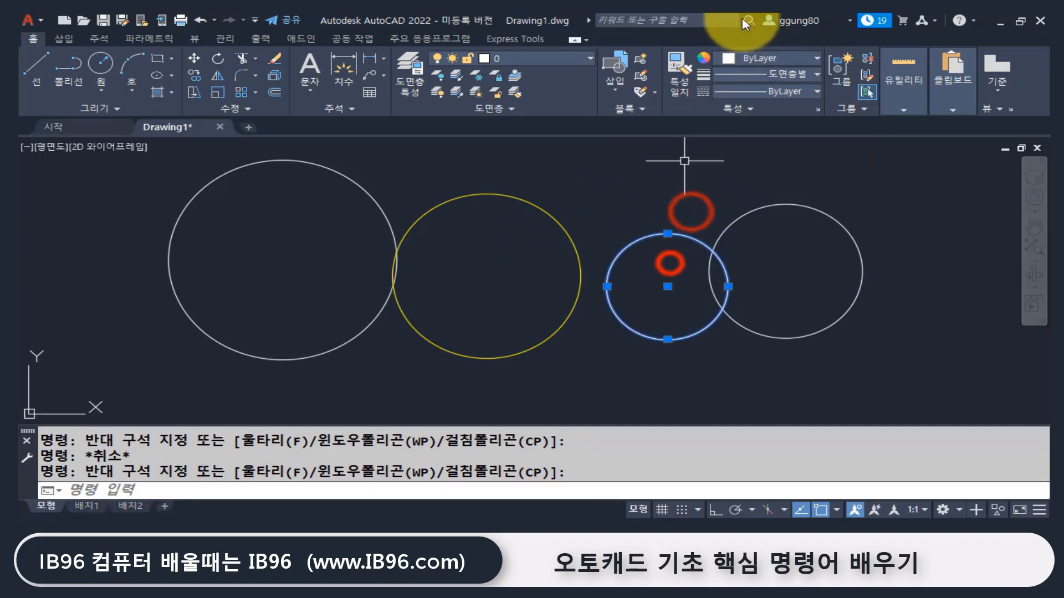
click(758, 62)
click(755, 204)
key(Escape)
Change the colour of the fourth circle in the row to cyan.
click(856, 183)
click(800, 244)
click(758, 57)
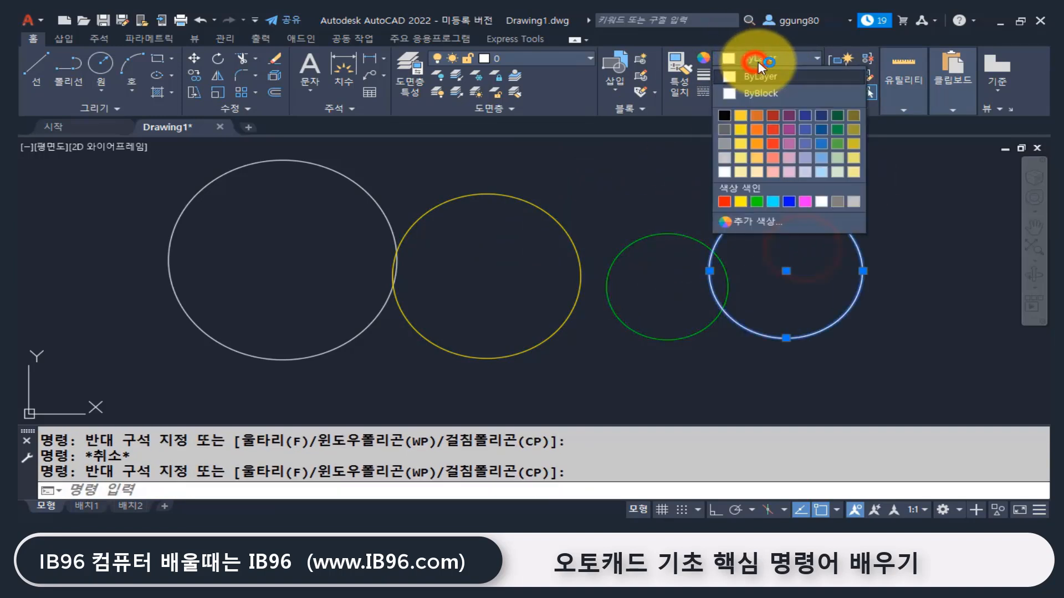
click(772, 201)
key(Escape)
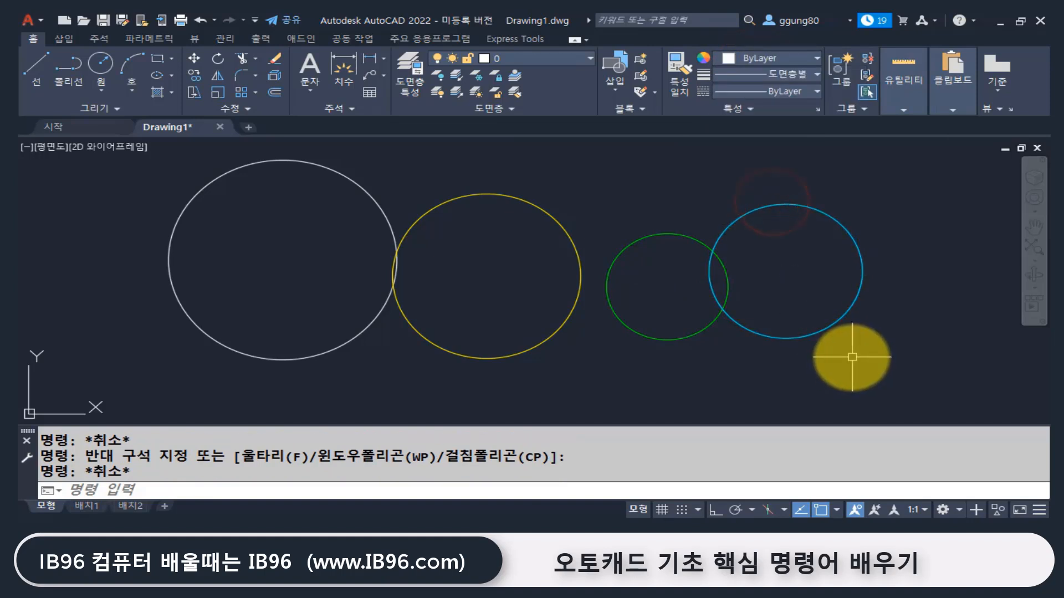
Set the colour of the yellow, green and cyan circles back to ByLayer.
click(842, 367)
click(523, 252)
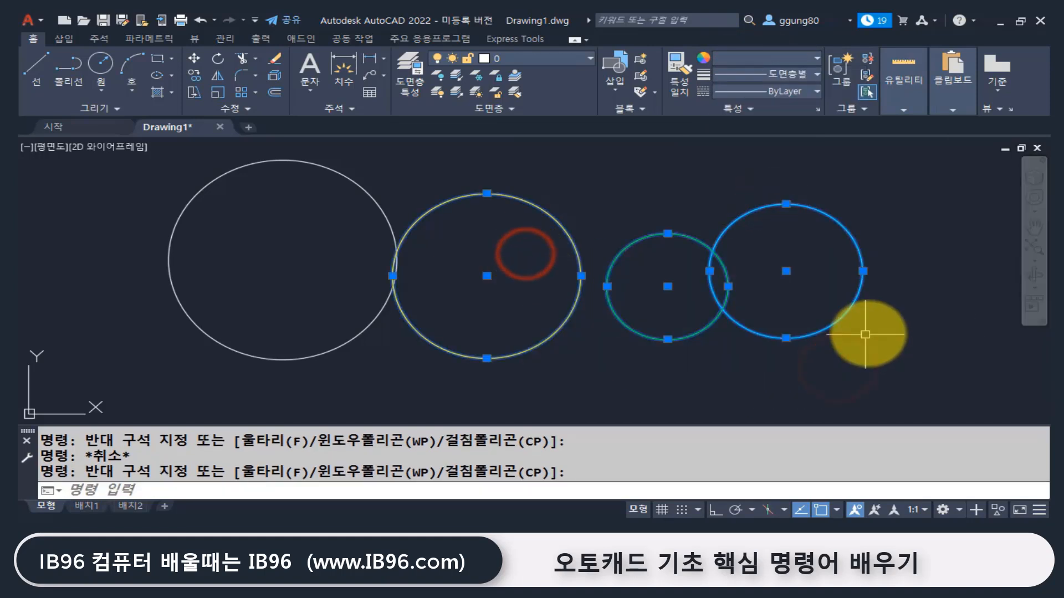
key(Escape)
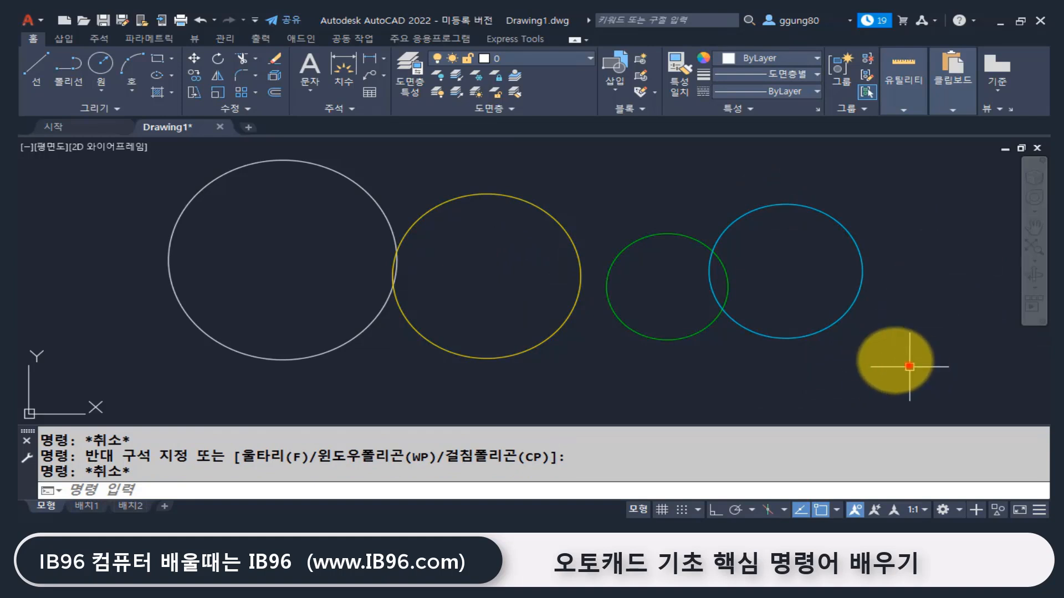
click(907, 363)
click(453, 258)
click(753, 51)
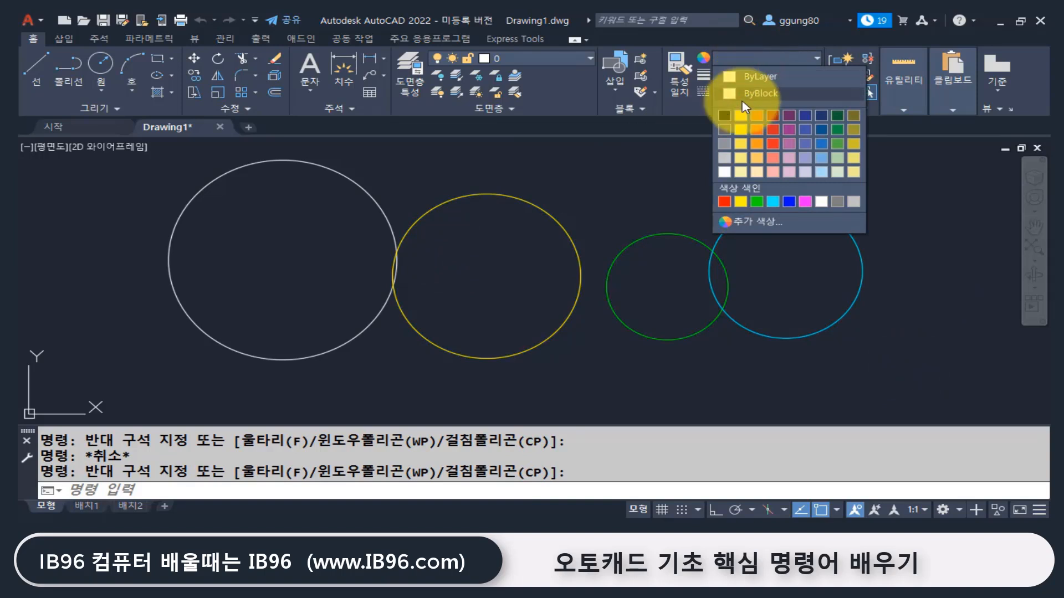
click(757, 76)
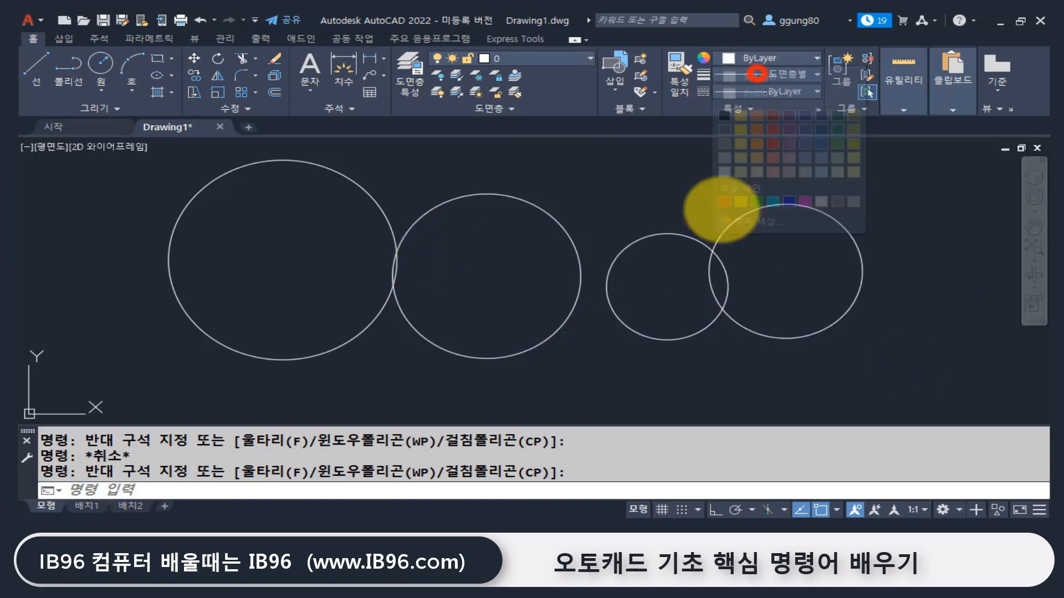
key(Escape)
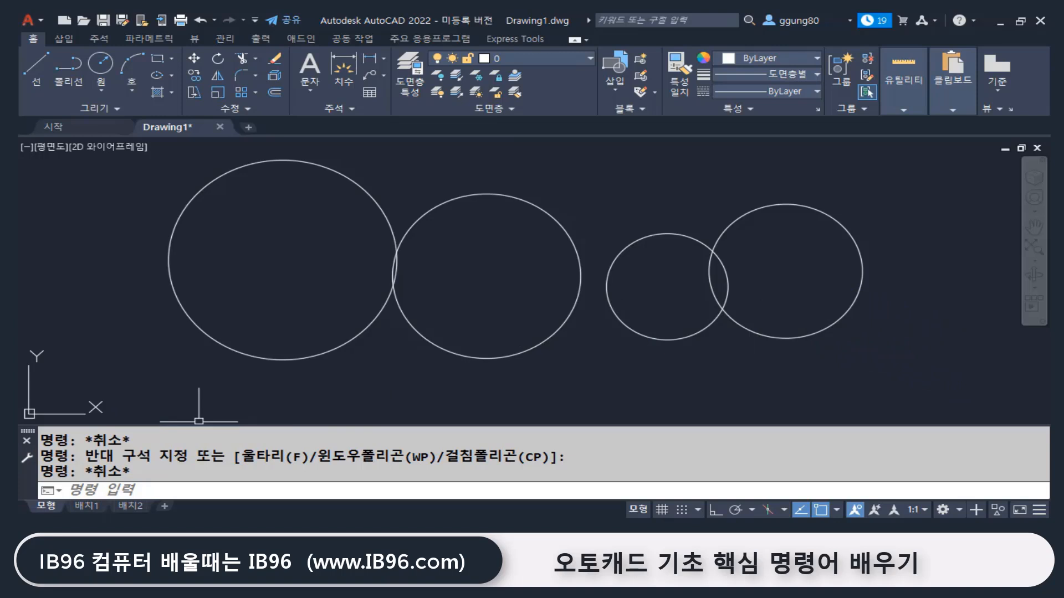
View the circles on the first layout sheet (배치1) and return to model space.
click(89, 507)
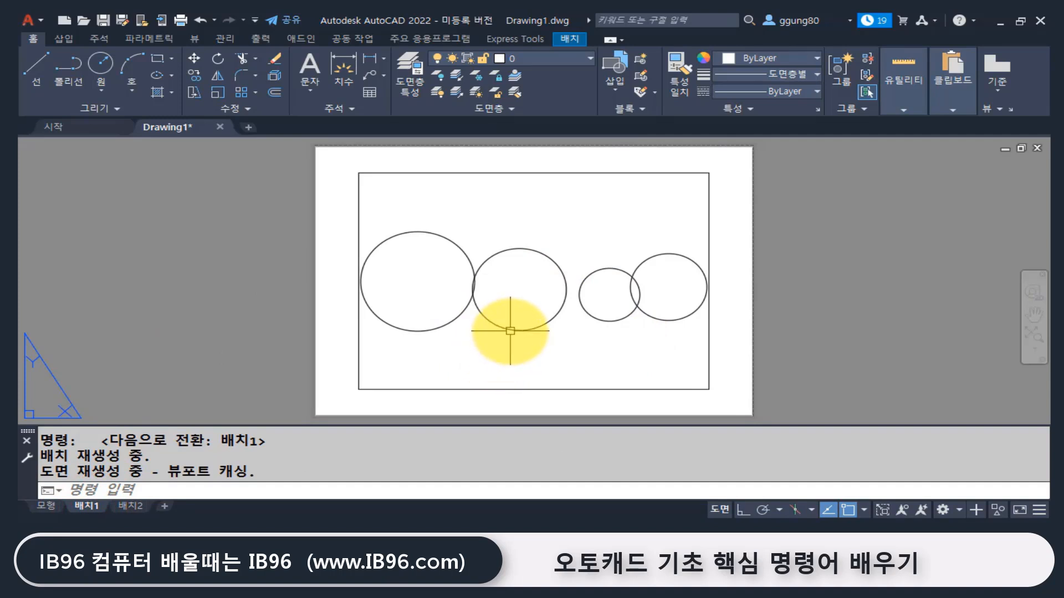
click(46, 507)
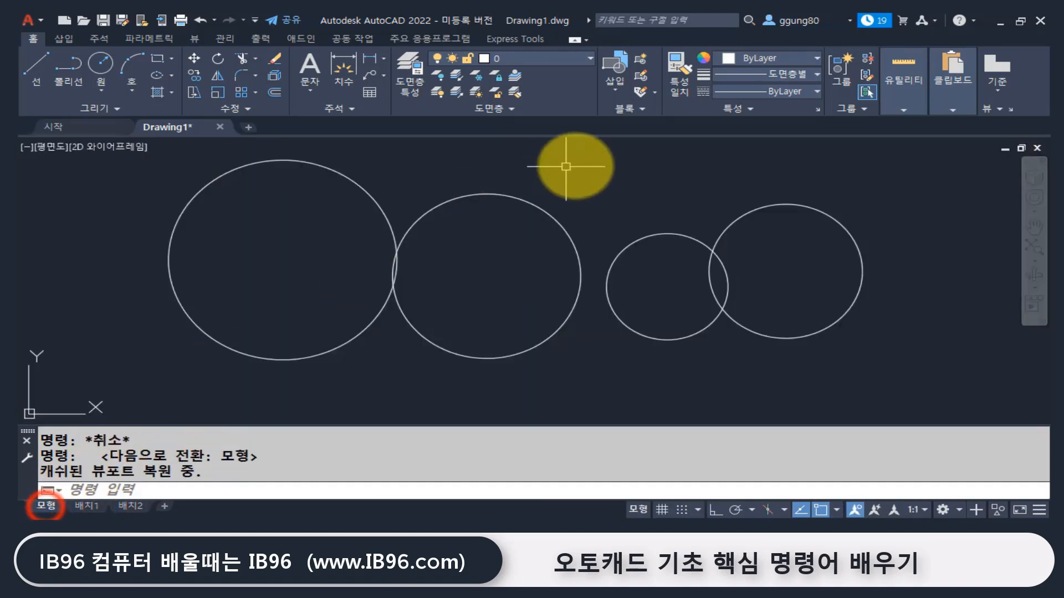
Recolour the second circle yellow in model space and clear the selection.
click(541, 206)
click(757, 58)
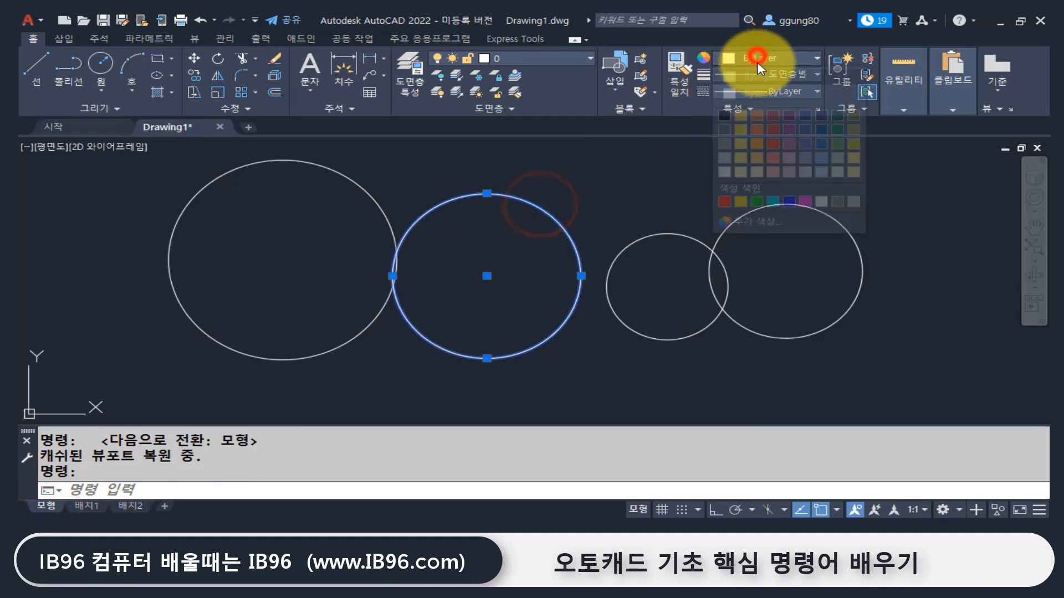
click(741, 200)
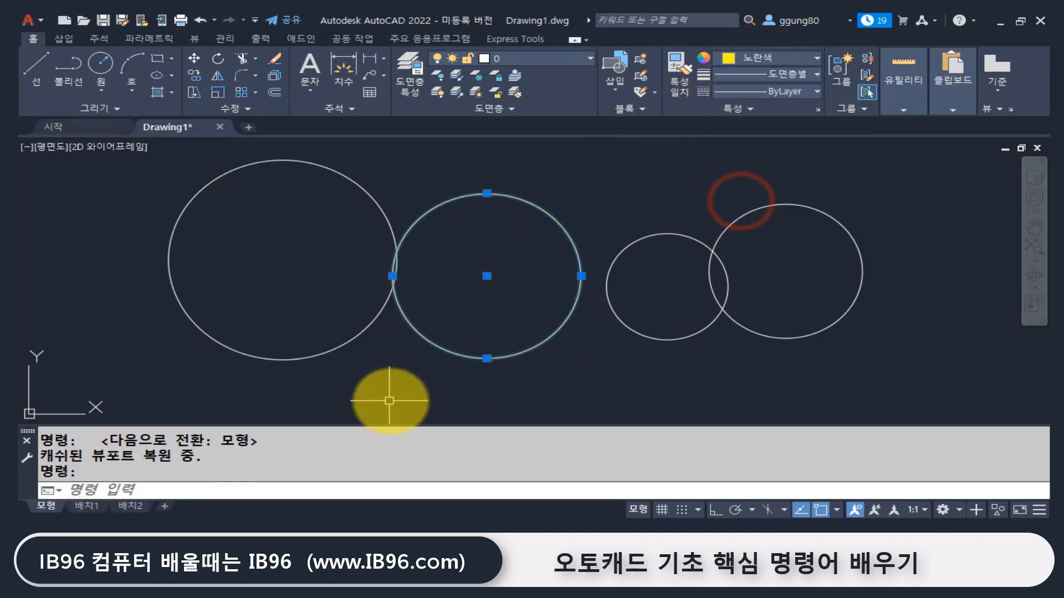
key(Escape)
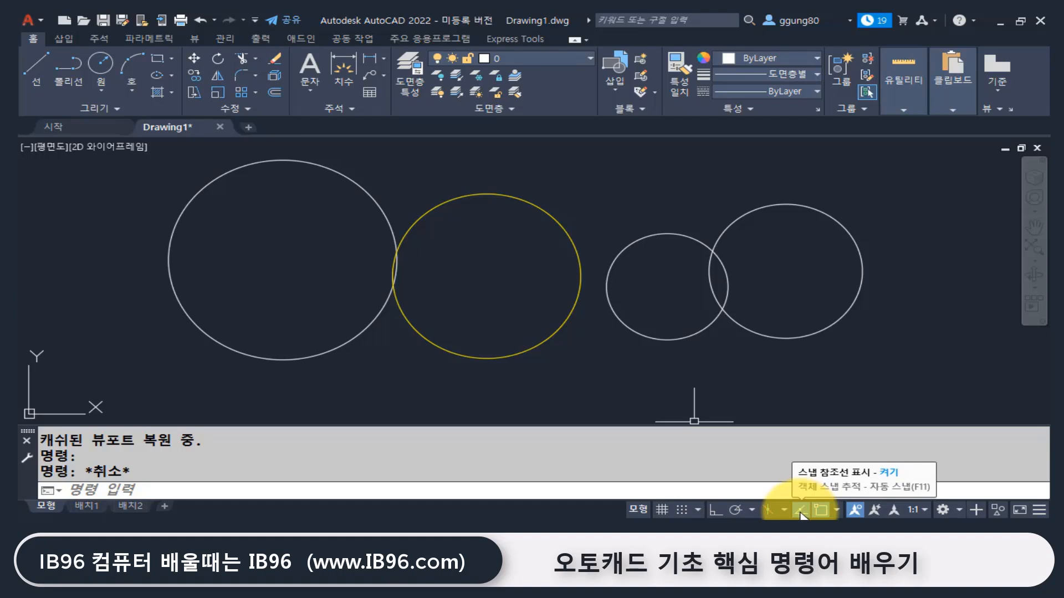
Try switching object snap tracking and object snap on and off, leaving both turned off.
click(800, 513)
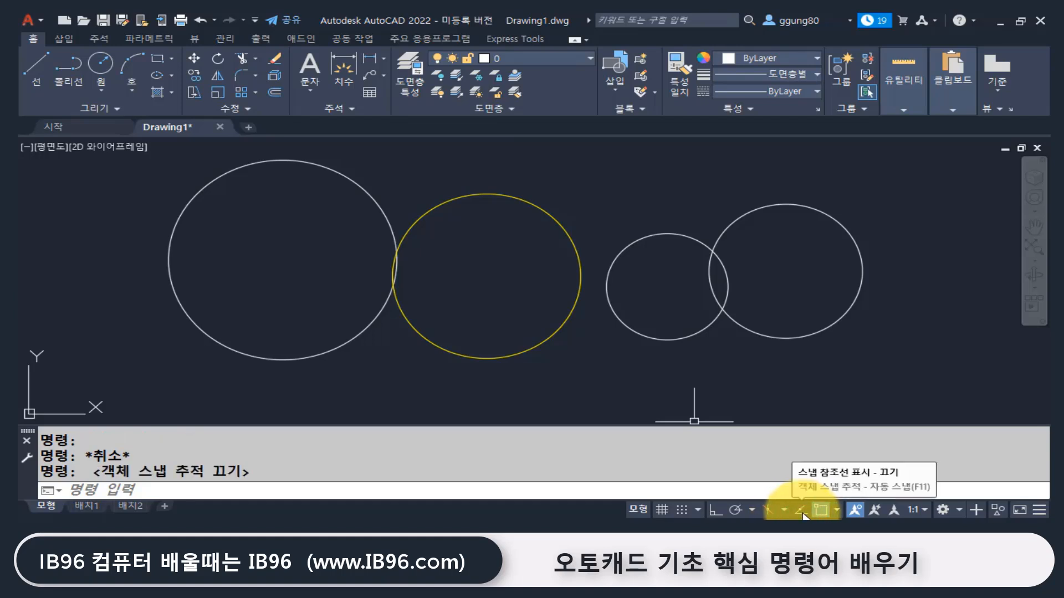
click(801, 511)
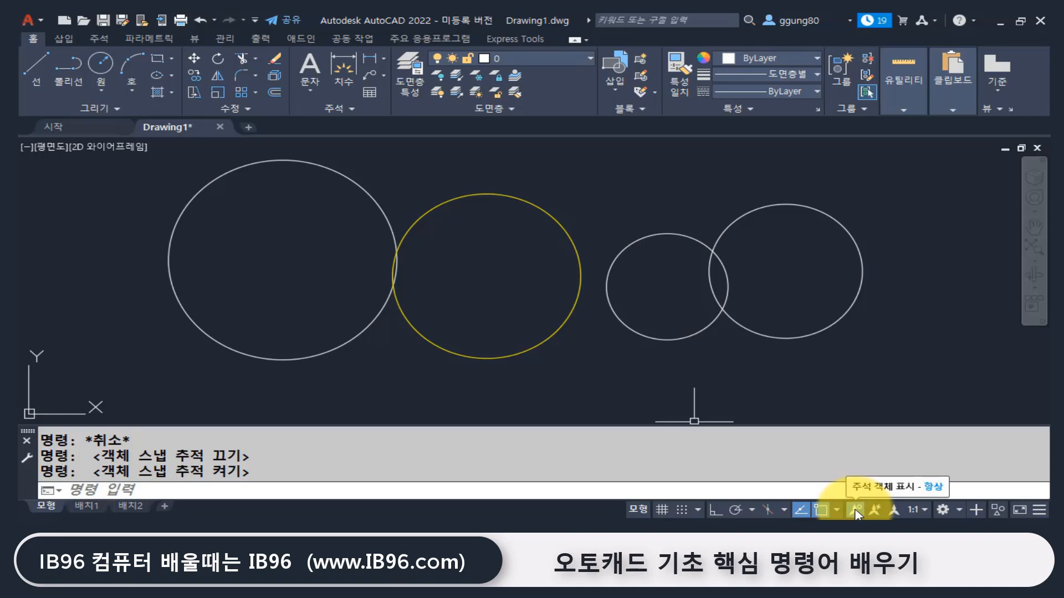
click(820, 510)
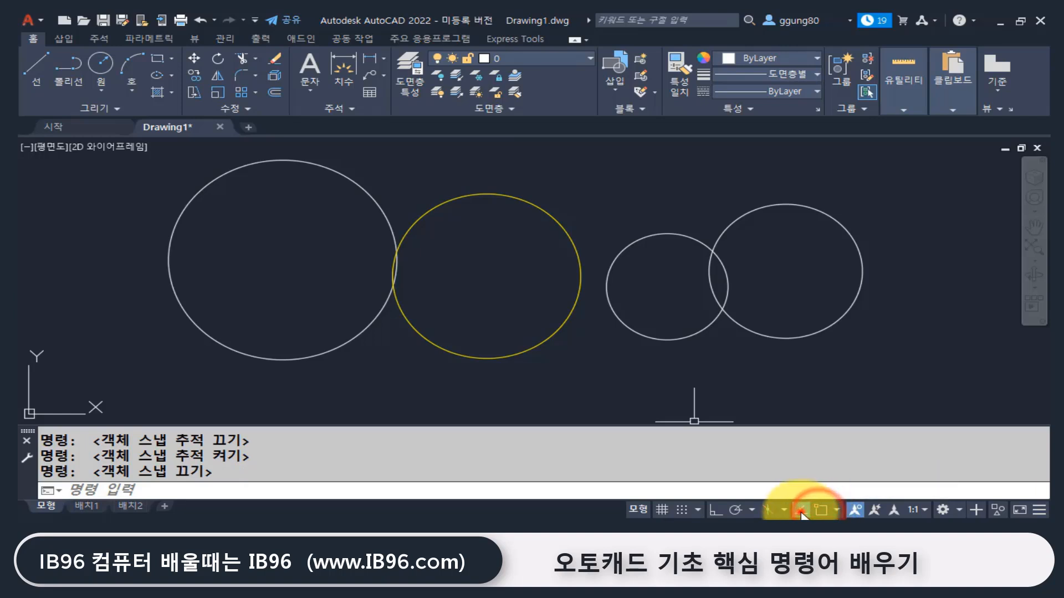
click(800, 510)
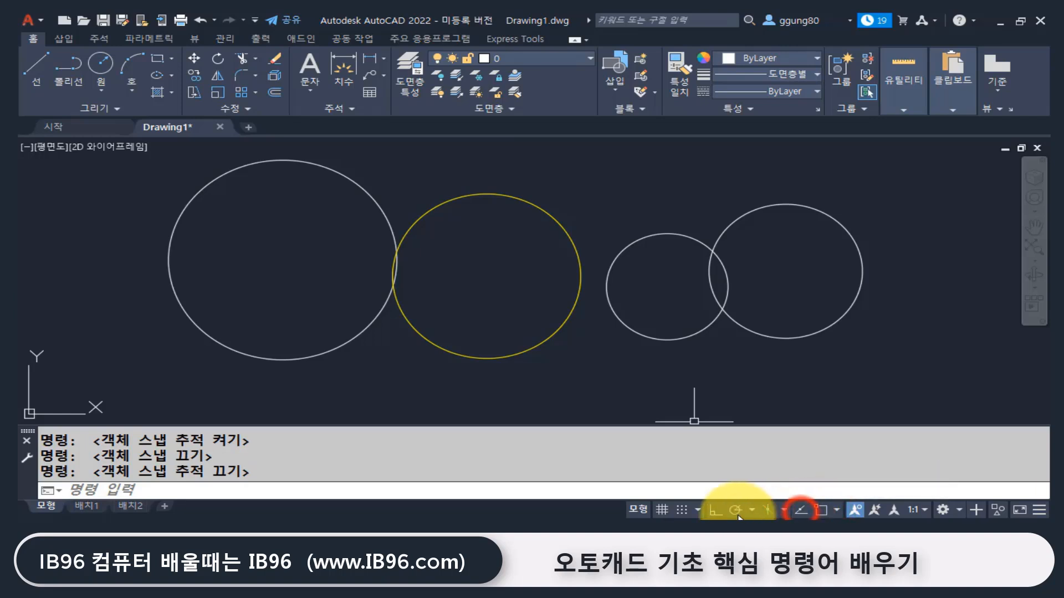
click(821, 511)
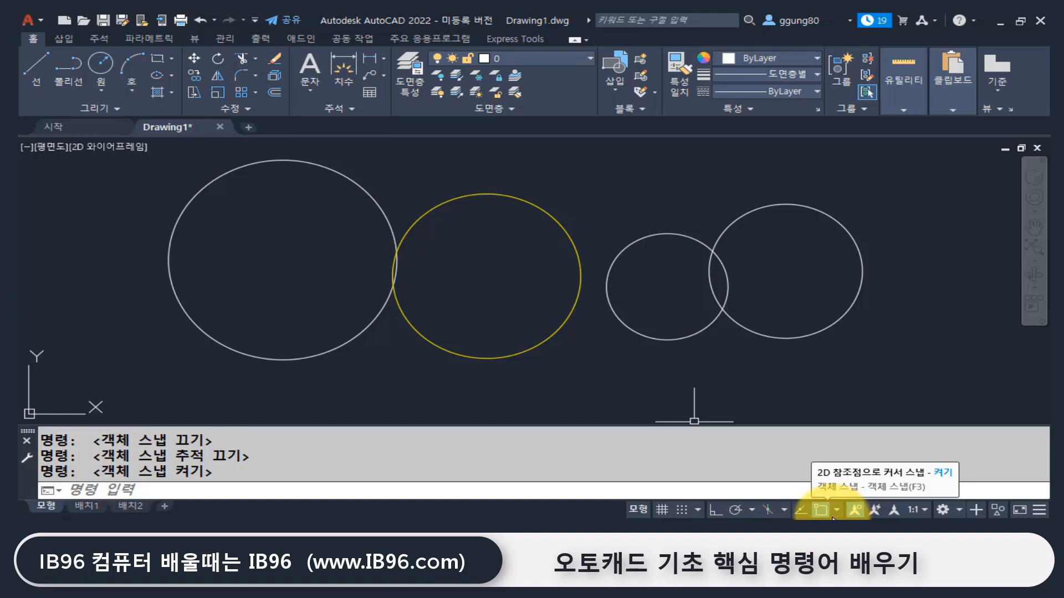
click(821, 511)
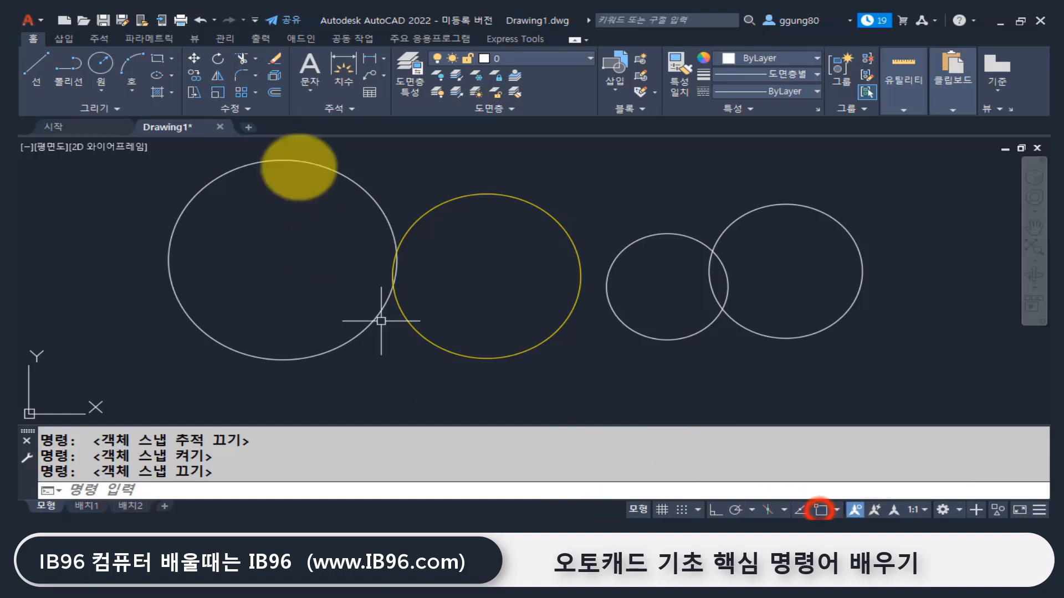
Erase all four circles from the drawing with a crossing selection.
text(e)
key(Return)
click(847, 351)
click(278, 241)
key(Return)
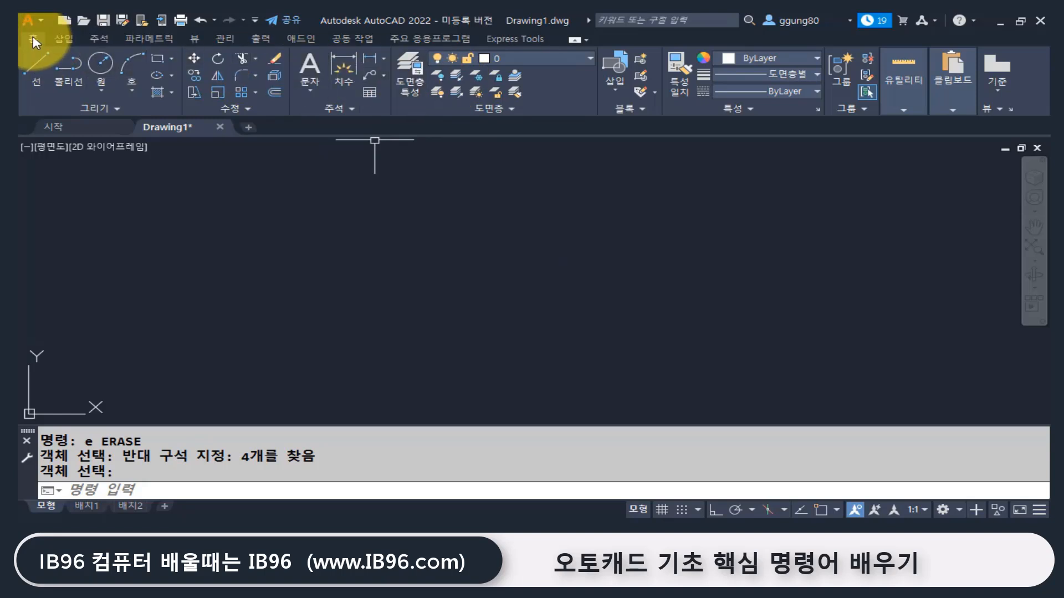
Browse the ribbon's command sets from Insert through Featured Apps and return to the Home set.
click(62, 38)
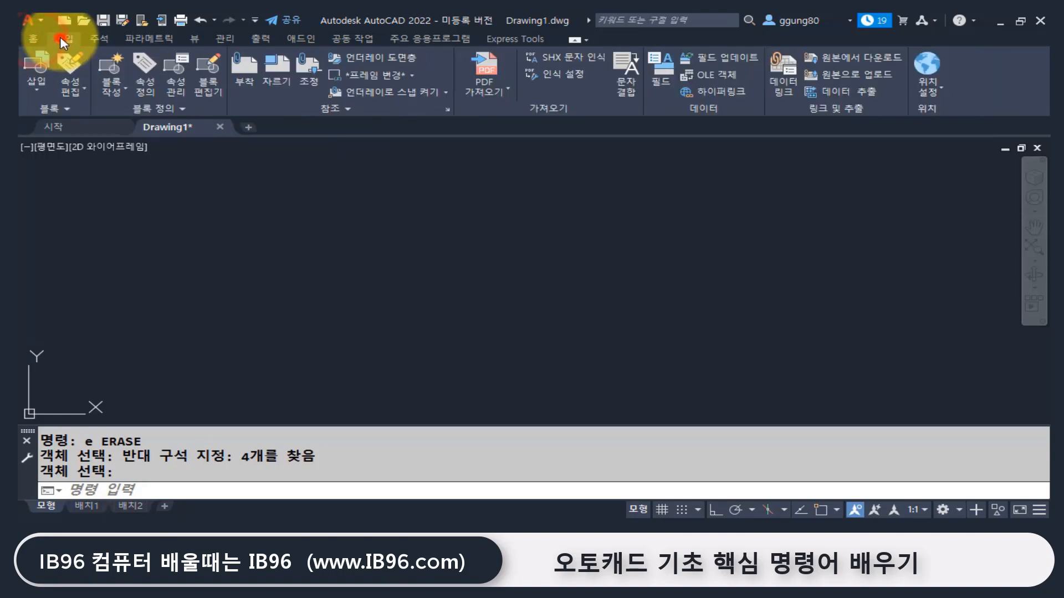
click(101, 38)
click(148, 38)
click(194, 37)
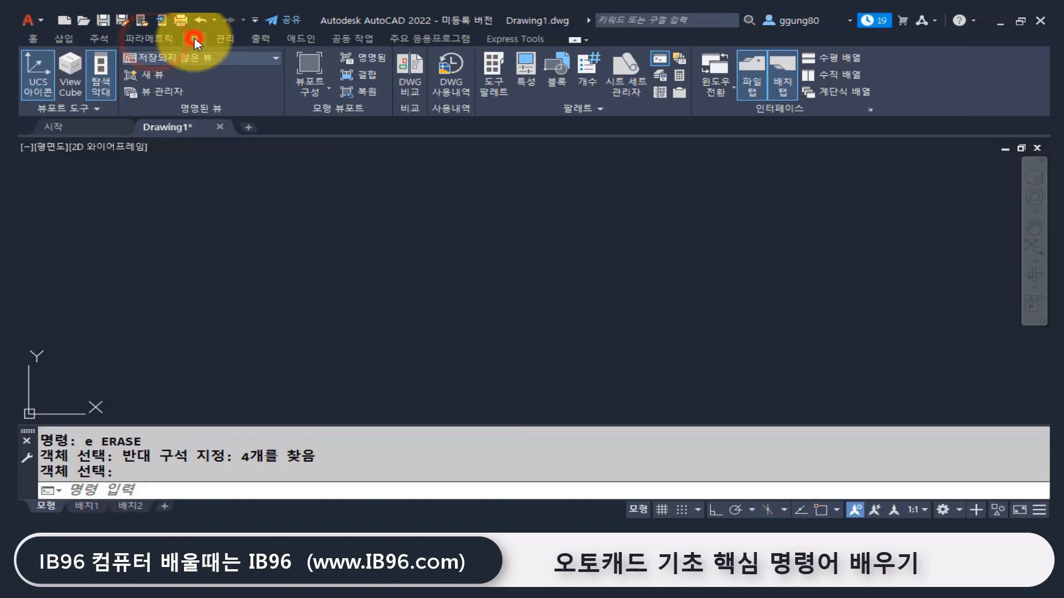
click(226, 38)
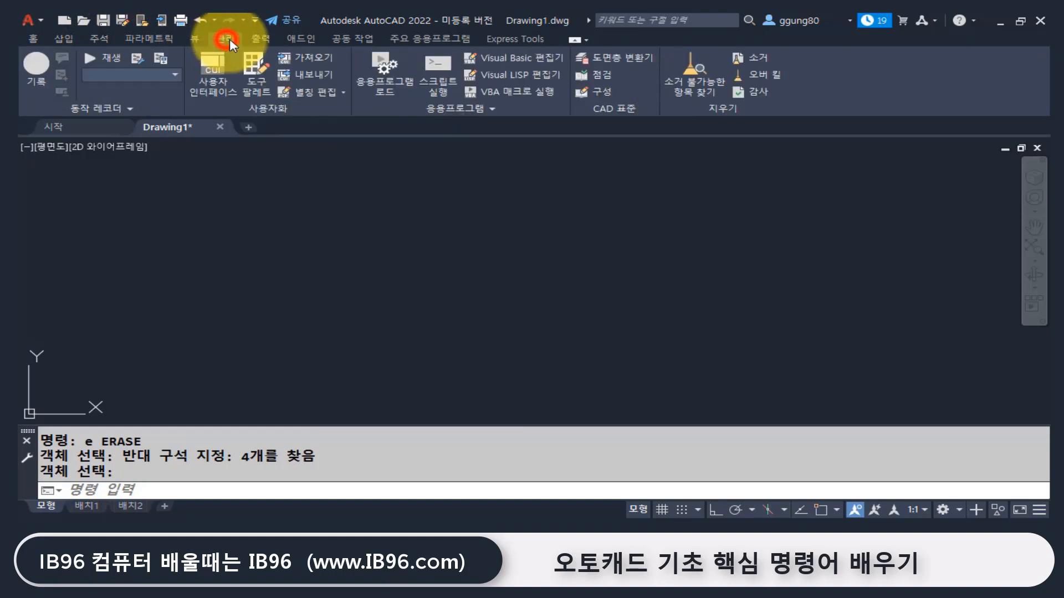
click(257, 39)
click(298, 39)
click(351, 38)
click(421, 39)
click(33, 38)
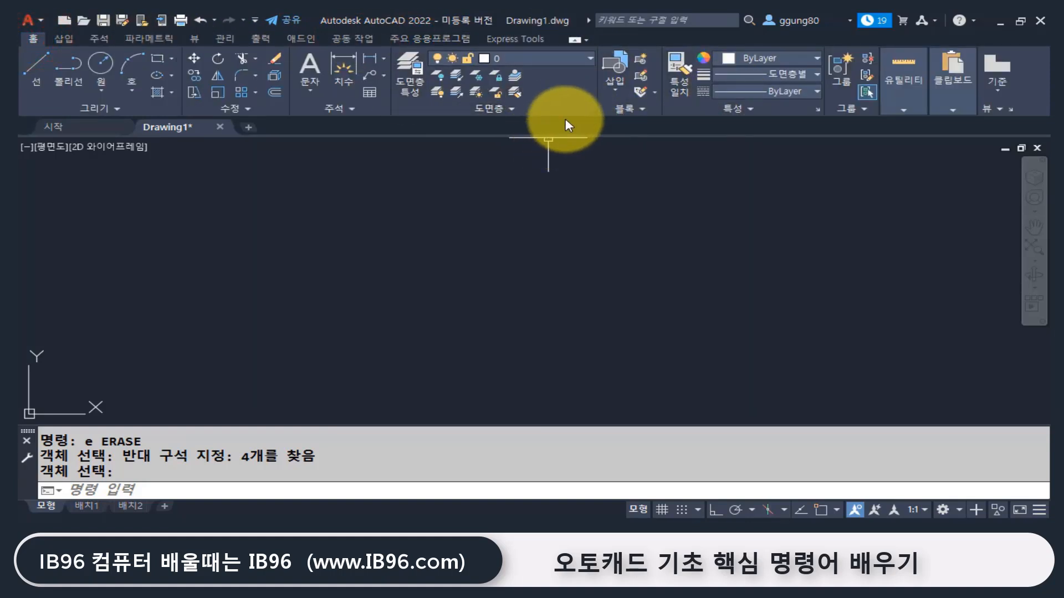
click(32, 36)
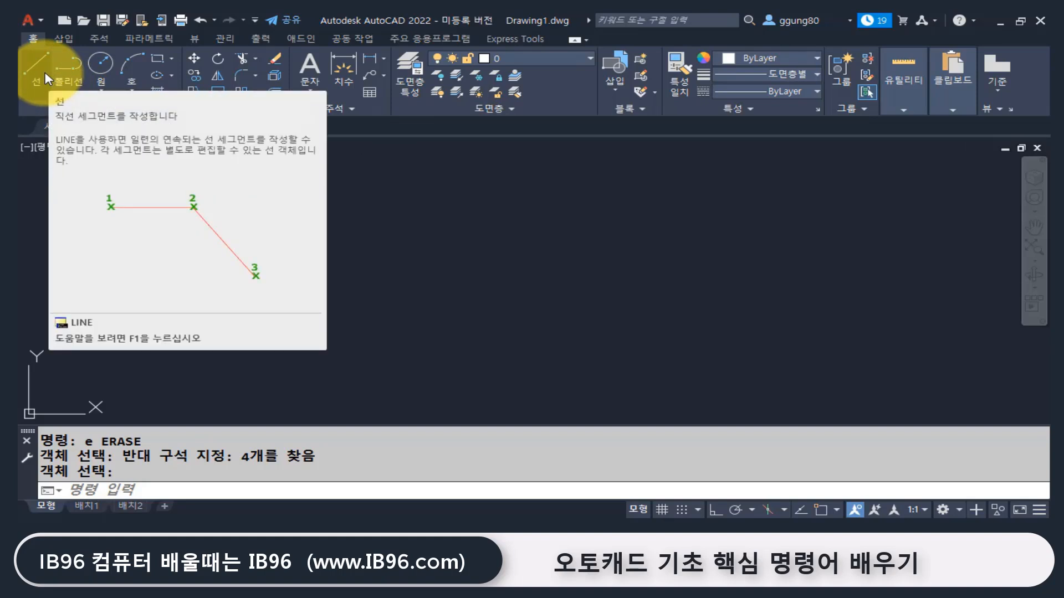
Draw a single diagonal line rising to the right in the empty drawing area.
click(38, 71)
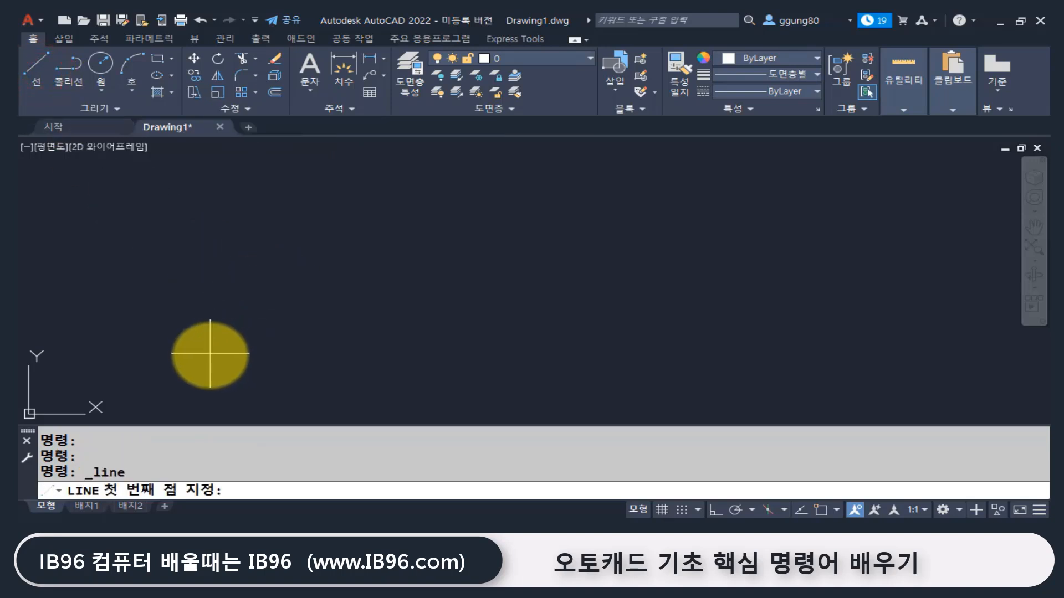
click(210, 355)
click(393, 224)
key(Return)
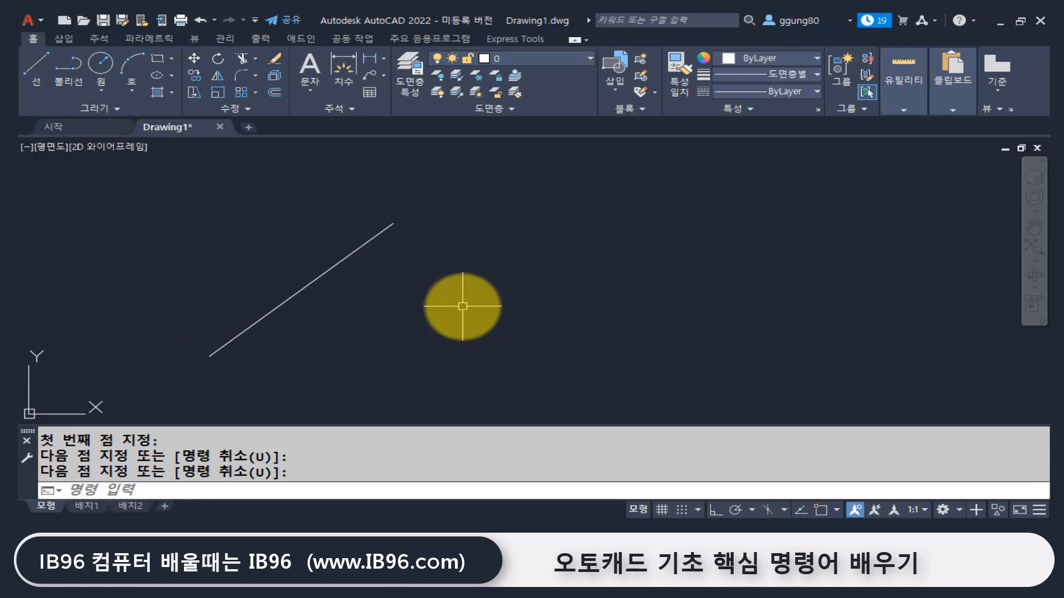
Erase the diagonal line with a crossing selection.
key(Escape)
text(e)
key(Return)
drag(392, 318, 226, 238)
key(Return)
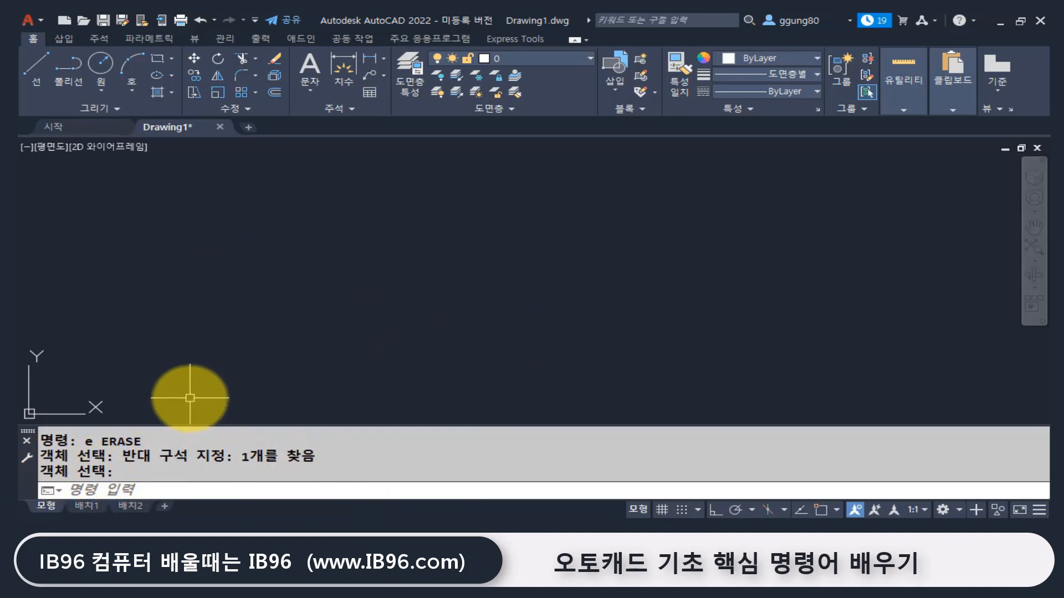
key(Return)
key(Escape)
key(Escape)
key(Escape)
key(Escape)
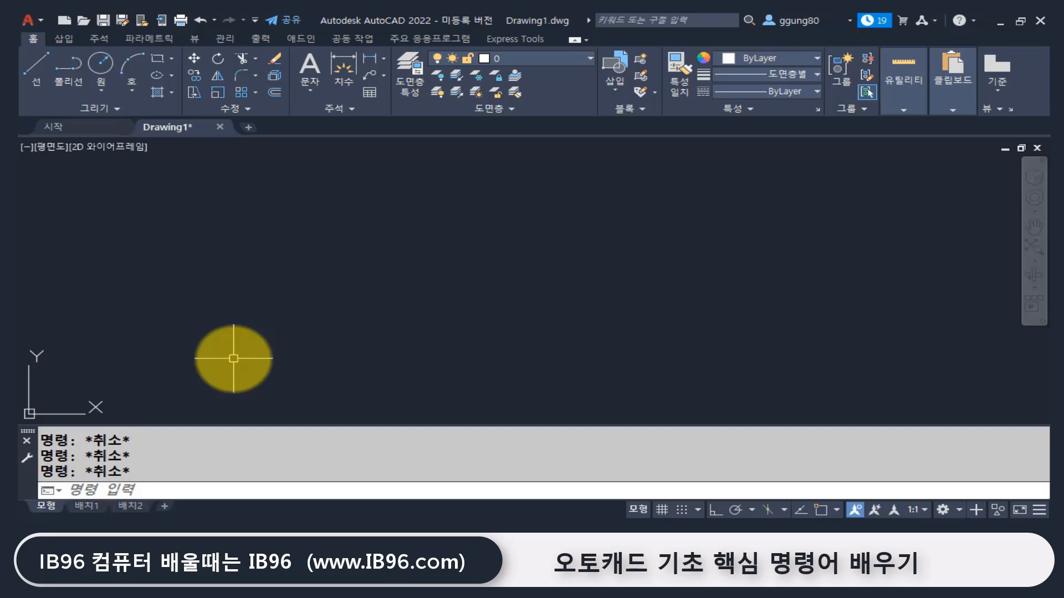
text(line)
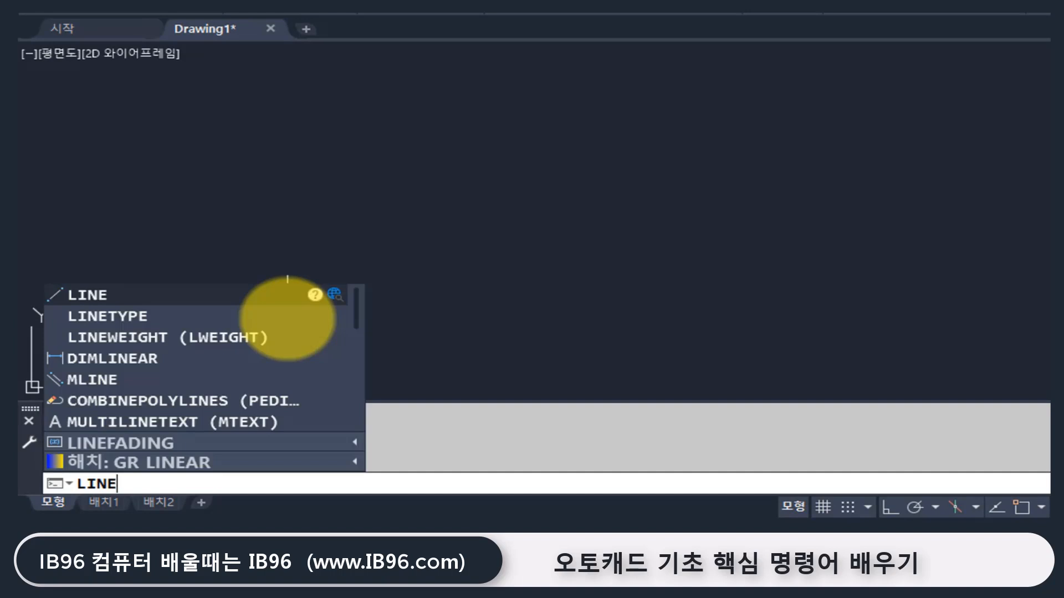
key(Escape)
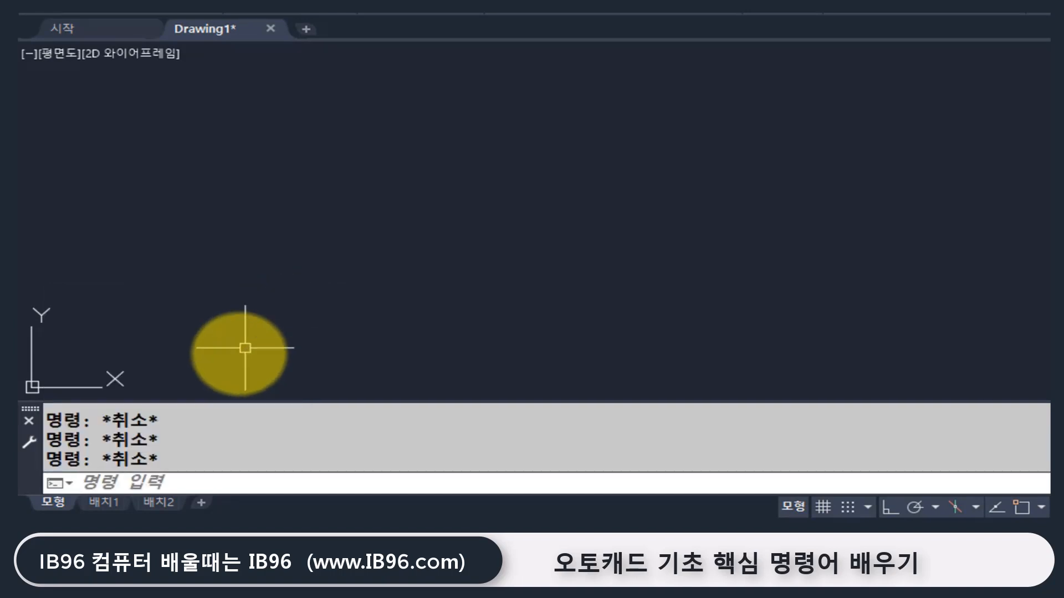
click(138, 483)
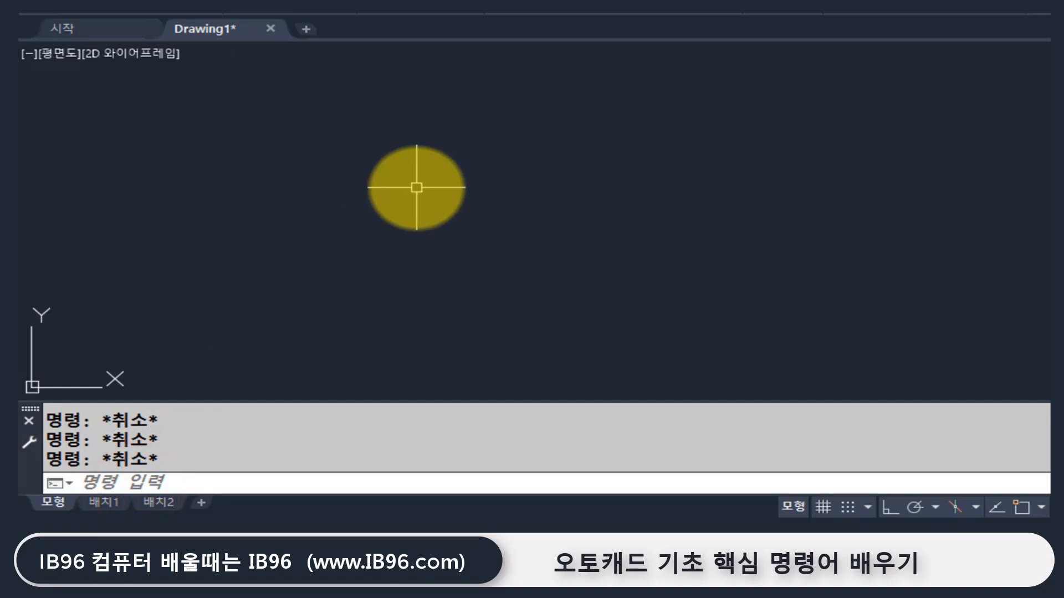
Draw a chain of four connected line segments forming a bent, open arrow-like outline across the empty drawing area.
text(line)
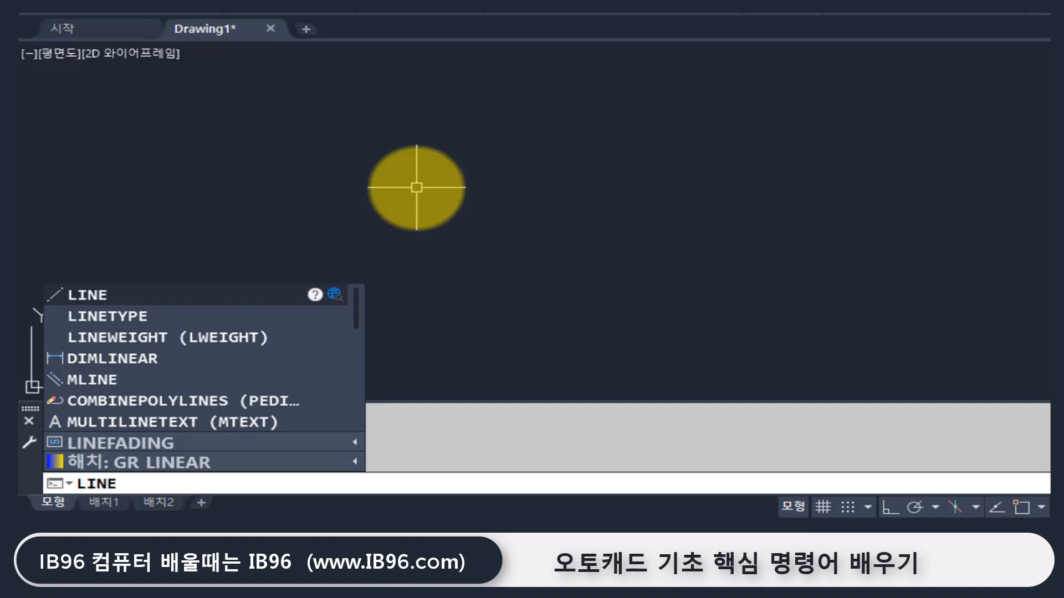
key(Return)
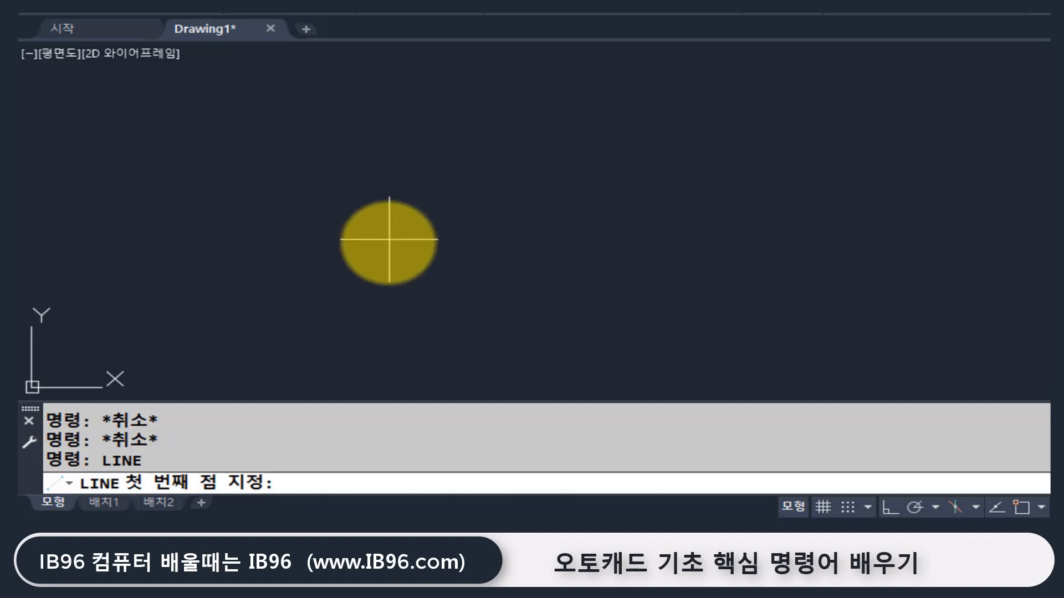
click(302, 303)
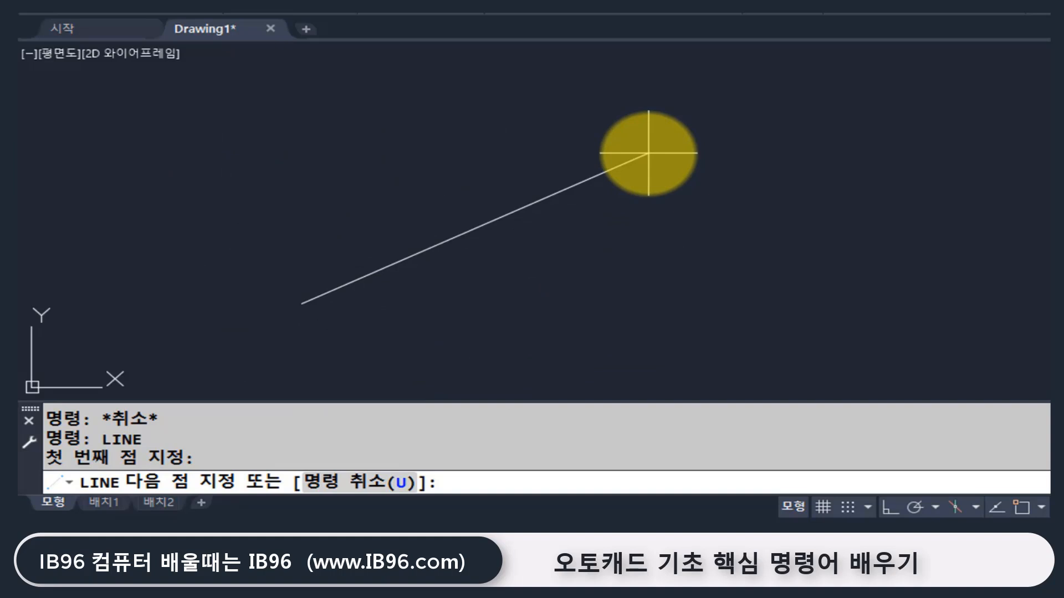
click(648, 153)
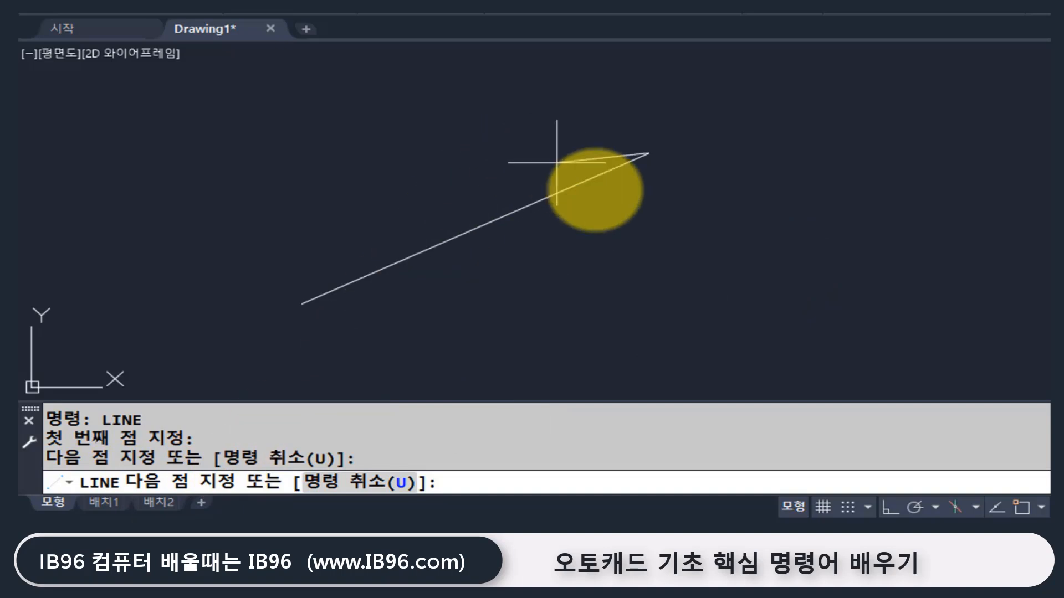
click(700, 287)
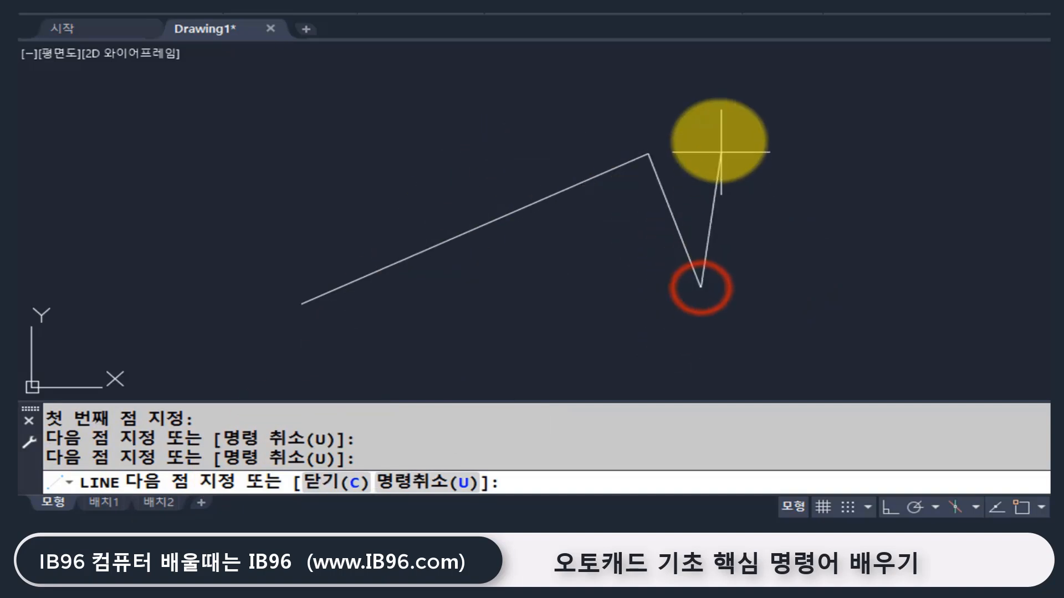
click(689, 108)
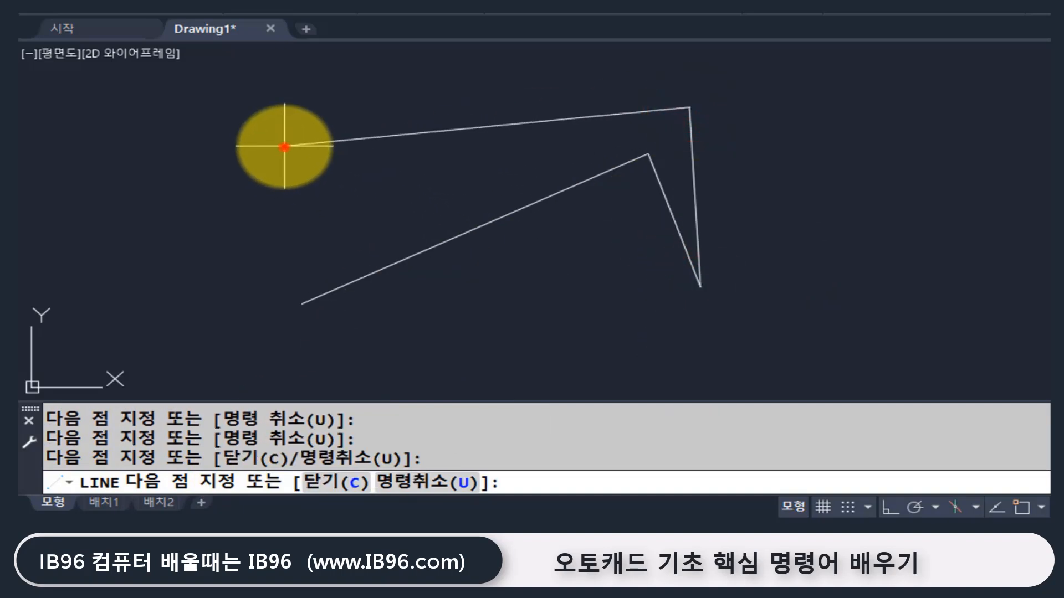
click(284, 147)
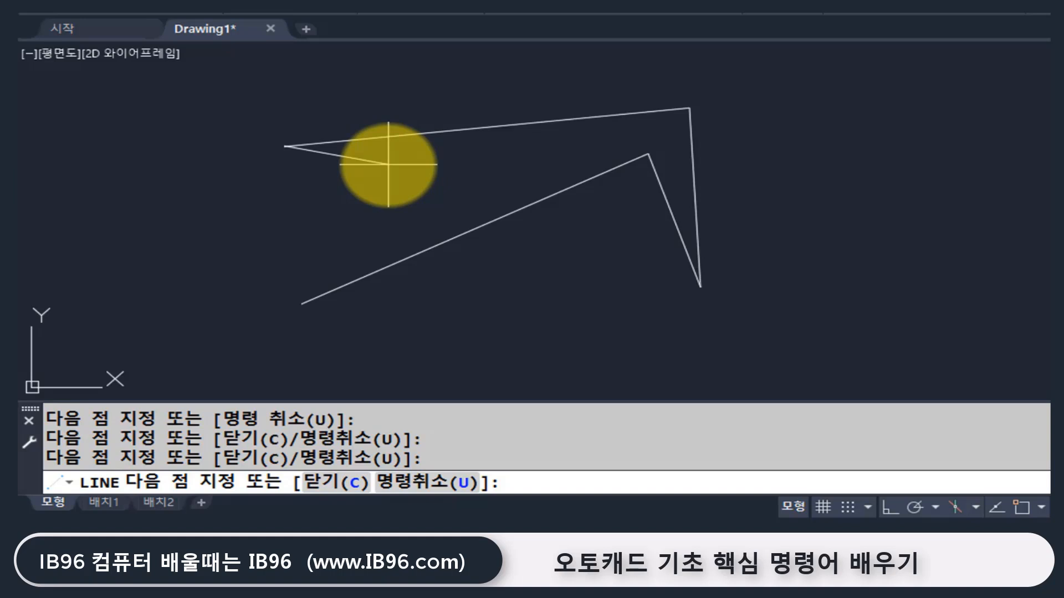
key(Return)
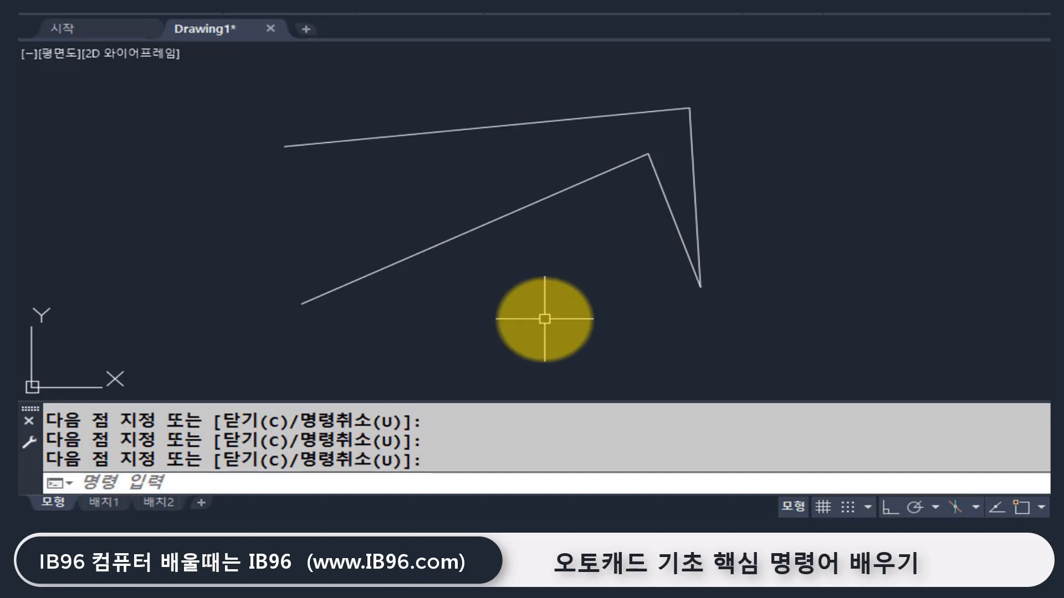
Erase the two long lines of the outline by picking them individually, highlighting the selection messages in the command history before finishing.
text(erase)
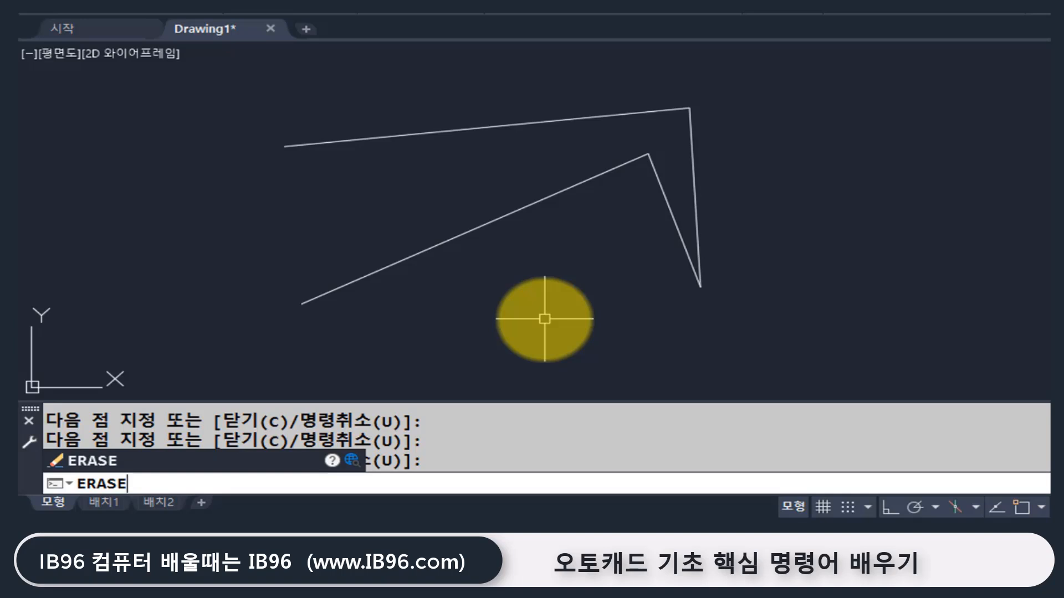
key(Return)
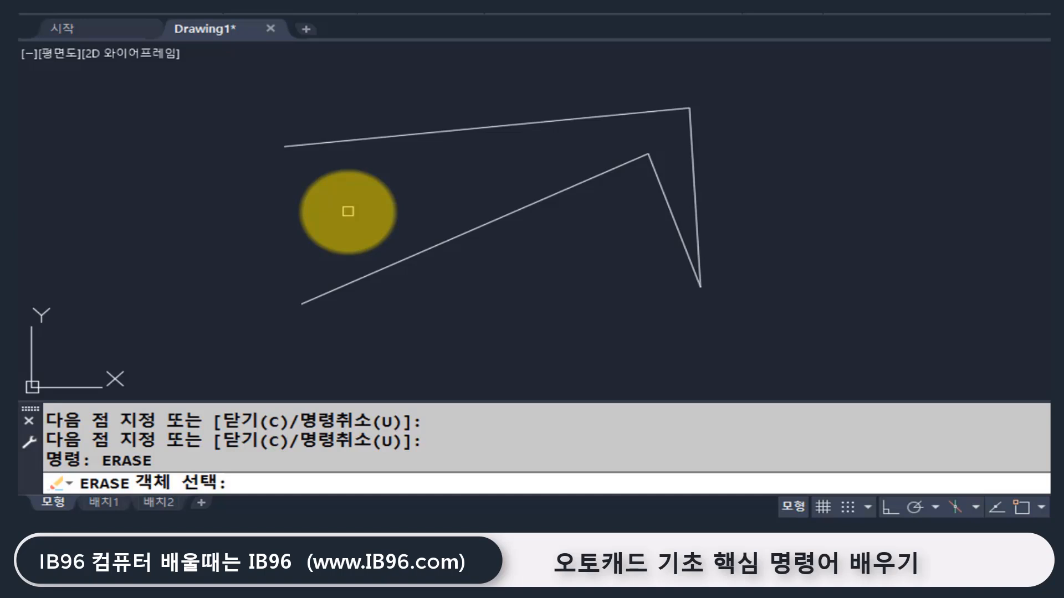
click(466, 233)
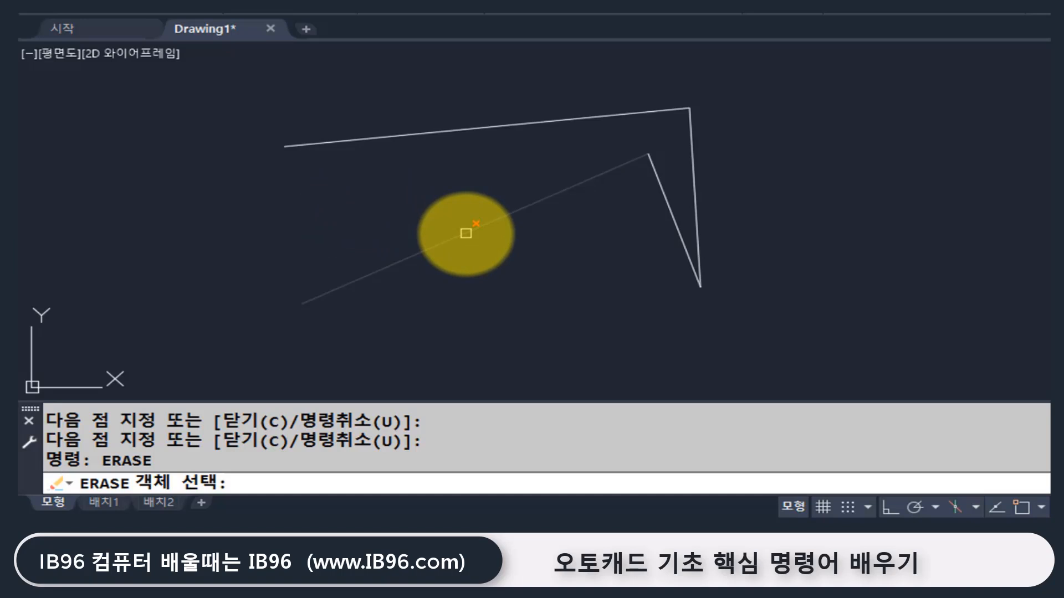
click(466, 234)
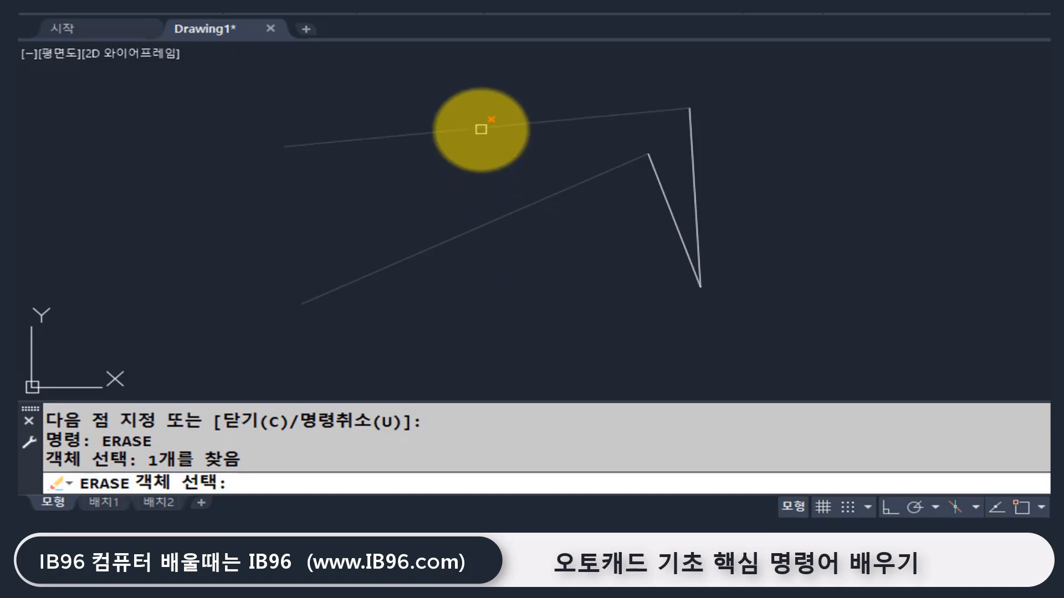
click(481, 129)
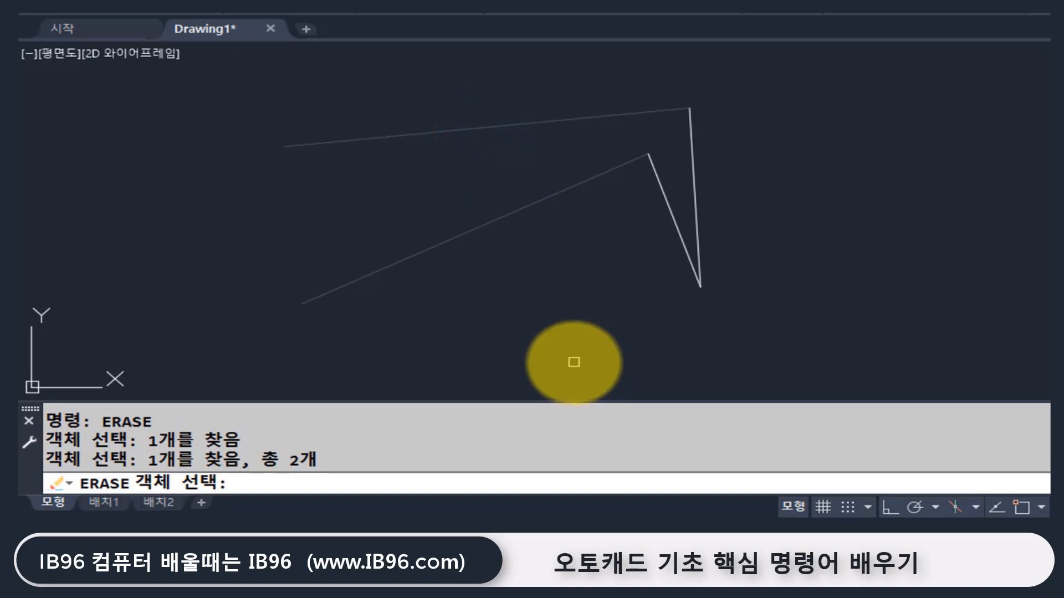
drag(140, 440, 247, 437)
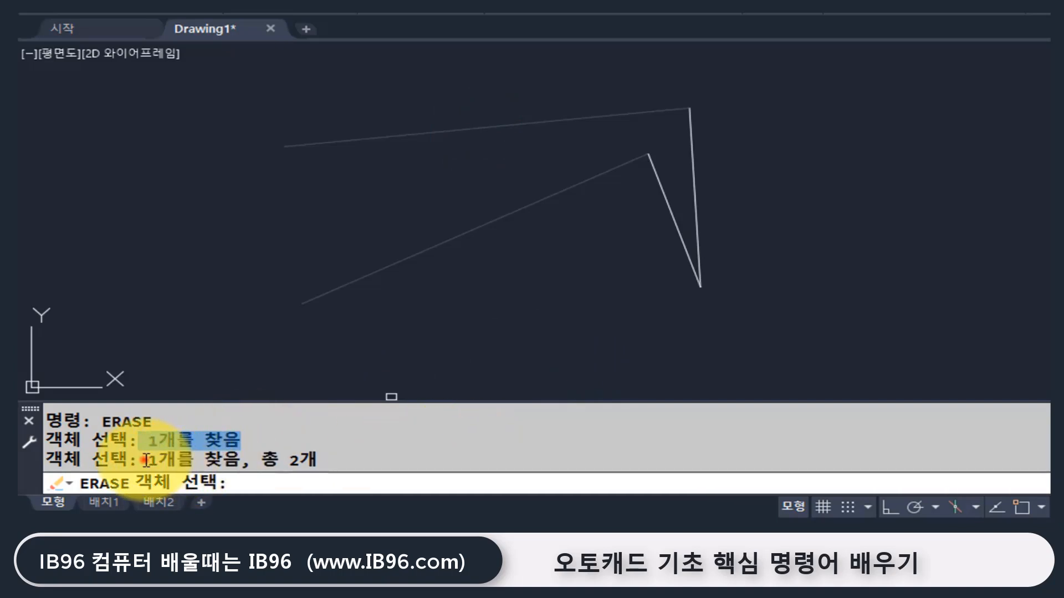
drag(147, 460, 247, 461)
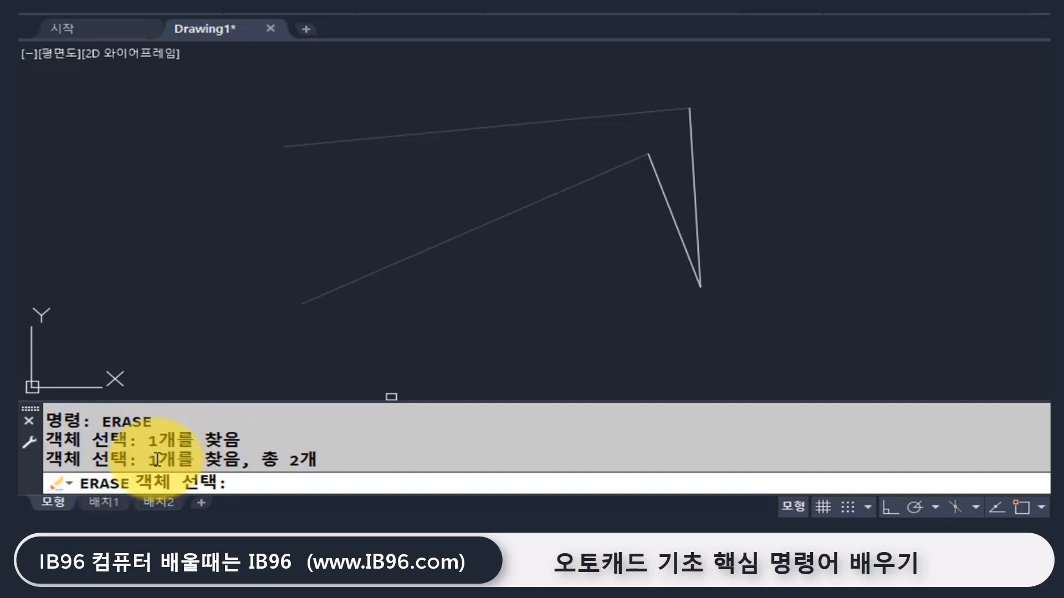
click(155, 459)
drag(324, 460, 252, 460)
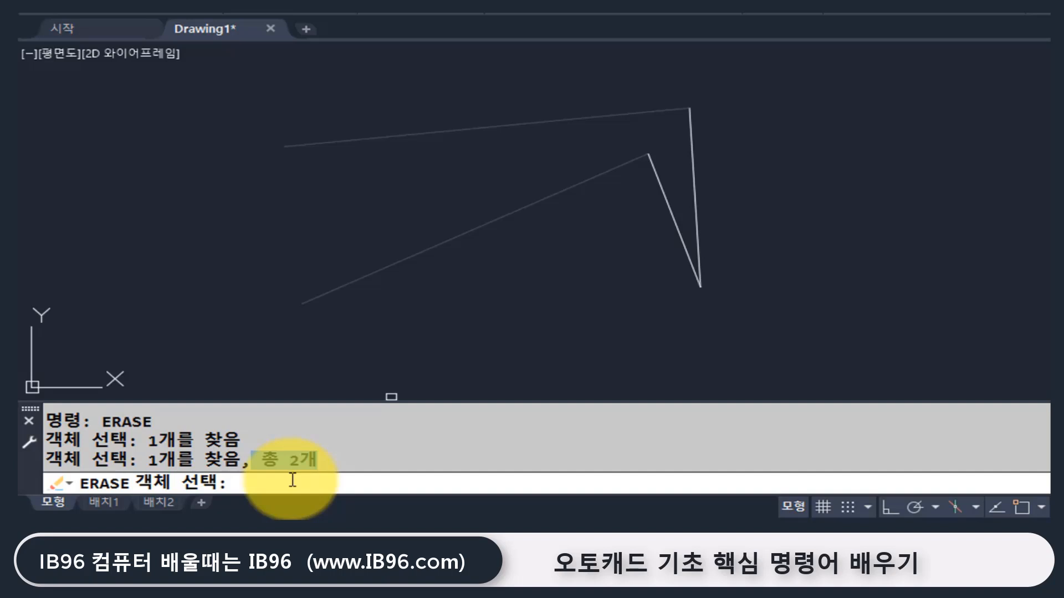
key(Return)
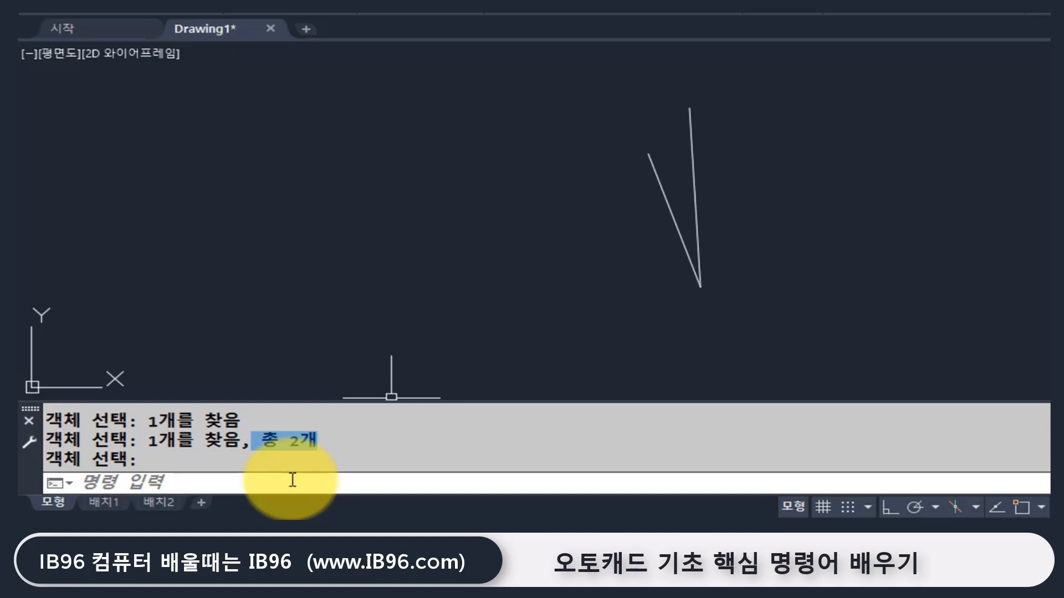
text(line)
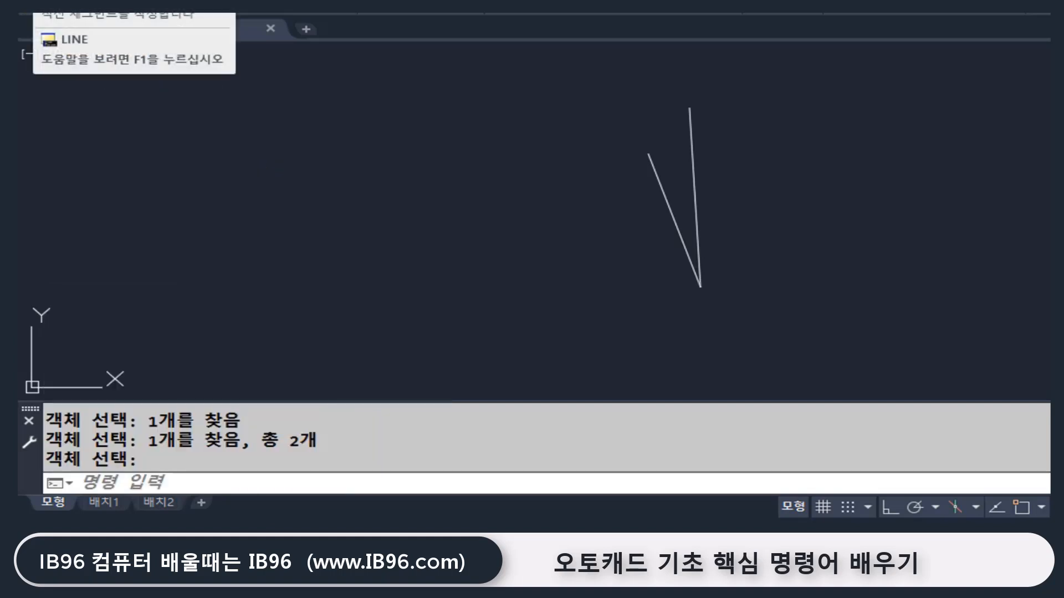
text(line)
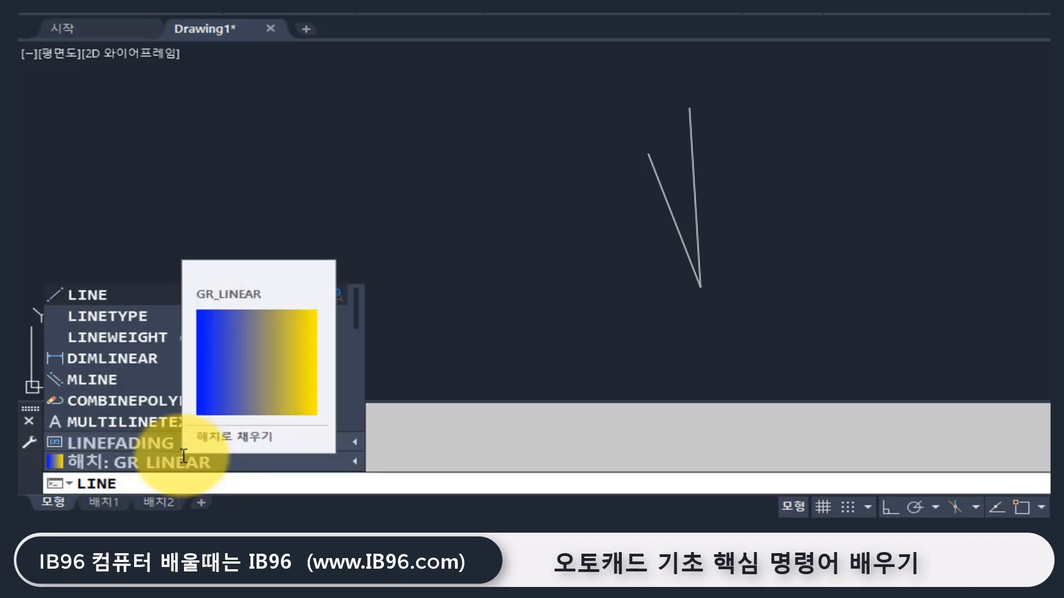
key(Escape)
key(Escape)
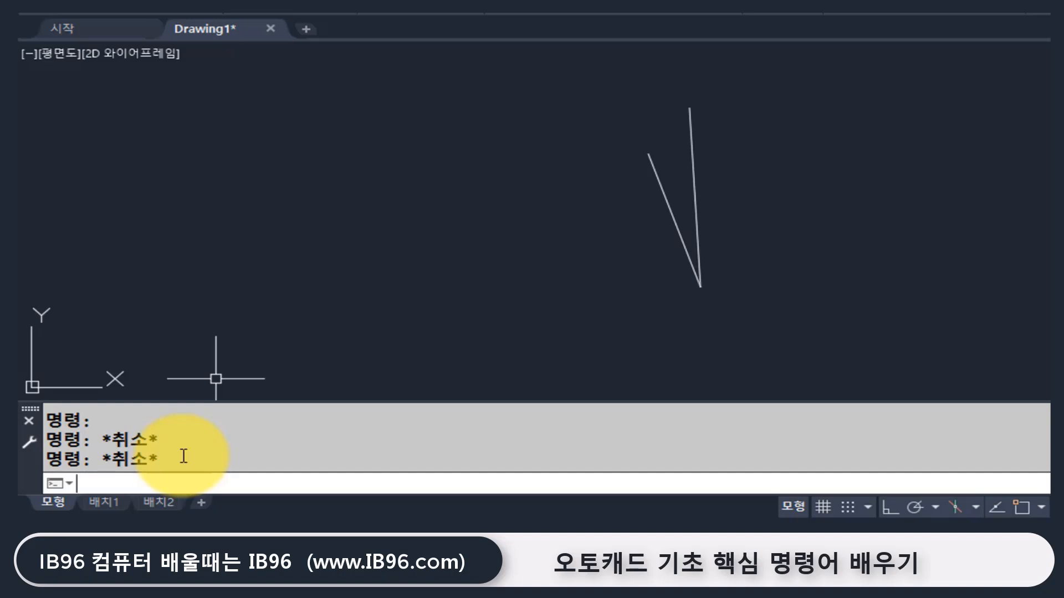
Use the L alias of the Line command, highlight its command history entries, and draw a four-segment zigzag left of the remaining lines.
text(l)
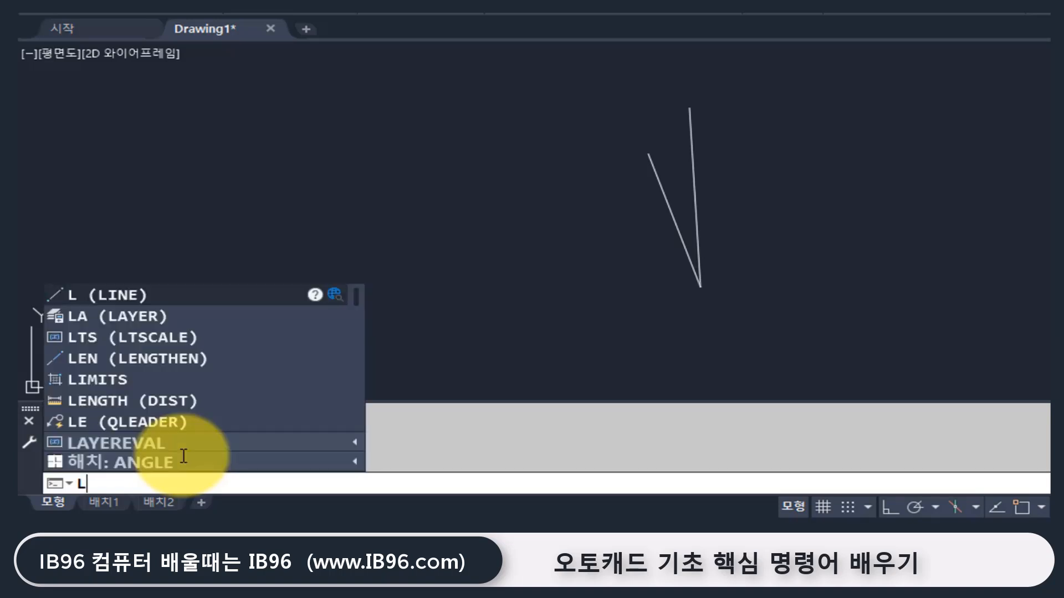
key(Return)
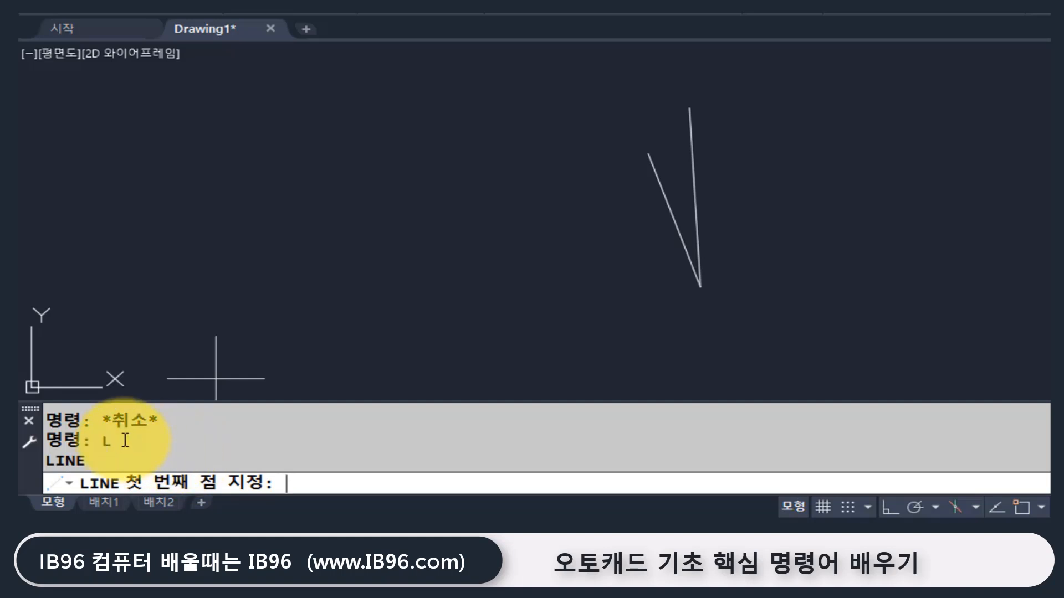
drag(123, 440, 87, 435)
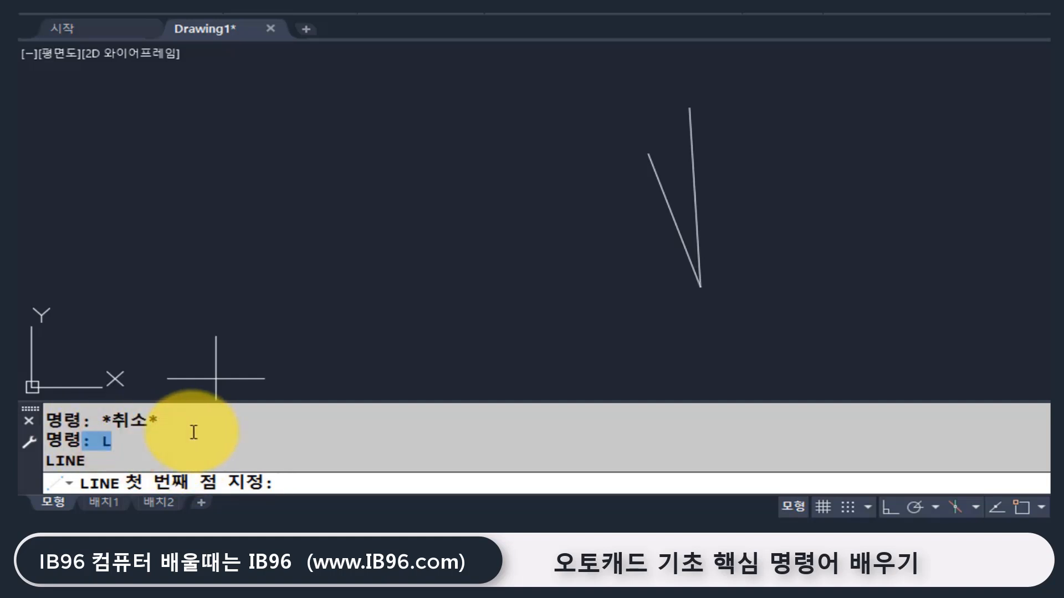
double_click(97, 461)
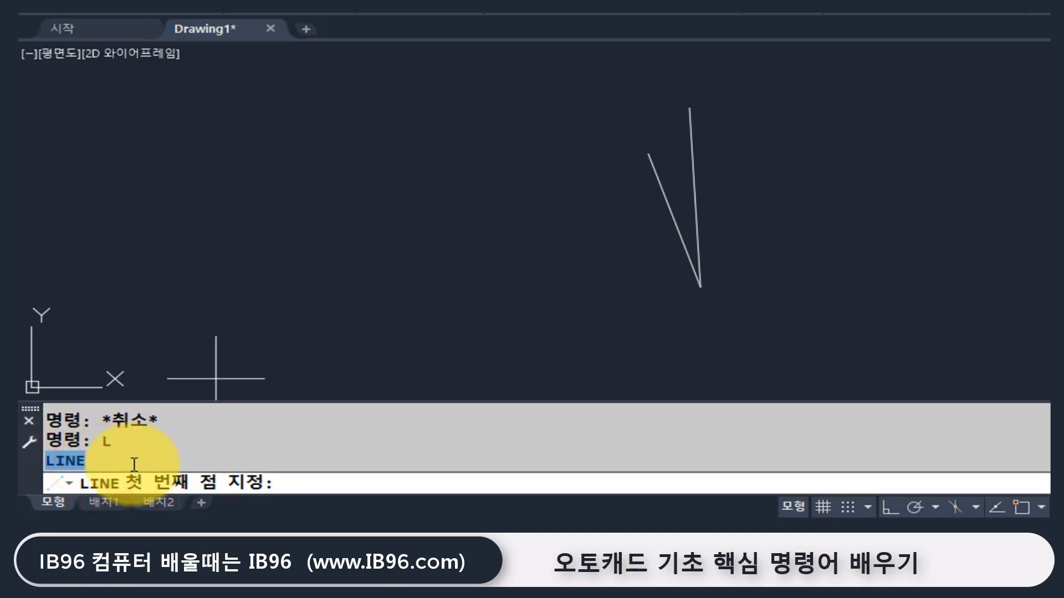
click(98, 459)
drag(46, 459, 126, 464)
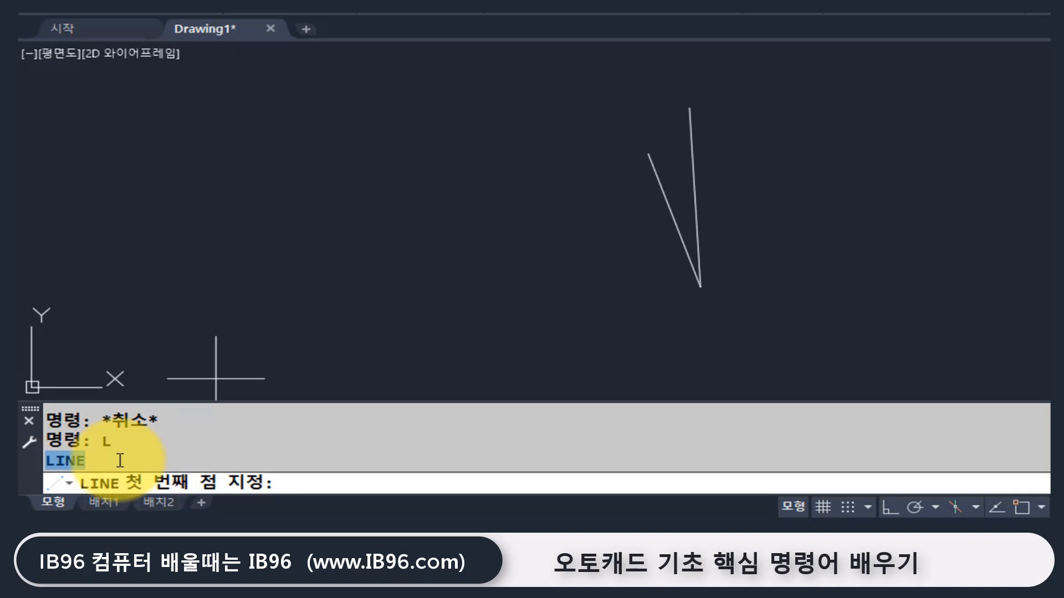
click(95, 465)
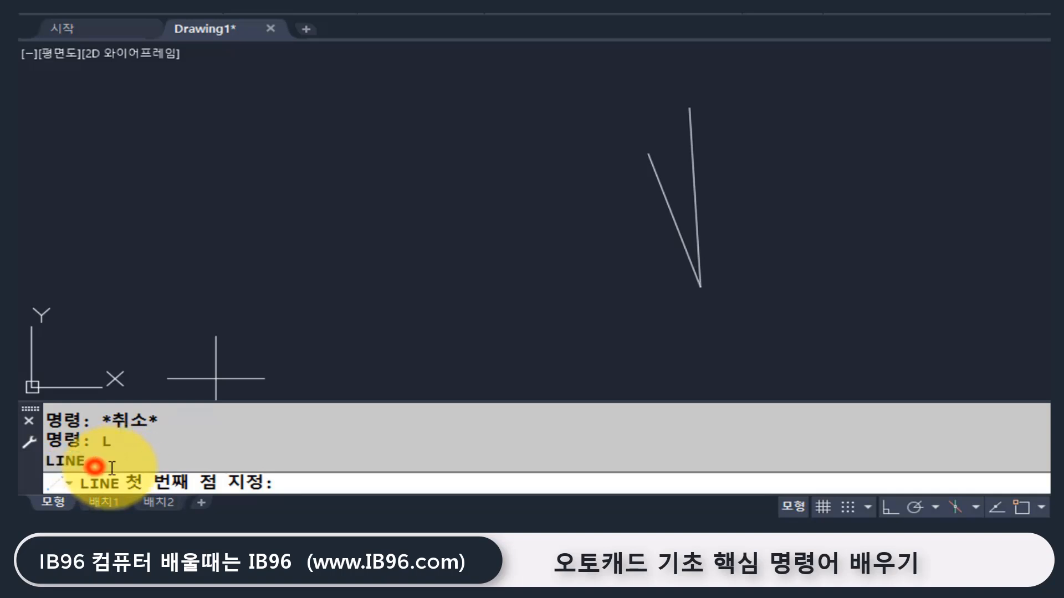
drag(104, 460, 35, 461)
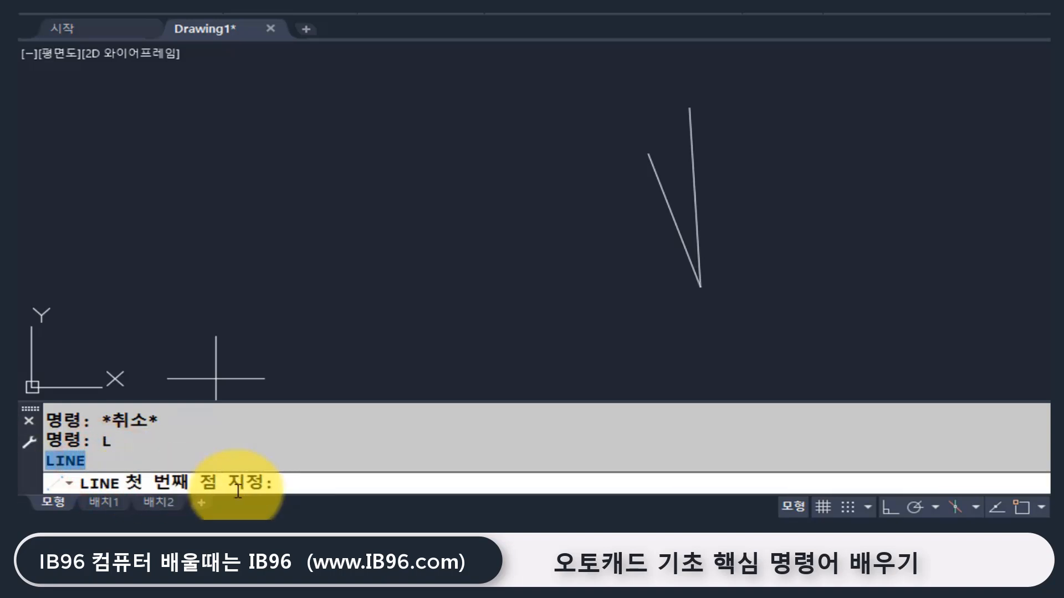
click(100, 270)
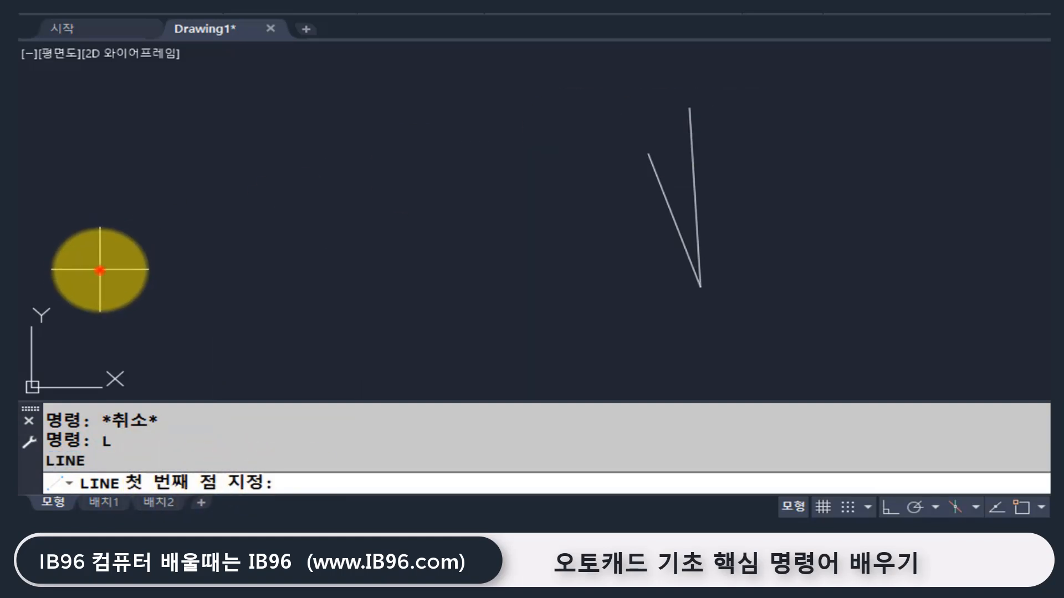
click(278, 152)
click(319, 311)
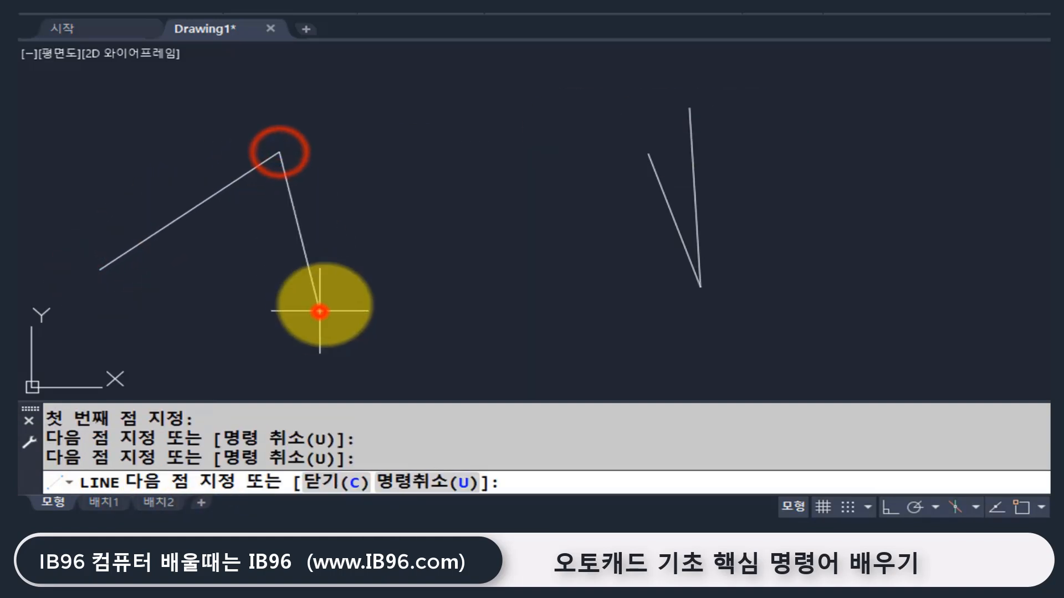
click(420, 173)
click(431, 312)
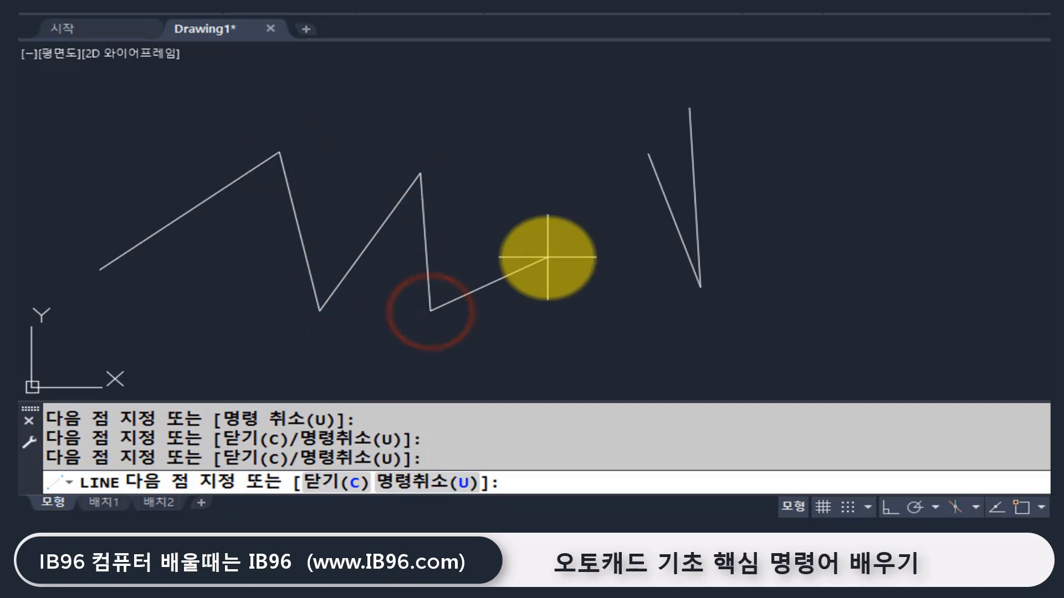
key(Return)
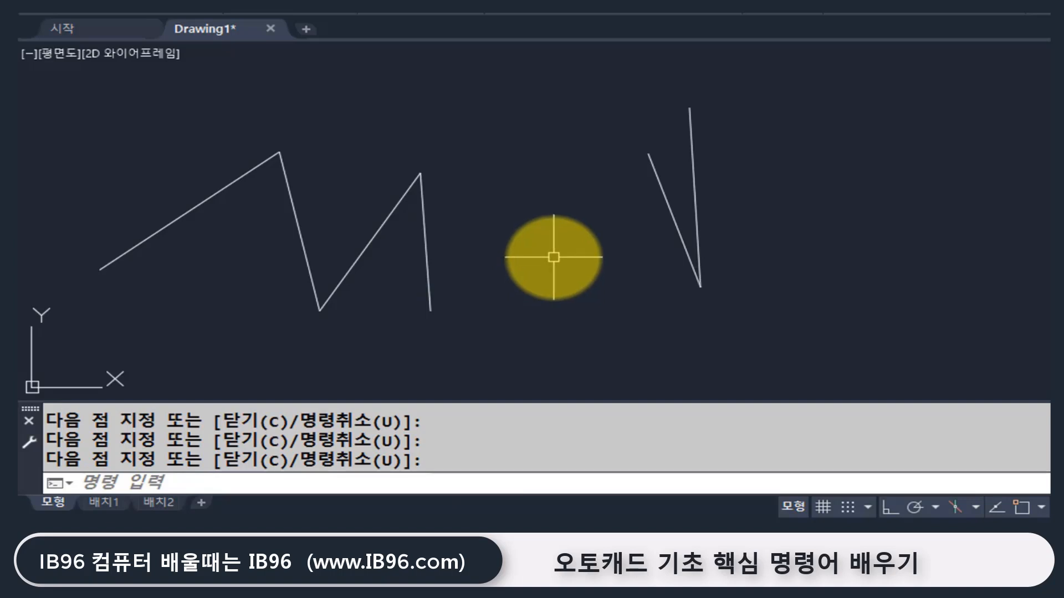
Erase the four-segment zigzag with the E alias, highlighting its command history entry and picking each line individually.
text(E)
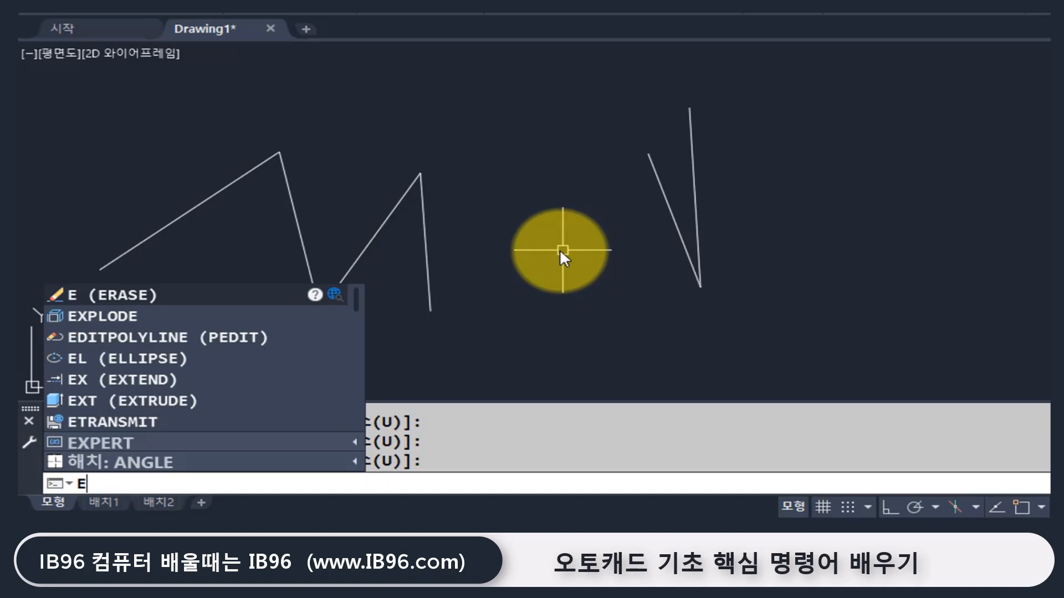
key(Return)
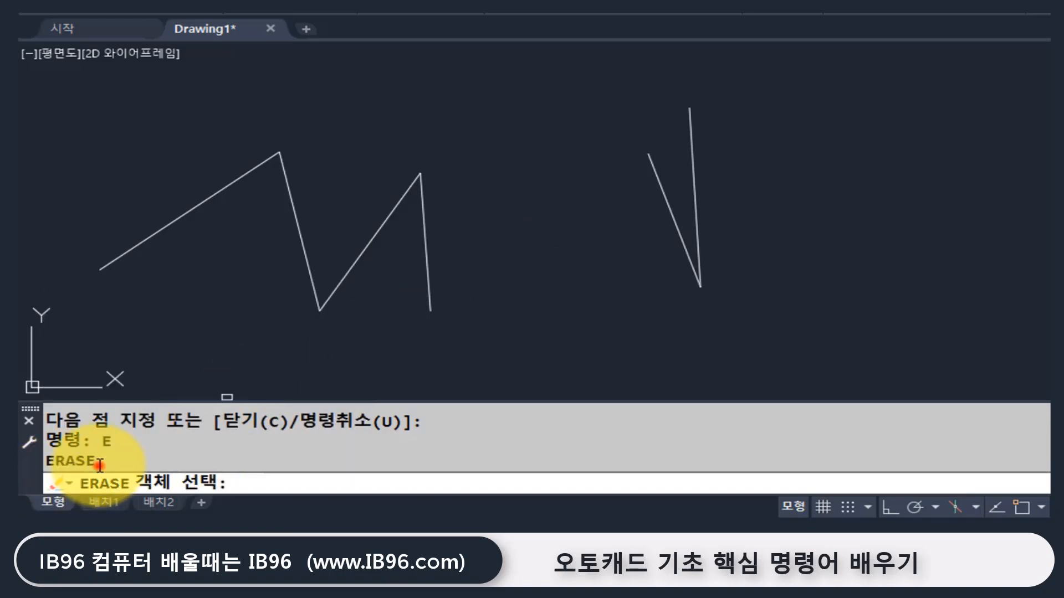
drag(101, 465, 33, 464)
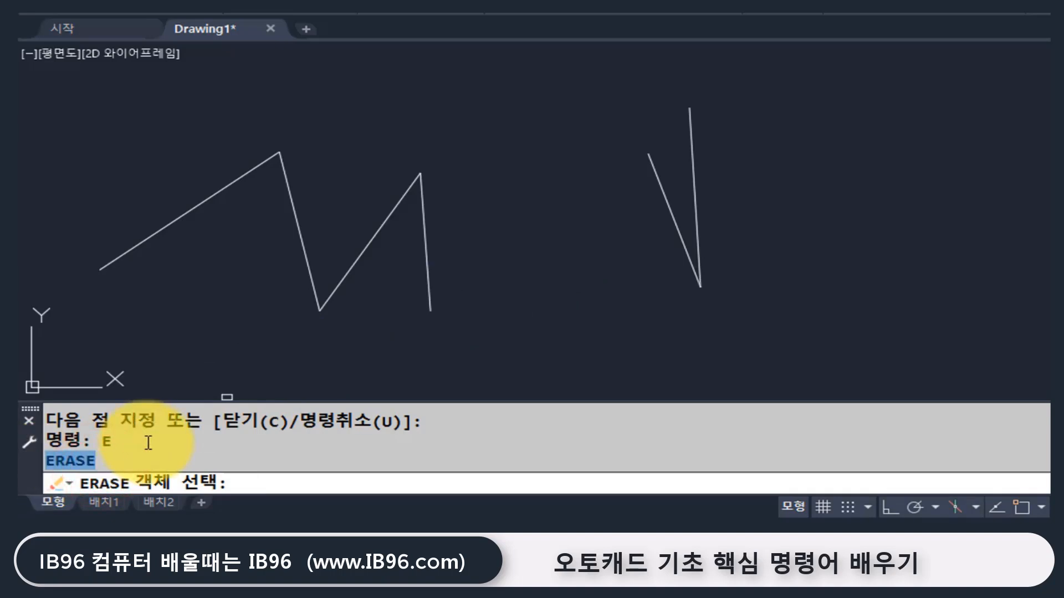
mouse_move(141, 442)
mouse_down()
mouse_move(88, 441)
mouse_move(20, 462)
mouse_up()
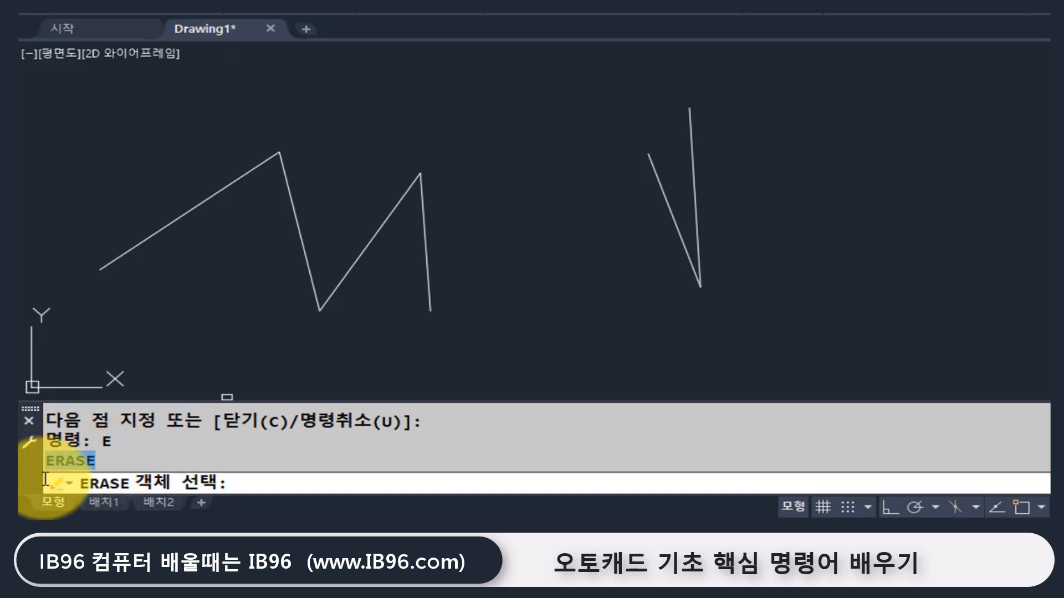
click(204, 199)
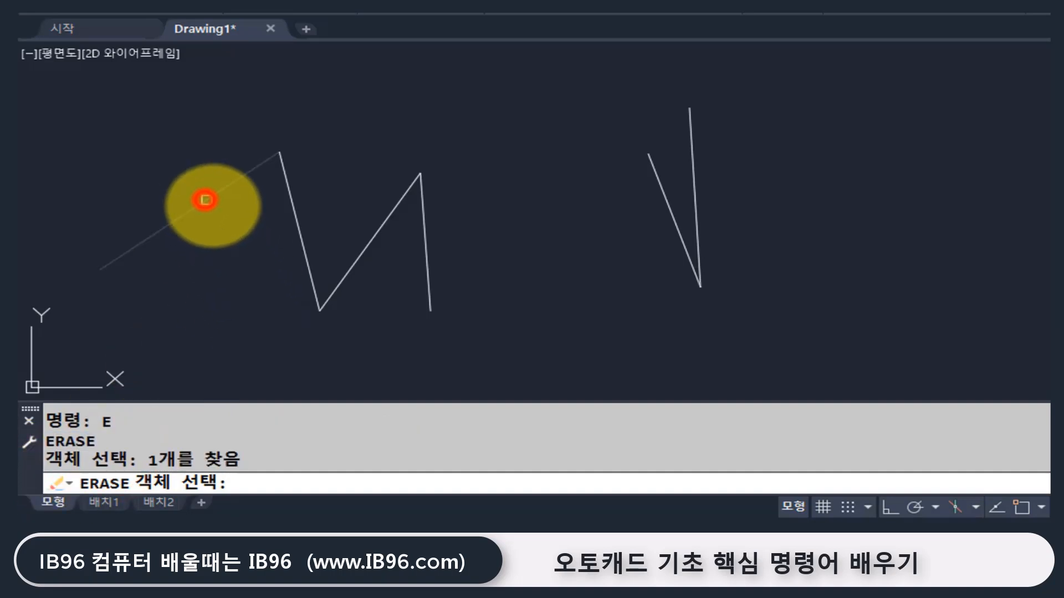
click(294, 231)
click(356, 251)
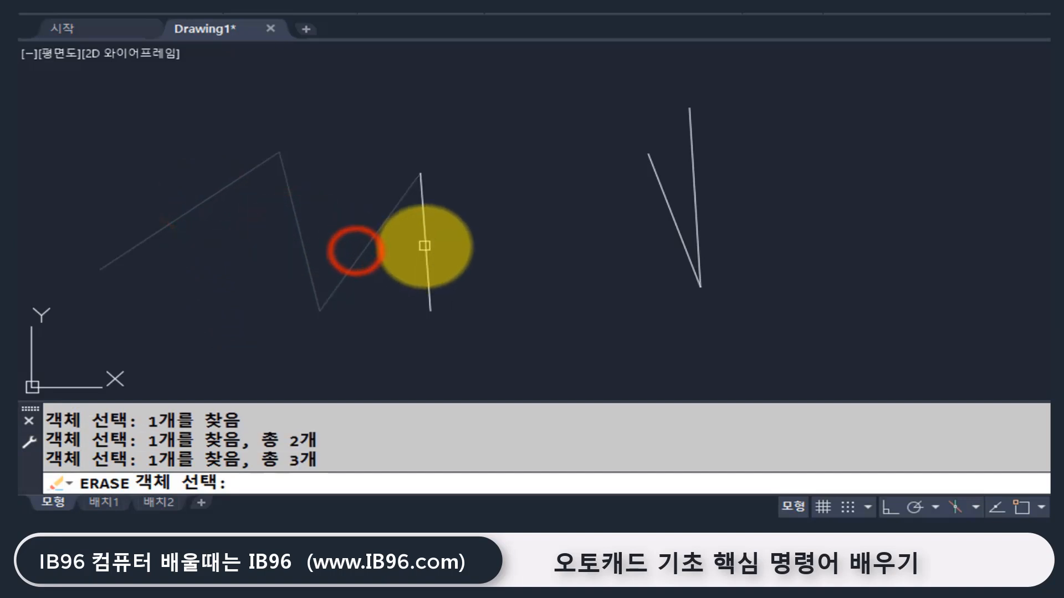
click(424, 244)
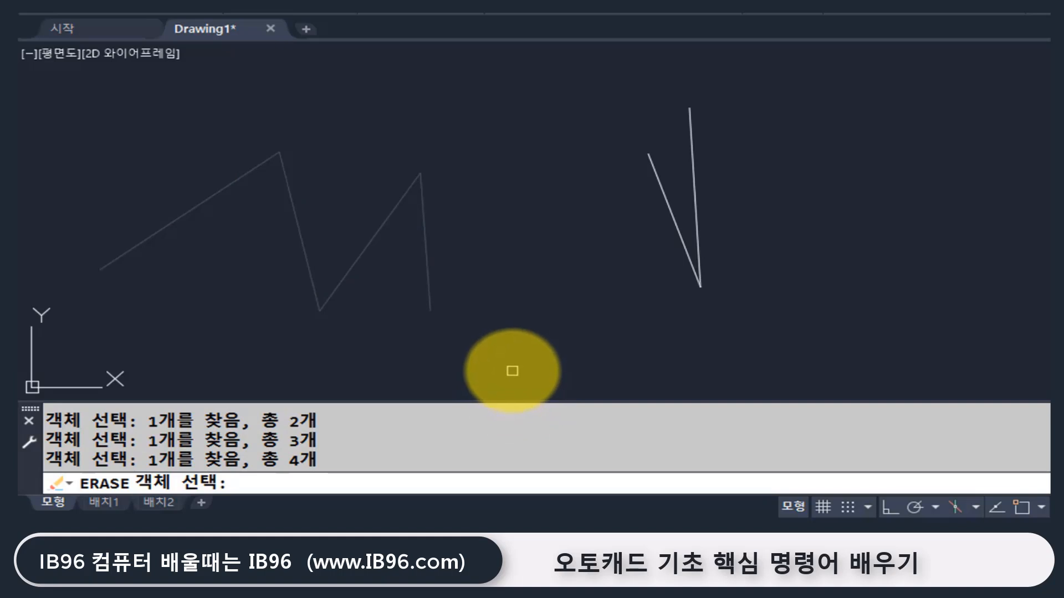
key(Return)
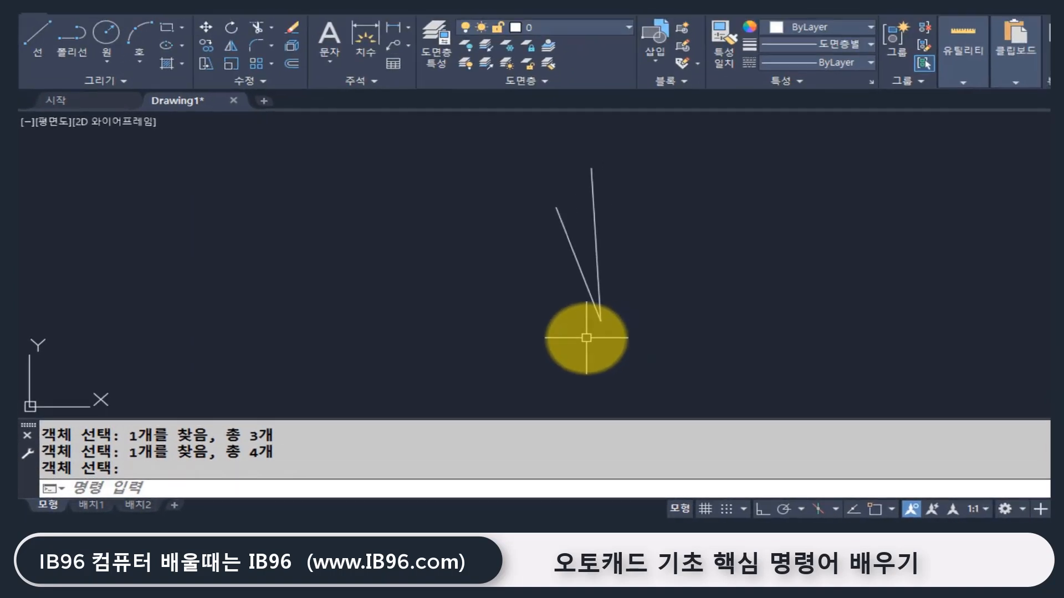
Erase the remaining two V-shaped lines using a crossing selection.
key(Return)
text(e)
key(Return)
click(685, 361)
click(522, 258)
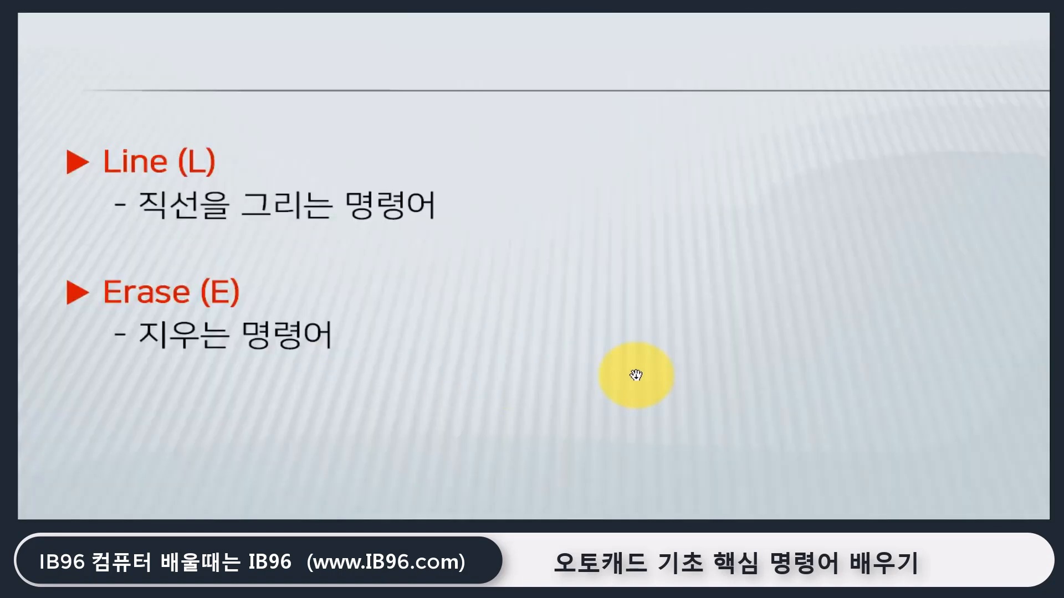
click(636, 374)
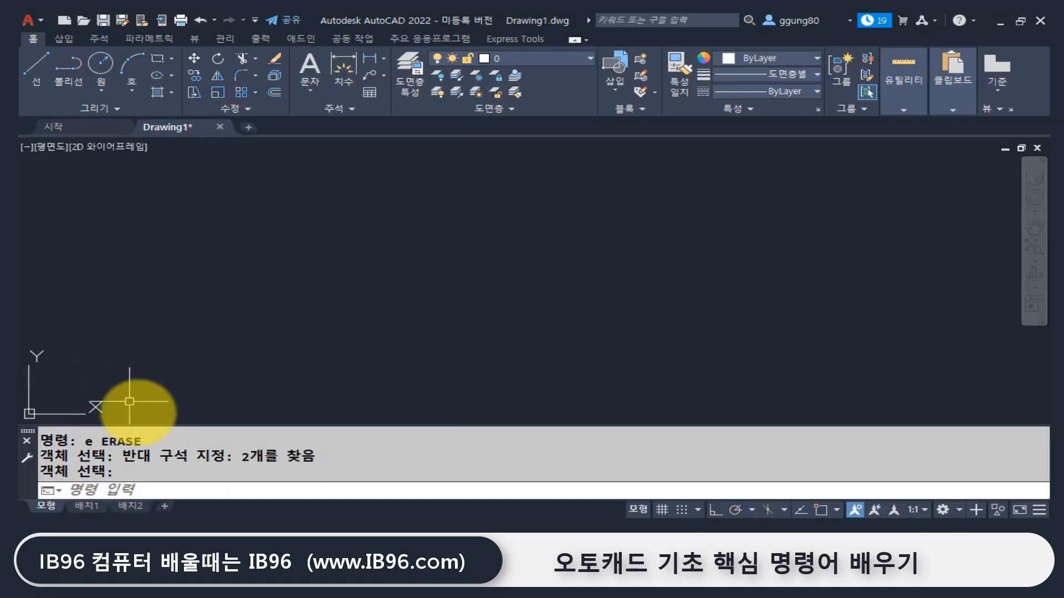
click(254, 358)
click(114, 286)
key(Escape)
Draw a circle with a radius of 50 in the left part of the empty drawing area.
text(c)
key(Return)
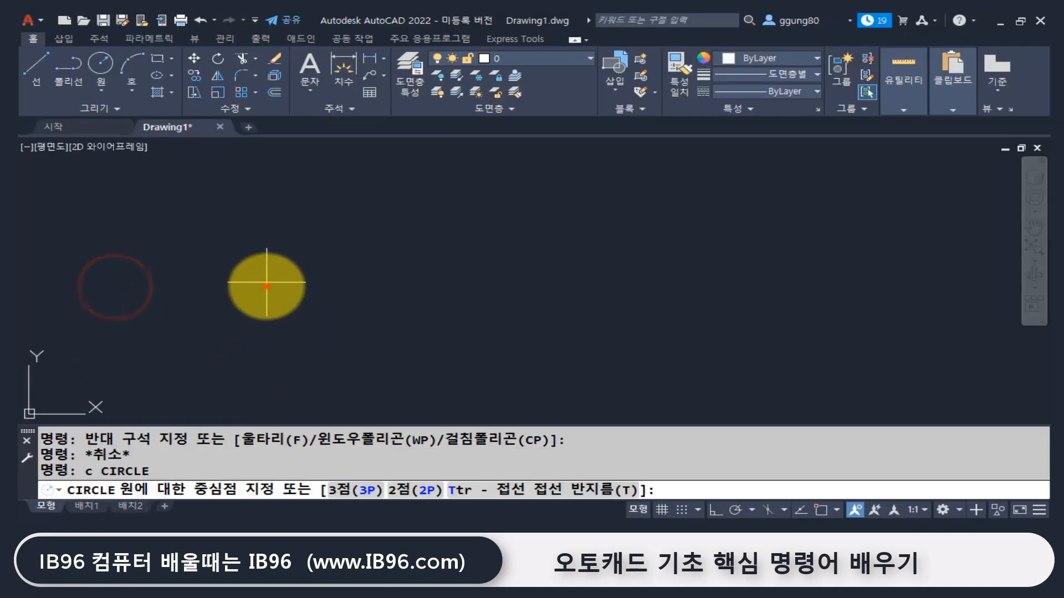
click(267, 285)
text(50)
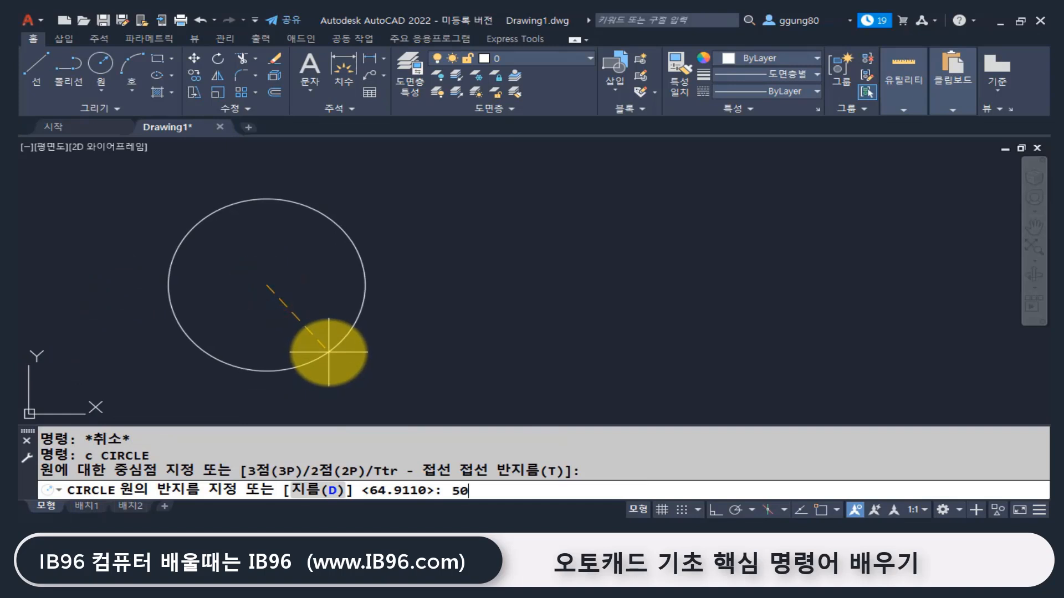
key(Return)
Copy the circle about 152 units horizontally to the right with Ortho mode on, and turn Ortho off when finished.
text(co)
key(Return)
click(354, 356)
click(218, 285)
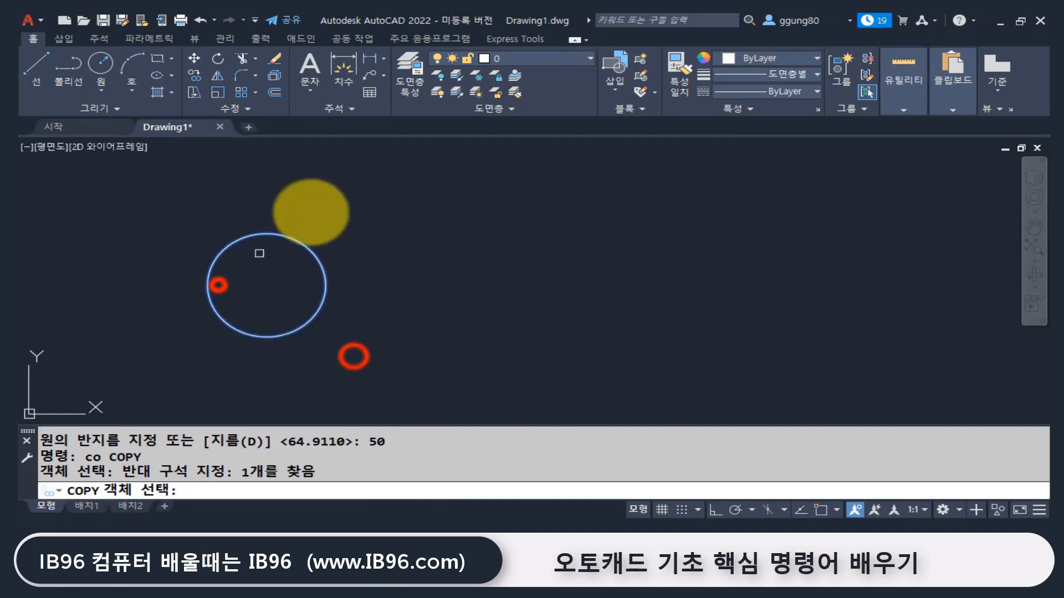
key(Return)
click(257, 187)
key(F8)
click(437, 189)
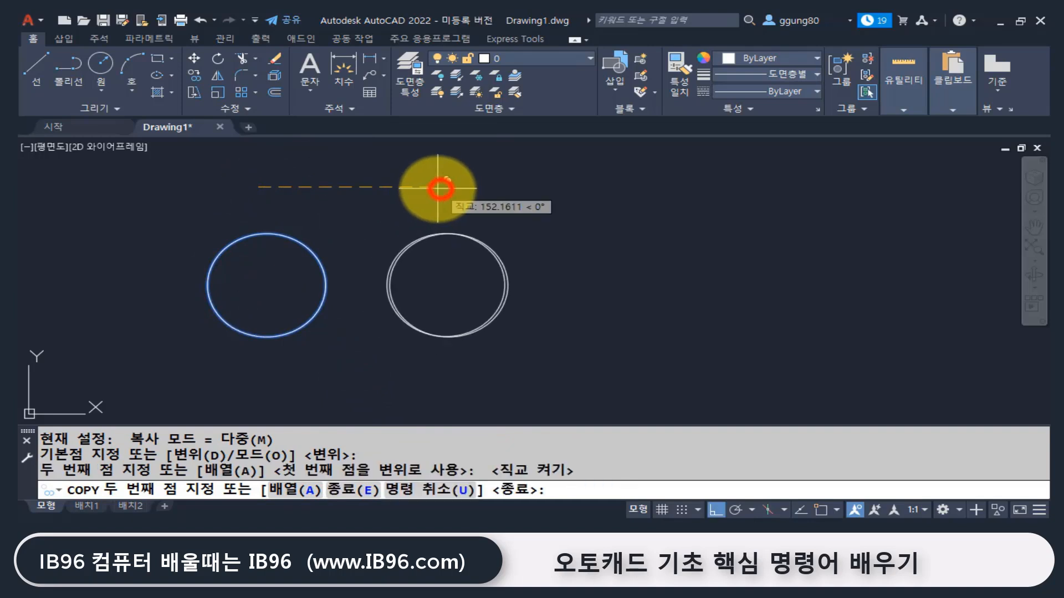
key(Return)
key(F8)
key(Escape)
Redraw the view and add a radius dimension to the left circle, placing its text outside to the upper right.
scroll(316, 283, up, 4)
text(r)
key(Return)
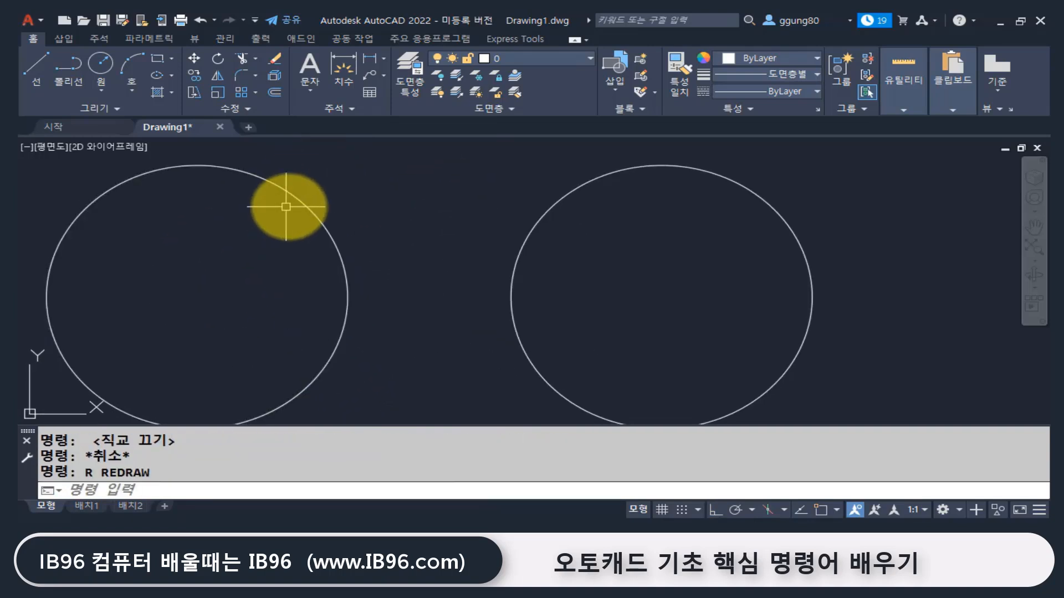
scroll(278, 206, down, 2)
key(Escape)
key(Escape)
text(dra)
key(Return)
click(277, 221)
click(347, 185)
Add a diameter dimension to the right circle, placing its text outside to the upper right.
text(ddi)
key(Return)
click(587, 239)
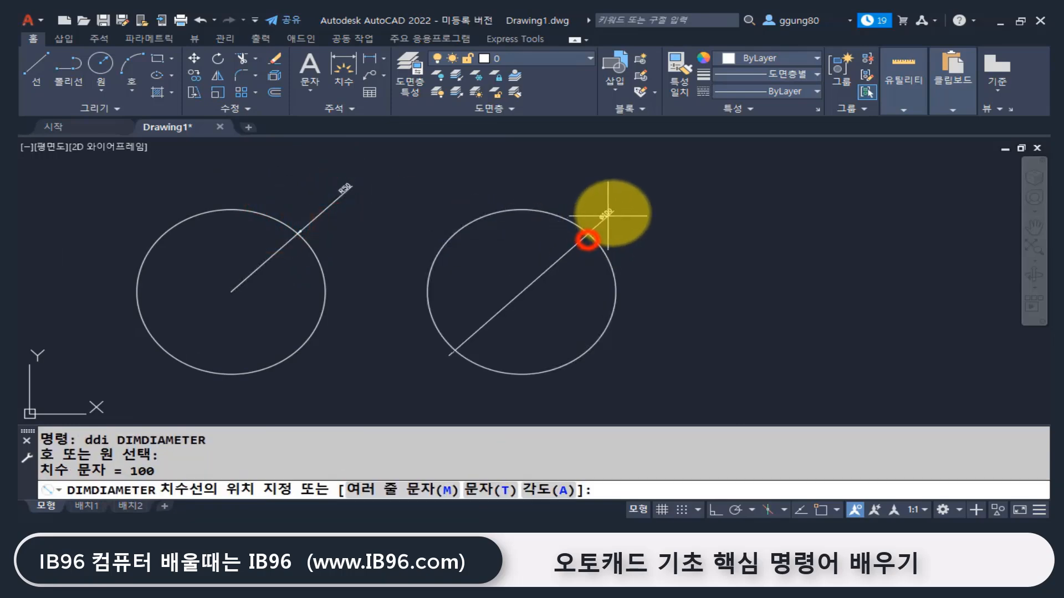
key(Escape)
Modify the ISO-25 dimension style to use an overall scale of 5.
text(d)
key(Return)
click(738, 244)
click(470, 101)
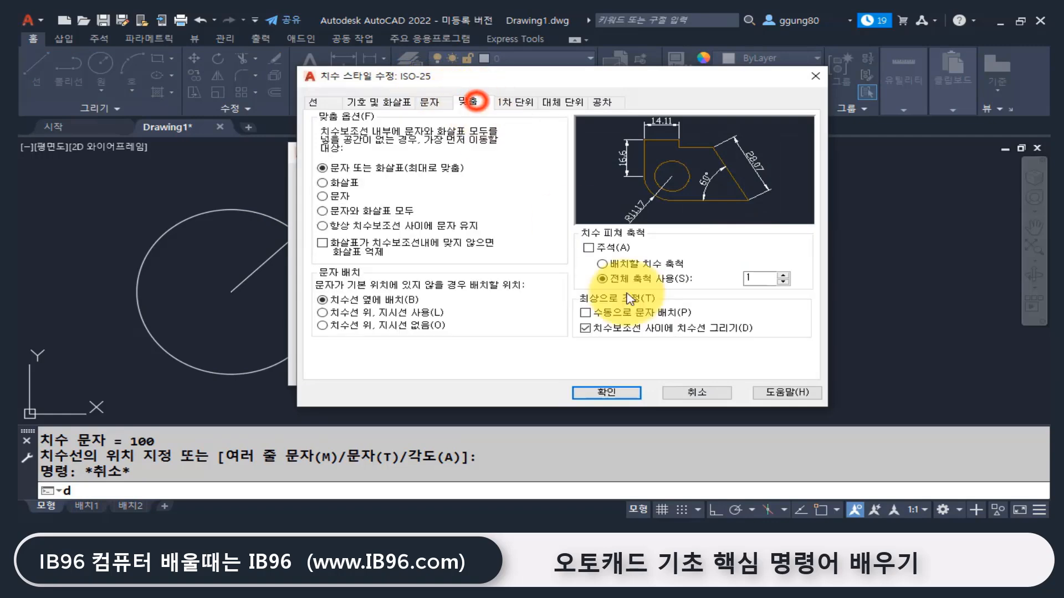
double_click(748, 279)
text(5)
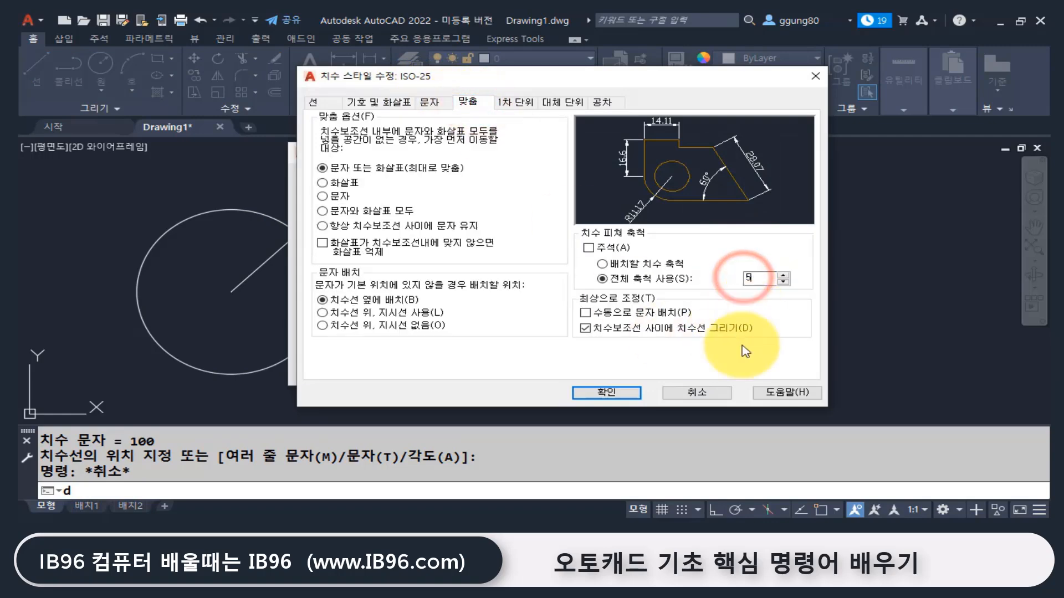
click(589, 394)
click(651, 368)
middle_drag(462, 331, 435, 358)
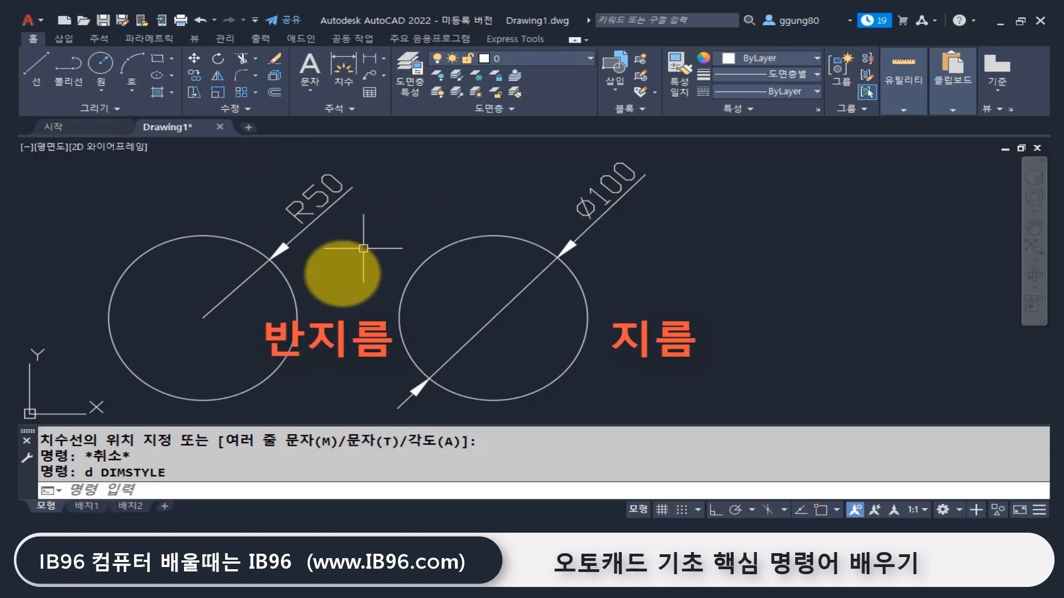
Compare the radius and diameter notations by selecting each circle and the radius dimension in turn, clearing the selections.
click(295, 295)
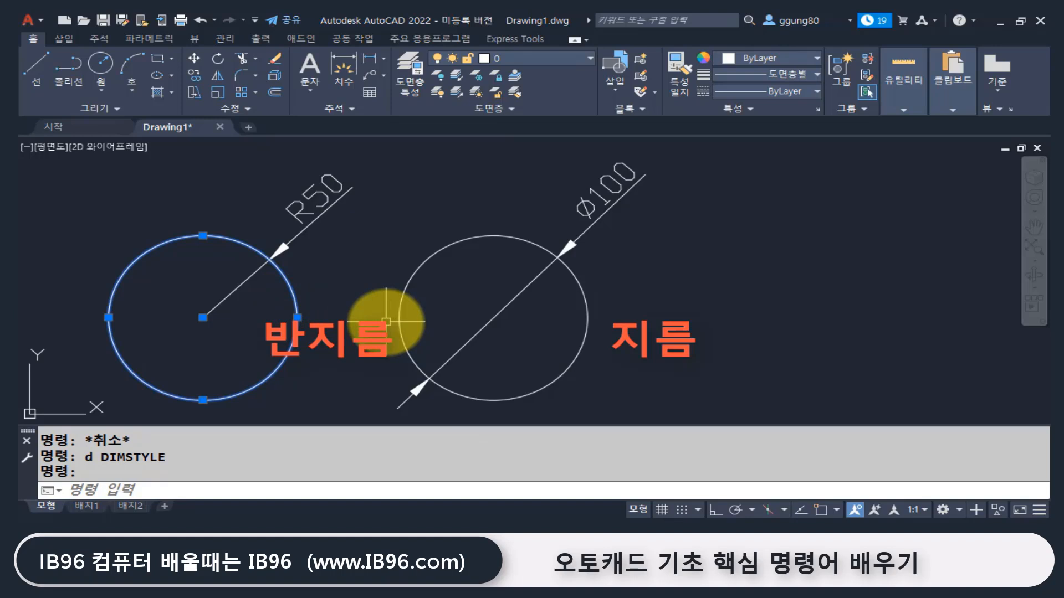
key(Escape)
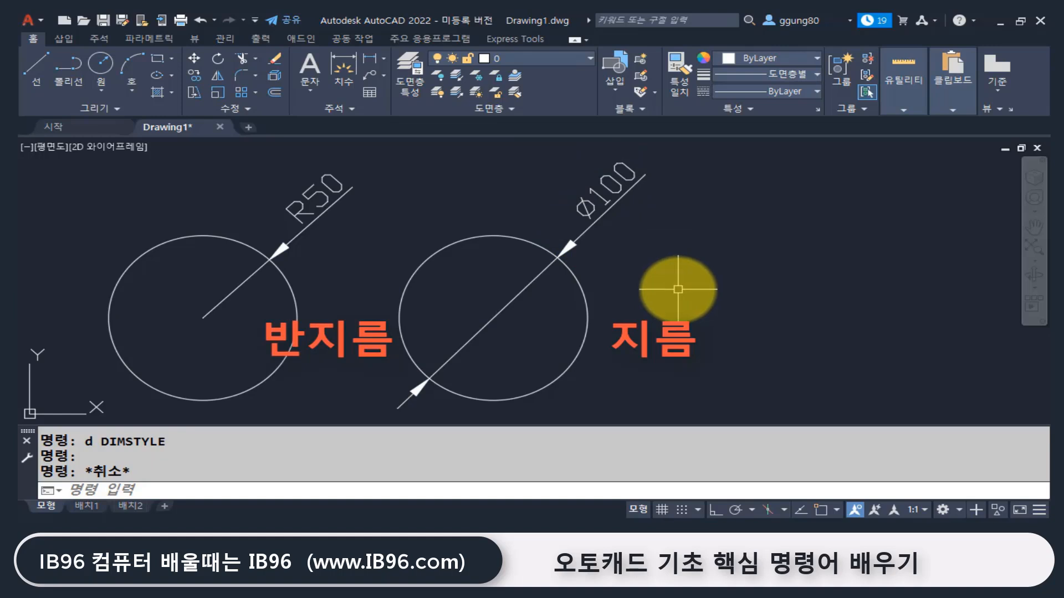
click(586, 296)
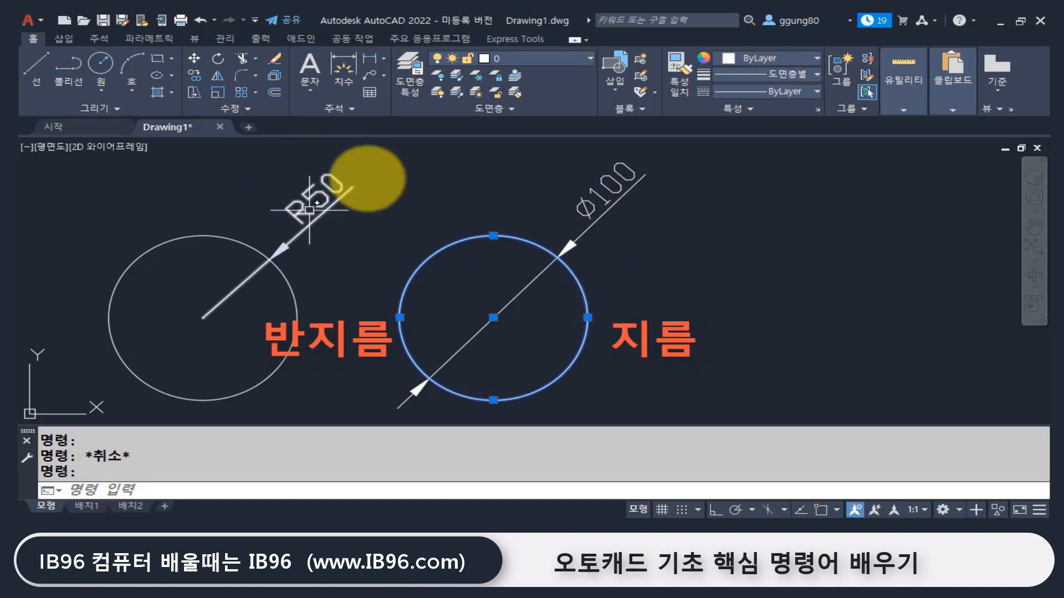
click(633, 207)
key(Escape)
click(325, 204)
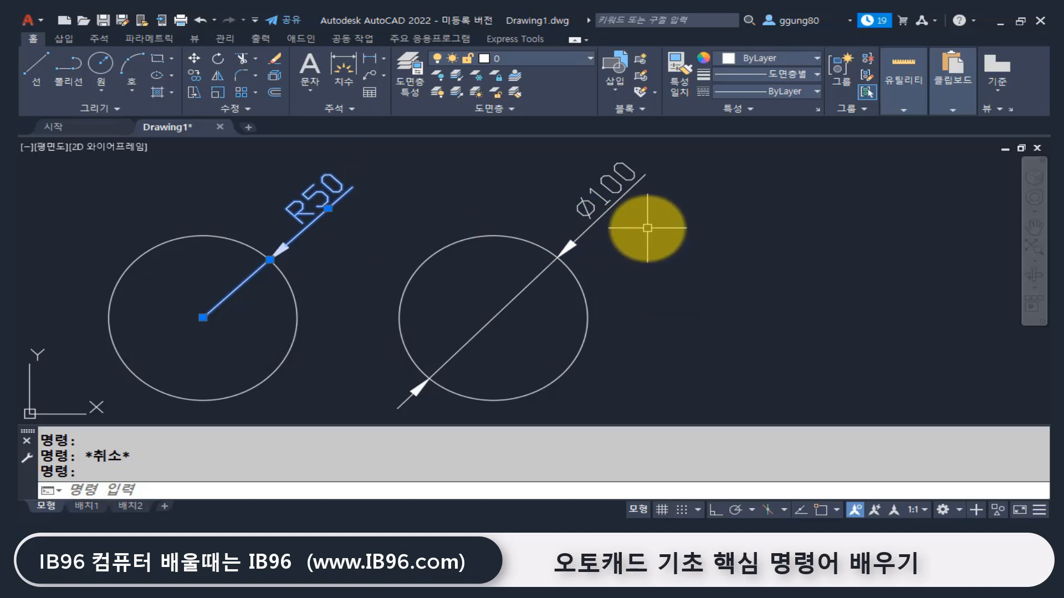
key(Escape)
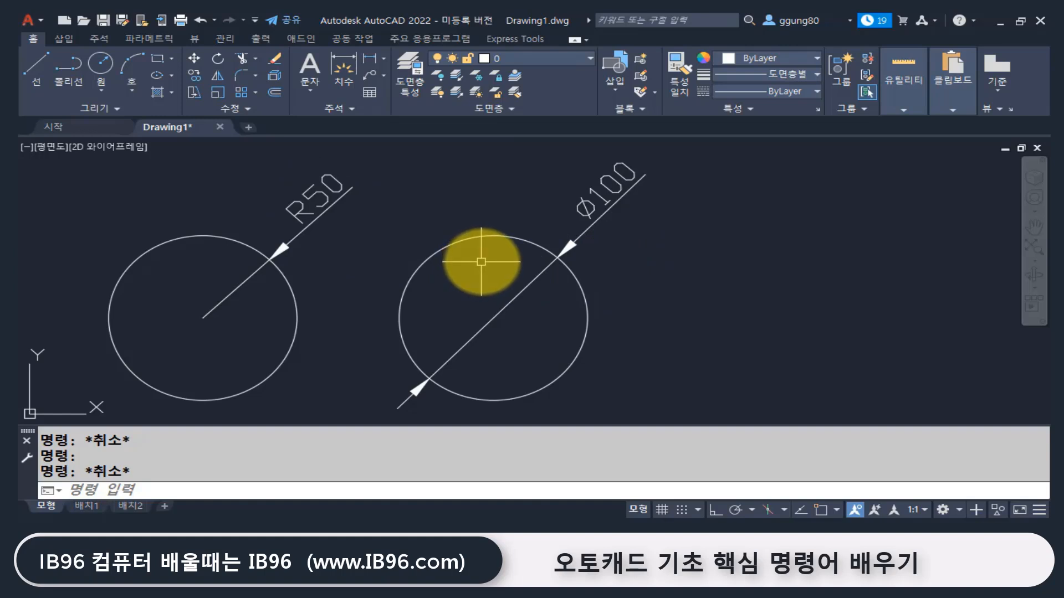
Erase both circles and their dimensions with one crossing selection.
text(e)
key(Return)
click(675, 346)
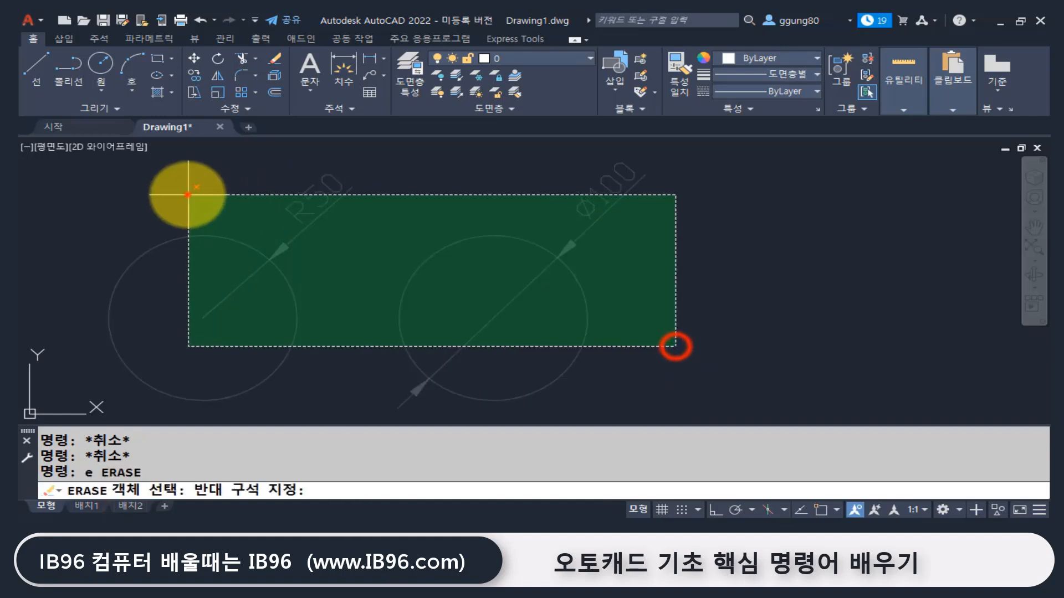
click(194, 195)
key(Return)
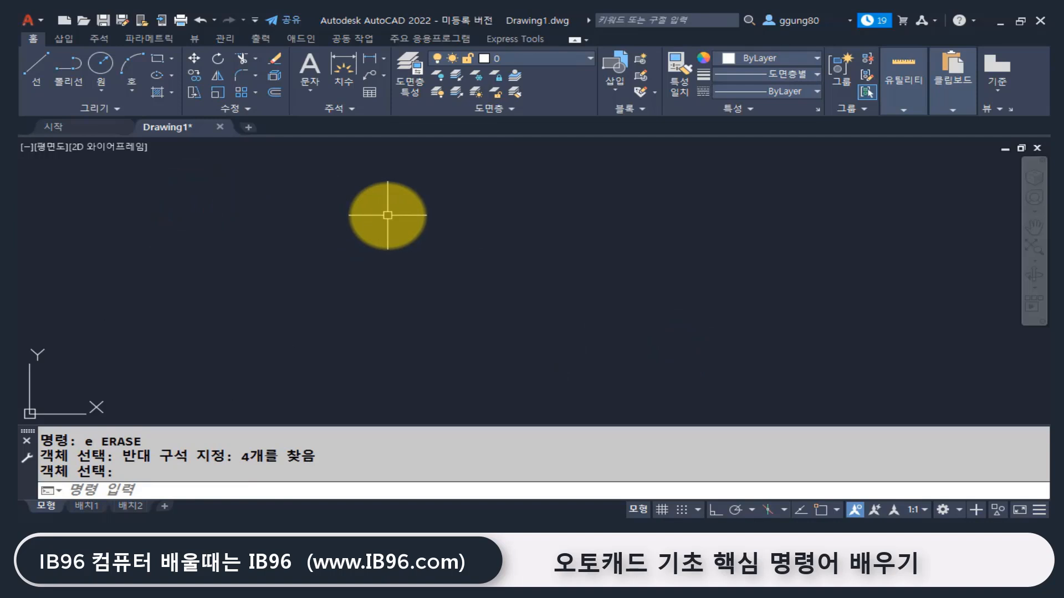
key(Escape)
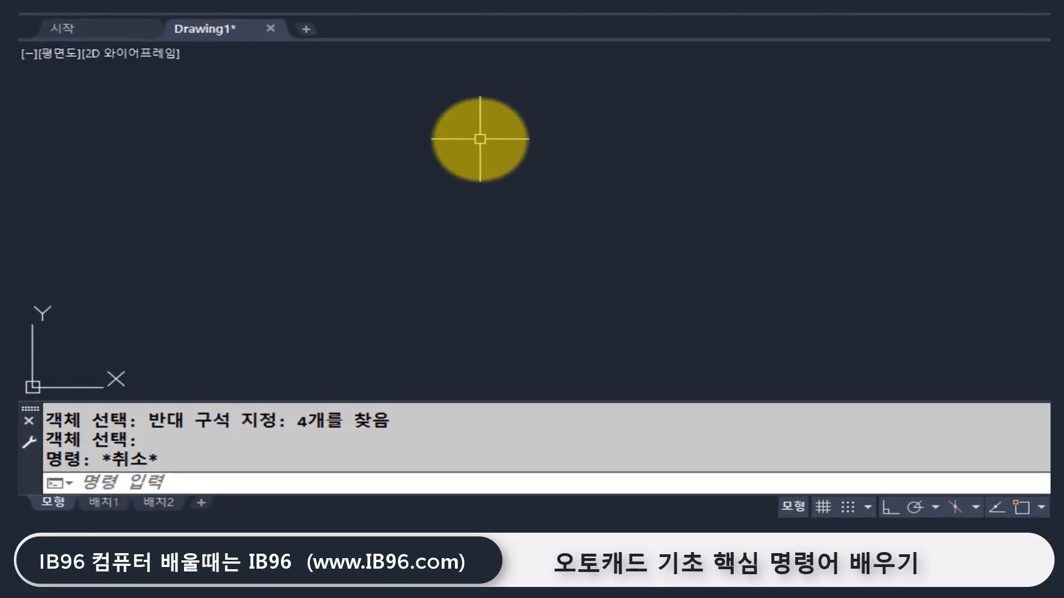
Use the C alias of the Circle command to draw a circle of radius 50 around a picked center point.
text(c)
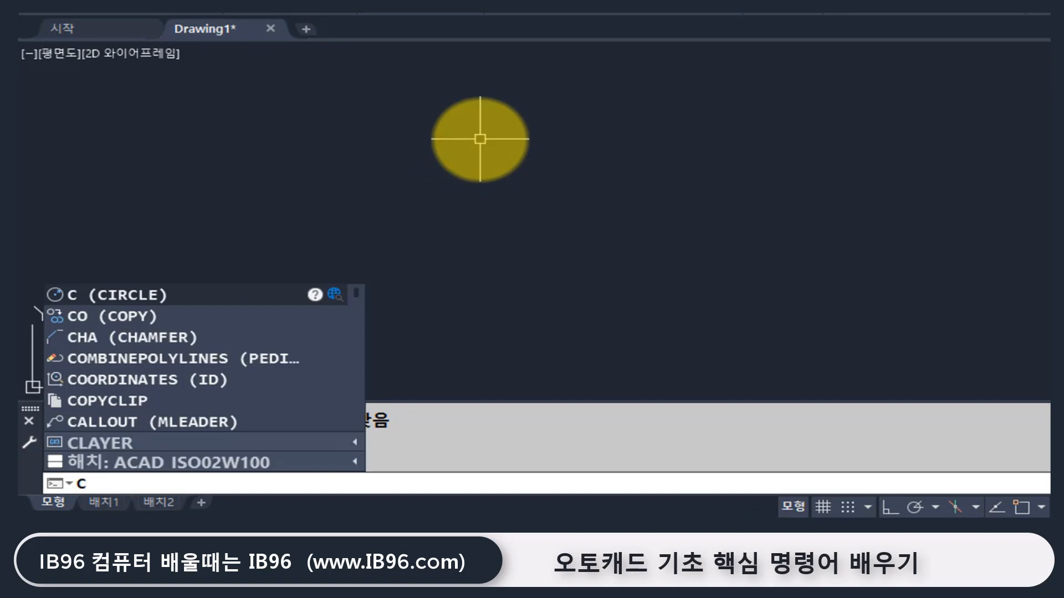
key(Return)
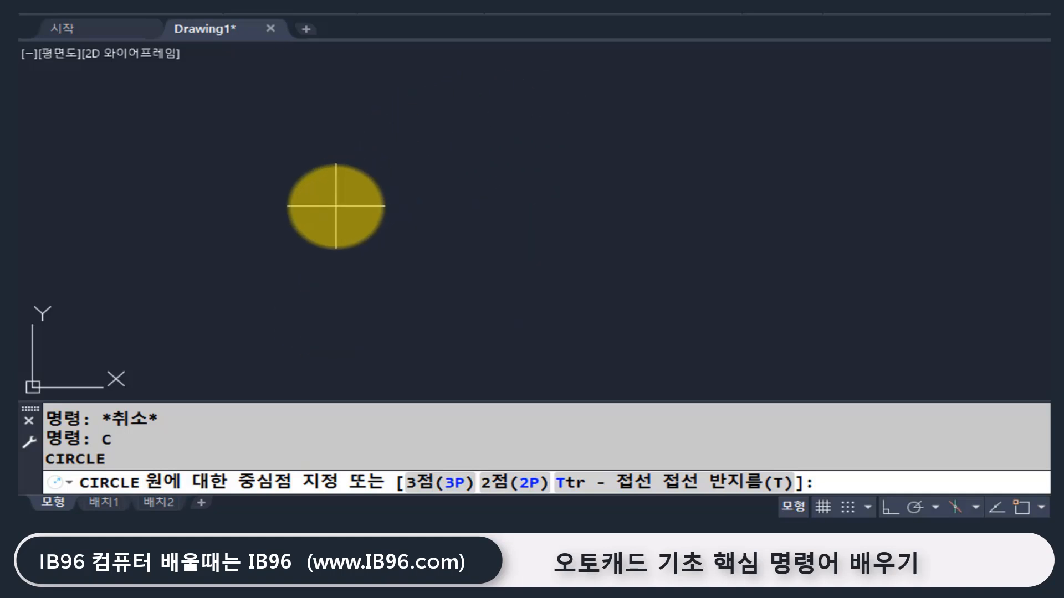
click(336, 207)
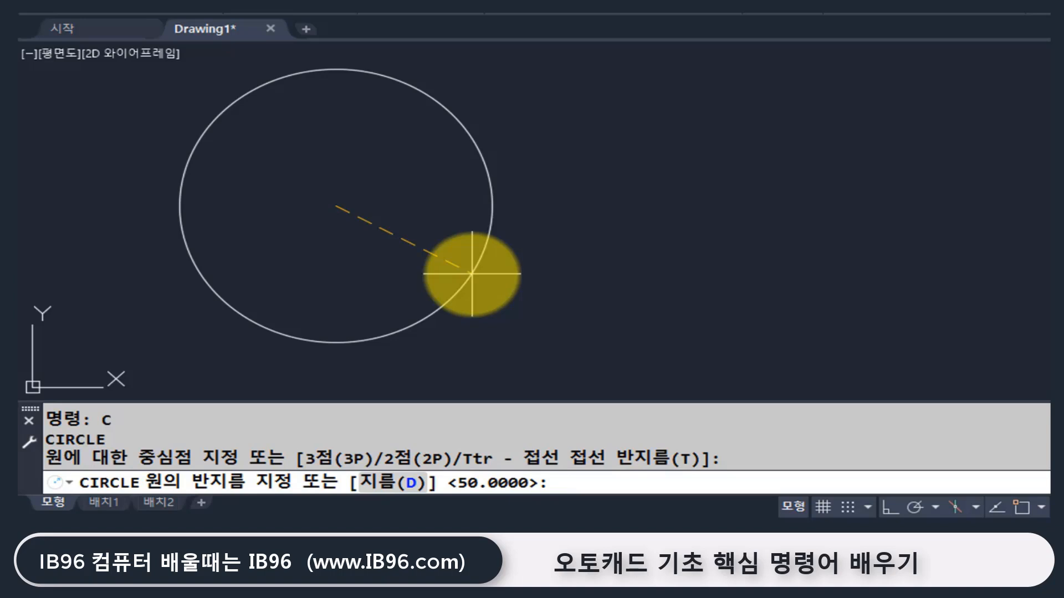
text(50)
key(Return)
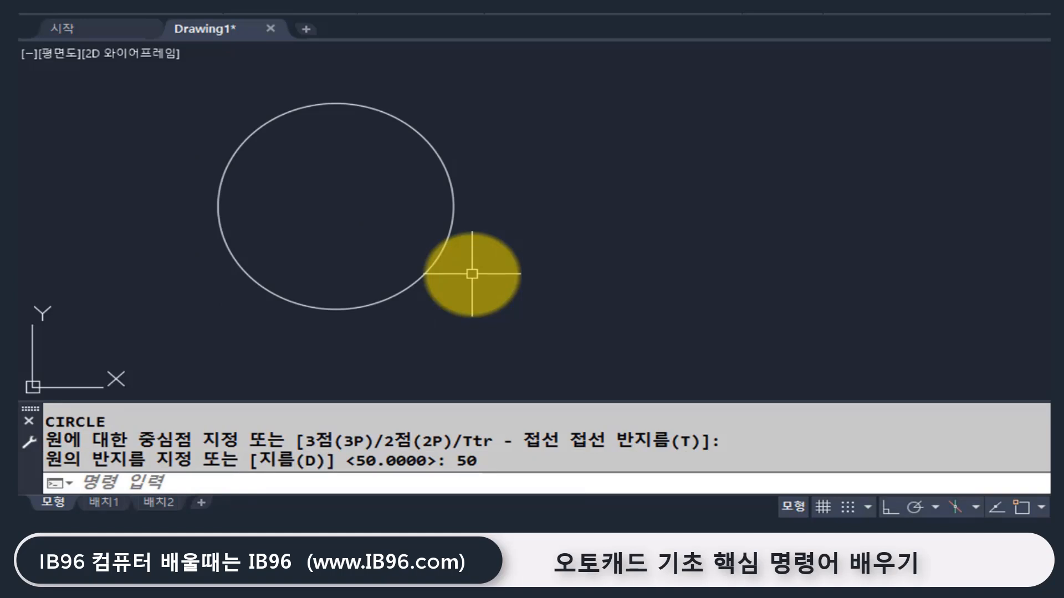
Add a radius dimension to the new circle, placing its text outside the circle to the upper right.
text(dra)
key(Return)
click(400, 119)
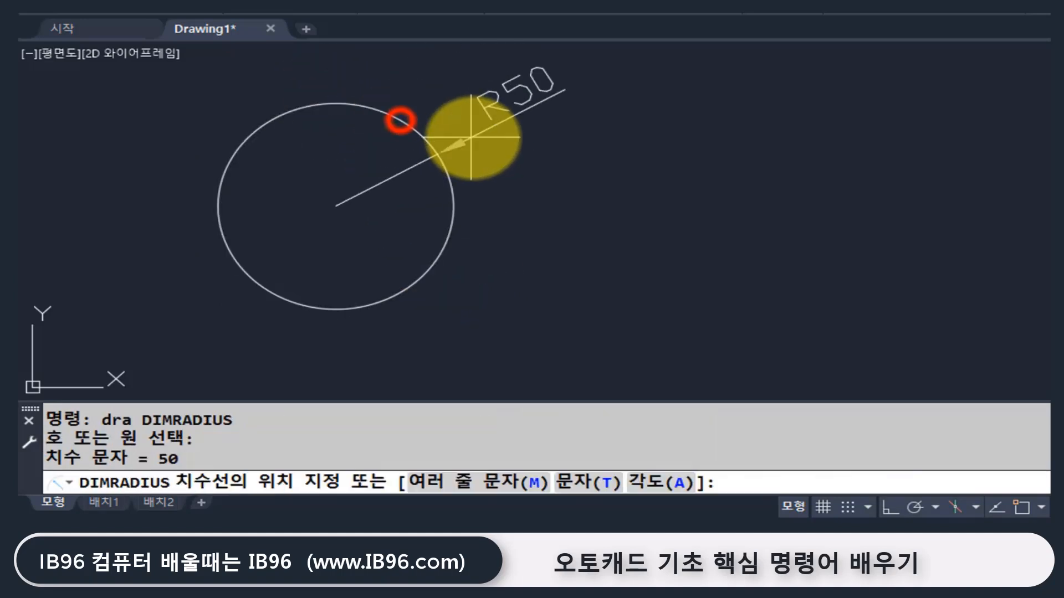
click(514, 103)
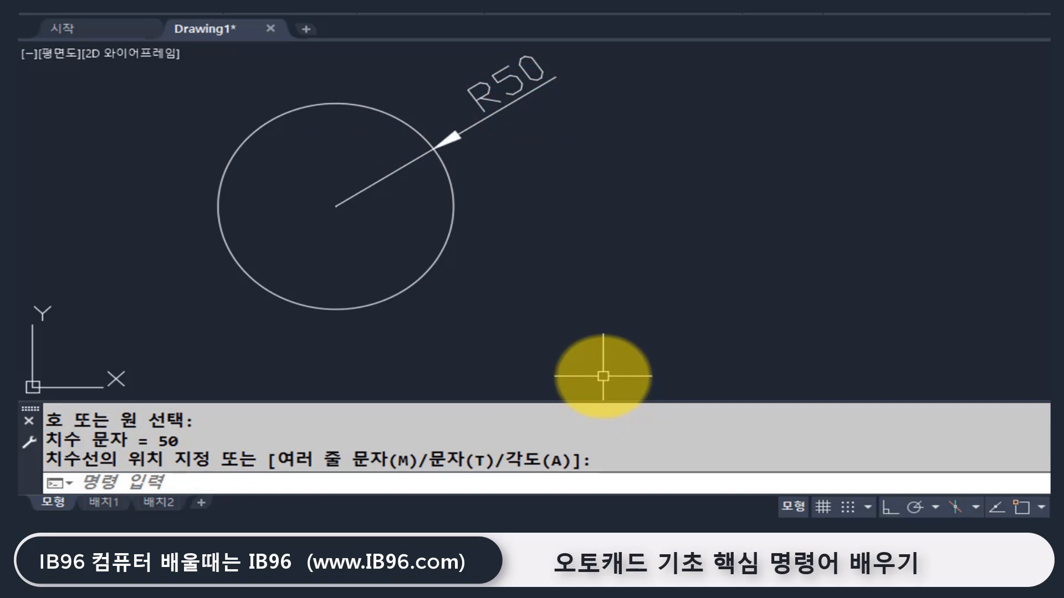
Draw a circle to the right of the R50 circle using the Diameter option with a diameter of 100.
middle_drag(552, 291, 315, 307)
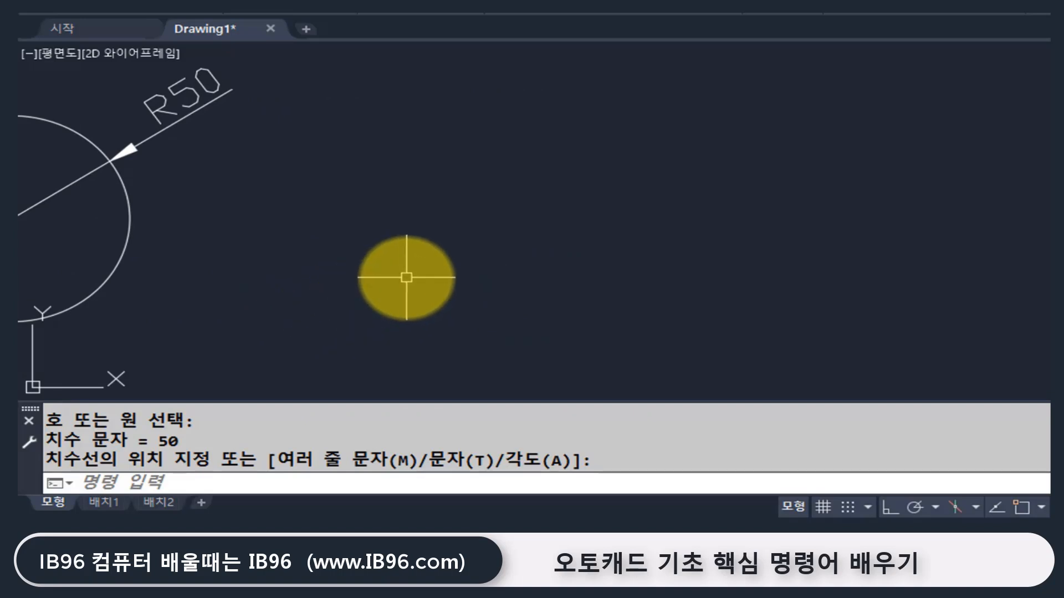
text(c)
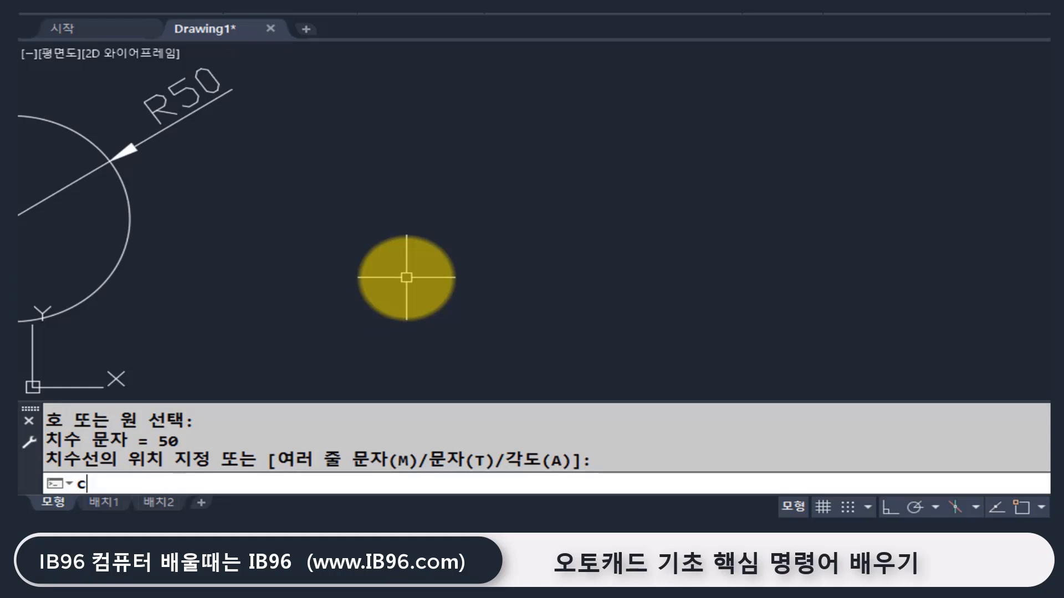
key(Return)
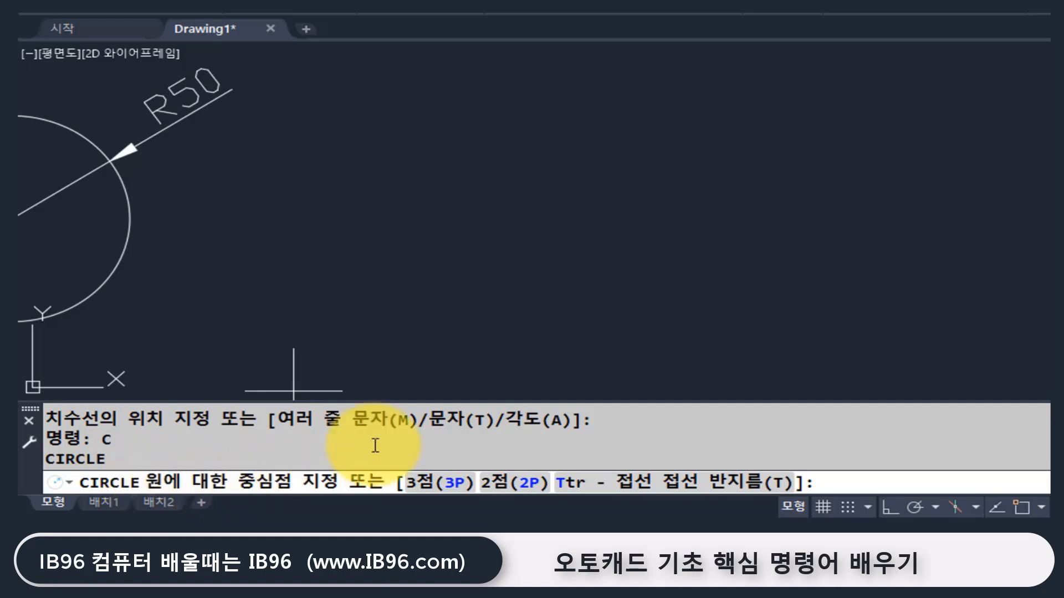
click(477, 205)
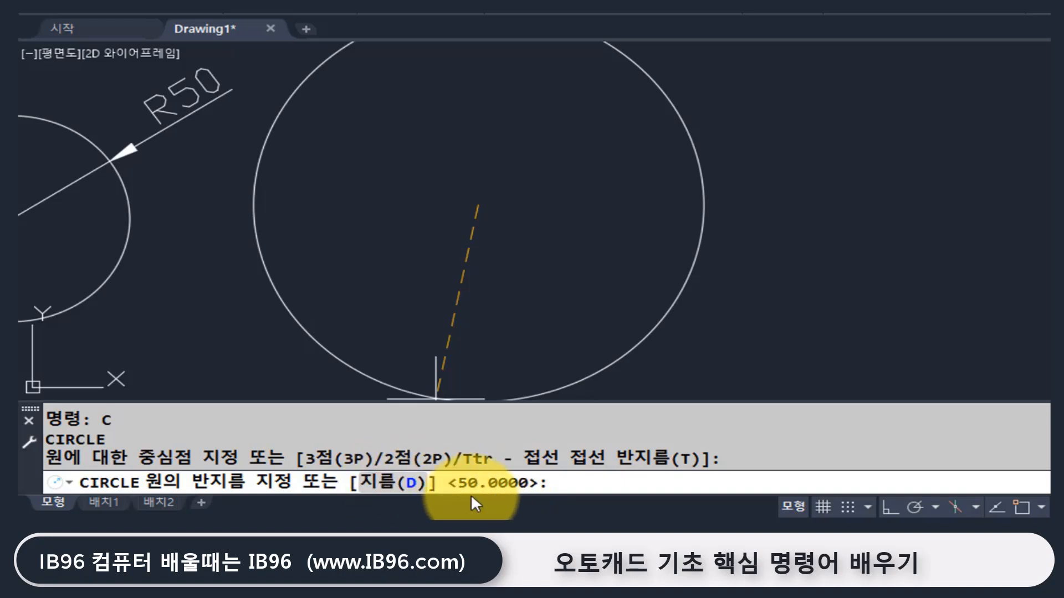
text(d)
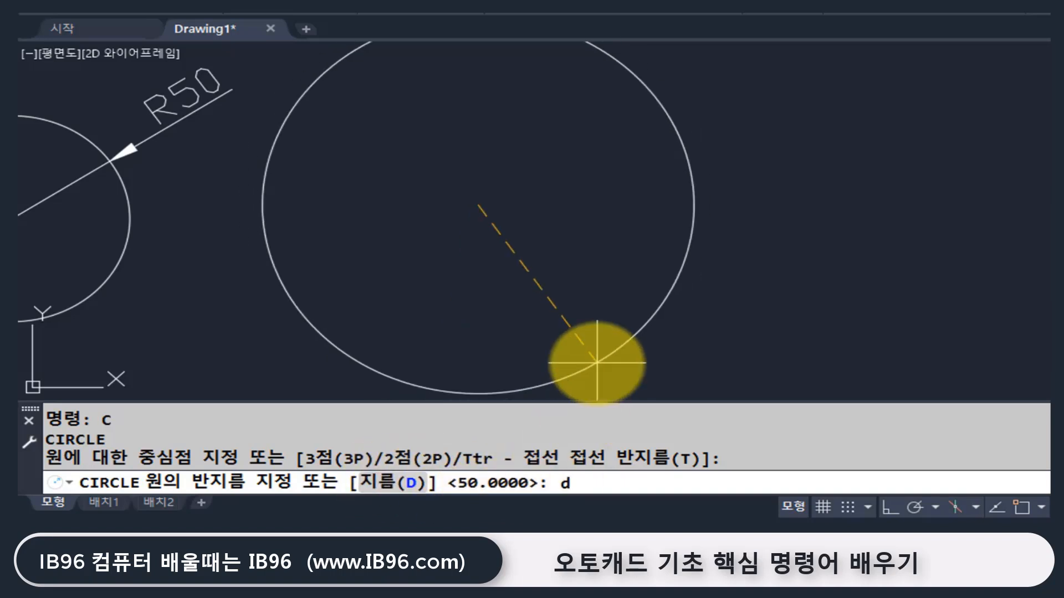
key(Return)
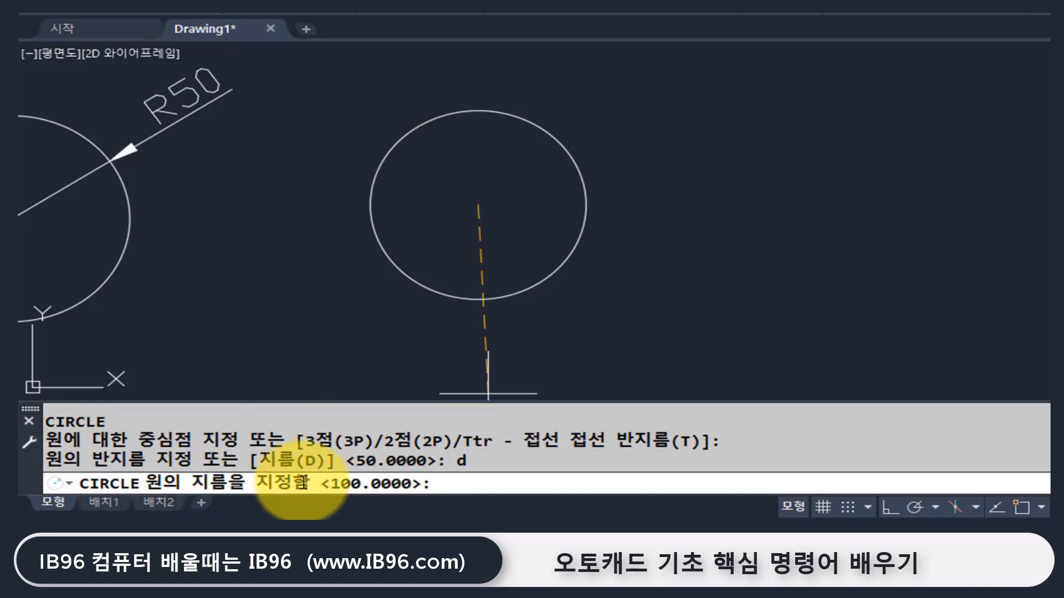
text(100)
key(Return)
Add a diameter dimension to the new circle with the DDI alias, placing its text outside to the upper right.
text(ddi)
key(Return)
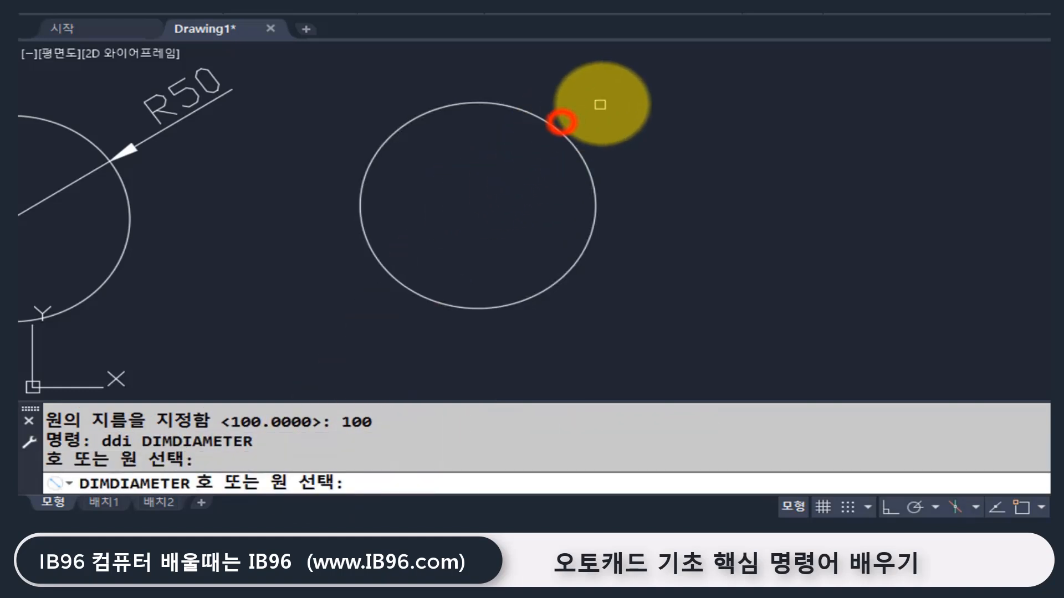
click(561, 122)
click(625, 163)
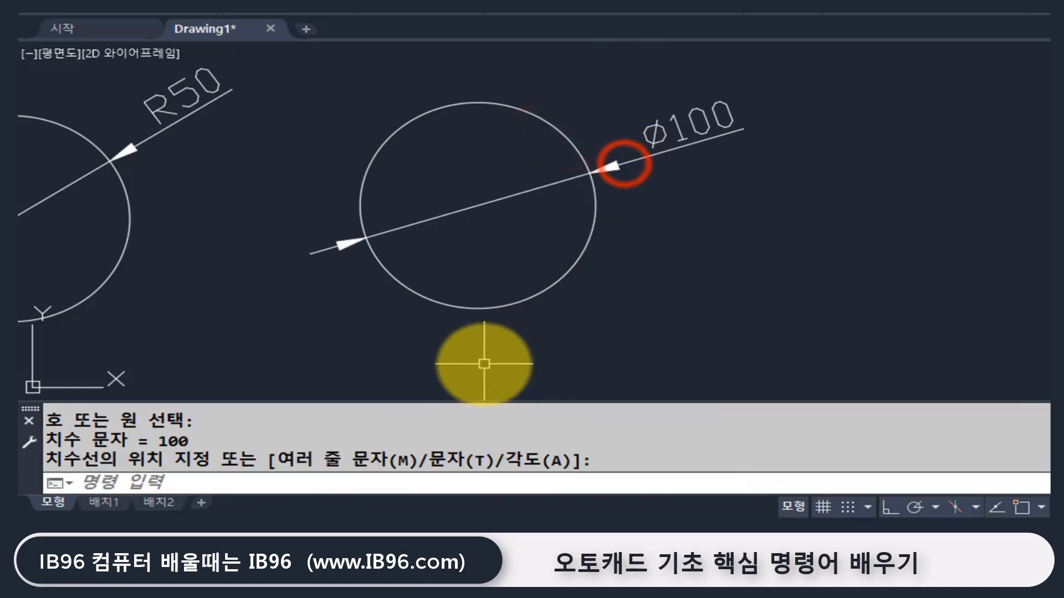
Draw a third circle to the right of the dimensioned ones using the Diameter option with a diameter of 100.
middle_drag(683, 308, 107, 326)
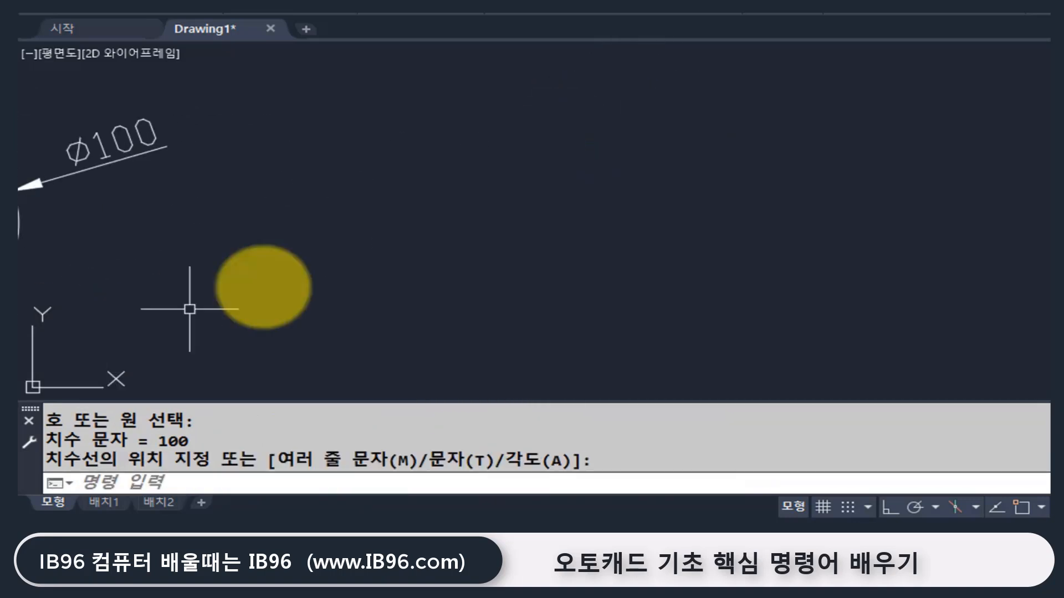
text(c)
key(Return)
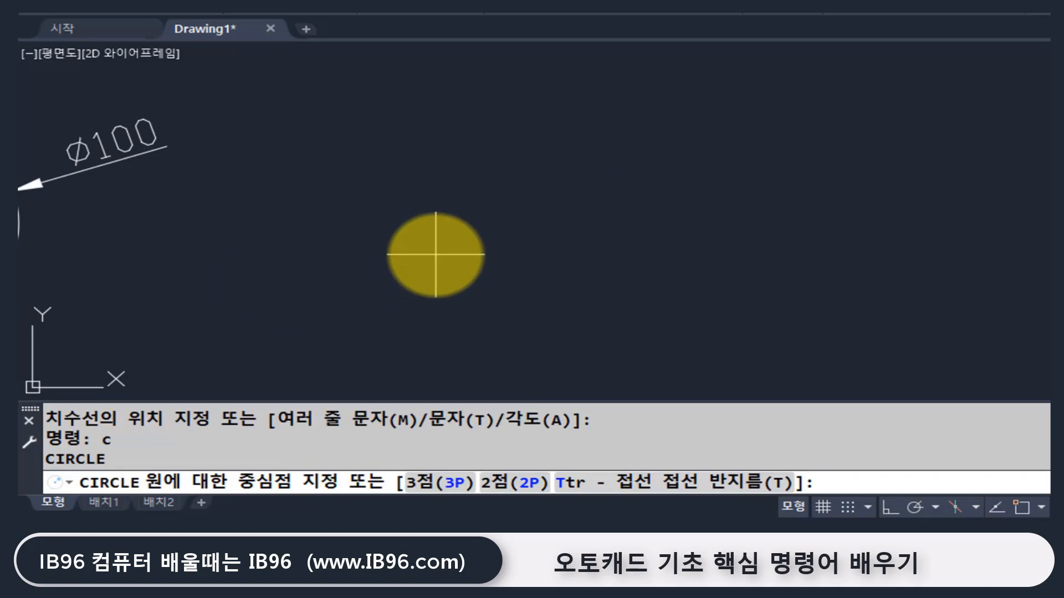
click(356, 209)
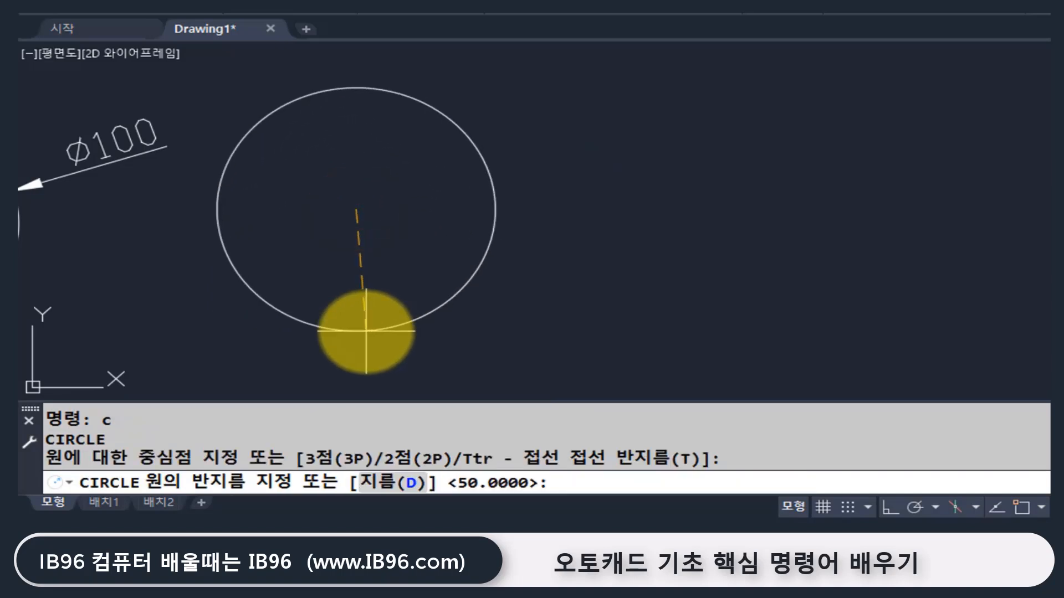
click(389, 485)
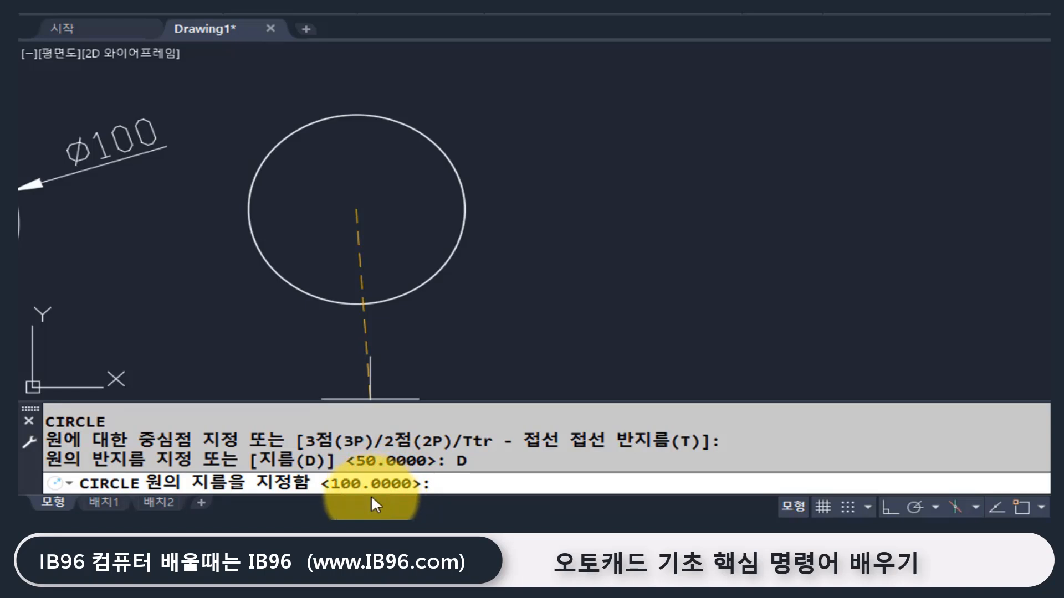
text(1000)
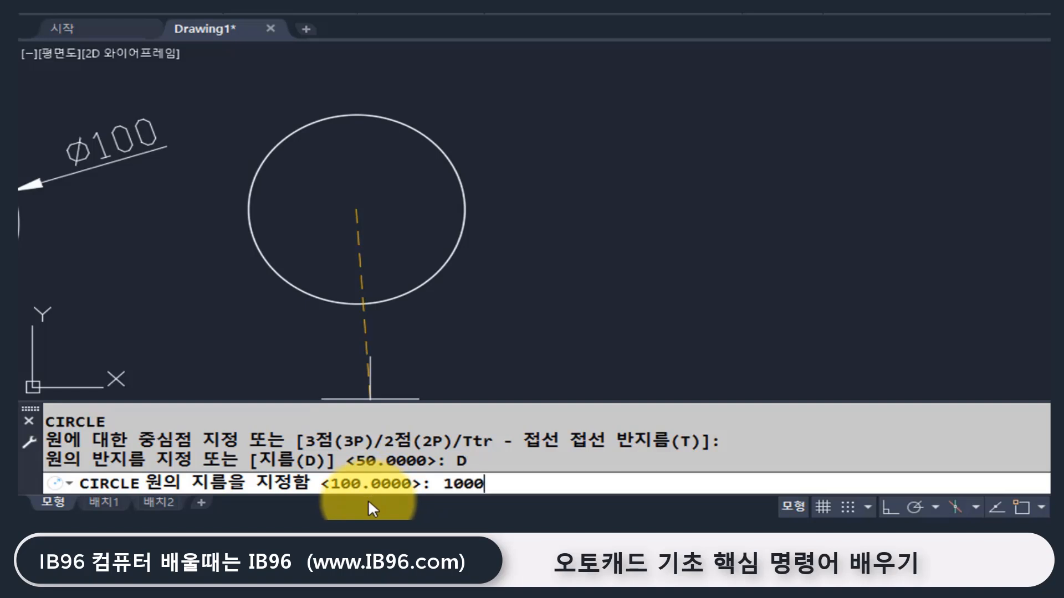
key(BackSpace)
key(Return)
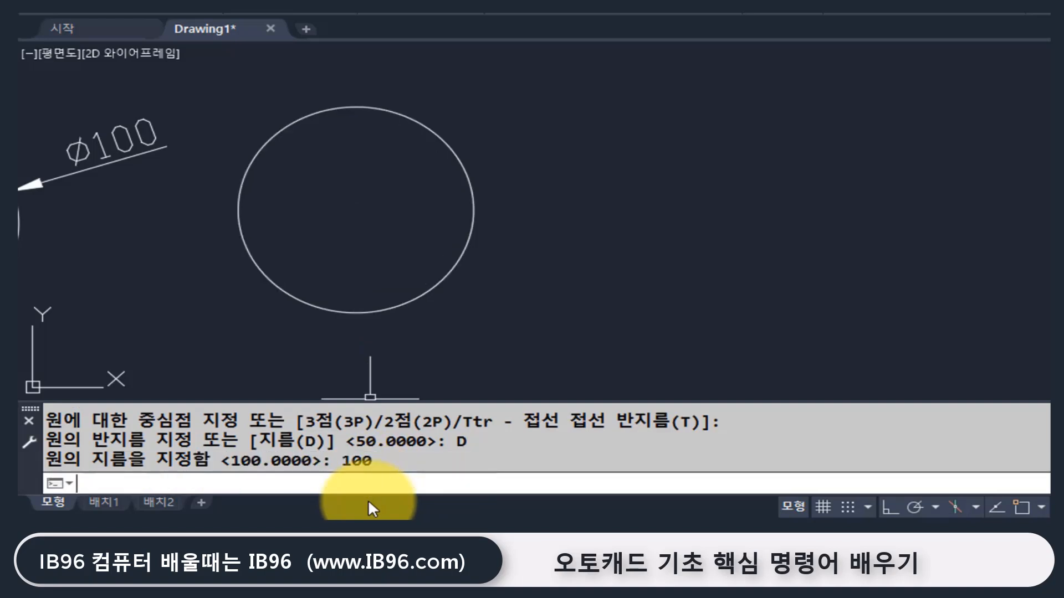
Add a diameter dimension to the third circle with the DDI alias, placing its text outside to the lower right.
text(ddi)
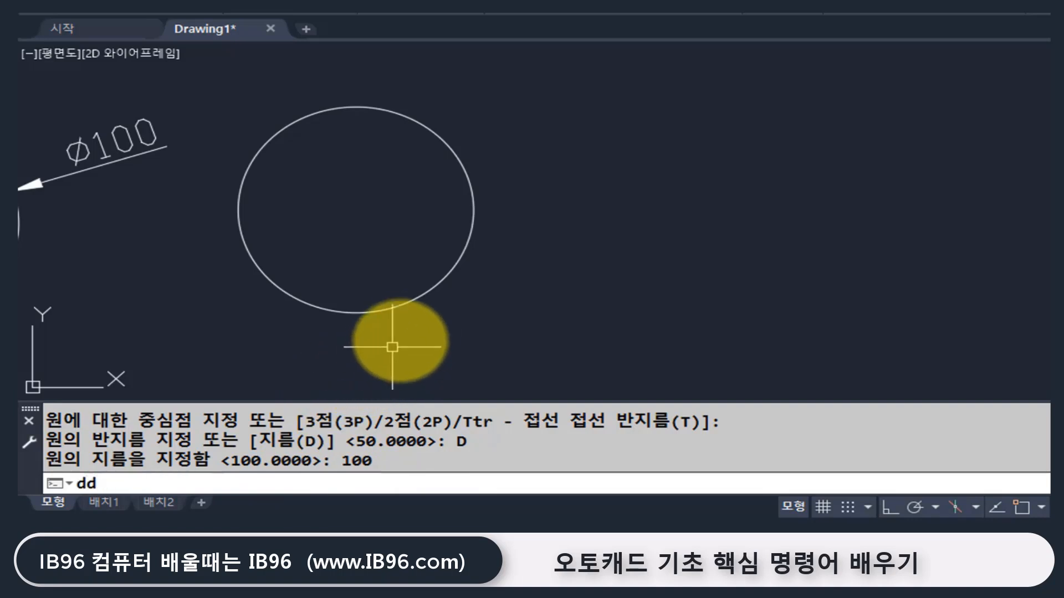
key(Return)
click(454, 263)
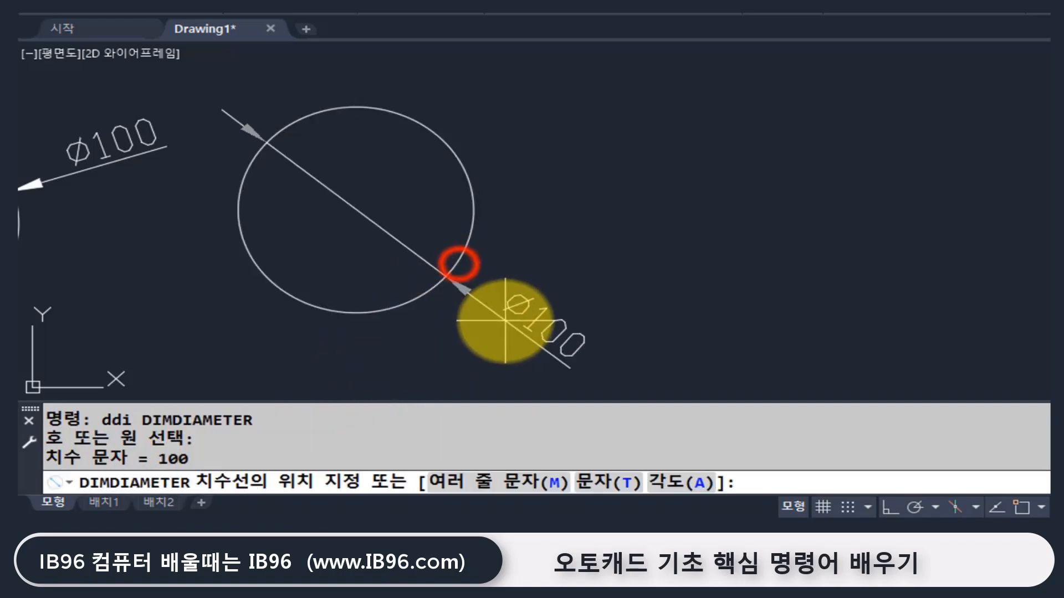
click(506, 317)
Add a radius dimension to the third circle with the DRA alias at its upper right, briefly selecting and deselecting the circle.
text(dra)
key(Return)
click(472, 191)
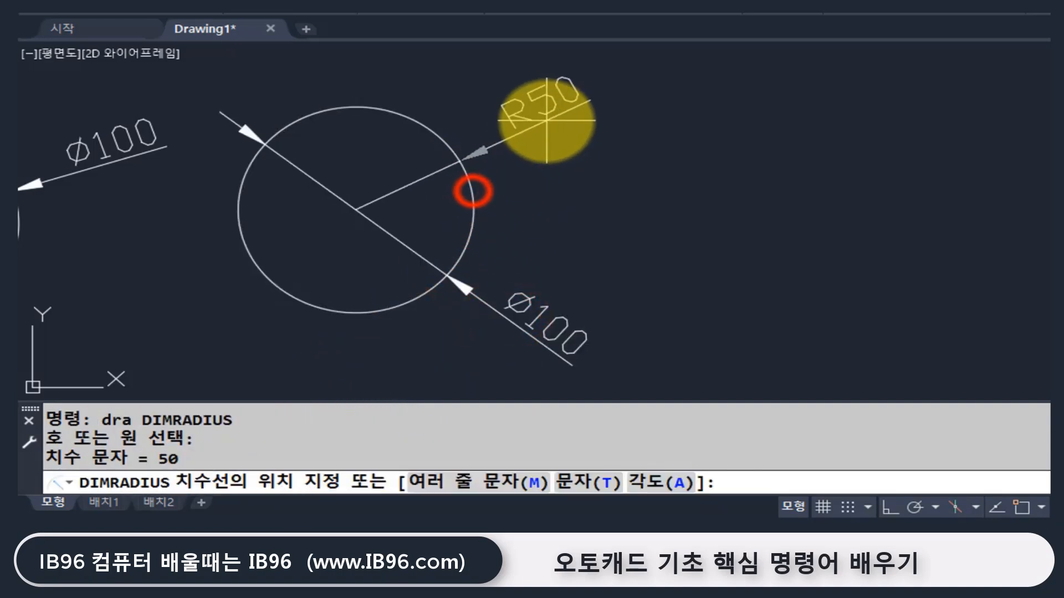
click(549, 120)
click(472, 194)
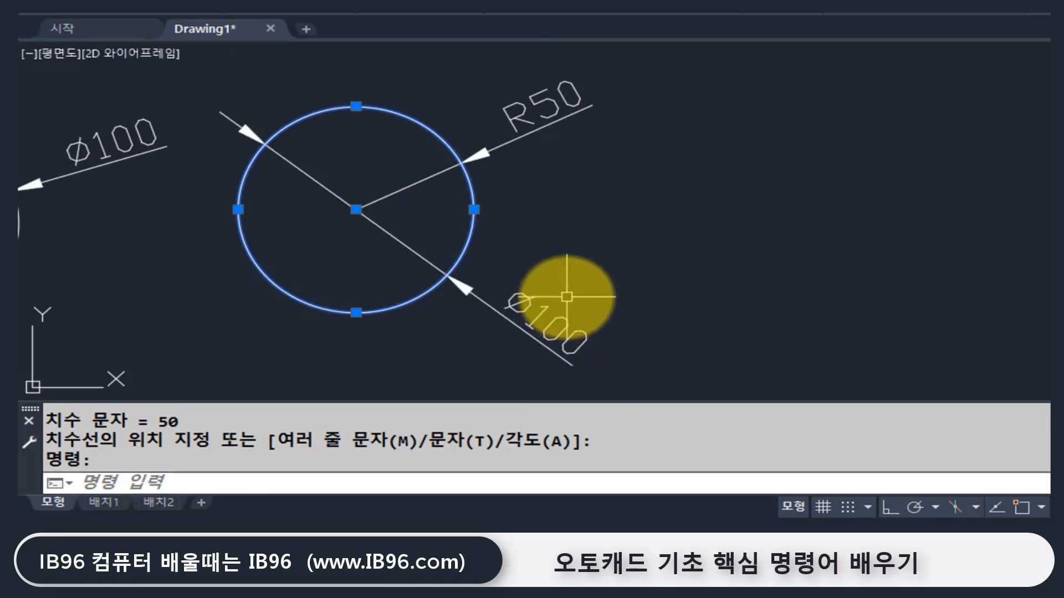
key(Escape)
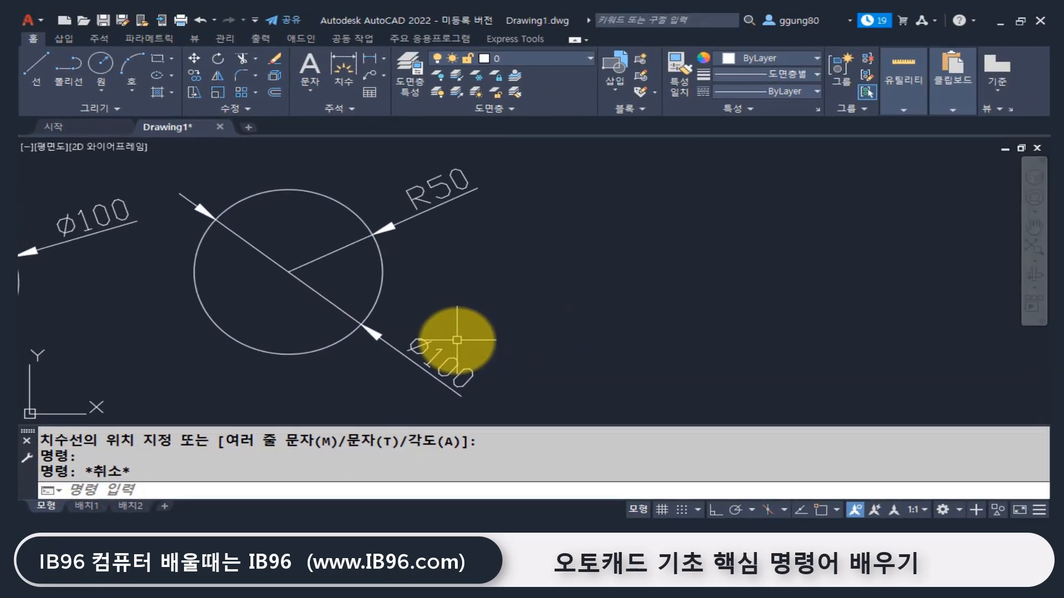
Erase all three circles and their dimensions with one crossing selection and the E alias.
scroll(459, 337, down, 3)
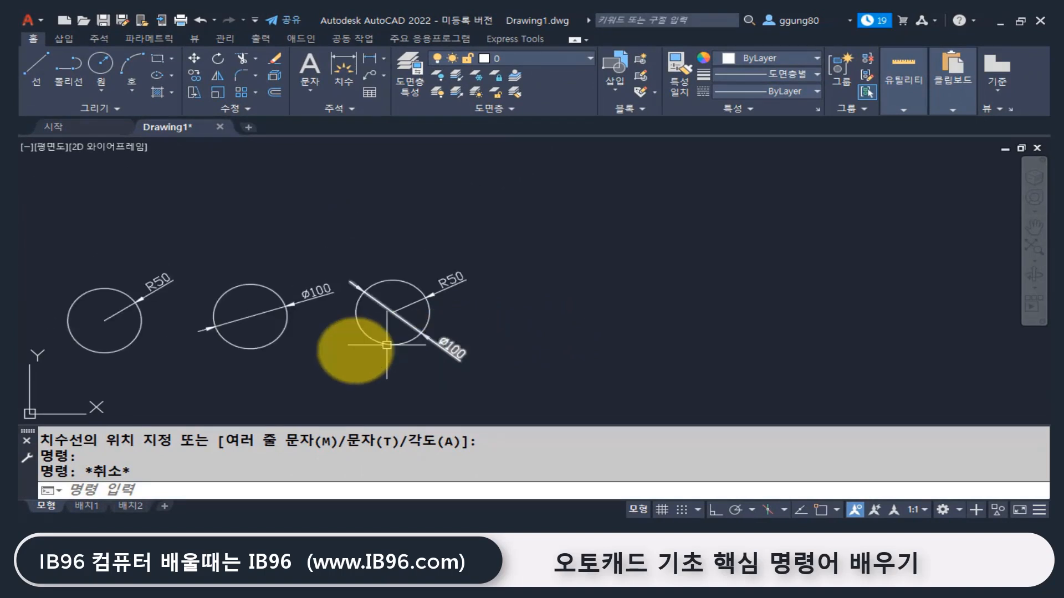
click(546, 363)
click(133, 184)
text(e)
key(Return)
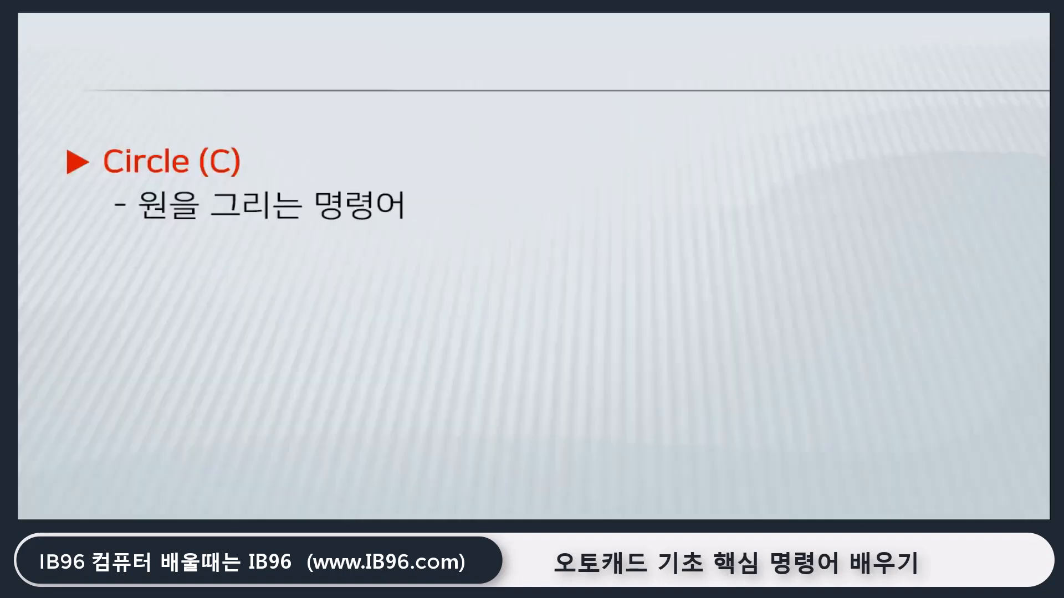
click(513, 363)
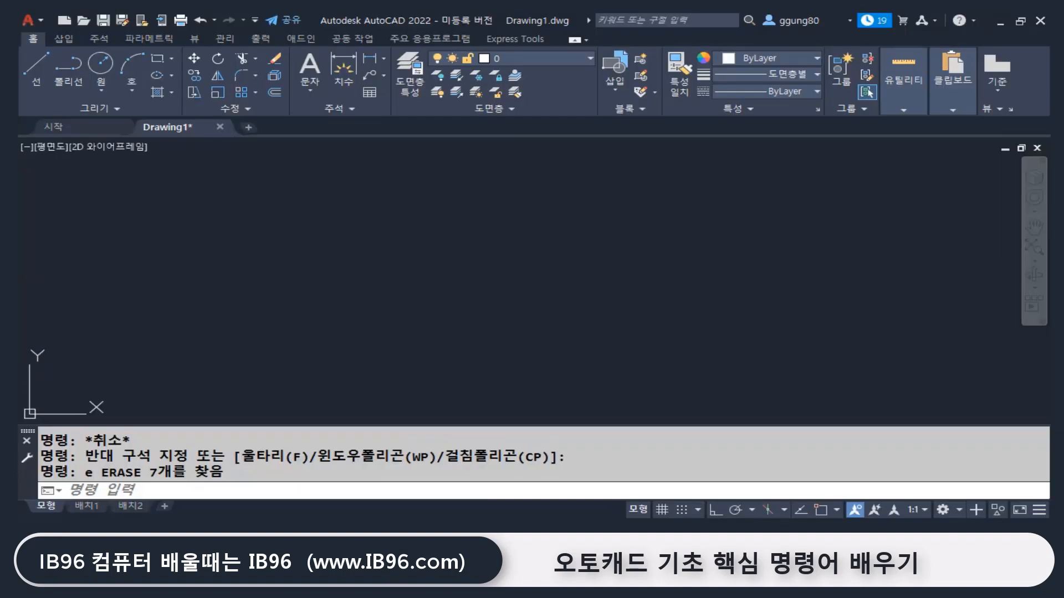
click(237, 357)
click(131, 256)
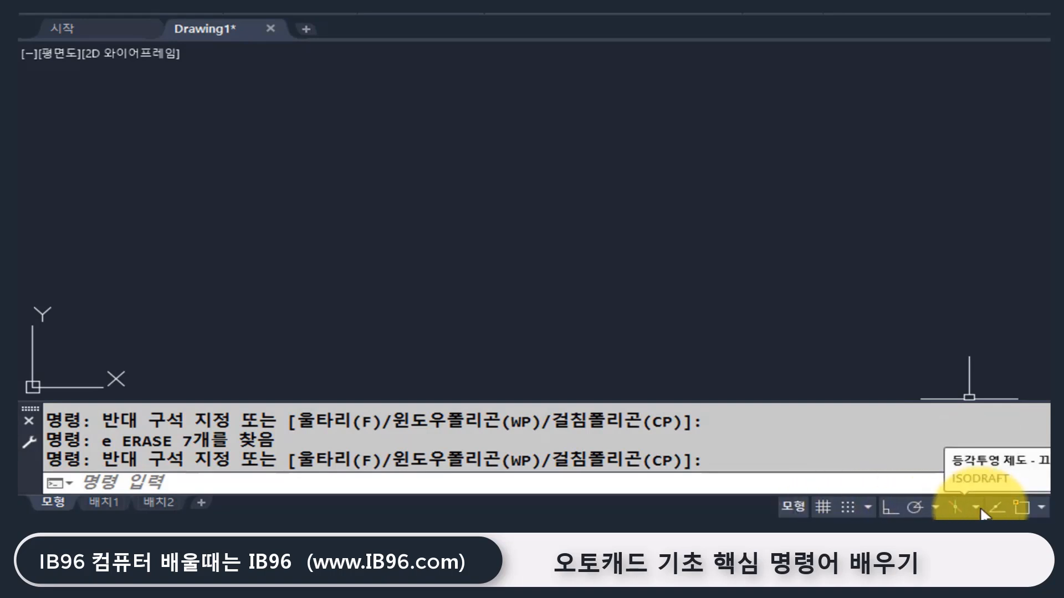
Draw a single horizontal line rightward from a picked start point with the L alias, with Ortho mode turned on.
click(893, 513)
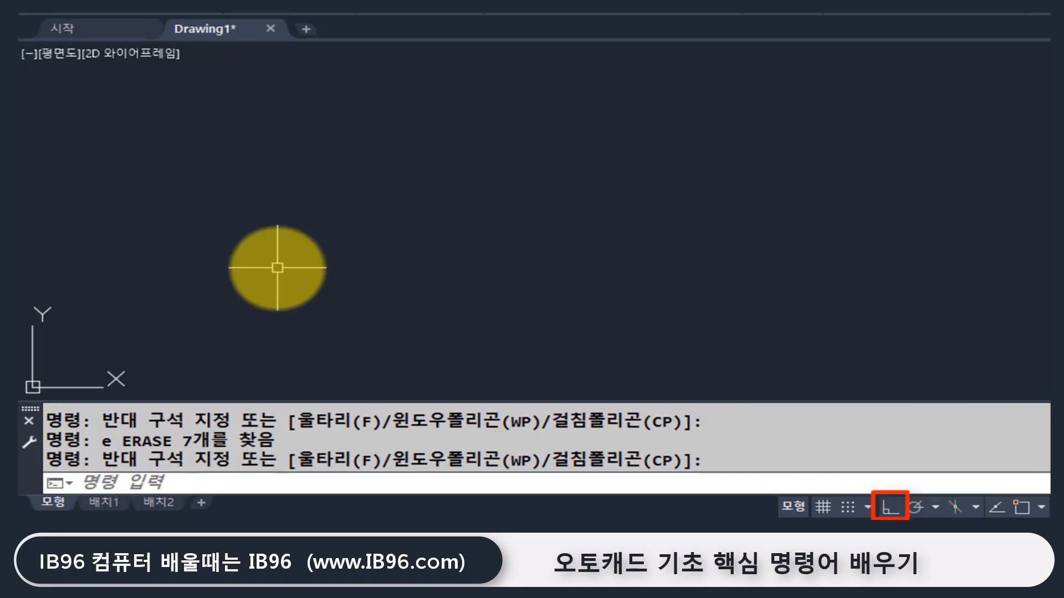
text(l)
key(Return)
click(261, 236)
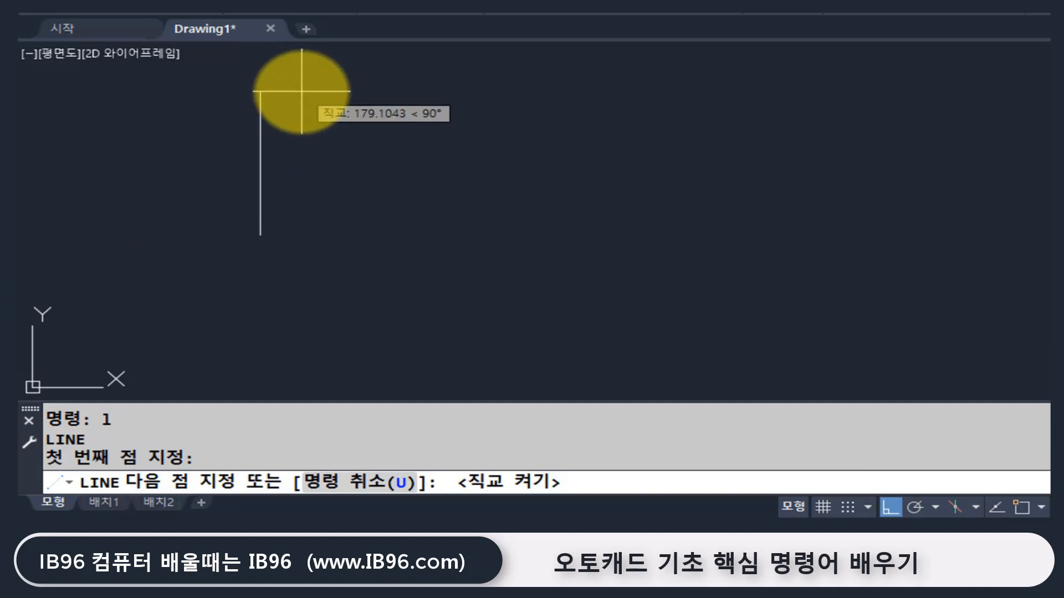
middle_drag(276, 159, 463, 194)
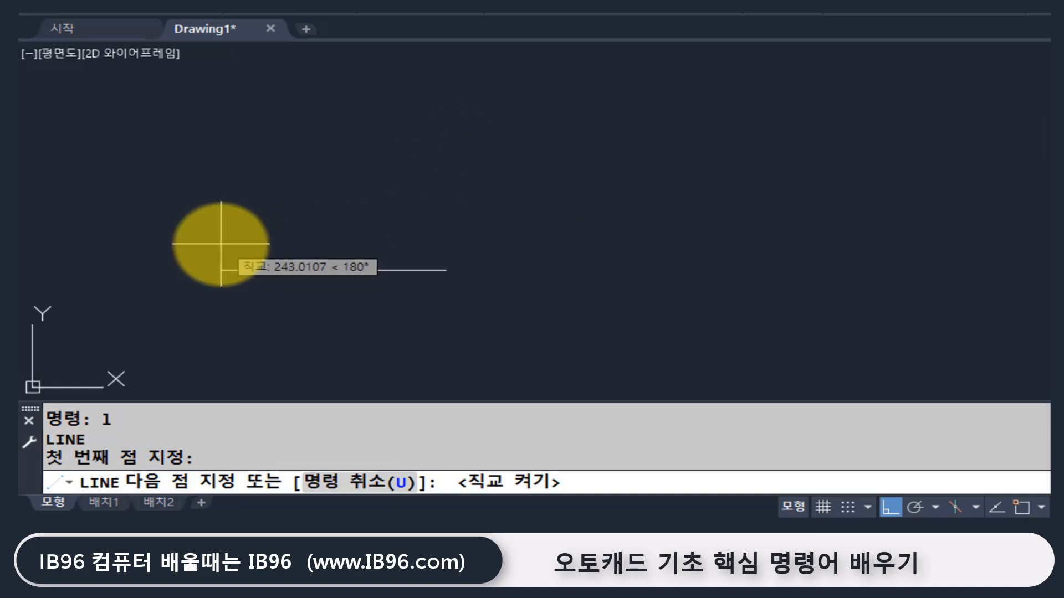
middle_drag(477, 265, 477, 188)
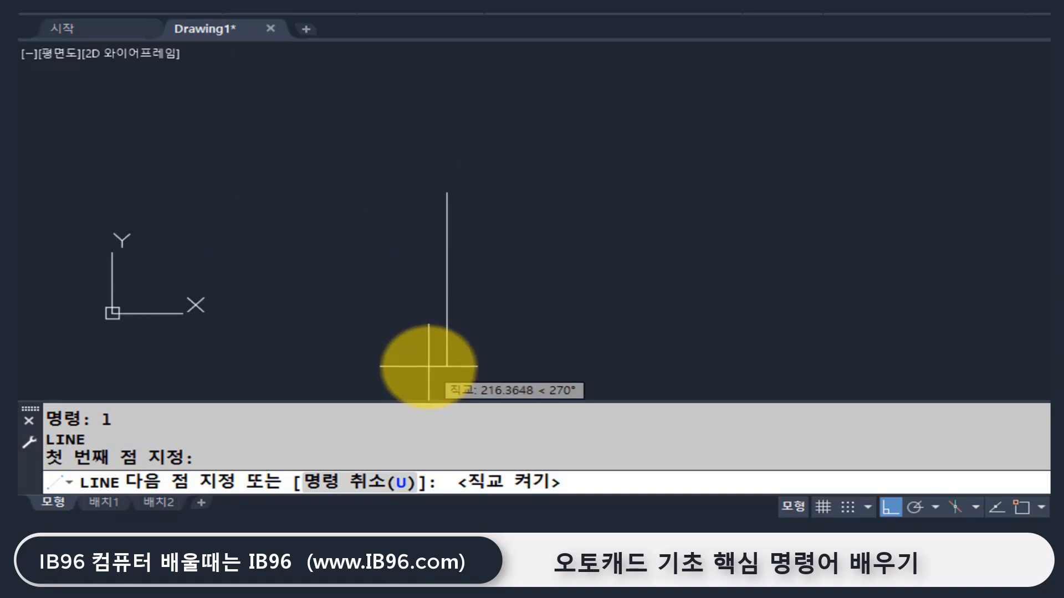
middle_drag(435, 350, 430, 358)
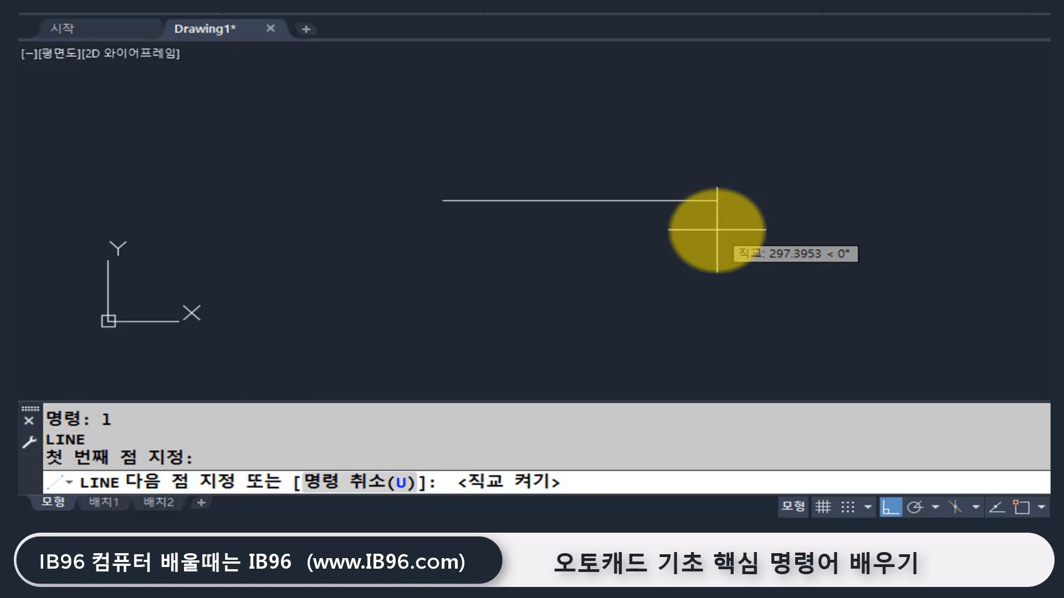
click(892, 506)
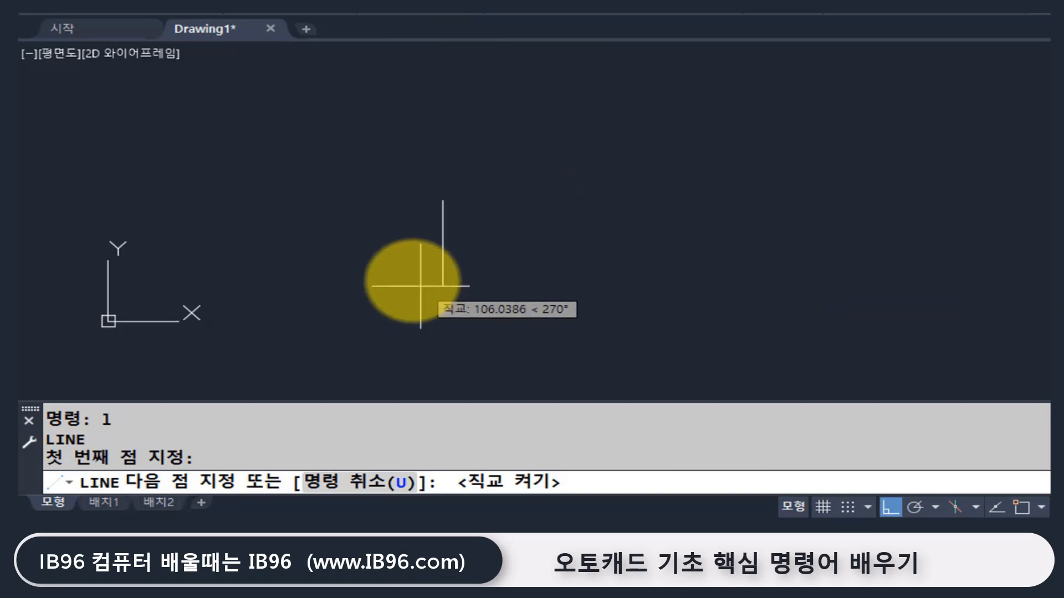
click(766, 235)
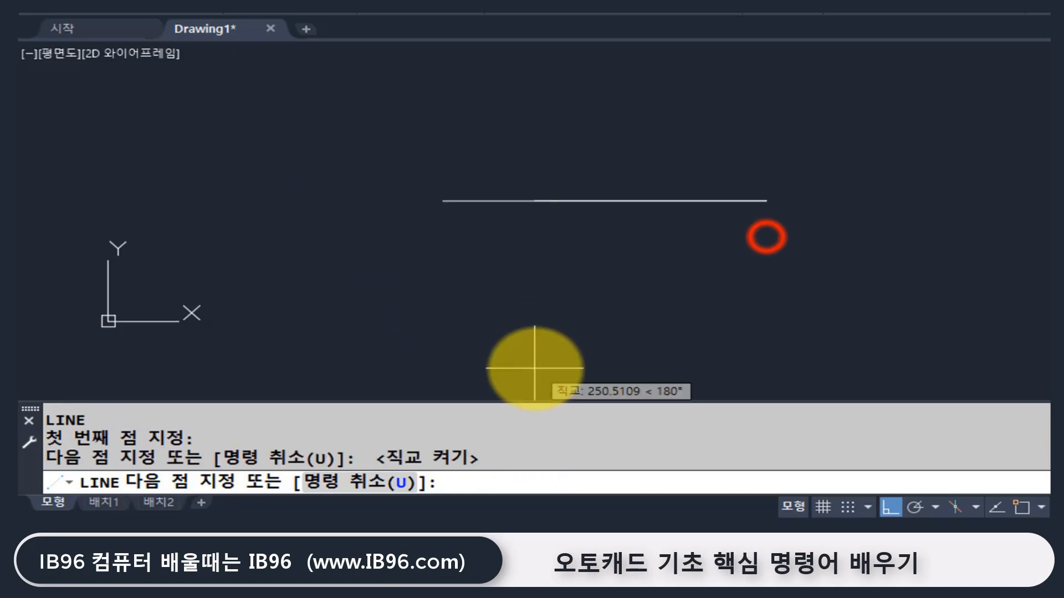
key(Return)
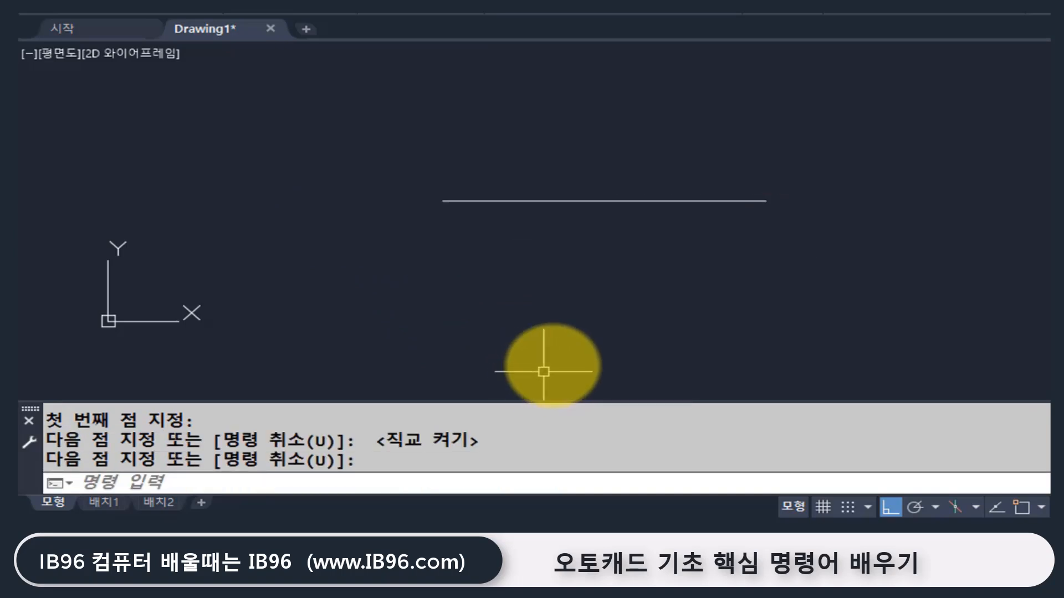
Draw a vertical line upward from a picked start point beside the horizontal line, using the L alias with Ortho mode on.
text(l)
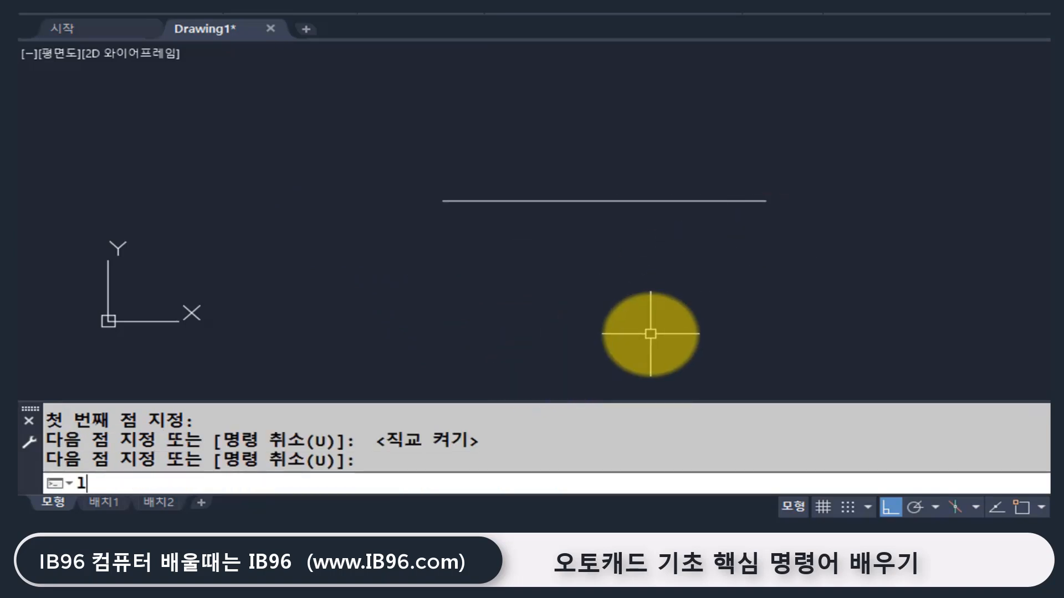
key(Return)
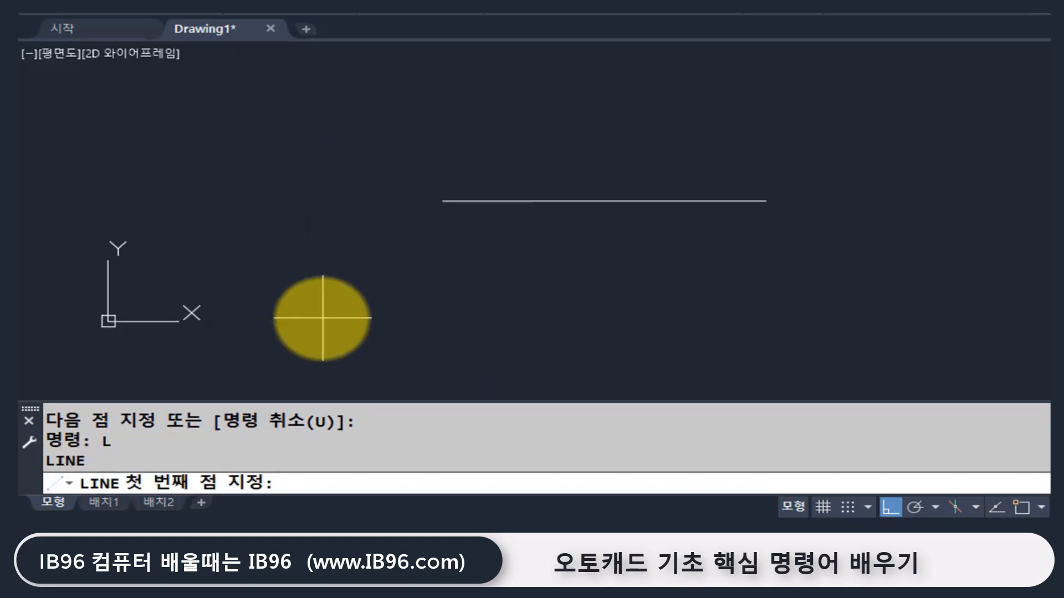
click(316, 335)
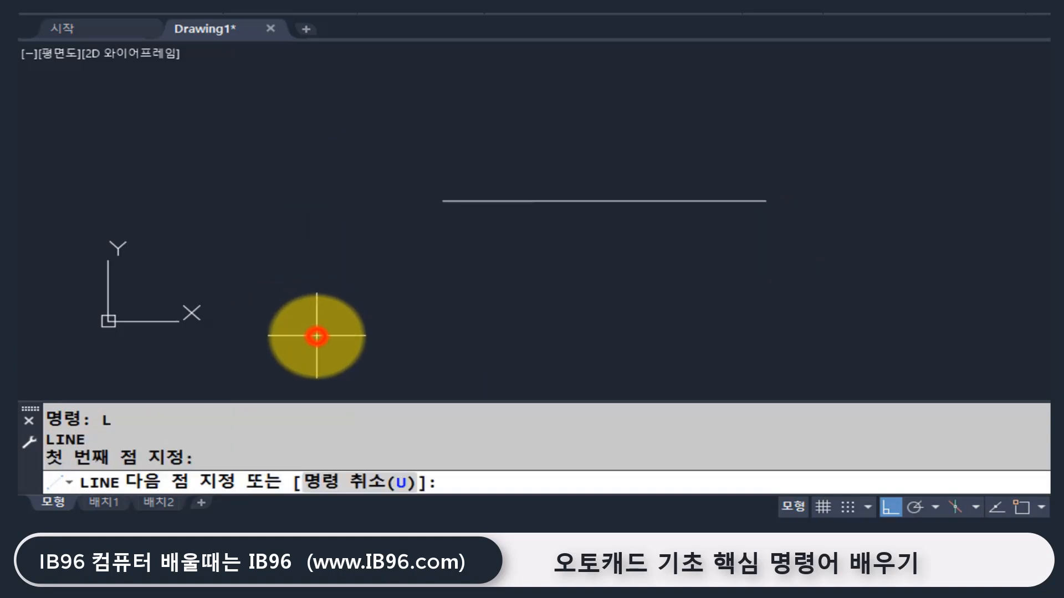
click(890, 508)
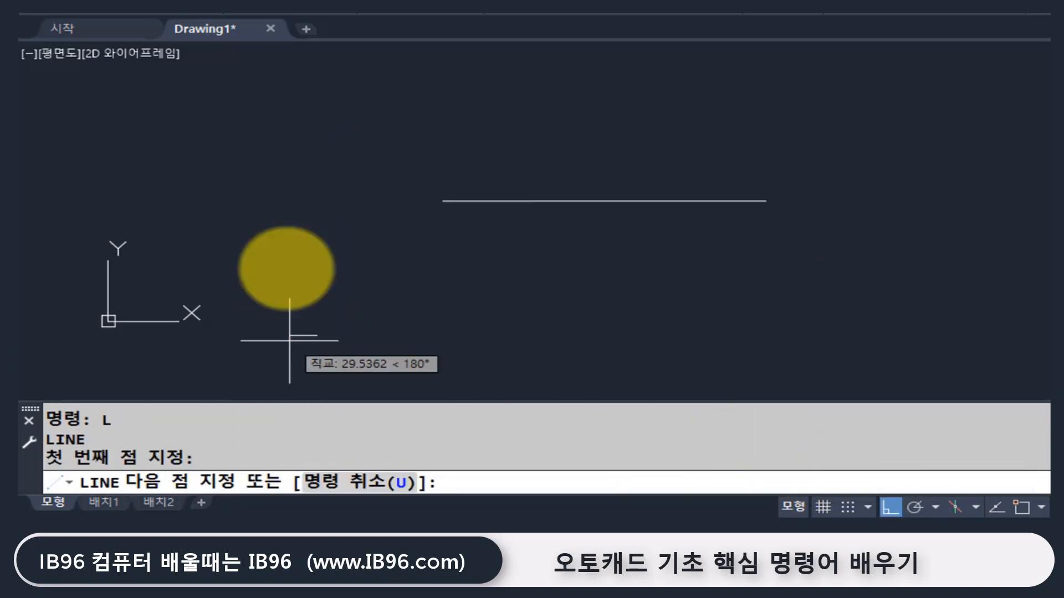
click(267, 97)
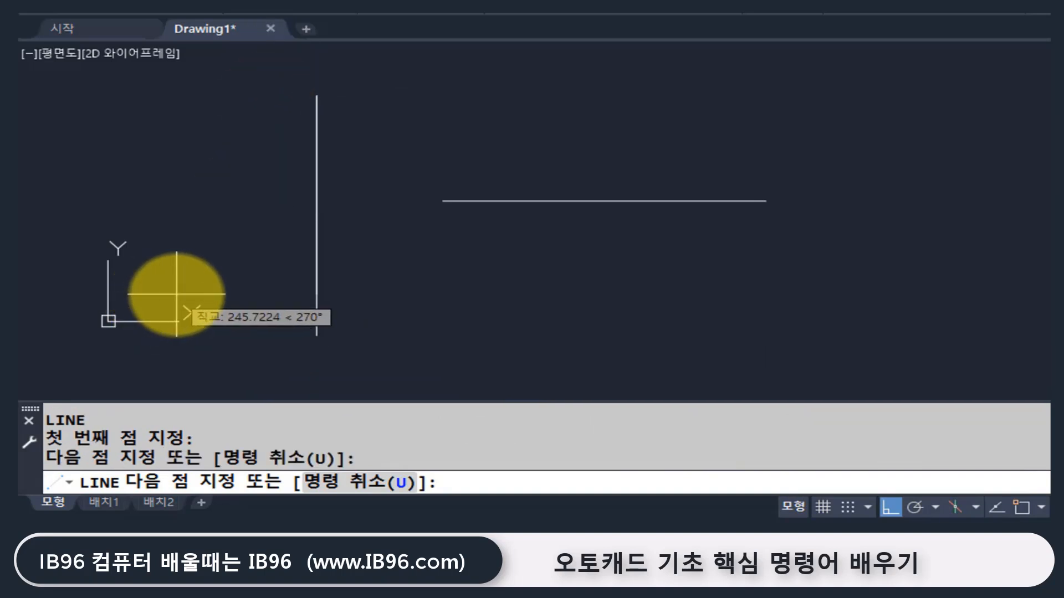
key(Return)
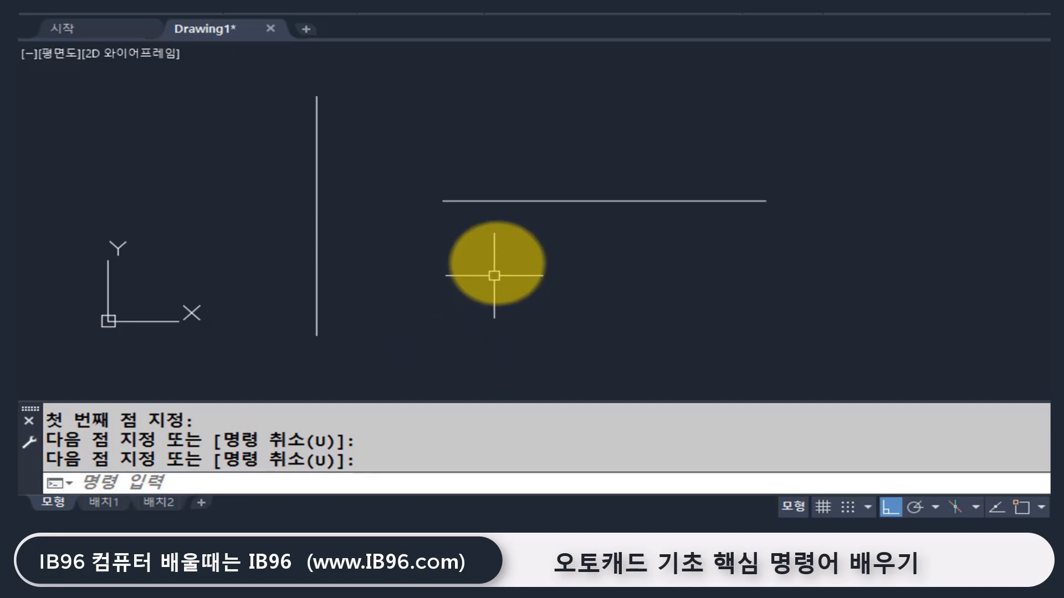
Turn Ortho mode off and start a free-angle line with the L alias from a point above the horizontal line.
middle_drag(439, 221, 320, 378)
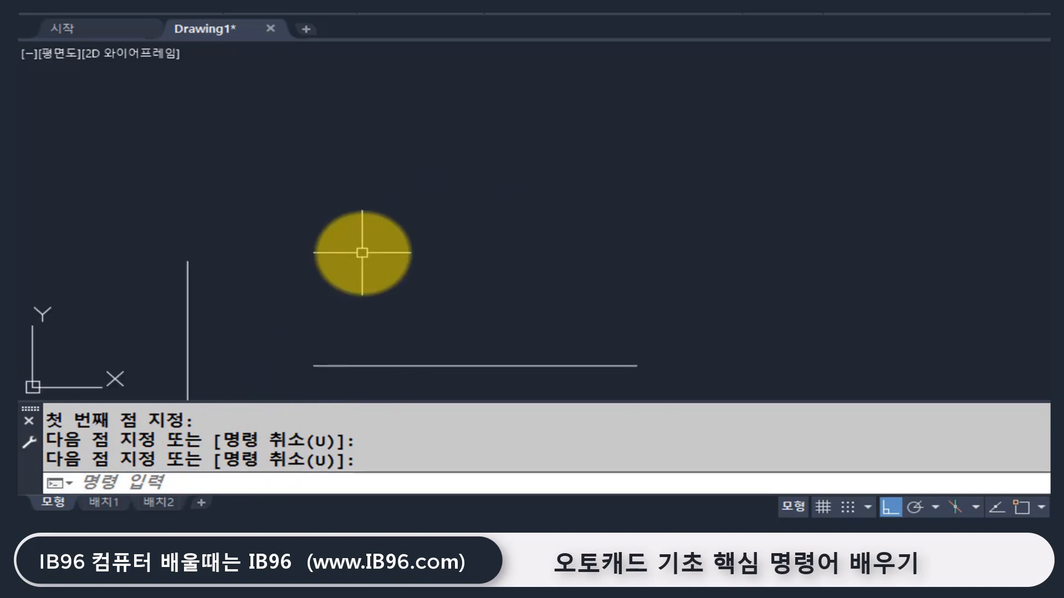
click(890, 507)
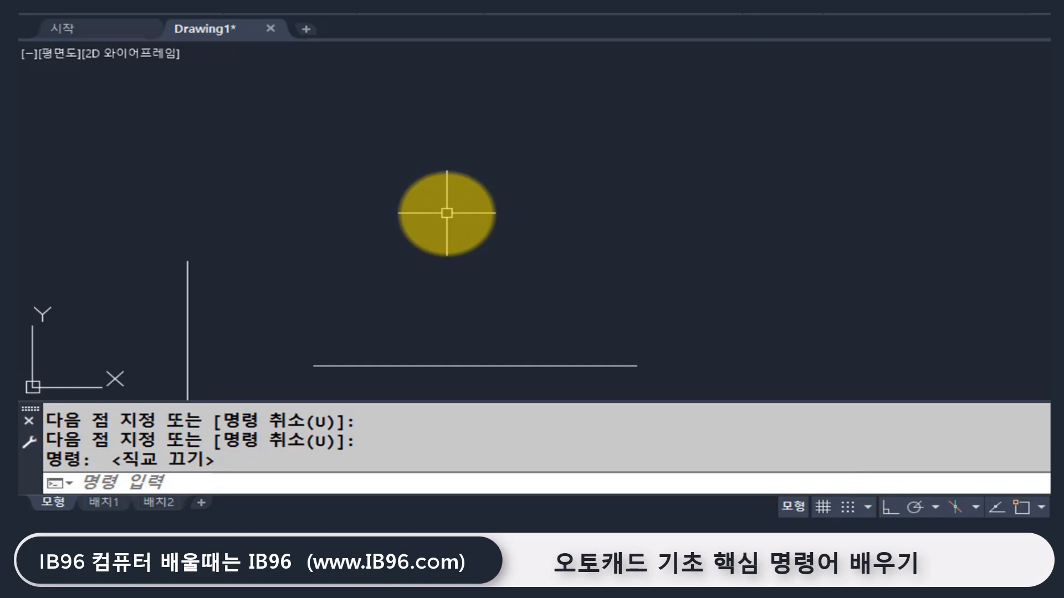
text(L)
key(Return)
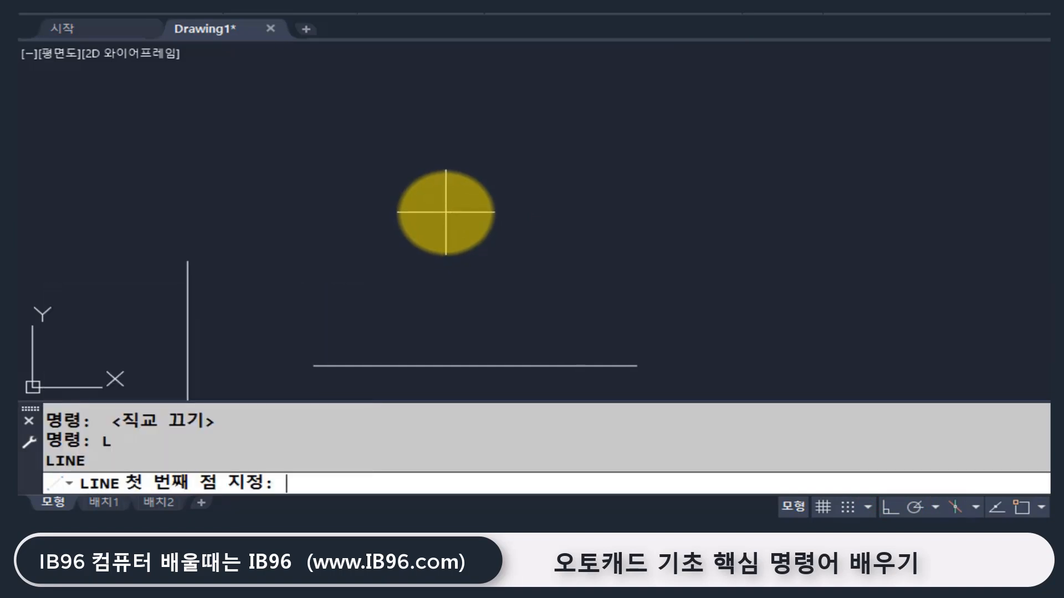
click(320, 258)
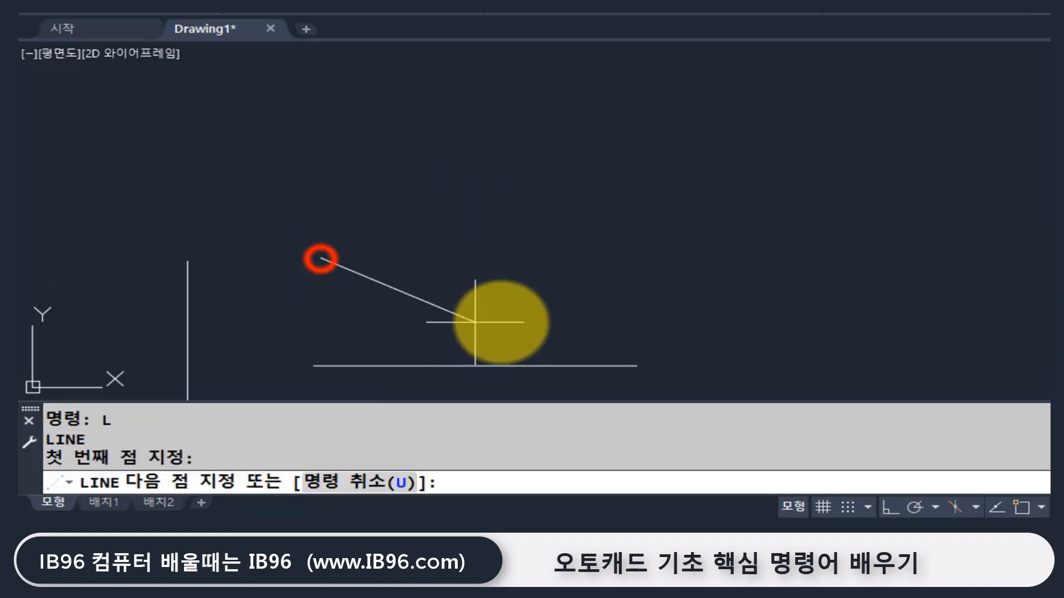
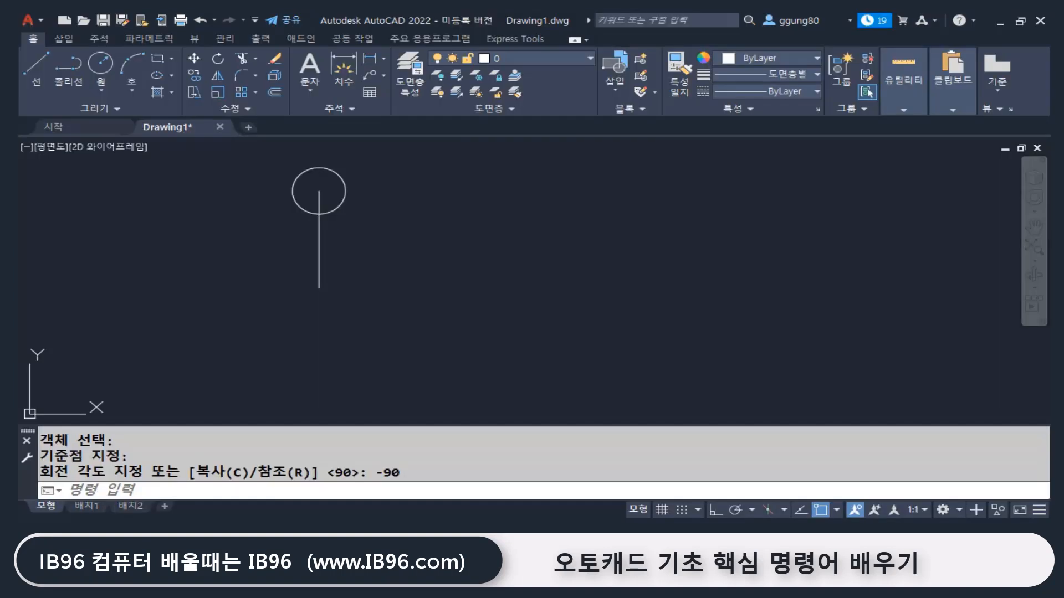
Erase the circle and the vertical line at its center with a crossing selection and the E alias.
click(408, 256)
click(255, 176)
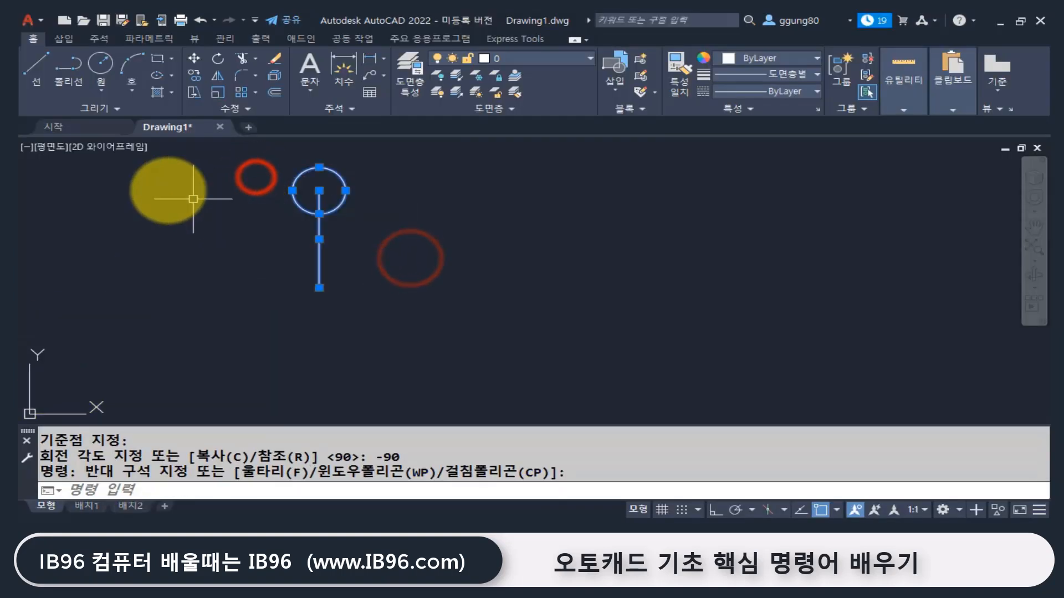
text(e)
key(Return)
Draw a closed triangle from three freely picked corner points with the L alias, returning to the first point.
text(l)
key(Return)
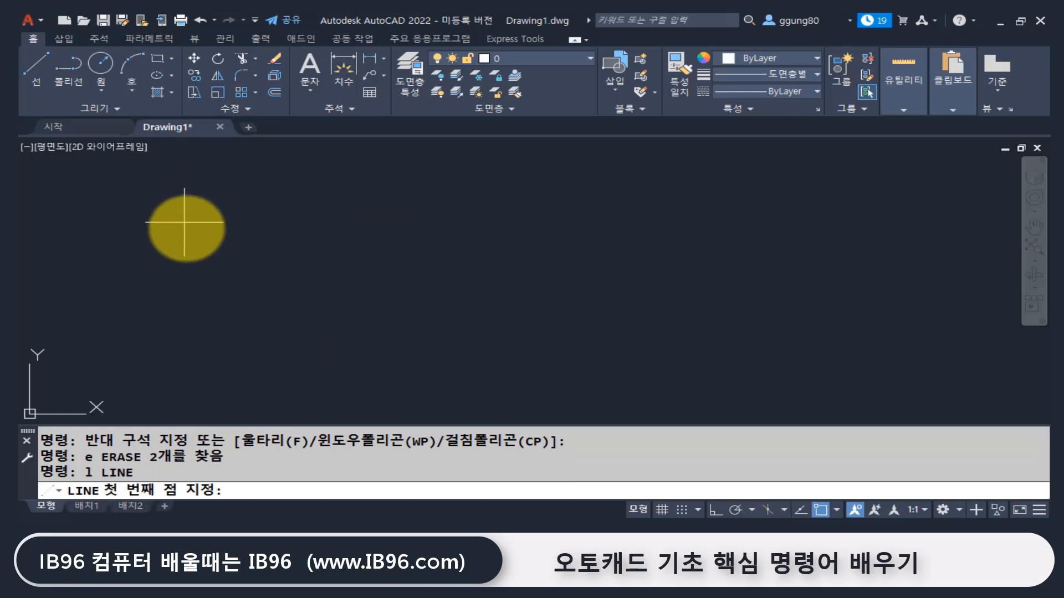
click(192, 221)
click(271, 266)
click(236, 352)
click(193, 221)
key(Return)
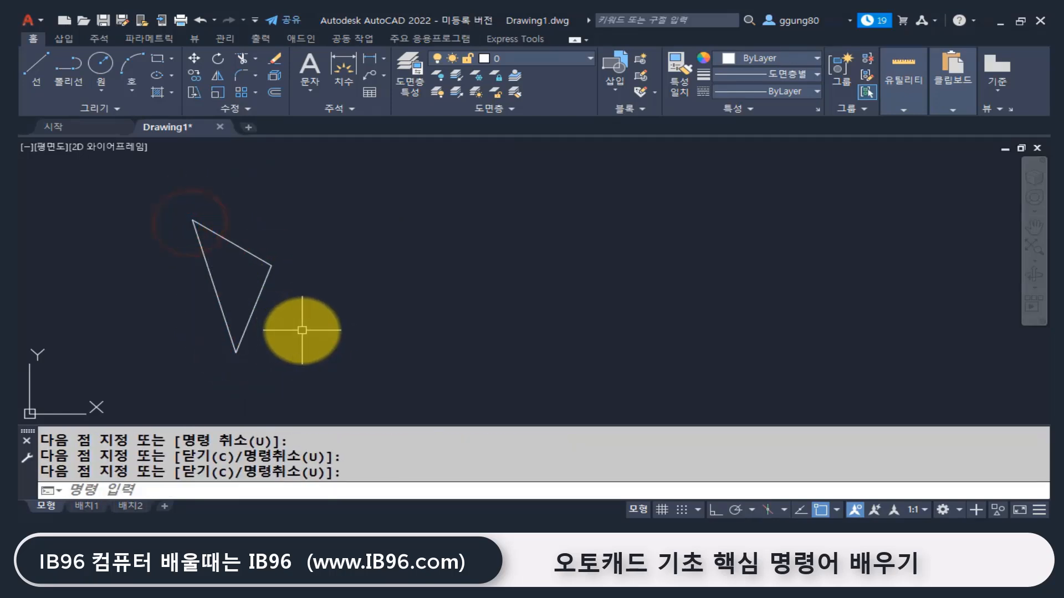
click(288, 307)
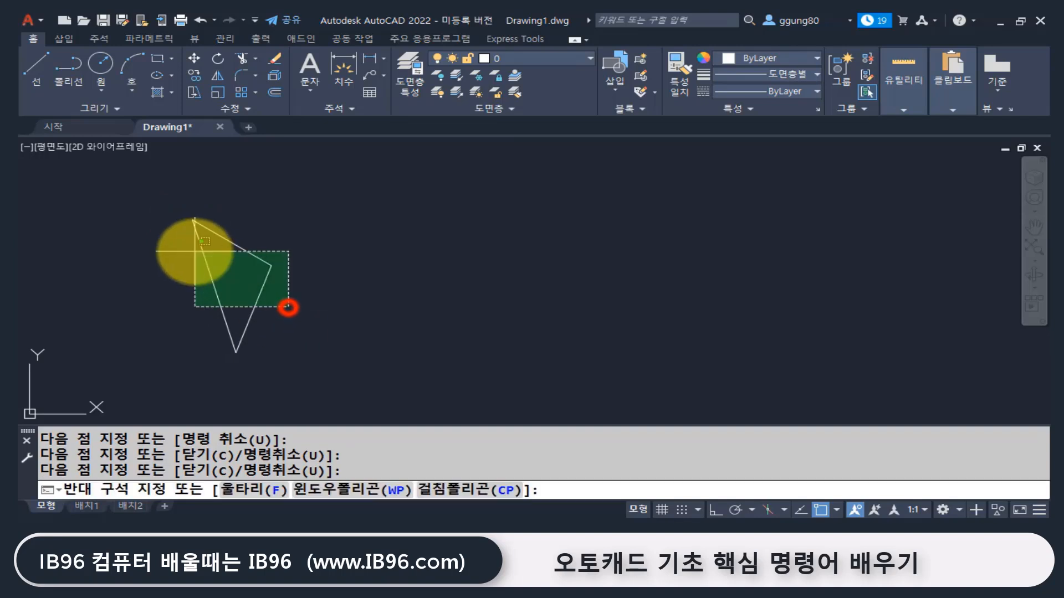
click(187, 247)
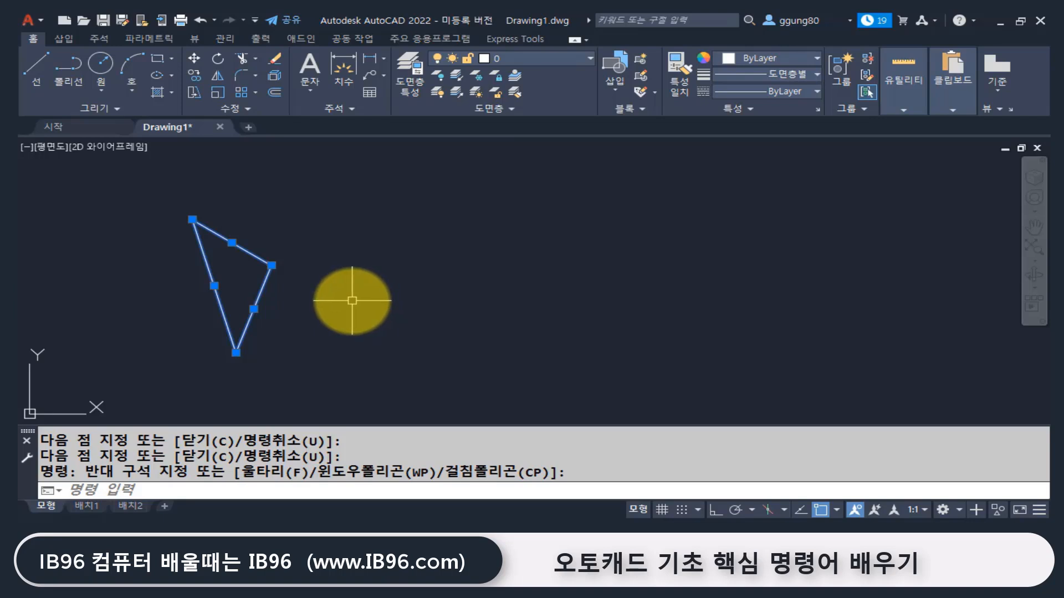
key(Escape)
Turn Ortho mode on and mirror the whole triangle with the MI alias across a vertical axis to its right, keeping the original.
key(F8)
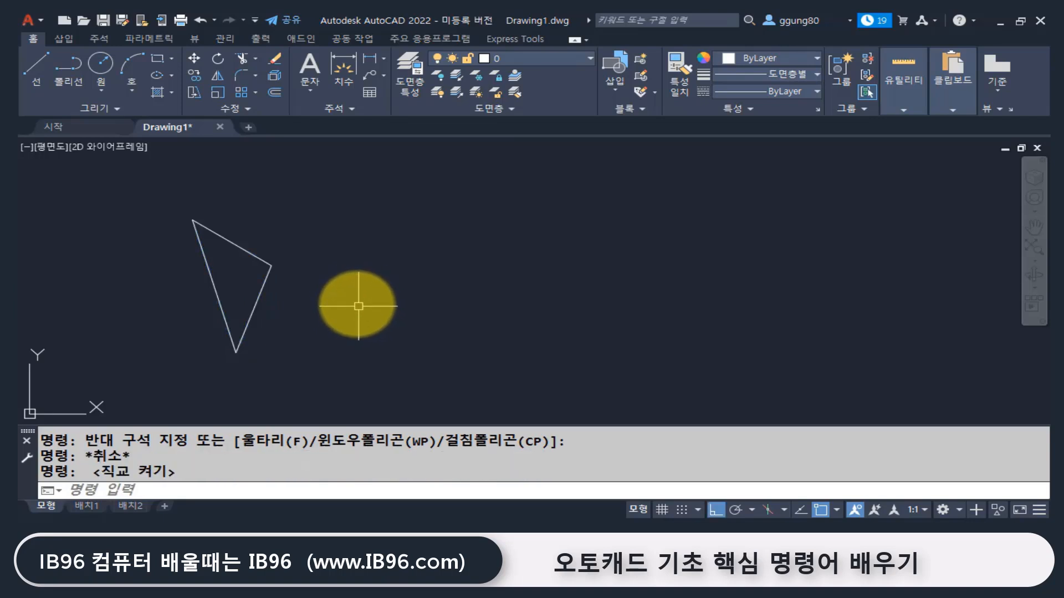
text(mi)
key(Return)
click(297, 317)
click(170, 226)
key(Return)
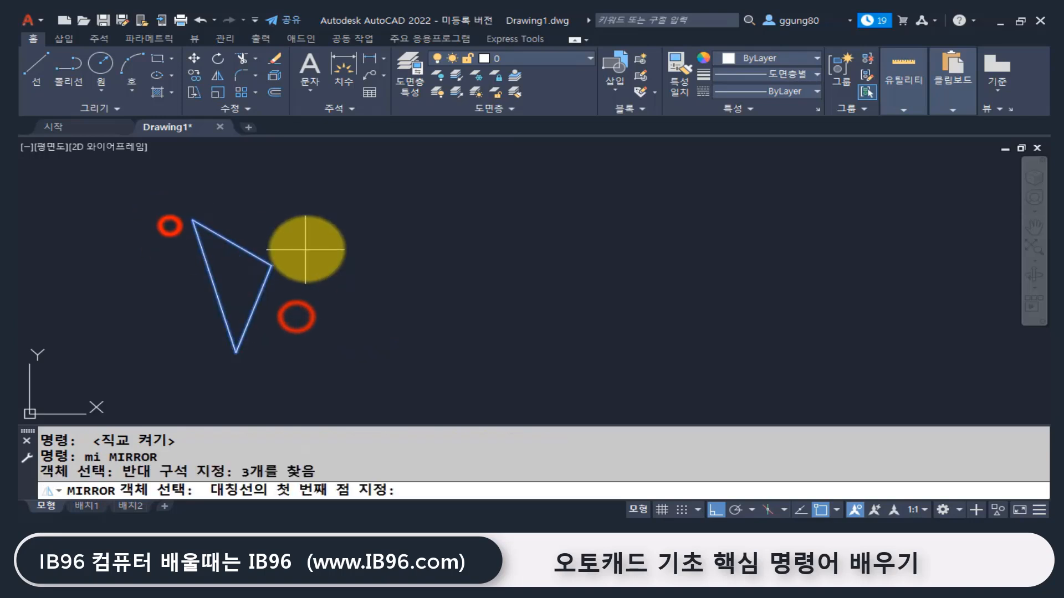
click(319, 227)
click(312, 369)
key(Return)
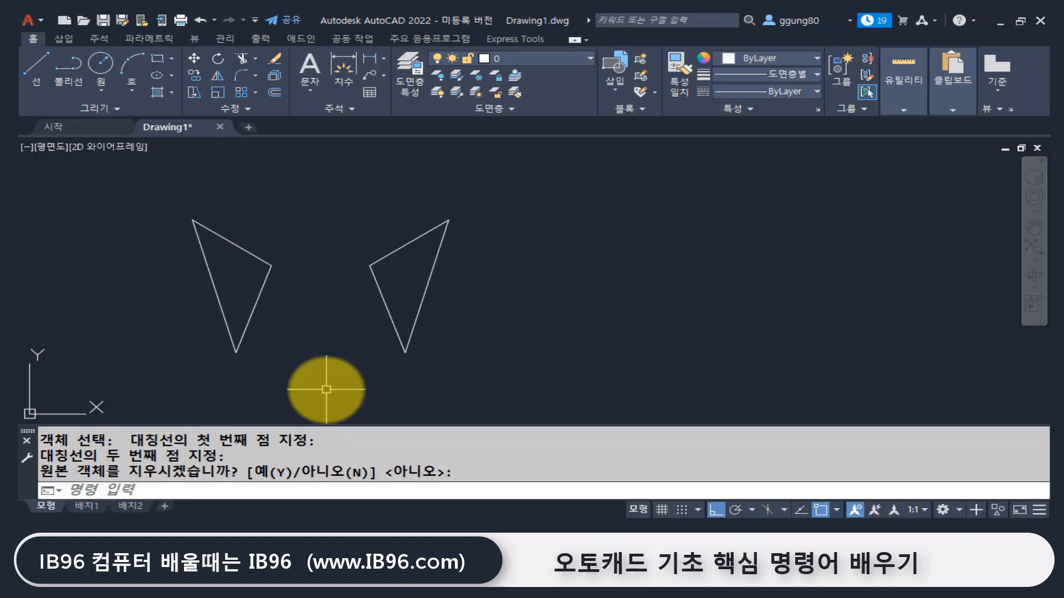
drag(171, 439, 131, 440)
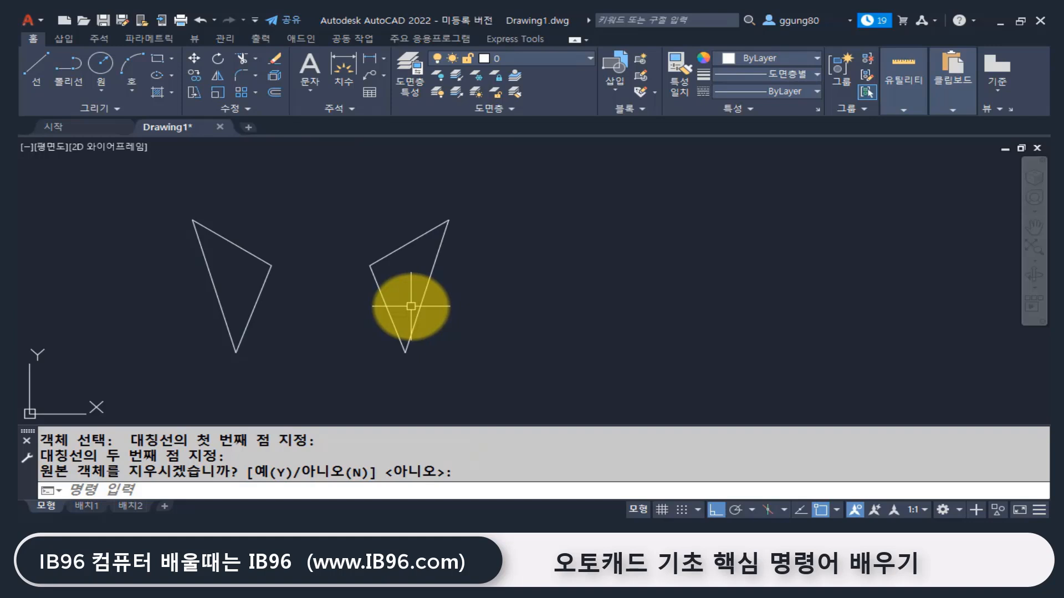
Draw a vertical line midway between the two triangles with the L alias, extending past them above and below.
key(Return)
text(l)
key(Return)
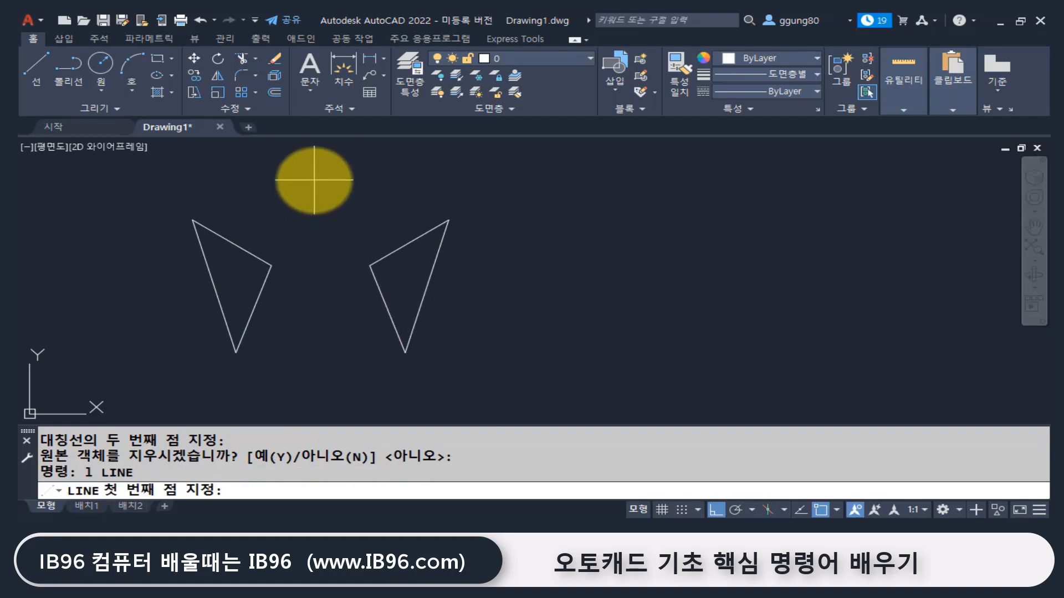
click(314, 180)
click(309, 391)
key(Return)
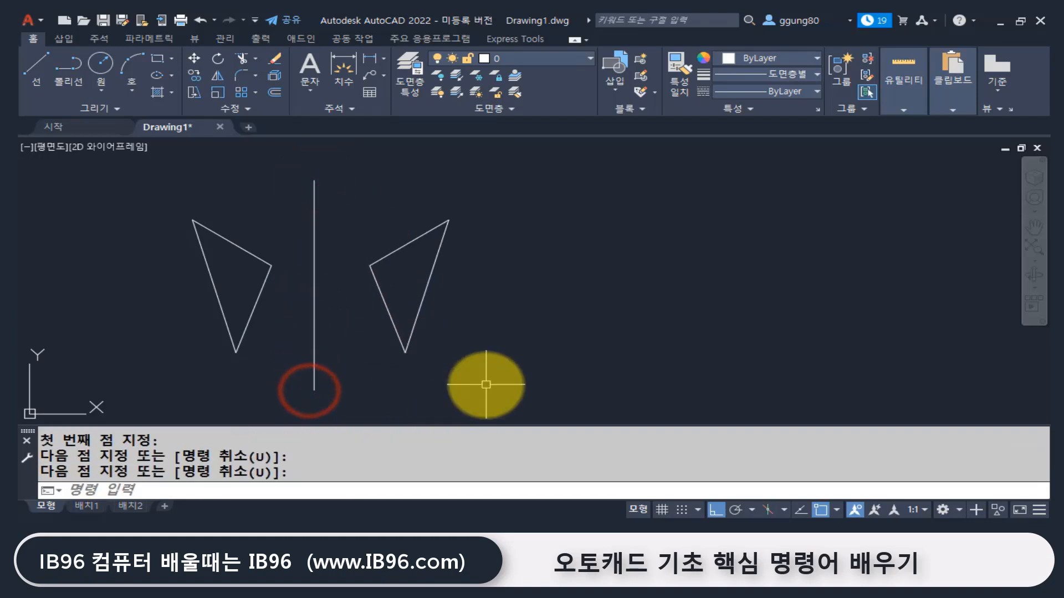
click(486, 363)
click(373, 232)
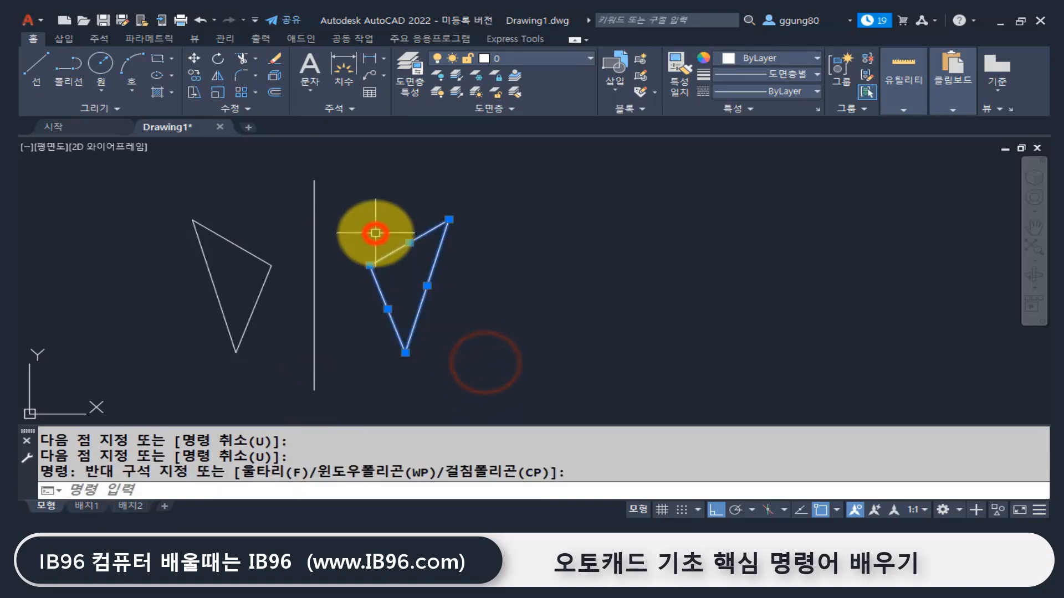
text(l)
key(Return)
key(Escape)
Erase the mirrored triangle right of the vertical line with the E alias and a crossing selection.
text(e)
key(Return)
click(467, 356)
click(375, 232)
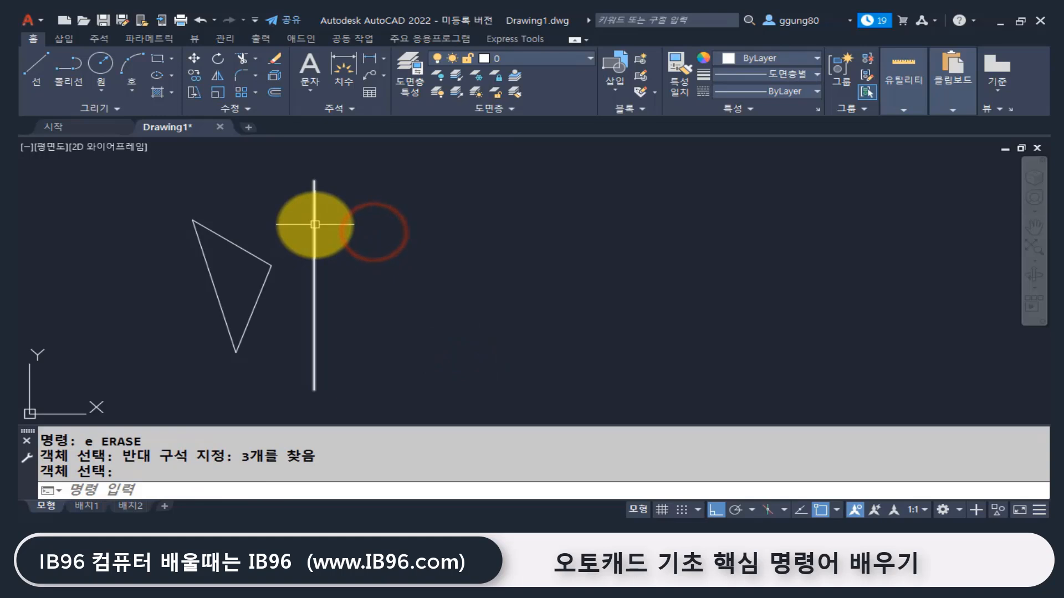
key(Return)
Change the vertical line's color to yellow (노란색) and deselect it.
click(314, 225)
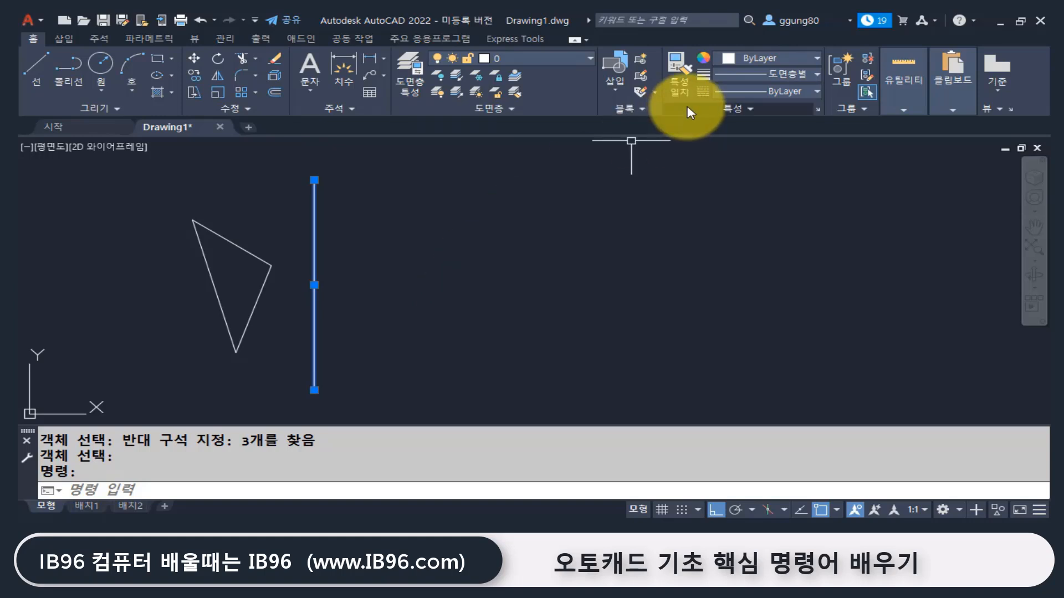
click(758, 57)
click(739, 201)
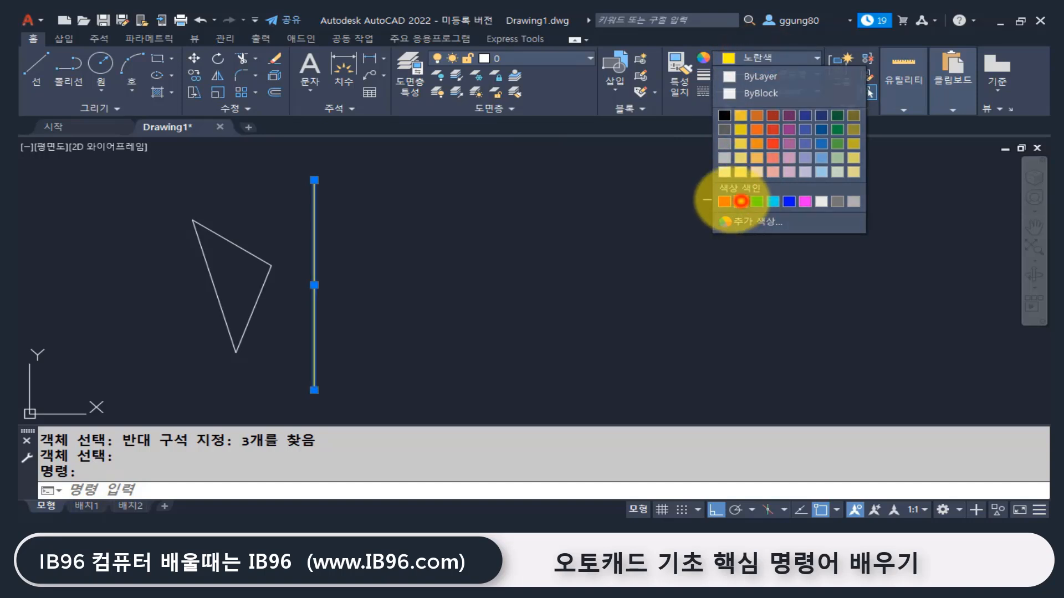
key(Escape)
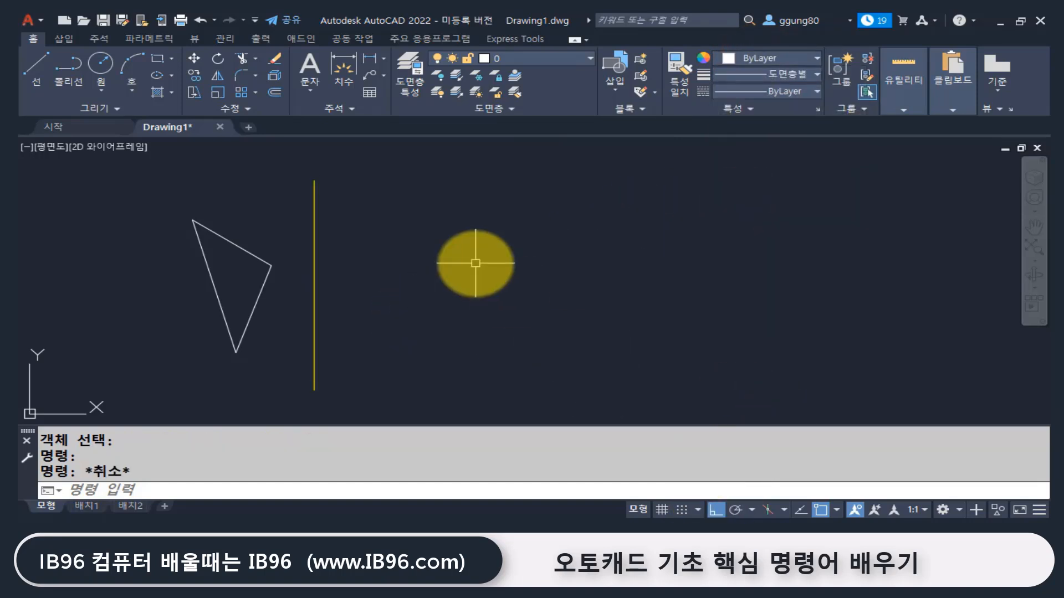
Turn Ortho mode off and mirror the whole triangle with the MI alias across the yellow vertical line's endpoints, keeping the original.
click(715, 509)
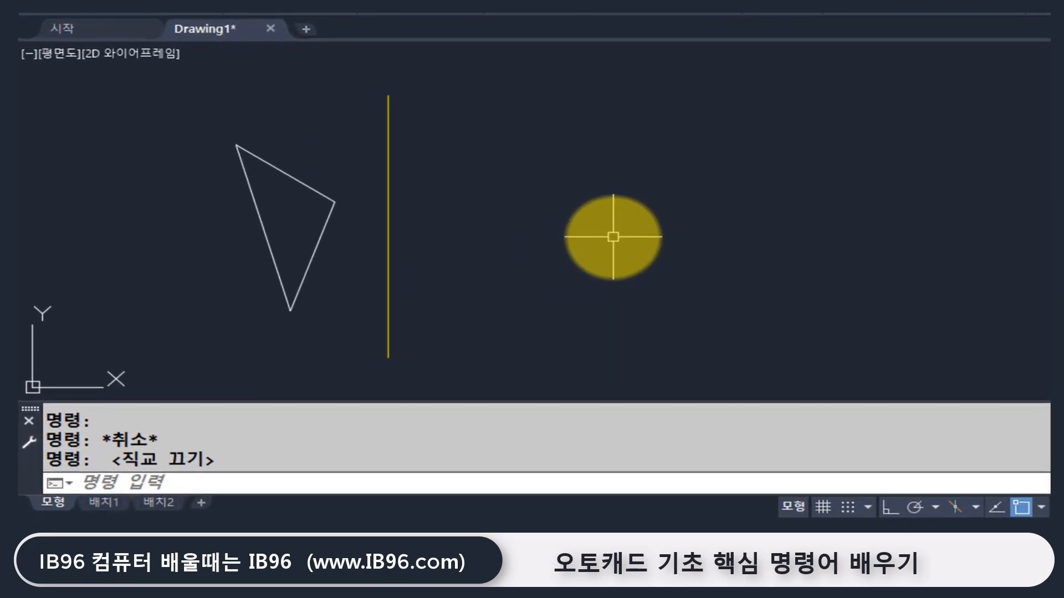
text(MI)
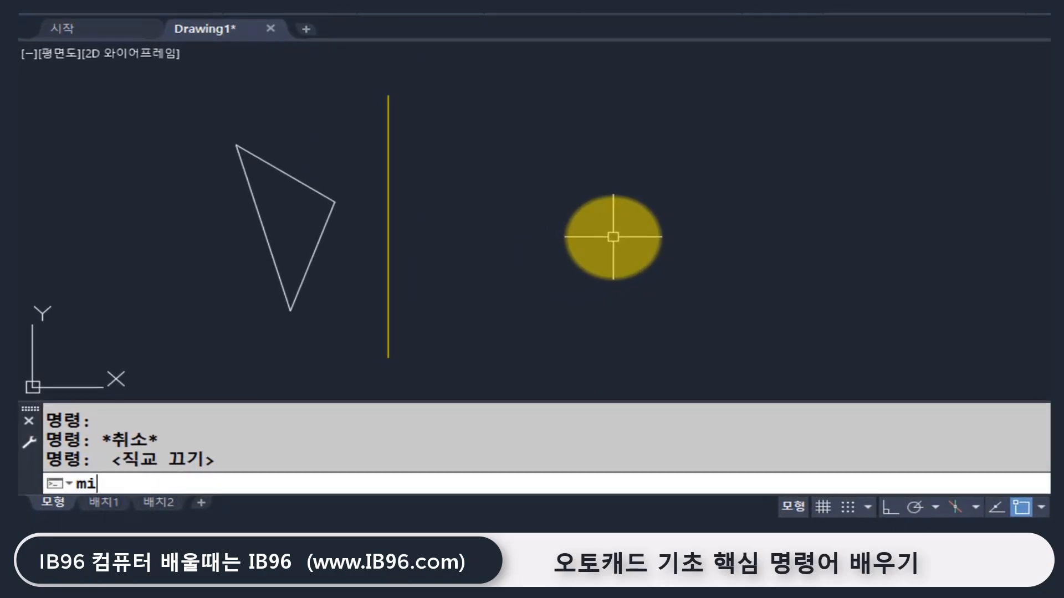
key(Return)
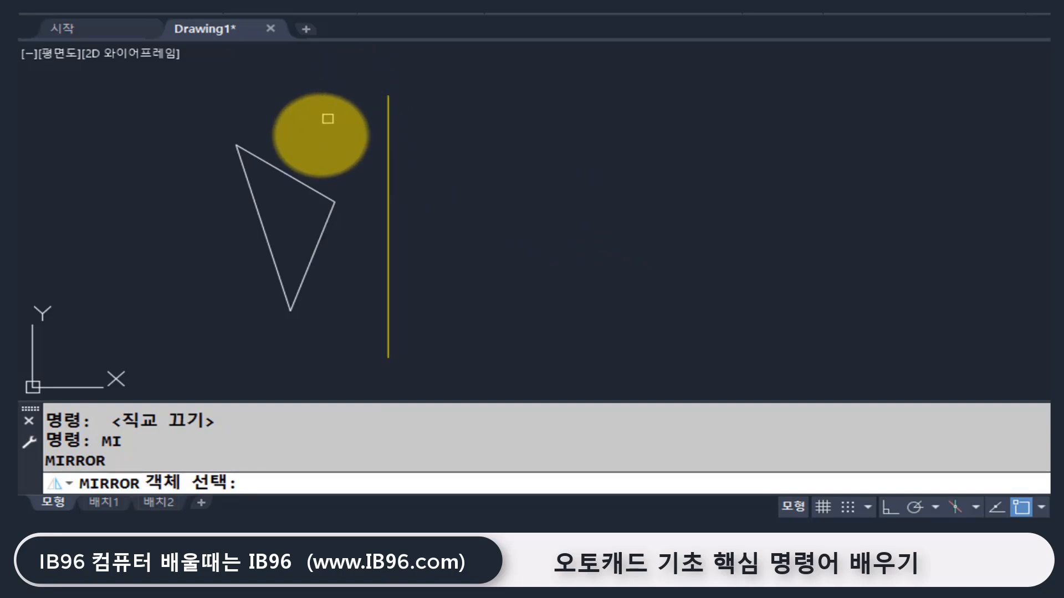
click(303, 179)
click(318, 242)
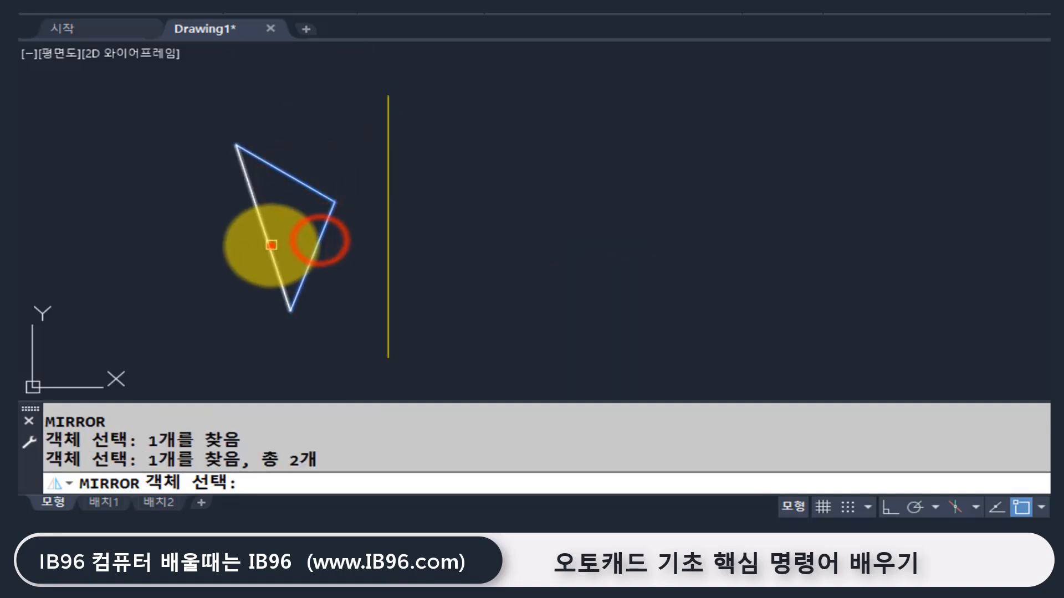
click(269, 244)
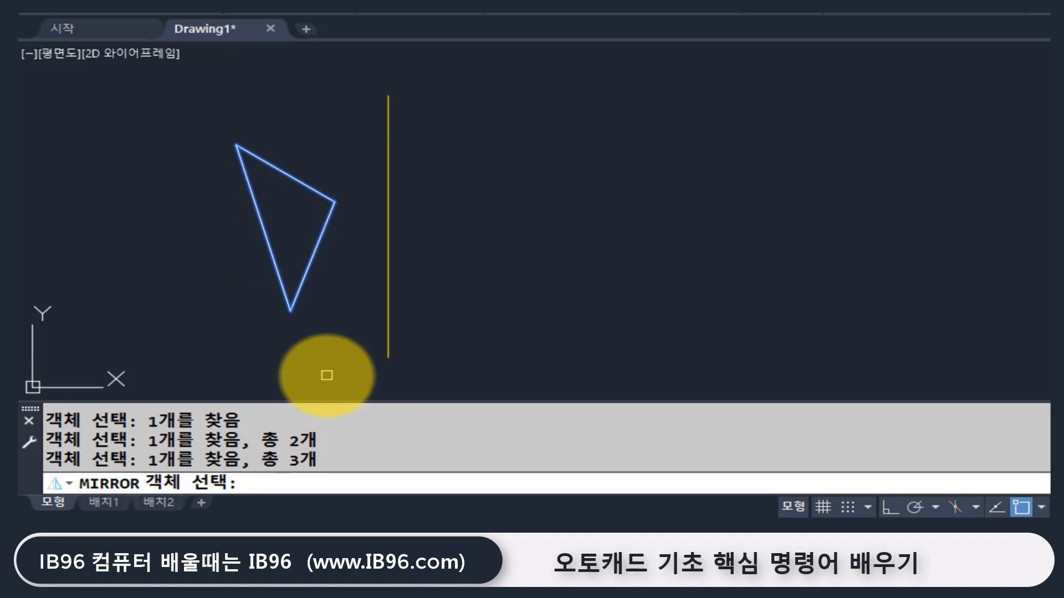
key(Return)
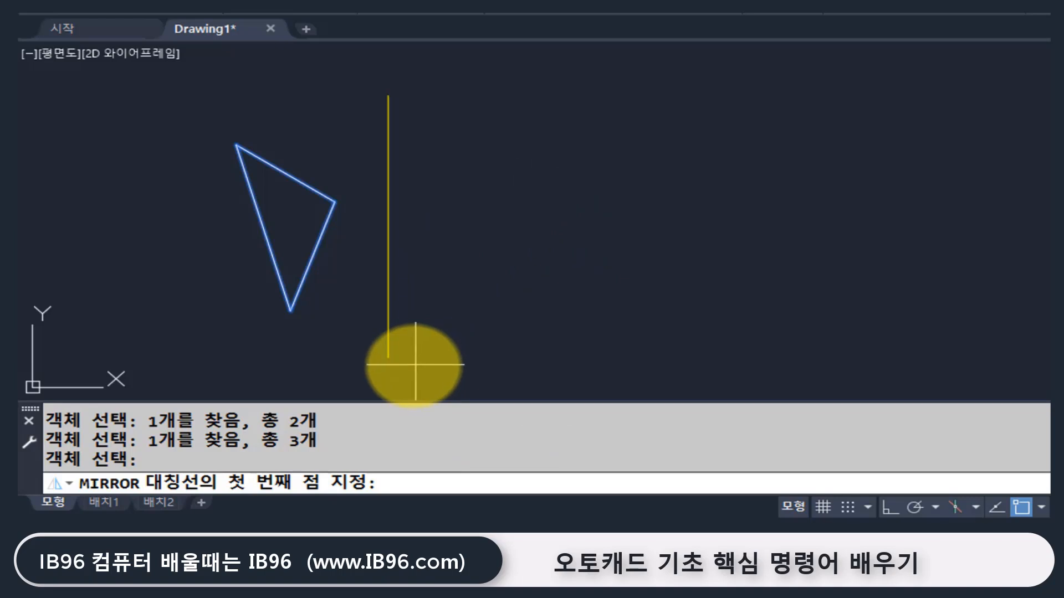
click(389, 357)
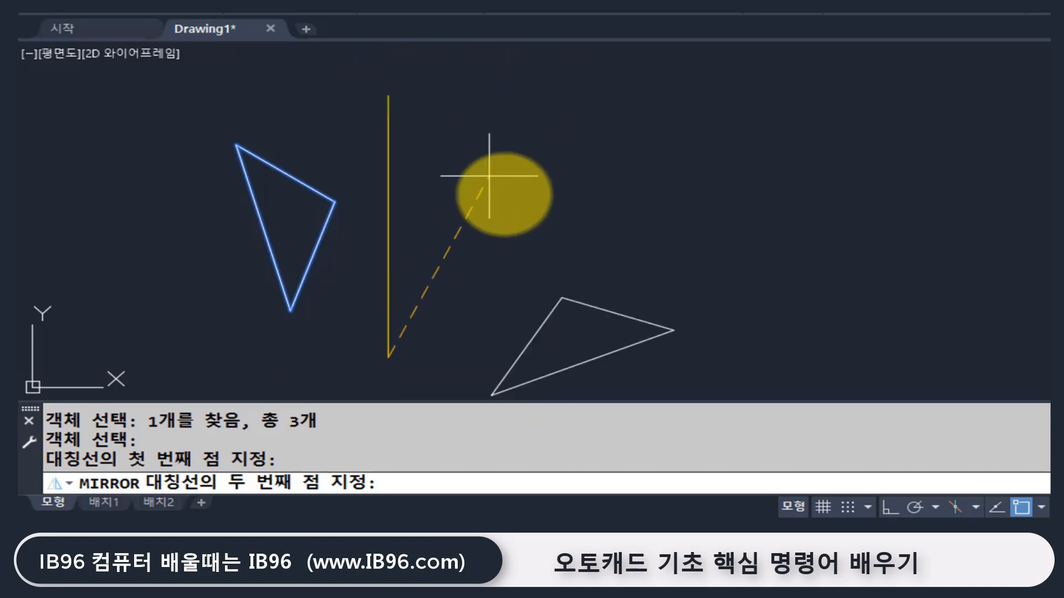
click(394, 97)
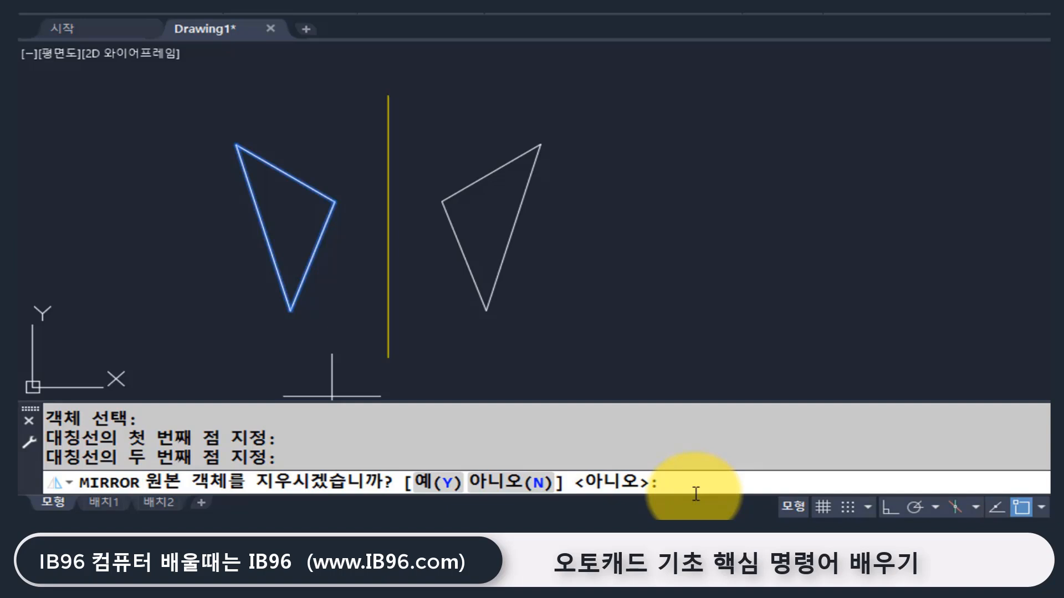
key(Return)
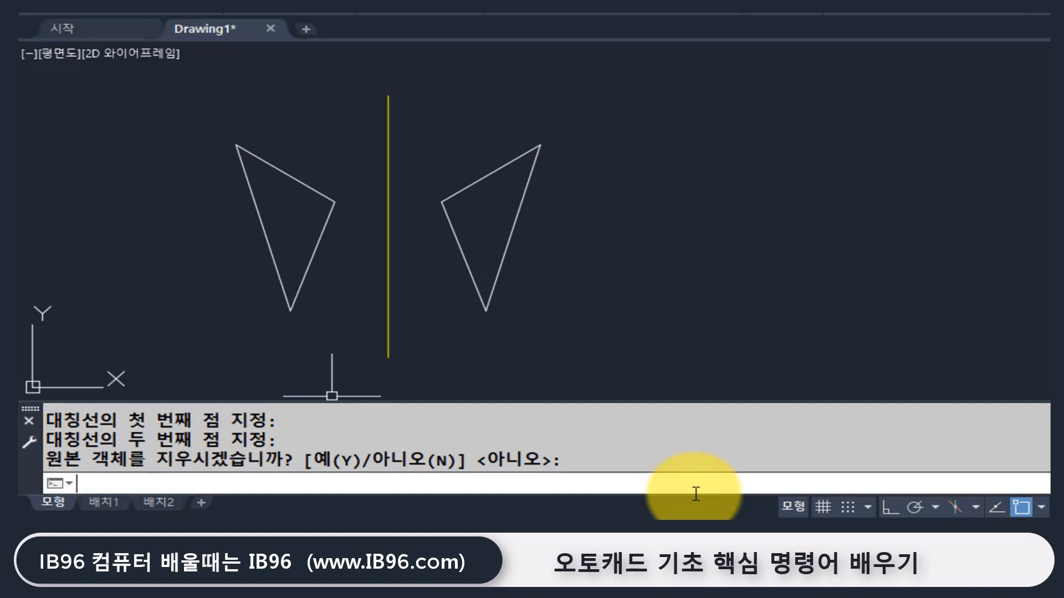
Erase the mirrored triangle on the far side of the yellow line with the E alias and a crossing selection.
text(e)
key(Return)
click(577, 317)
click(466, 181)
key(Return)
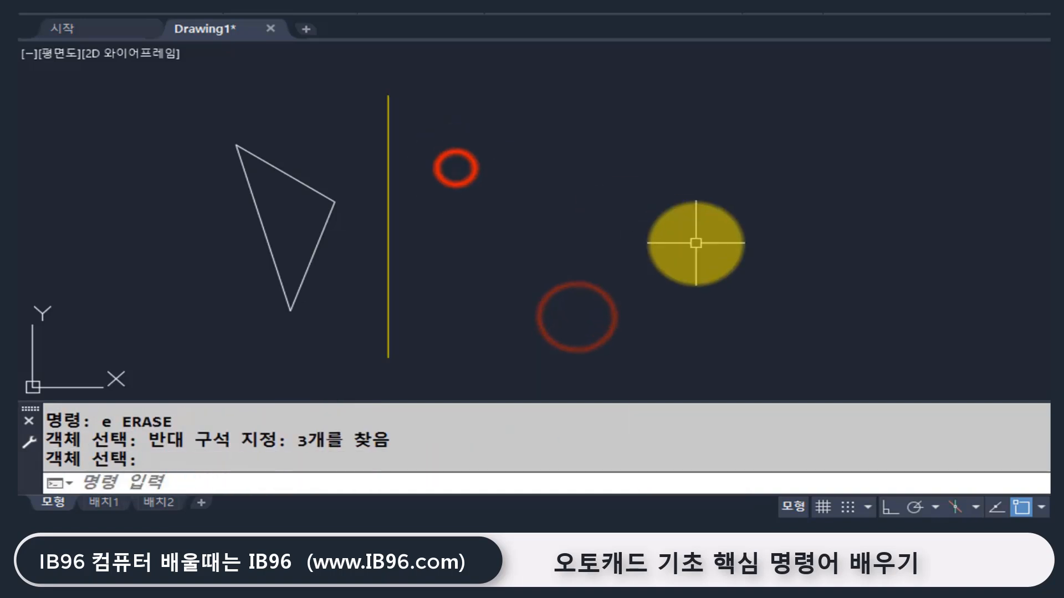
Mirror the triangle with the MI alias across the yellow line's endpoints, answering y to erase the source objects.
text(mi)
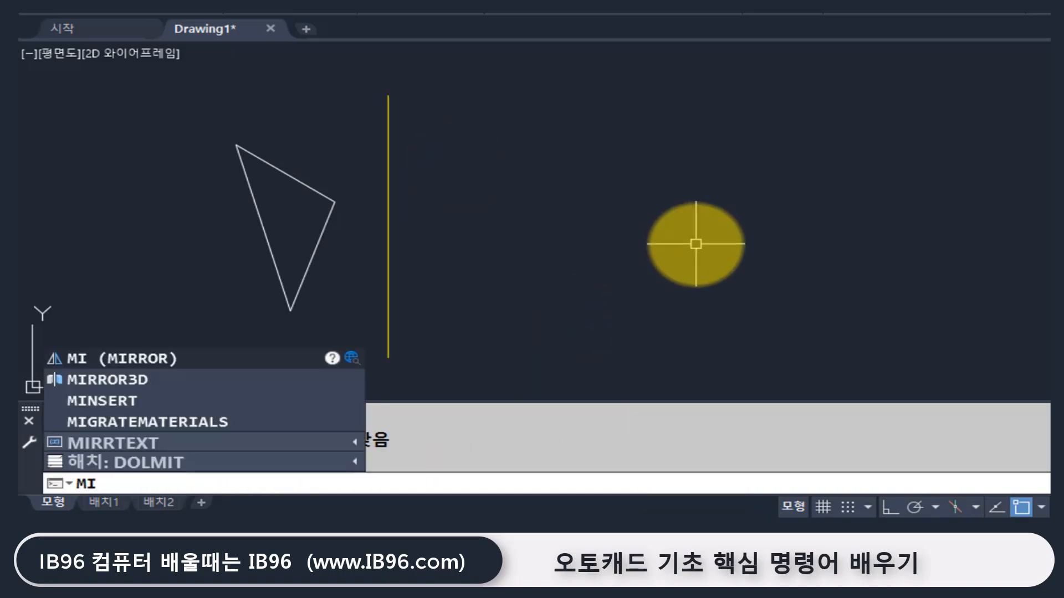
key(Return)
click(319, 227)
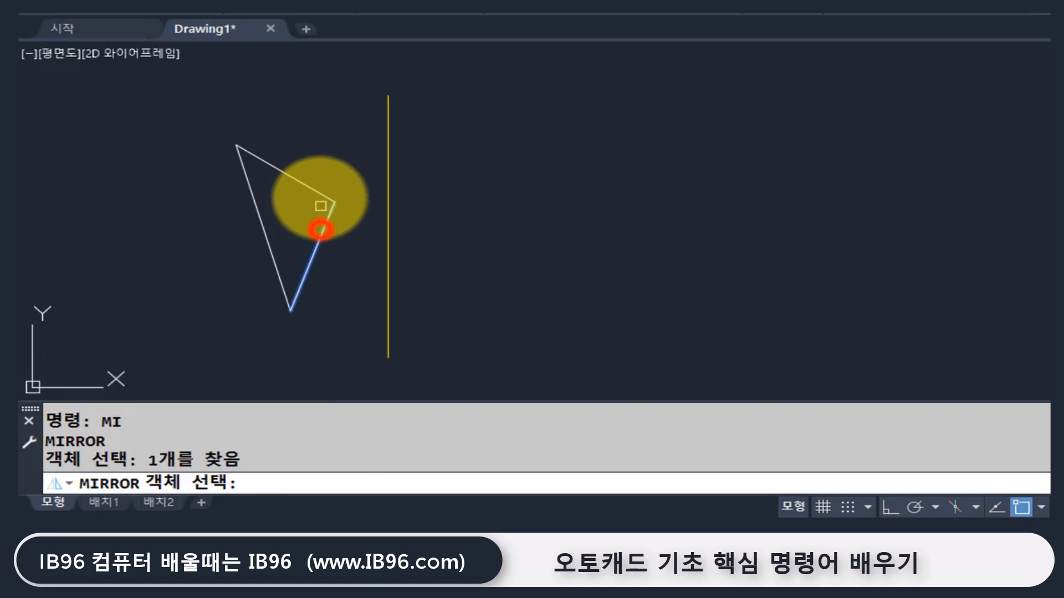
click(308, 188)
click(261, 220)
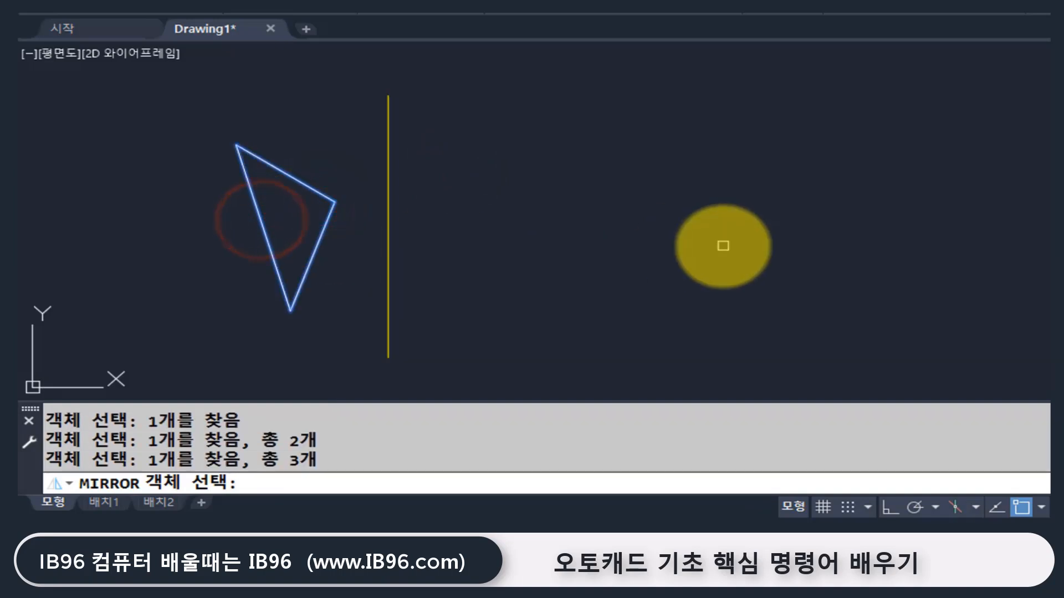
key(Return)
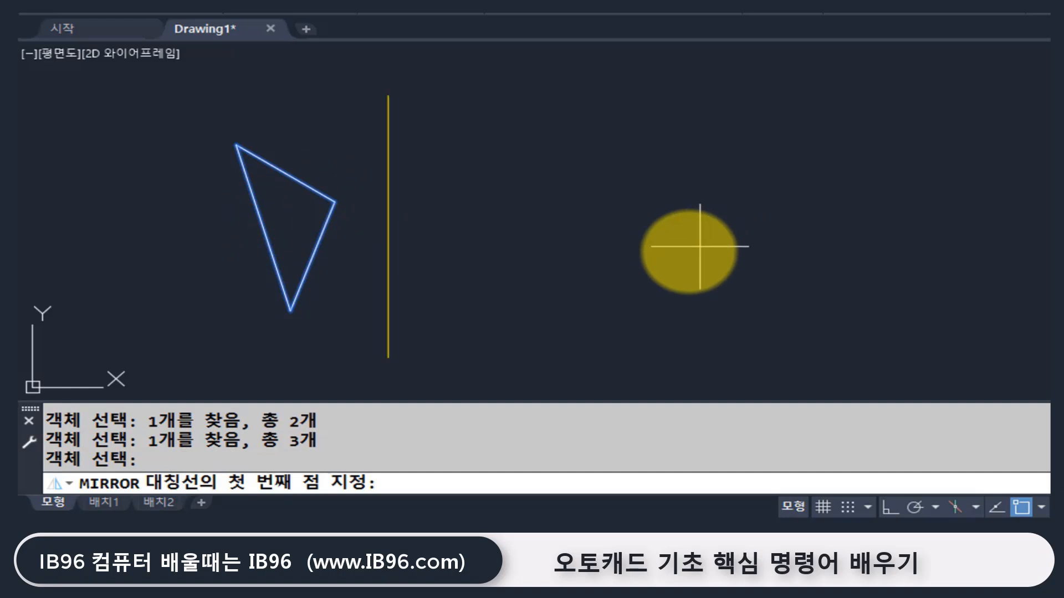
click(389, 358)
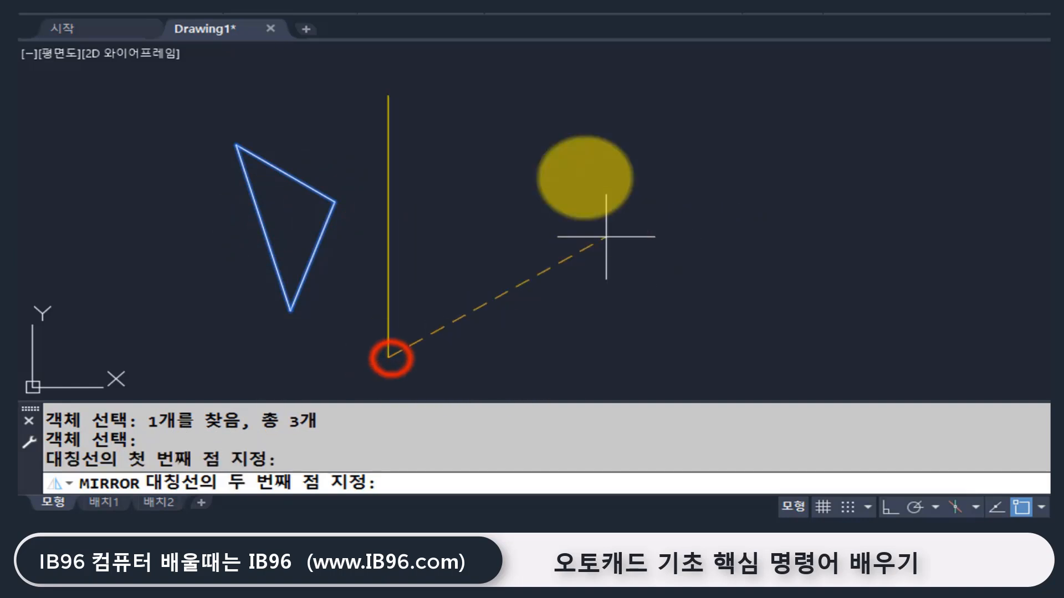
click(390, 96)
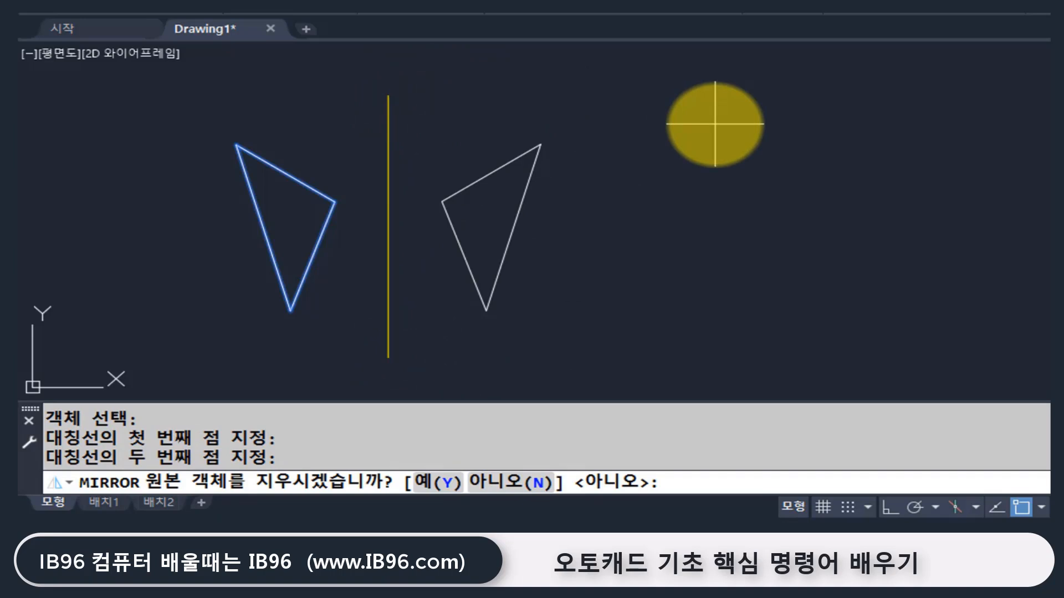
text(y)
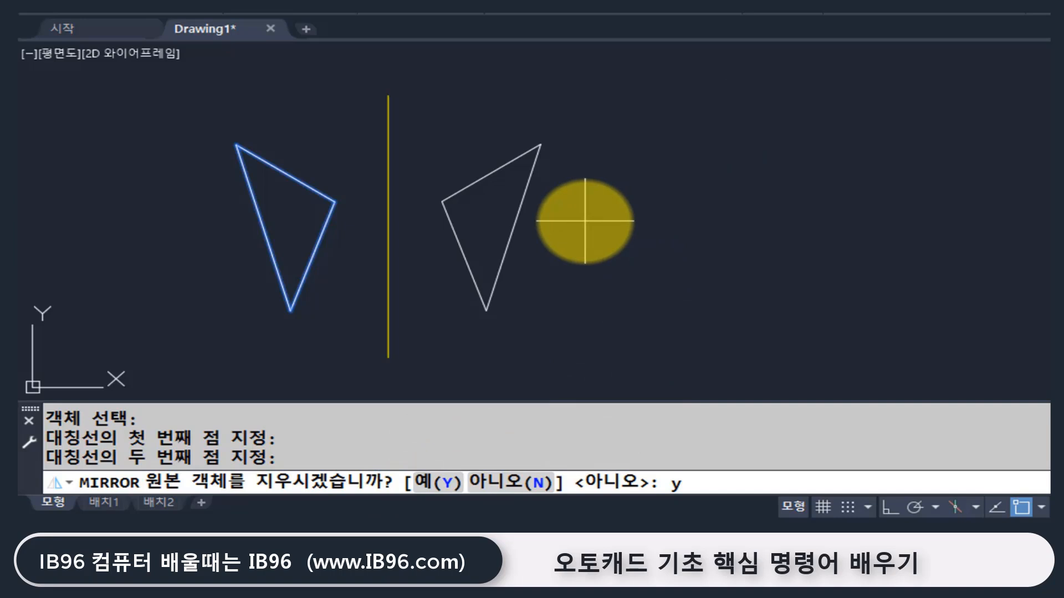
key(Return)
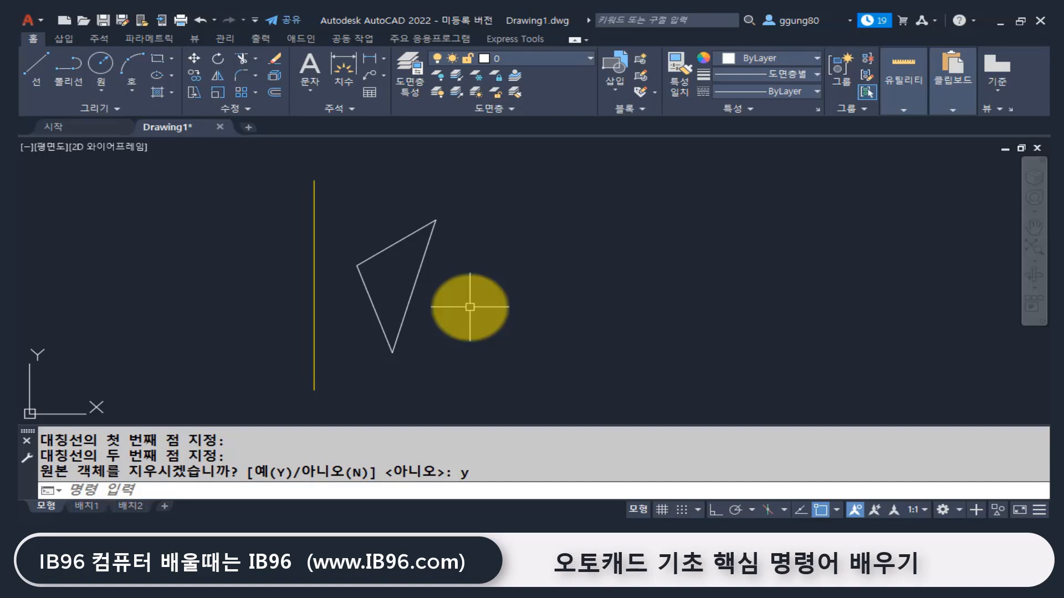
Erase the triangle and the yellow line together with the E alias and a crossing selection.
text(e)
key(Return)
click(455, 353)
click(279, 233)
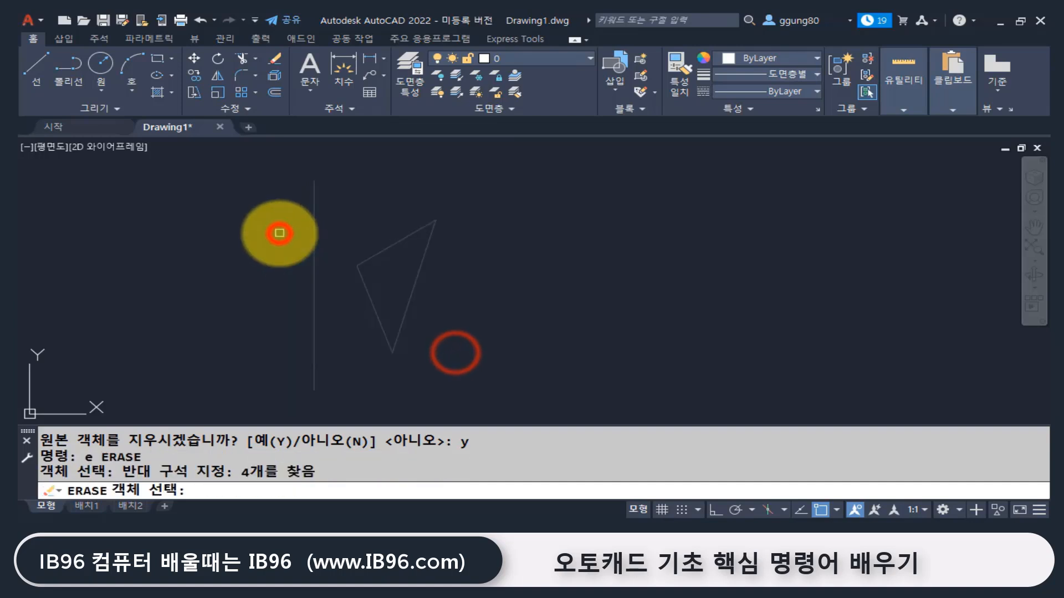
key(Return)
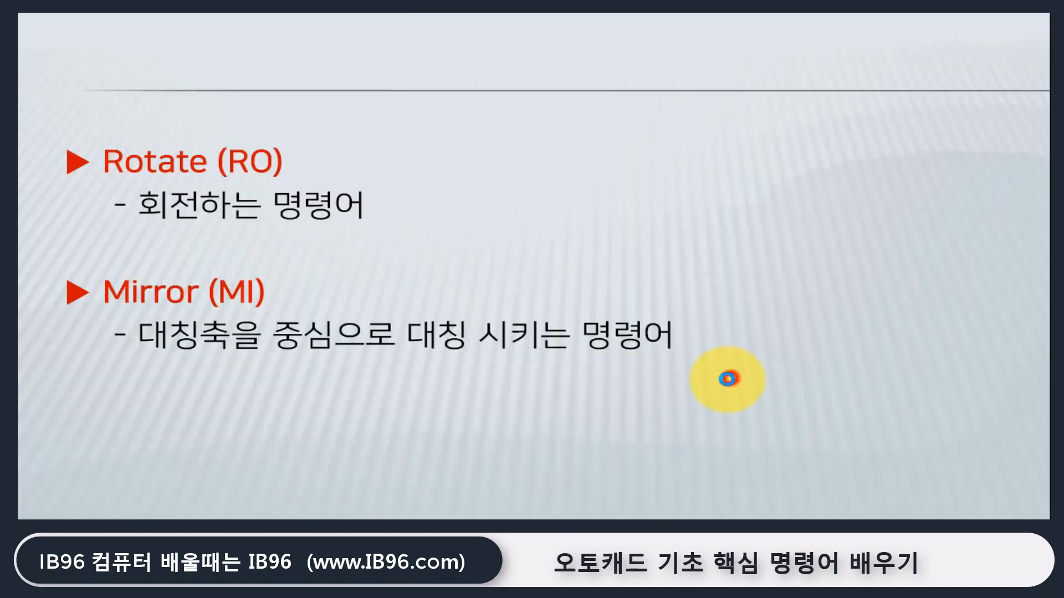
click(730, 379)
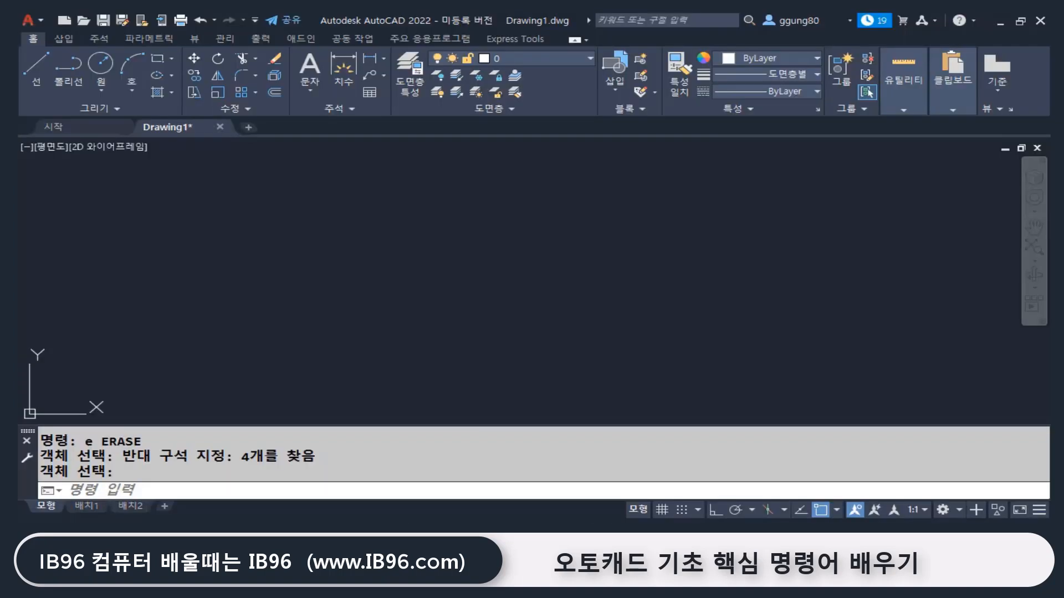
click(448, 271)
click(278, 226)
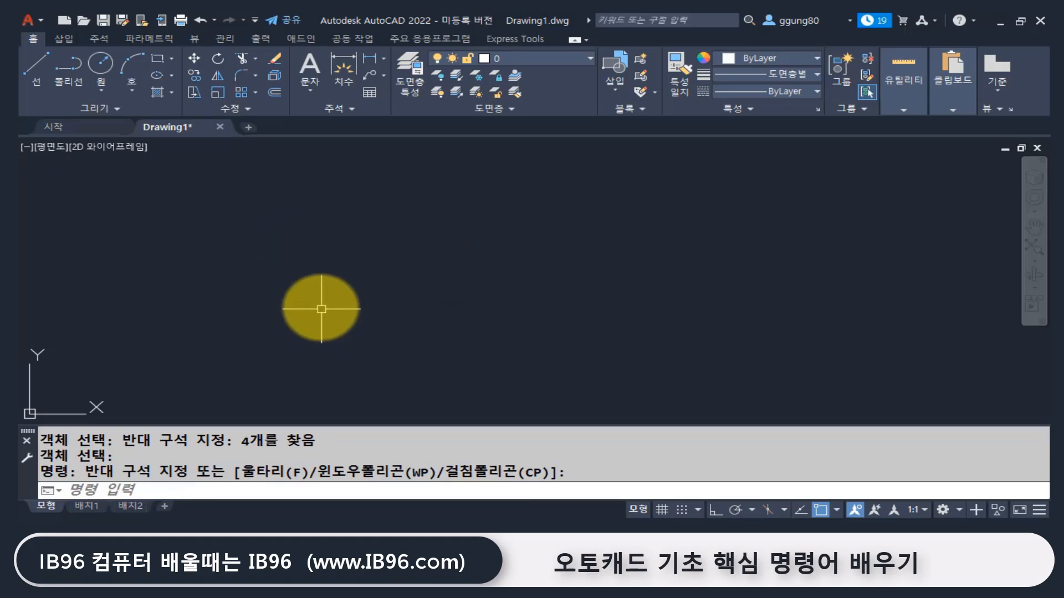
key(Escape)
text(ar)
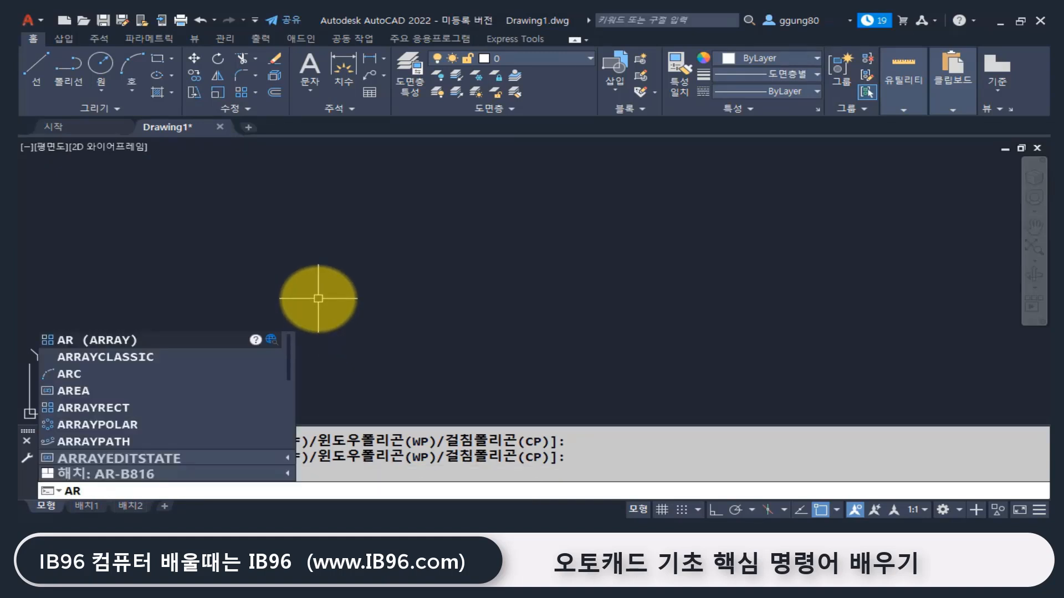
key(Return)
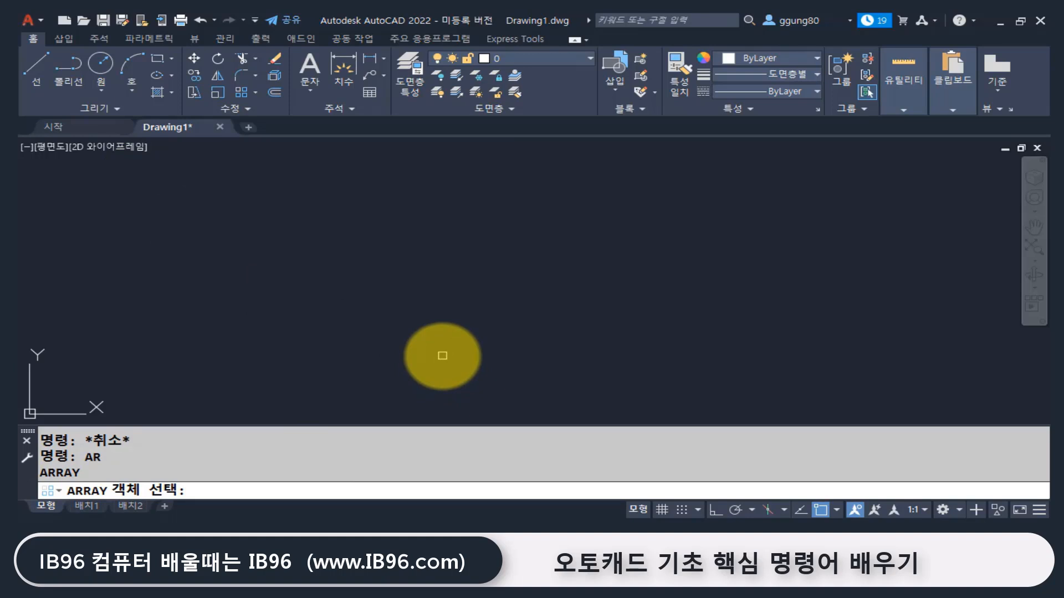
key(Escape)
key(Escape)
key(Escape)
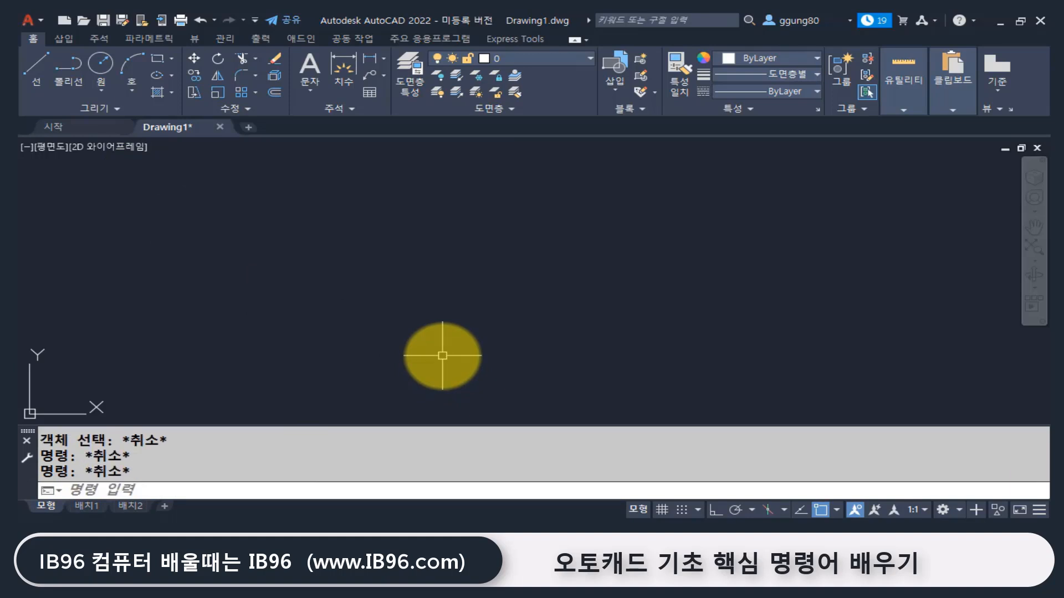
Open the classic Array dialog twice with ARRAYCLASSIC to review its rectangular array settings, closing it each time.
text(ar)
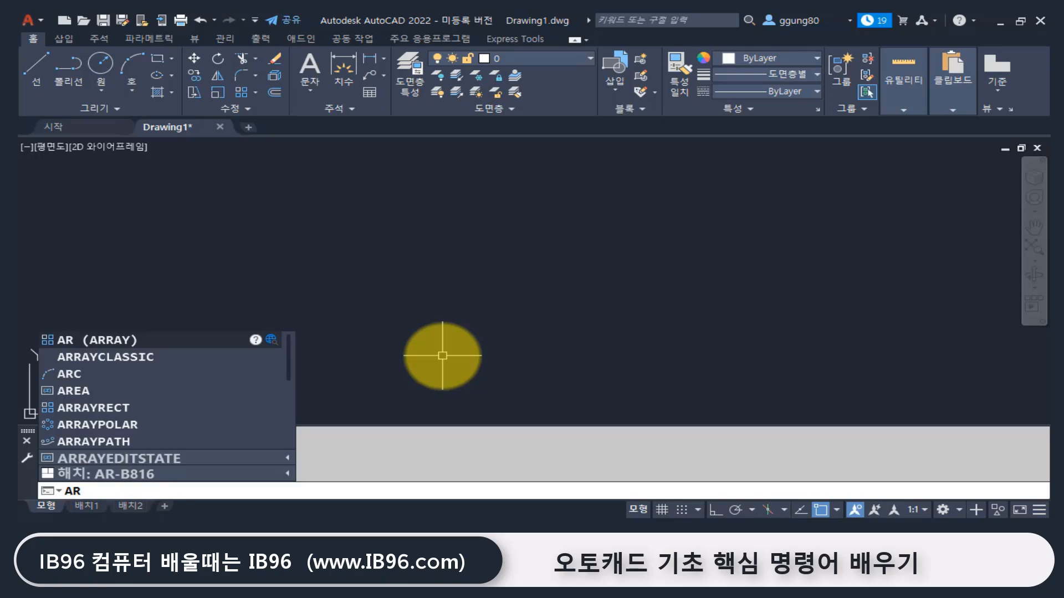
click(151, 357)
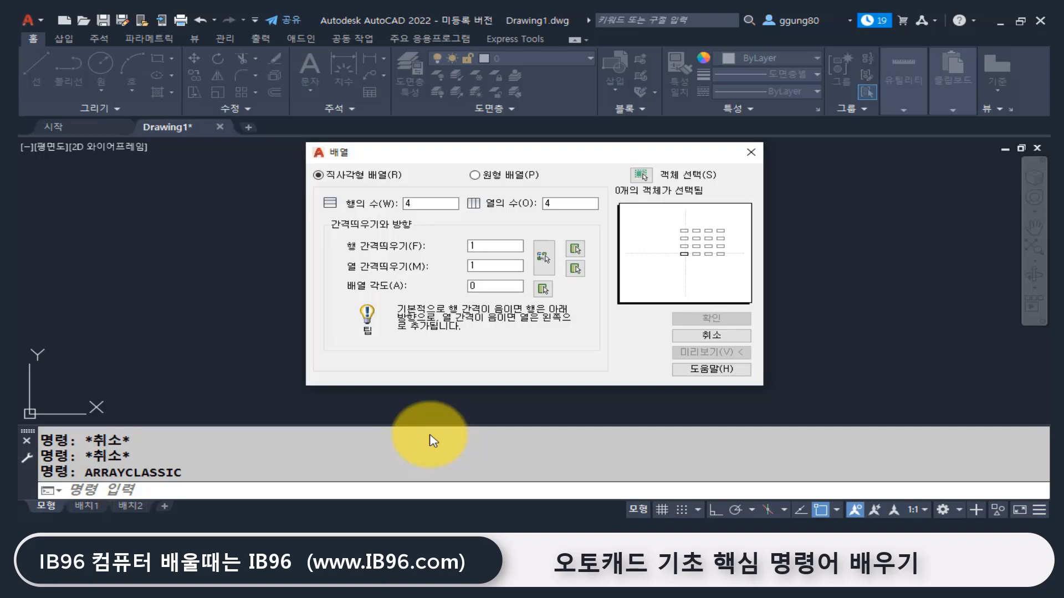
key(Escape)
key(Escape)
key(Escape)
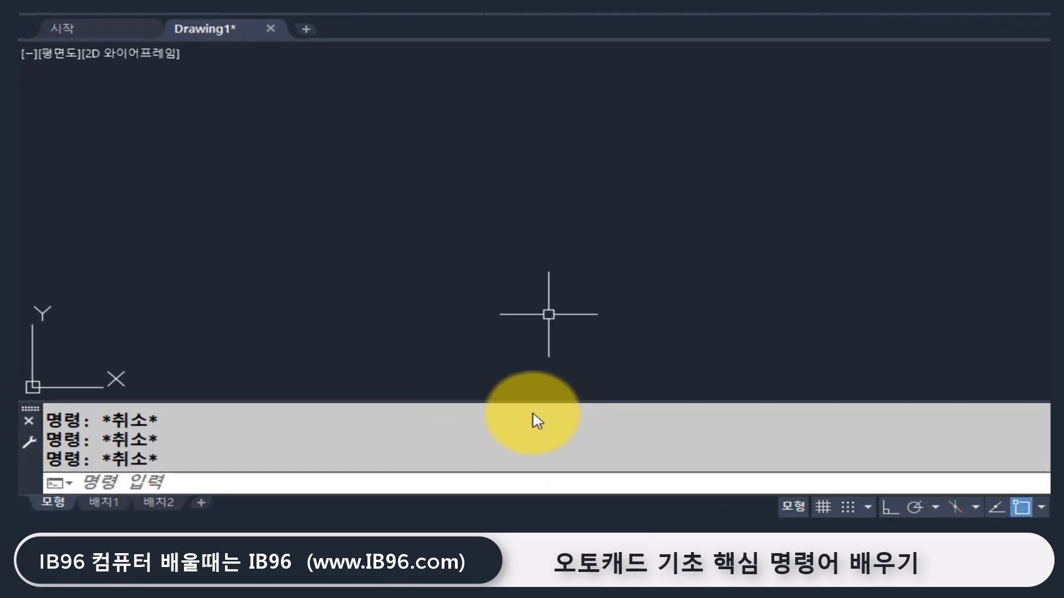
text(ar)
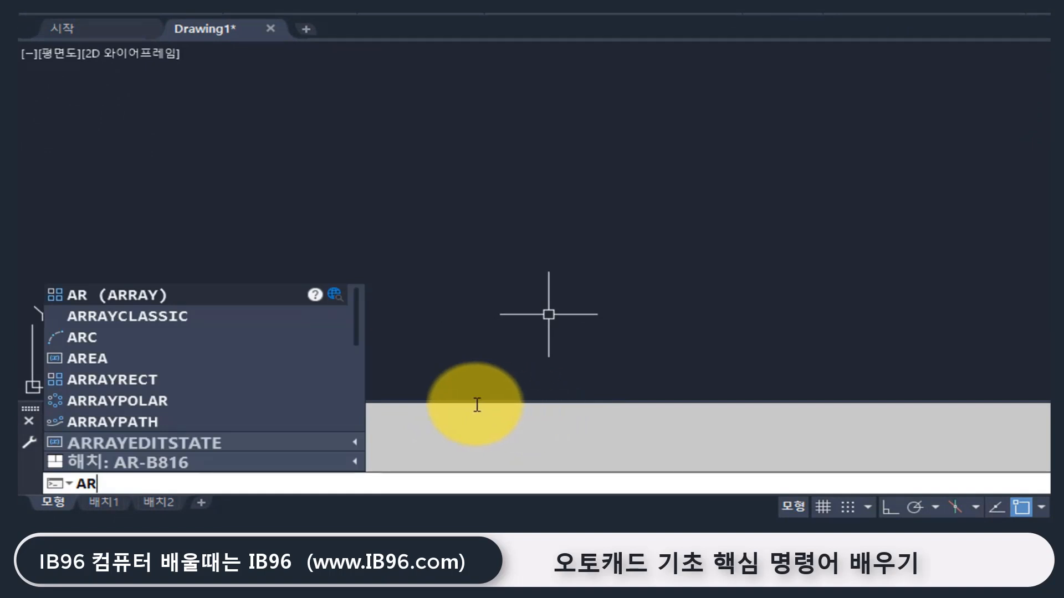
click(225, 315)
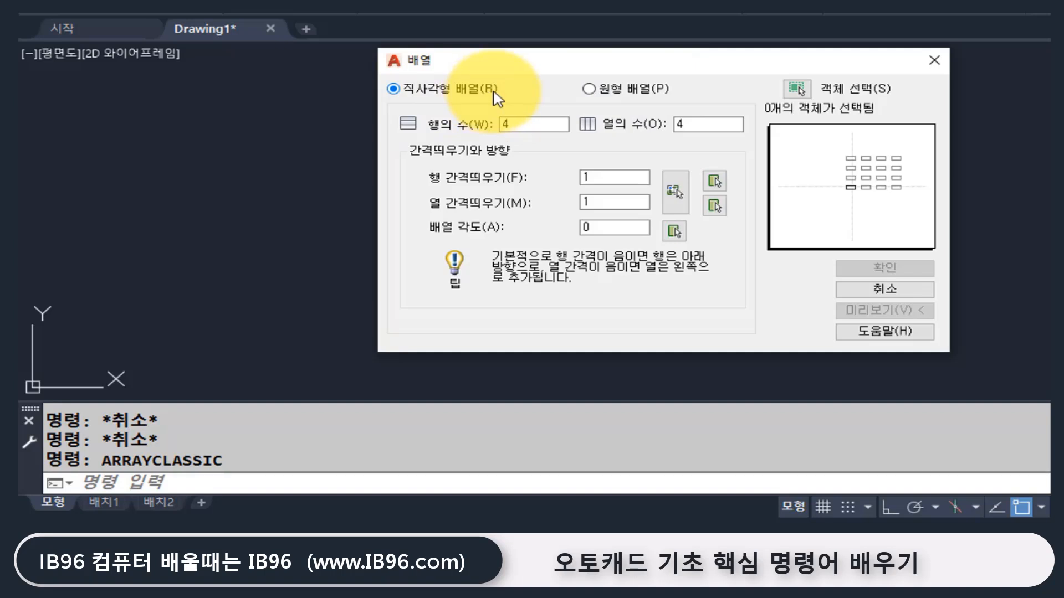
key(Escape)
text(re)
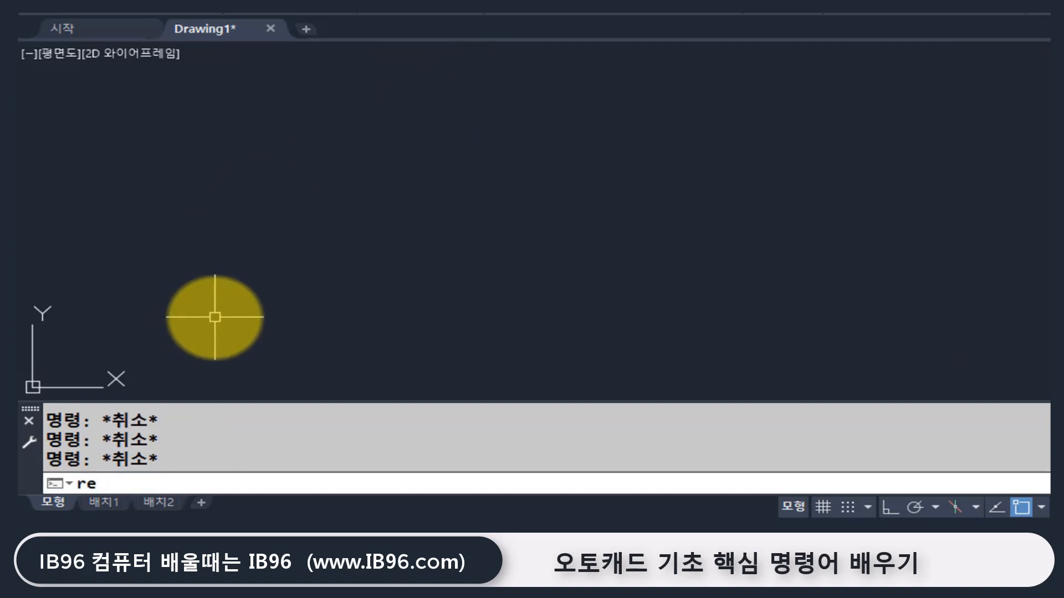
text(c)
key(Return)
click(186, 362)
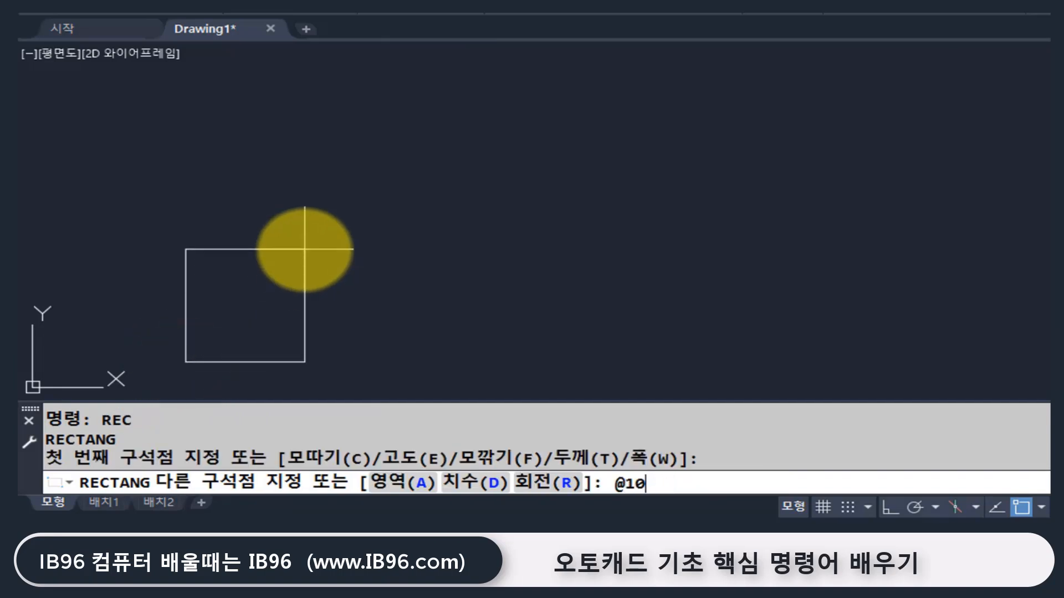
key(Escape)
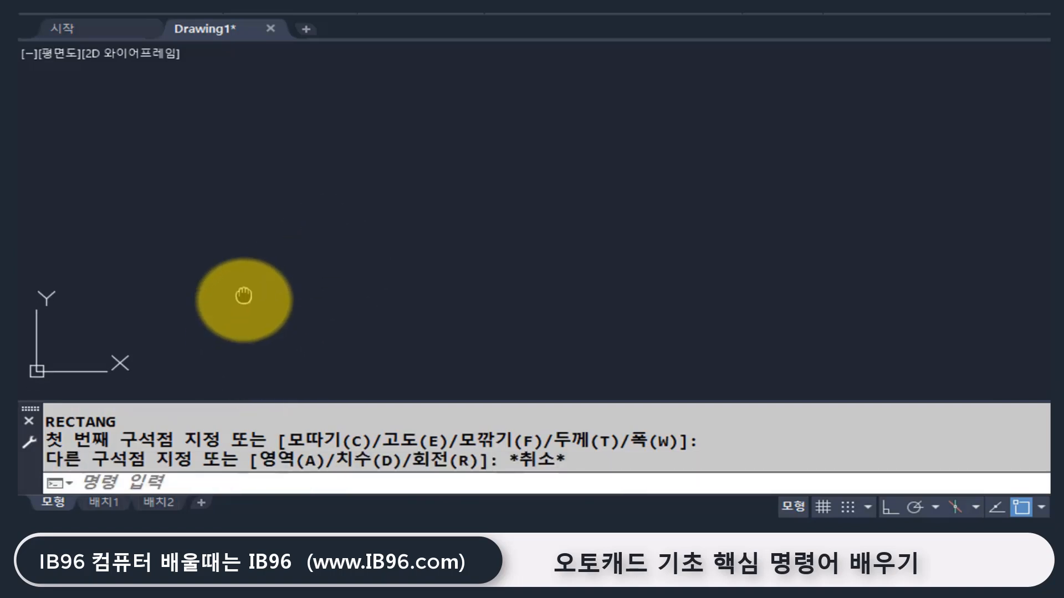
Turn Ortho mode on and draw a closed rectangle 100 wide and 50 high from four lines with the L alias.
click(882, 505)
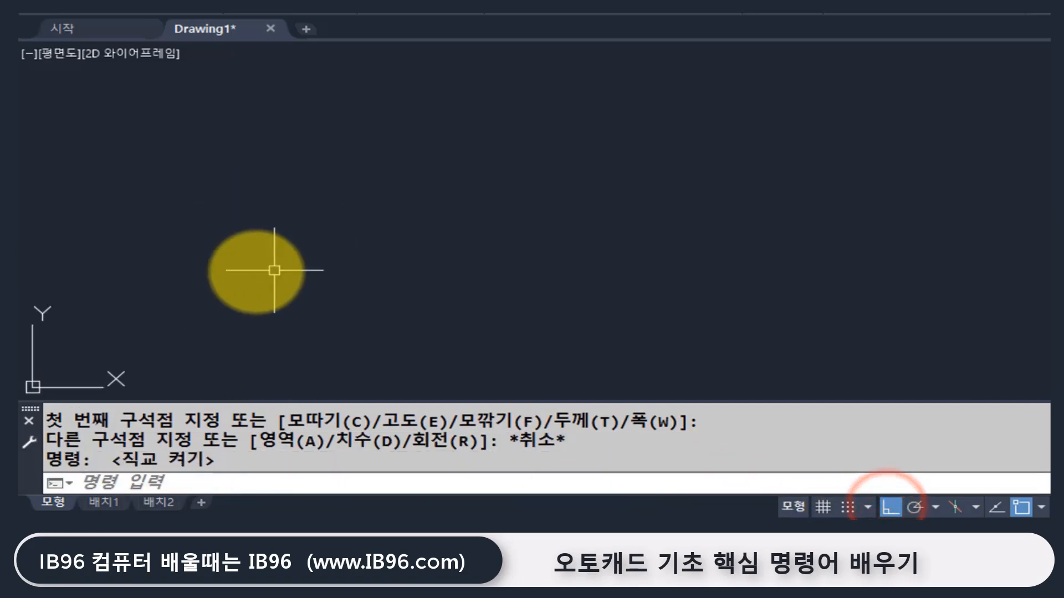
text(l)
key(Return)
click(144, 341)
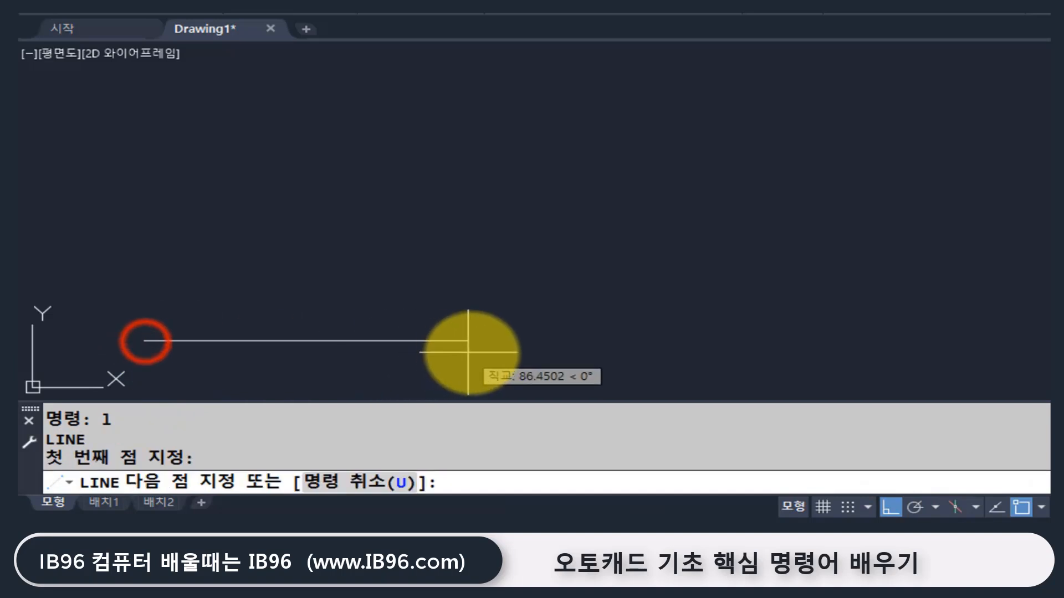
text(100)
key(Return)
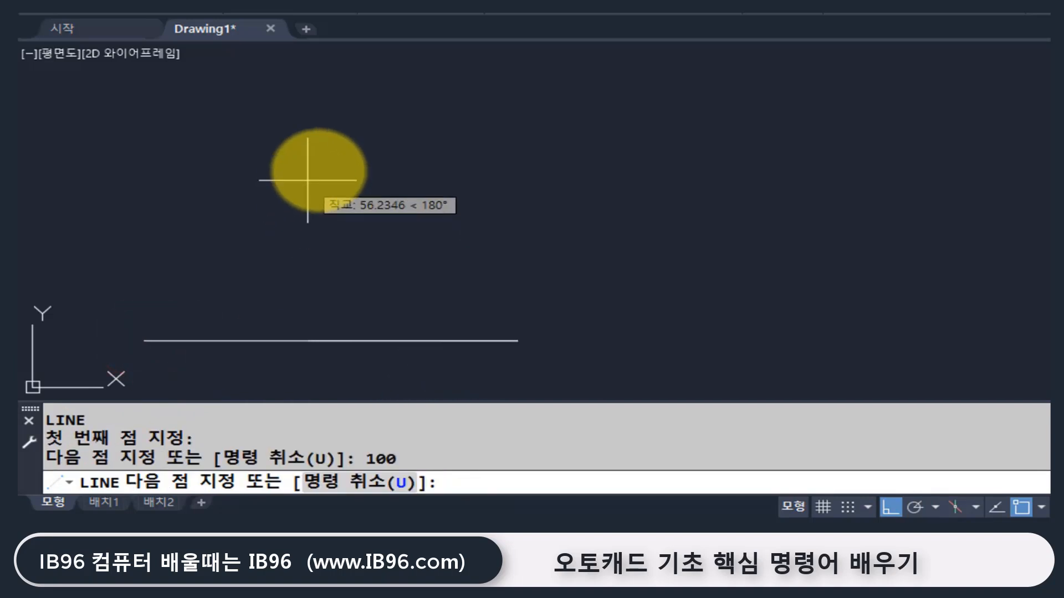
text(50)
key(Return)
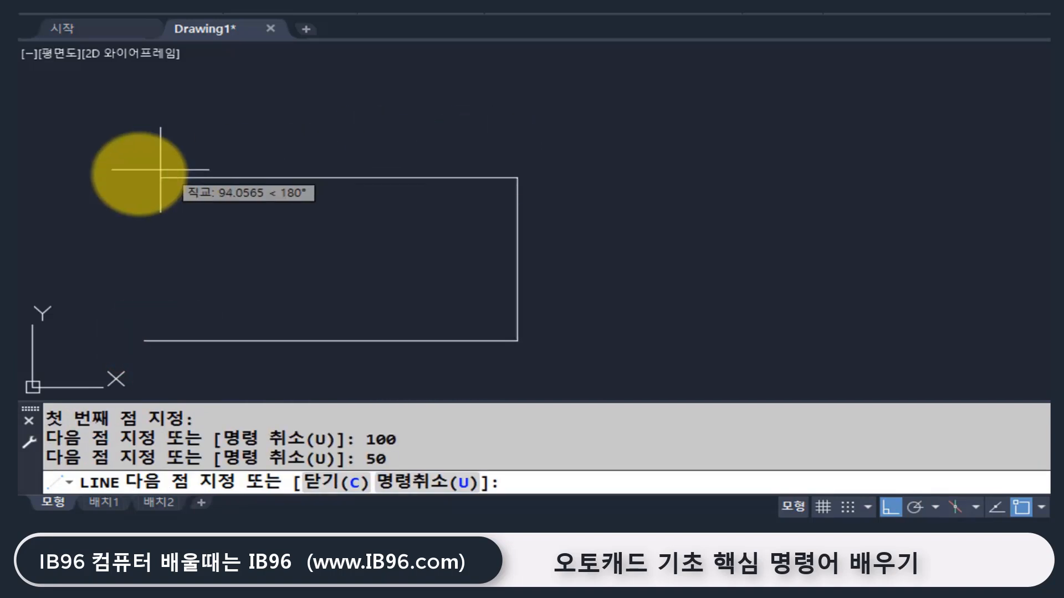
text(100)
key(Return)
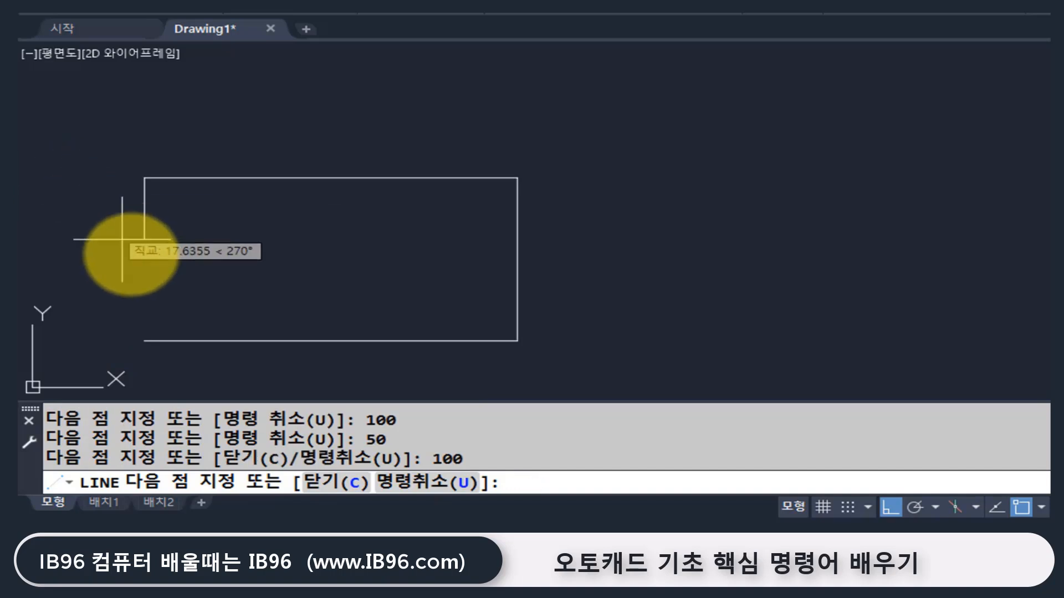
click(143, 335)
key(Return)
Dimension the rectangle's width below it and its height on its left side with the DLI alias.
scroll(388, 277, down, 4)
mouse_move(457, 341)
middle_down()
mouse_move(404, 290)
mouse_move(391, 309)
mouse_move(340, 273)
mouse_move(311, 307)
middle_up()
scroll(415, 354, down, 2)
text(dli)
key(Return)
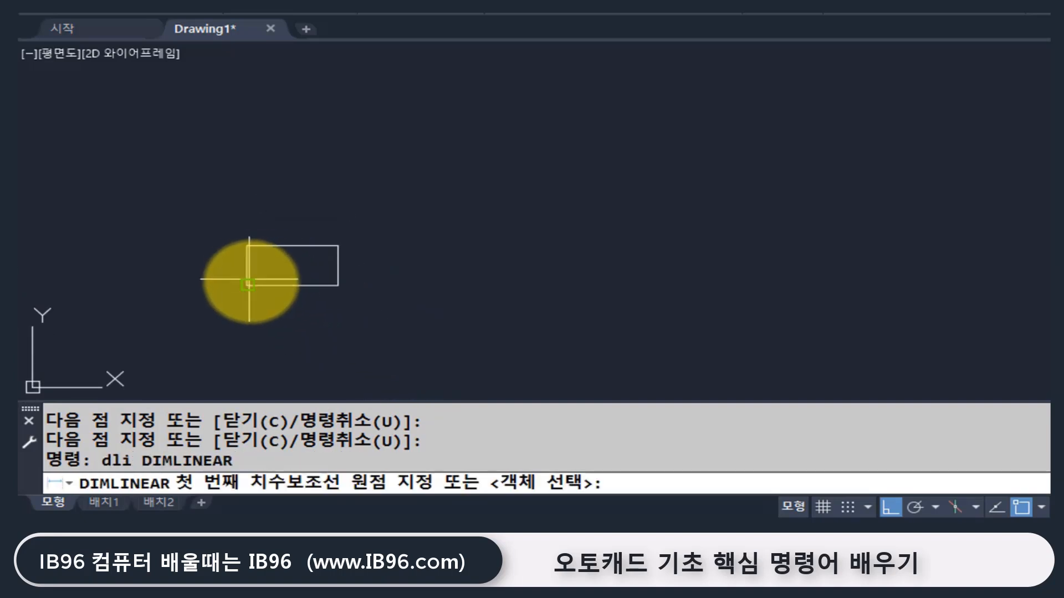
click(251, 284)
click(338, 285)
click(339, 345)
key(Return)
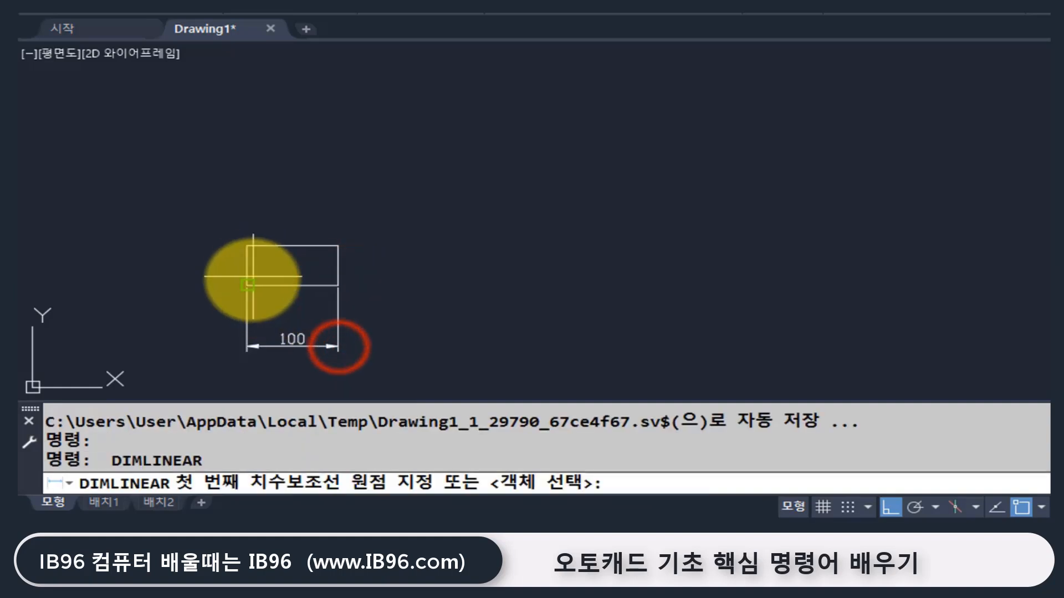
click(248, 285)
click(247, 245)
click(148, 265)
Change the colour of the rectangle's width and height dimensions to magenta and clear the selection.
click(369, 347)
click(295, 320)
click(194, 313)
click(148, 247)
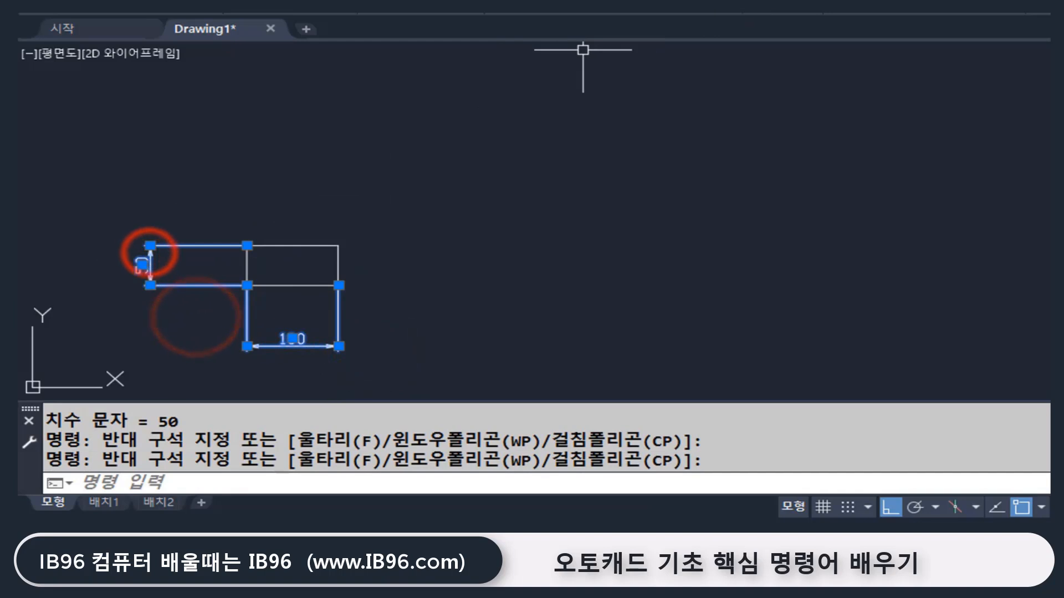
click(964, 5)
click(1006, 119)
key(Escape)
key(Escape)
key(Escape)
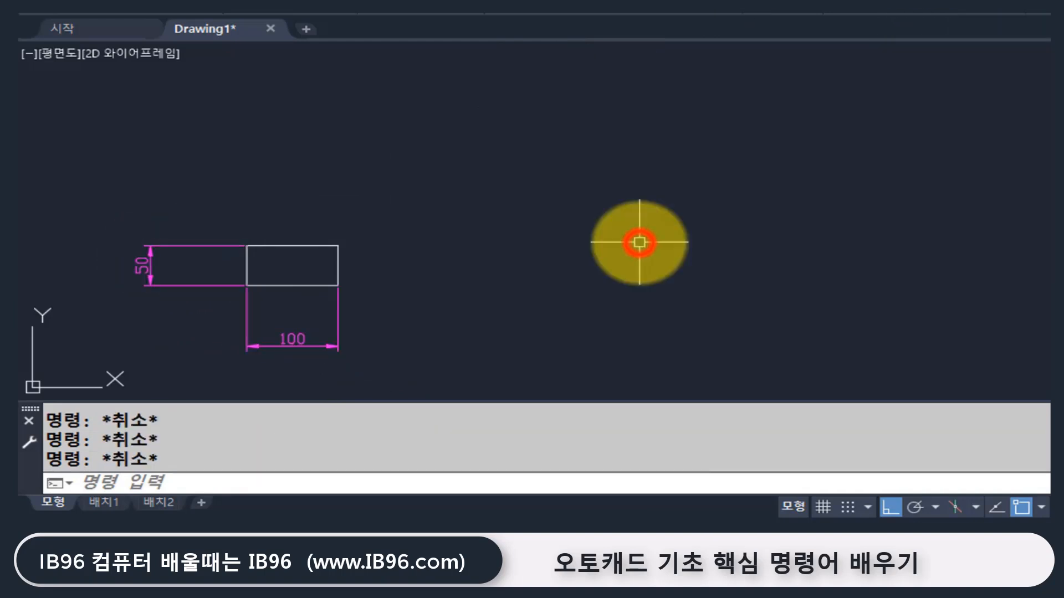
Copy the rectangle 200 units to the right with the CO alias.
text(co)
key(Return)
click(214, 209)
click(385, 307)
key(Return)
click(279, 174)
text(200)
key(Return)
Copy the original rectangle 100 units straight up and end the Copy command.
key(Return)
click(212, 201)
click(366, 297)
key(Return)
click(629, 290)
text(100)
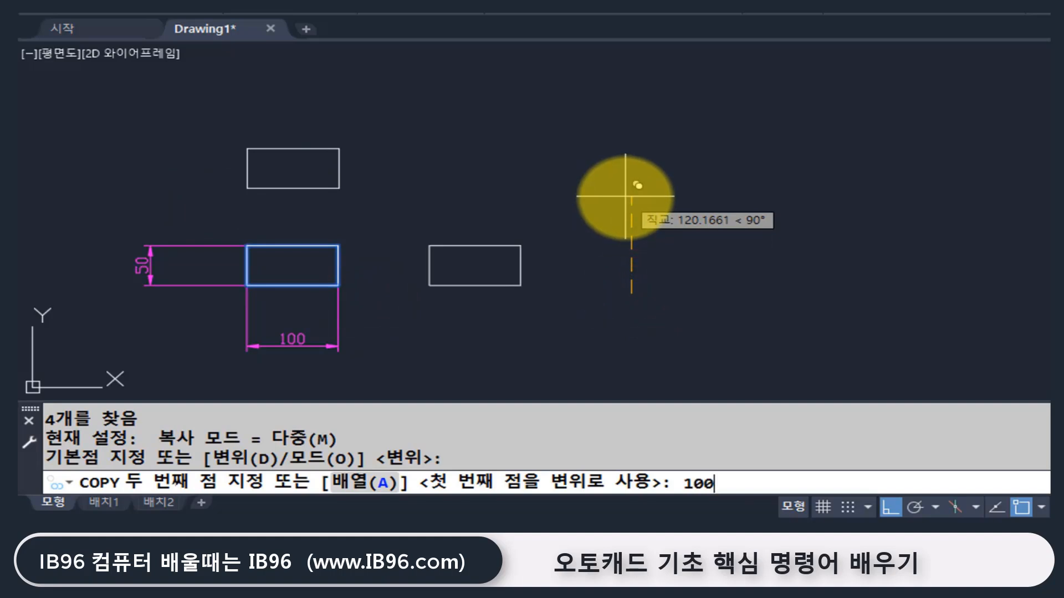
key(Return)
key(Return)
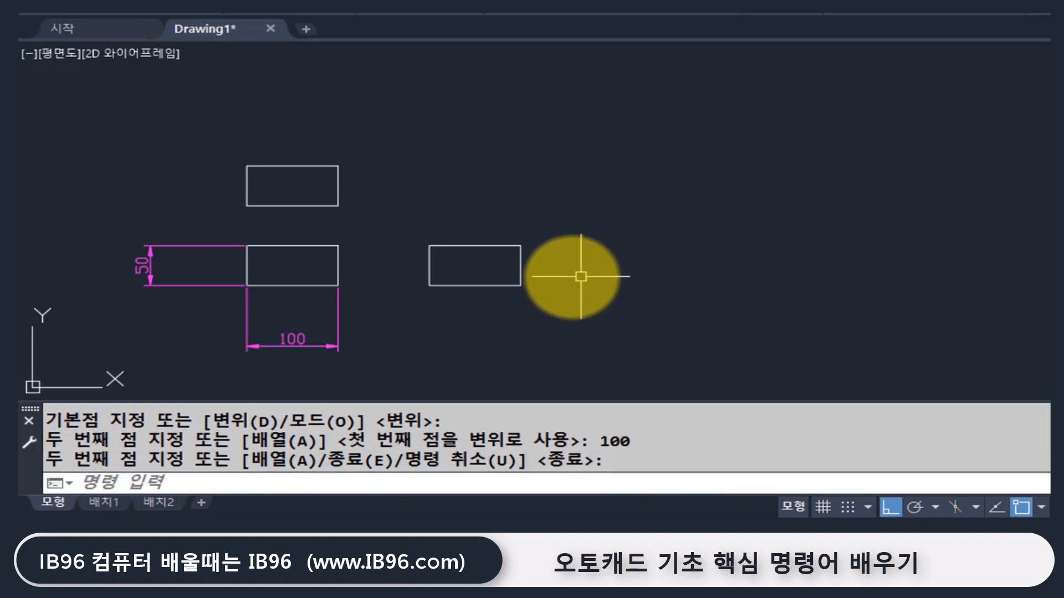
Dimension the horizontal gap to the right-hand copy and the vertical gap to the upper copy with the DLI alias.
text(dli)
key(Return)
click(345, 282)
click(427, 285)
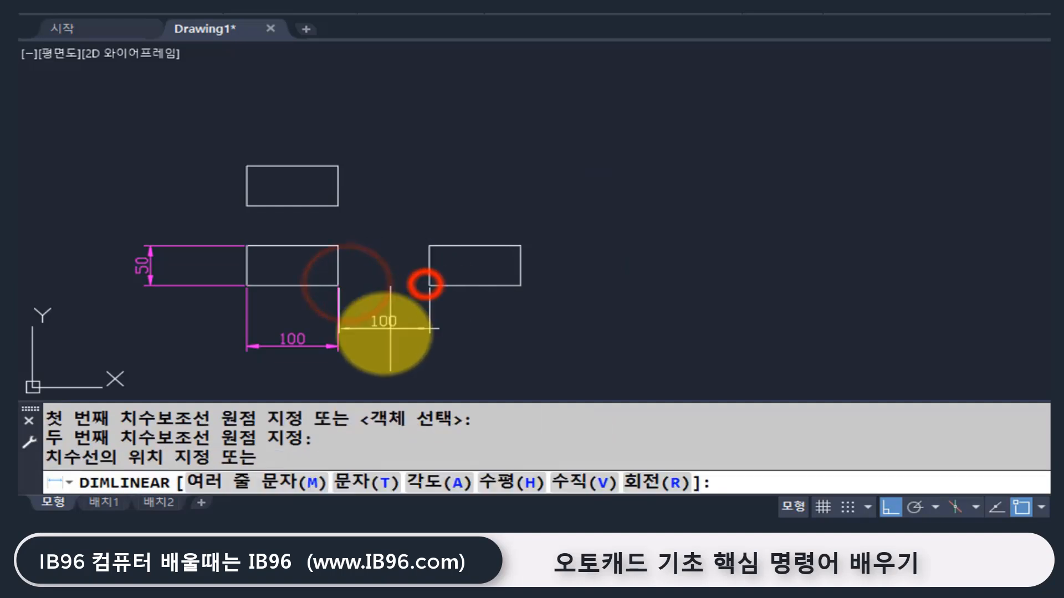
click(386, 347)
key(Return)
click(260, 239)
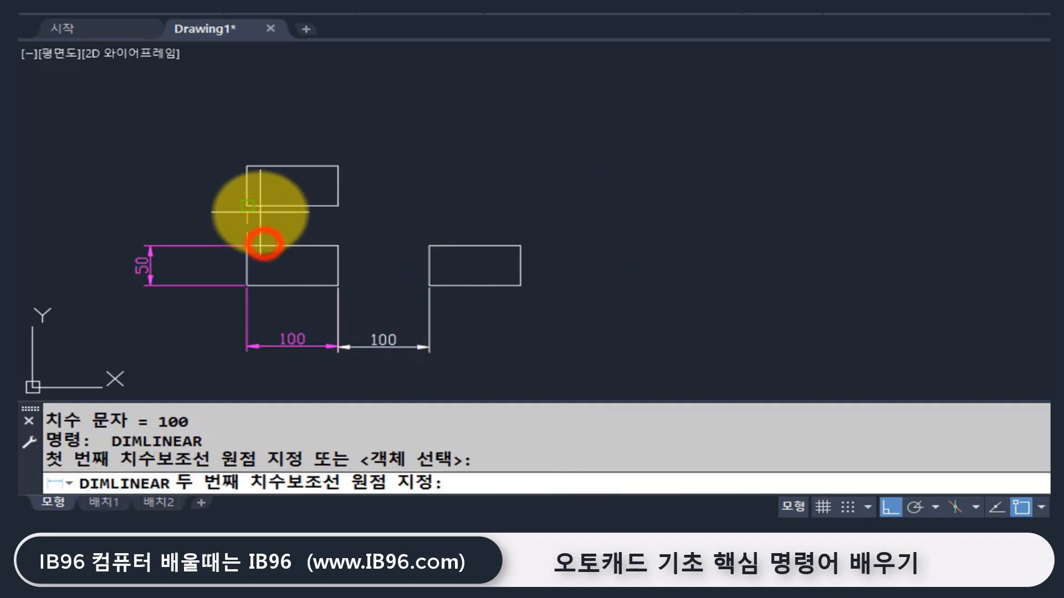
click(260, 212)
click(155, 219)
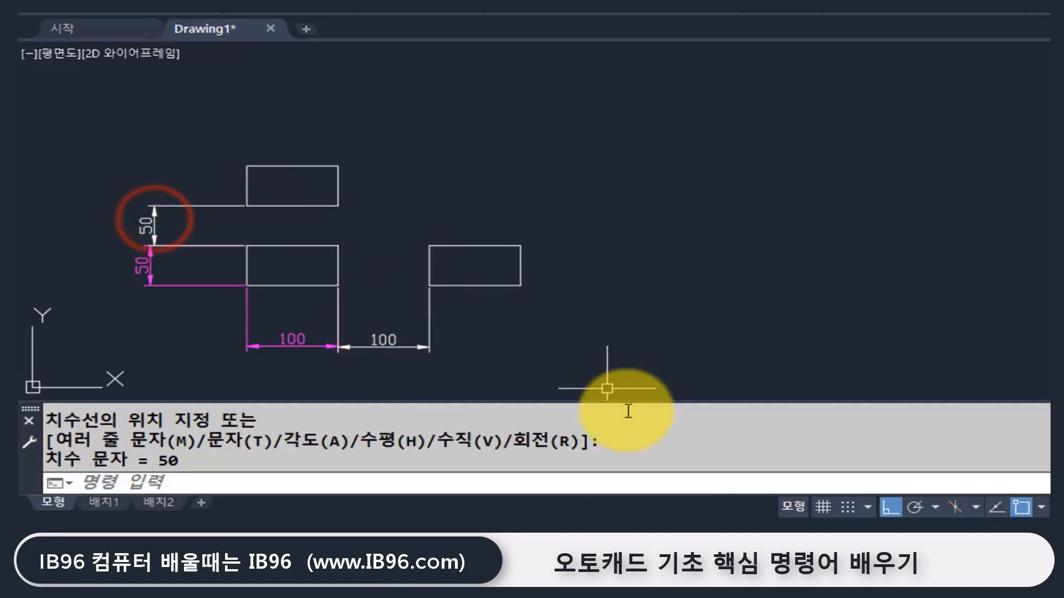
Change the colour of the two gap dimensions to yellow and clear the selection.
click(397, 340)
click(147, 221)
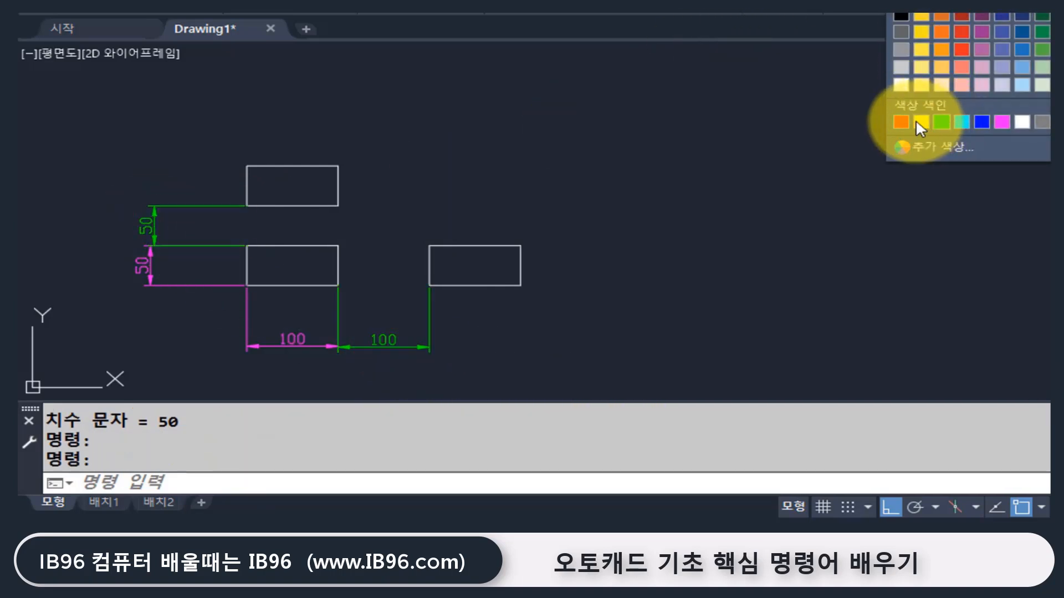
click(920, 121)
key(Escape)
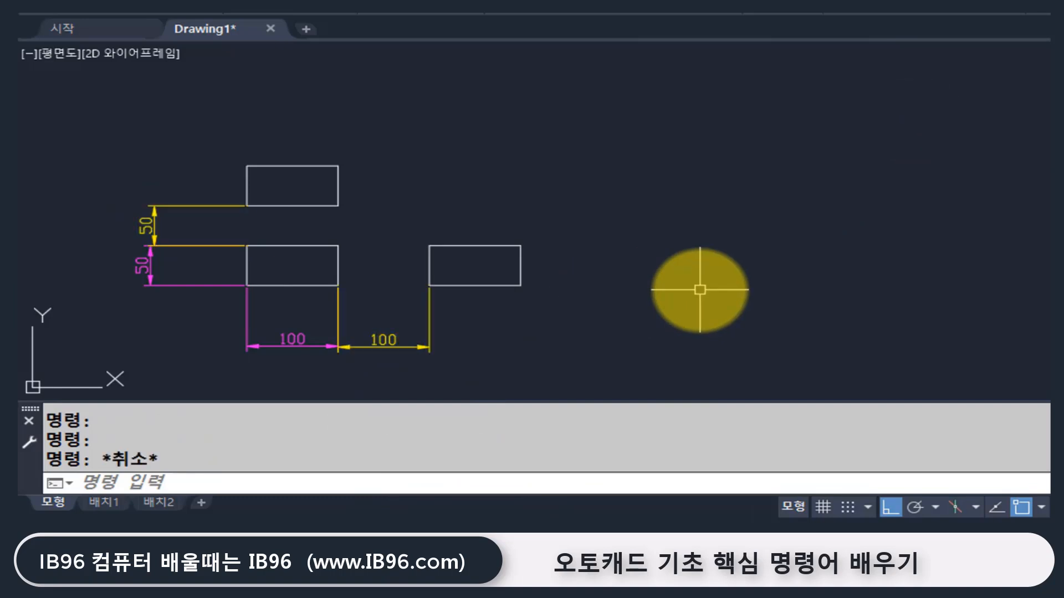
Erase the upper and right-hand rectangle copies with the E alias, keeping the original rectangle and all dimensions.
click(204, 131)
click(368, 219)
text(e)
key(Return)
click(397, 207)
click(575, 300)
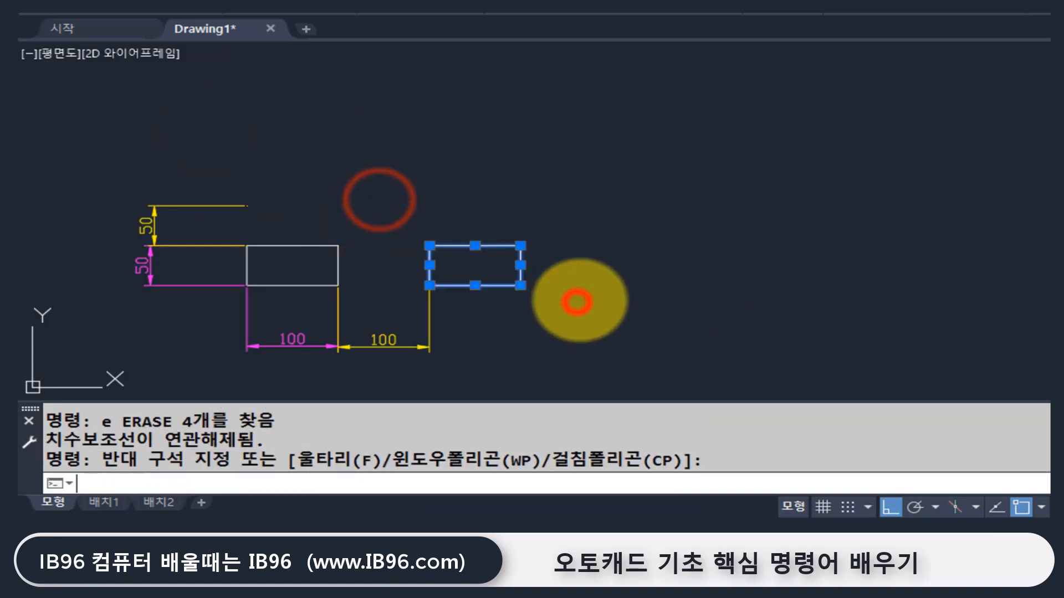
key(Return)
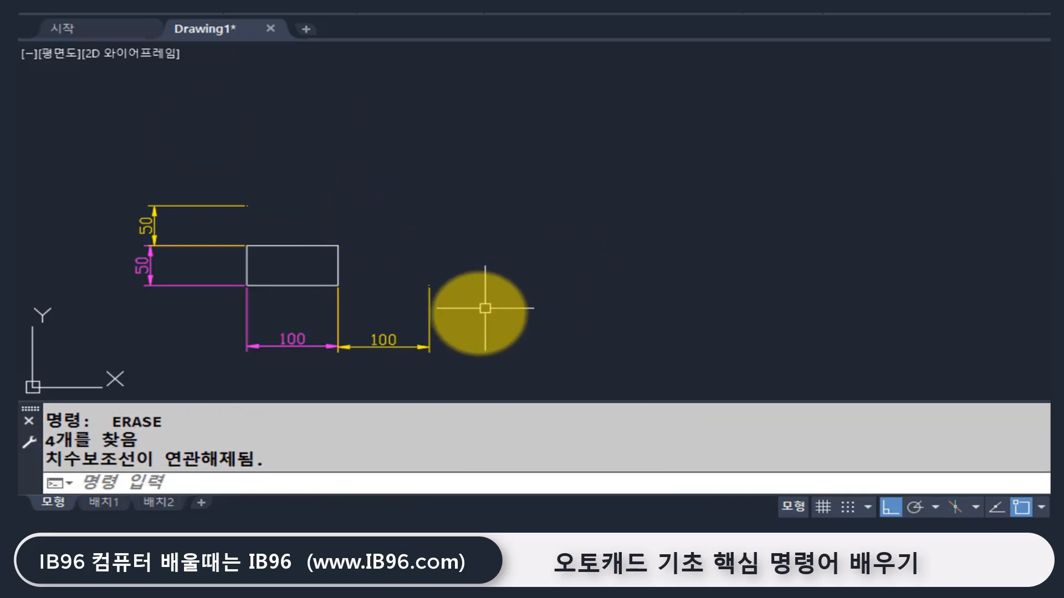
scroll(387, 283, down, 2)
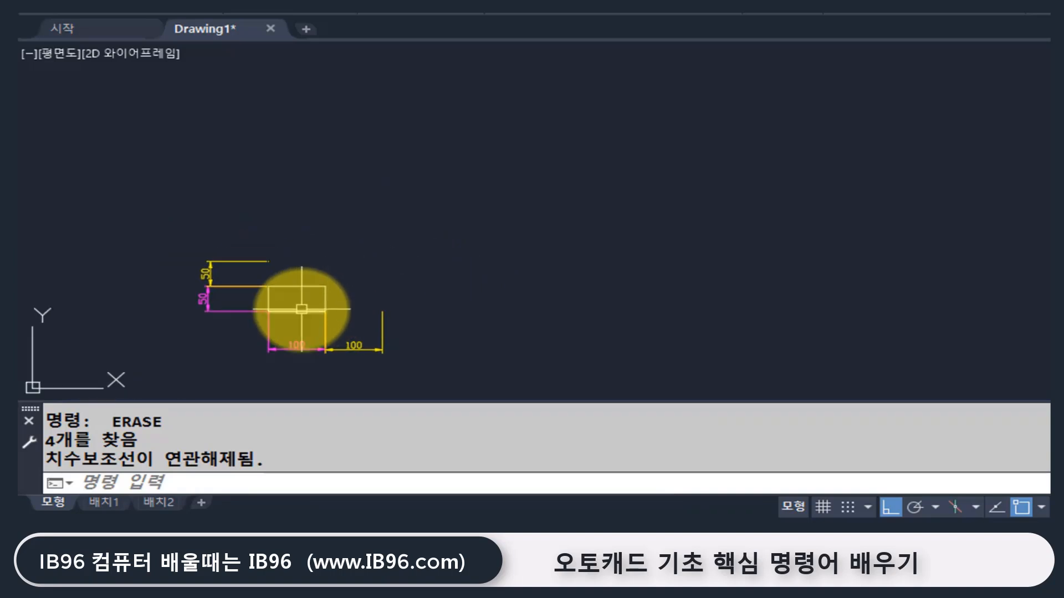
text(s)
key(Escape)
key(Escape)
key(Escape)
Start ARRAYCLASSIC with a rectangular array and select the four lines of the rectangle as its objects.
text(ar)
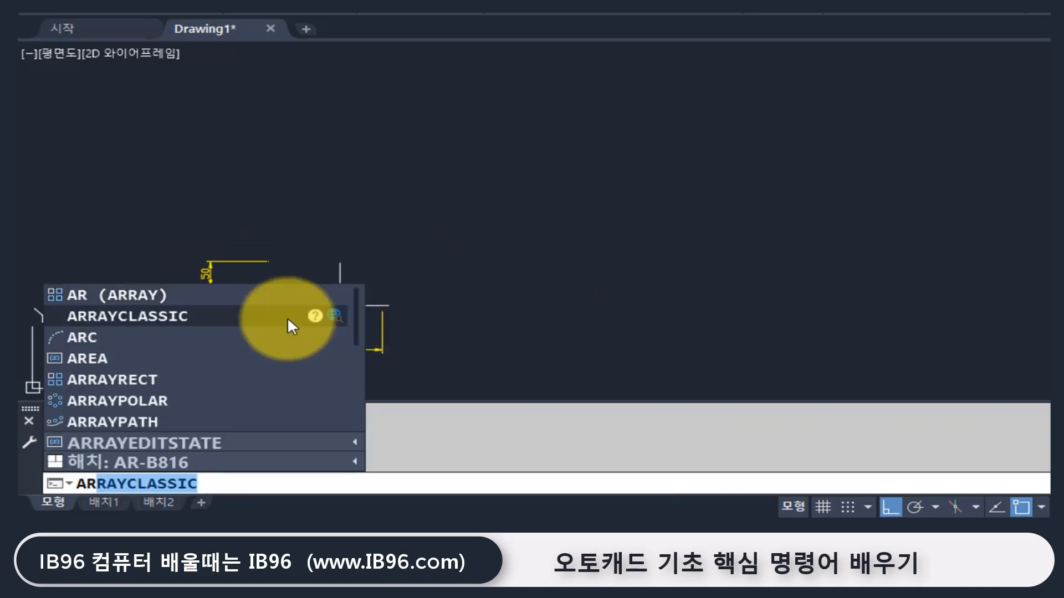
click(274, 317)
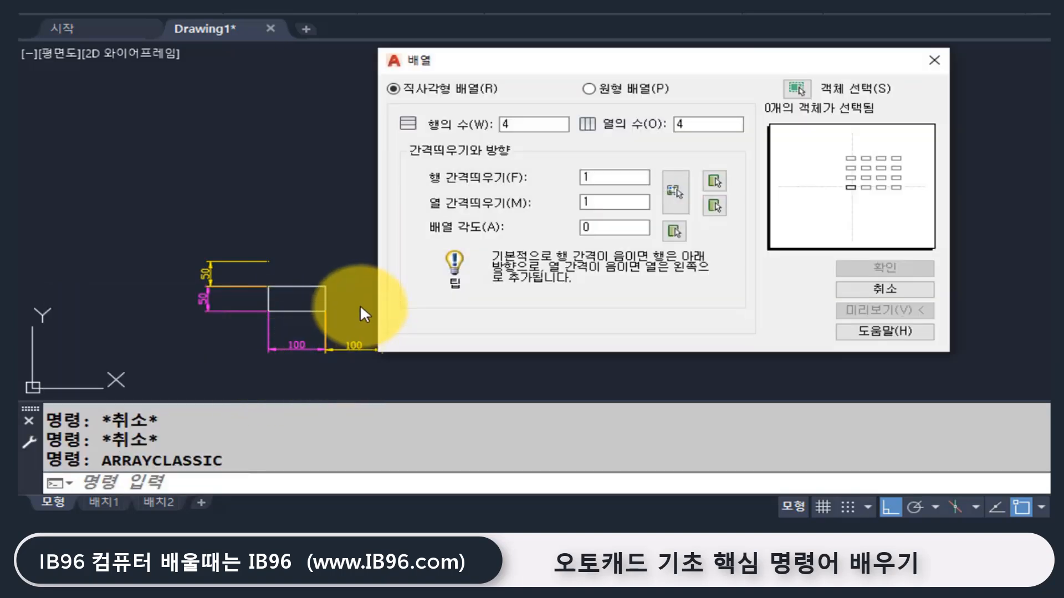
click(446, 87)
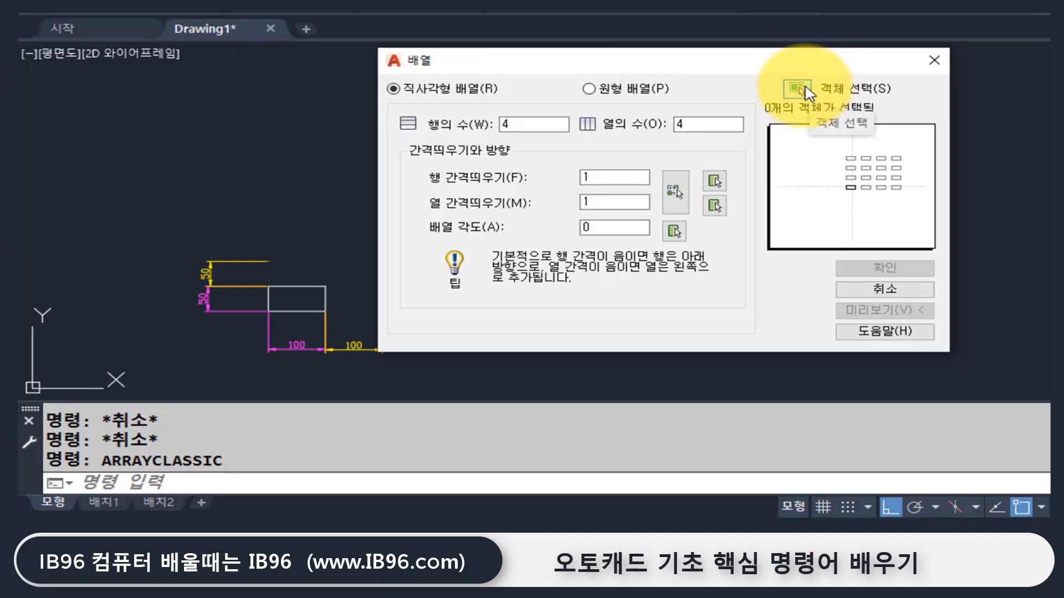
click(803, 89)
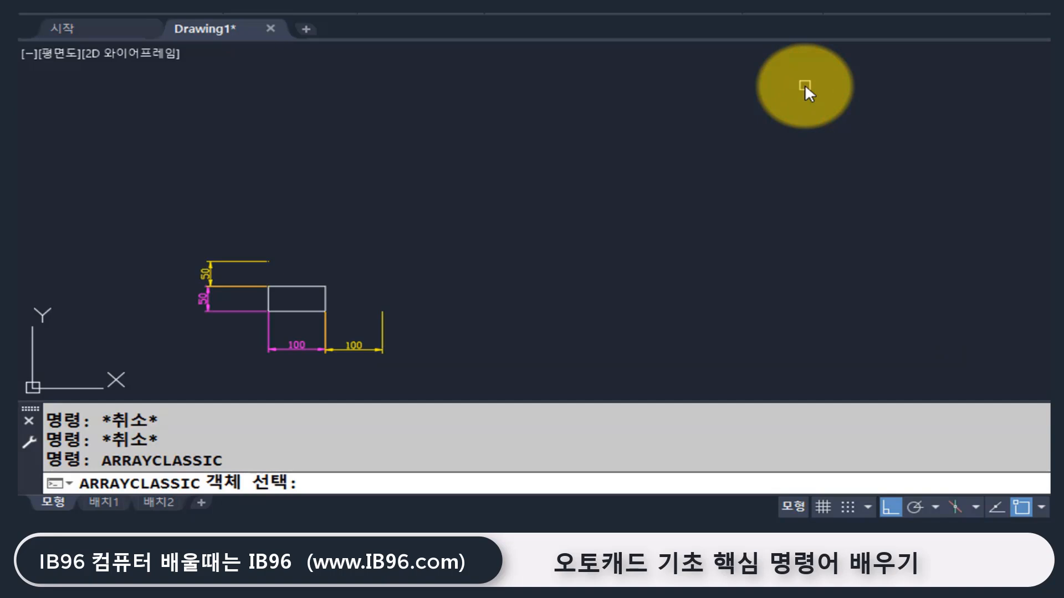
click(295, 287)
click(291, 311)
click(268, 300)
click(324, 297)
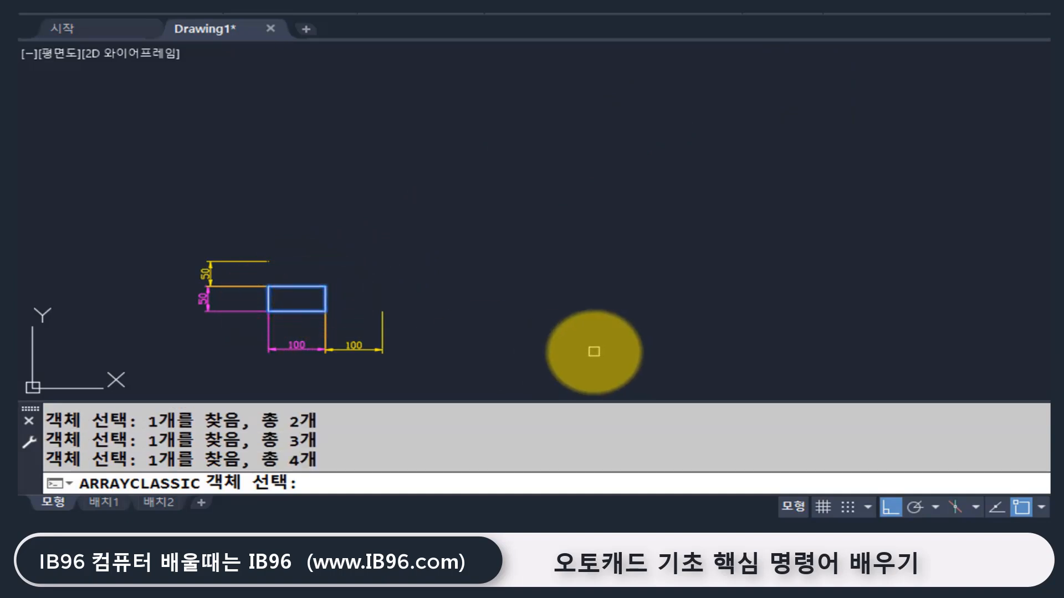
key(Return)
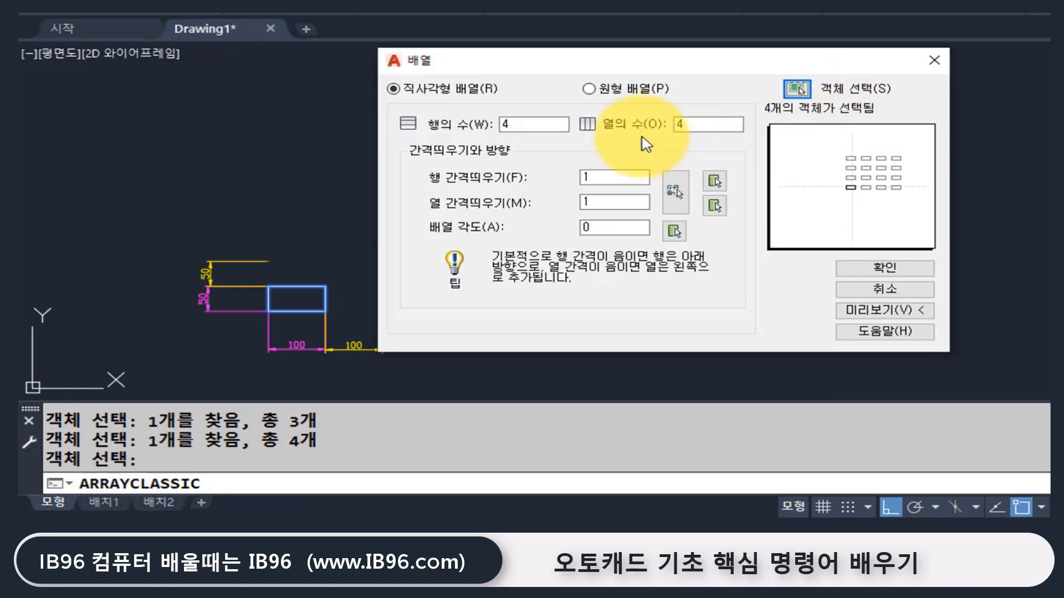
Set the rectangular array to 5 rows and 6 columns.
click(535, 127)
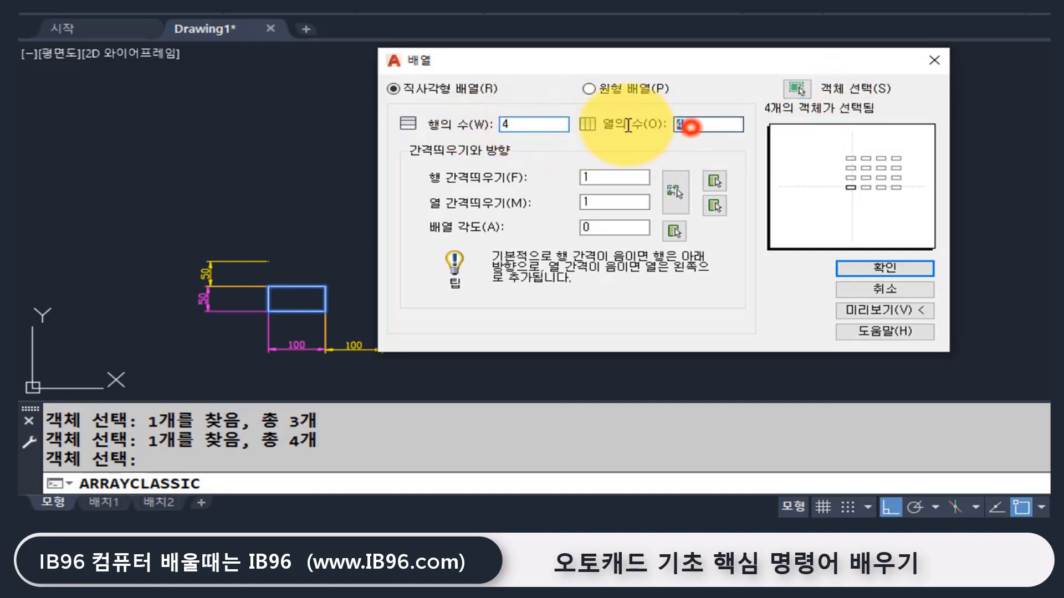
double_click(687, 125)
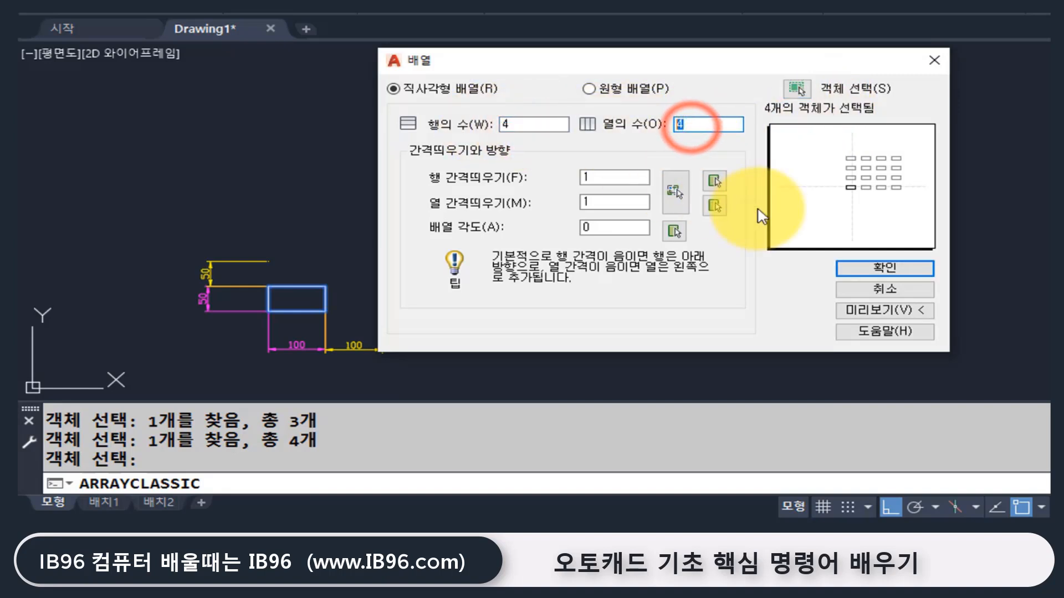
double_click(517, 124)
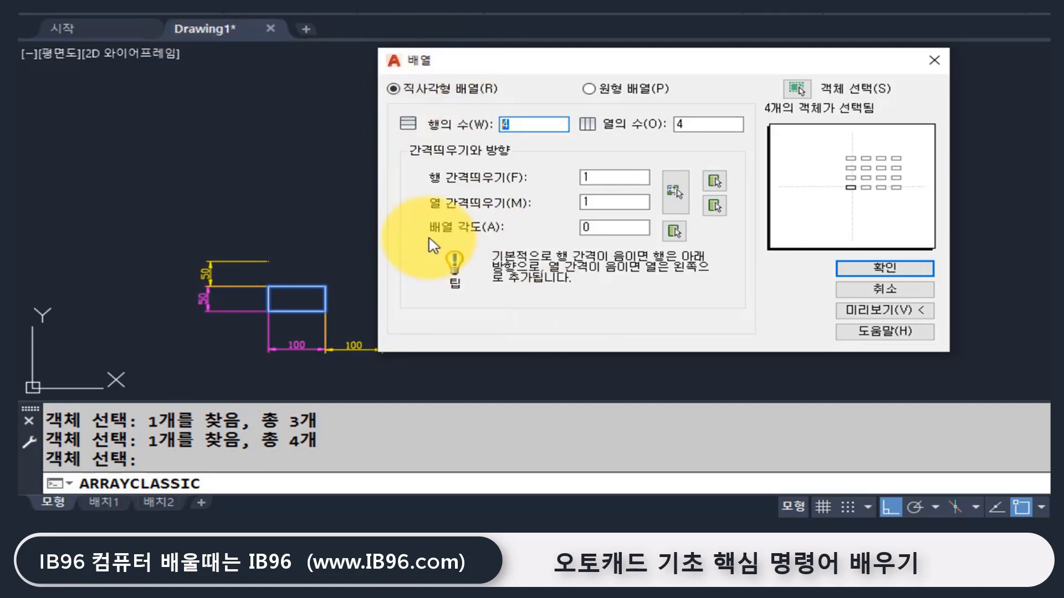
click(501, 123)
click(712, 124)
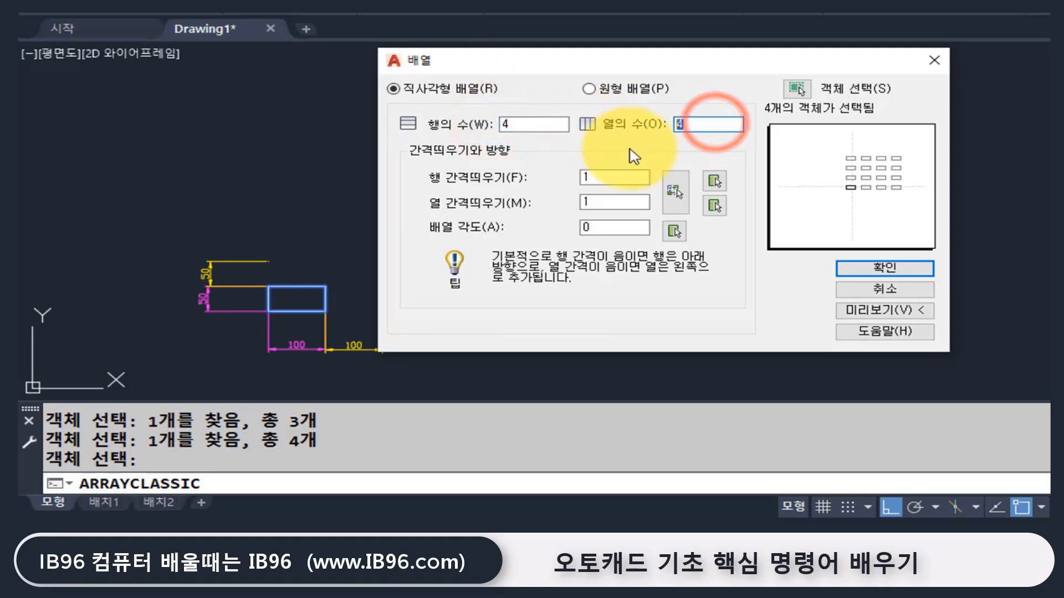
double_click(517, 125)
text(5)
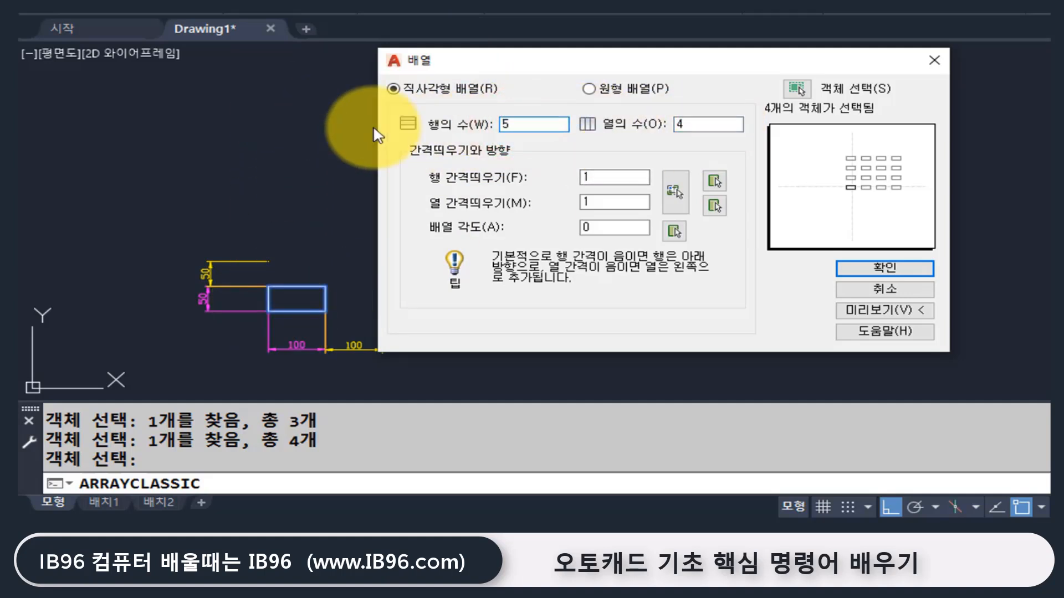
click(701, 123)
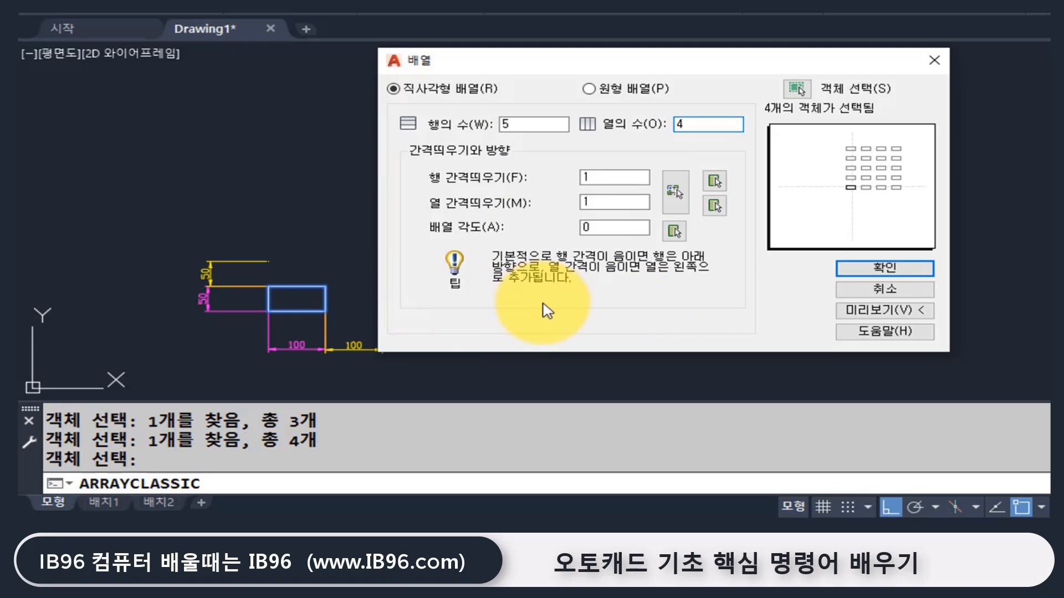
double_click(685, 124)
text(6)
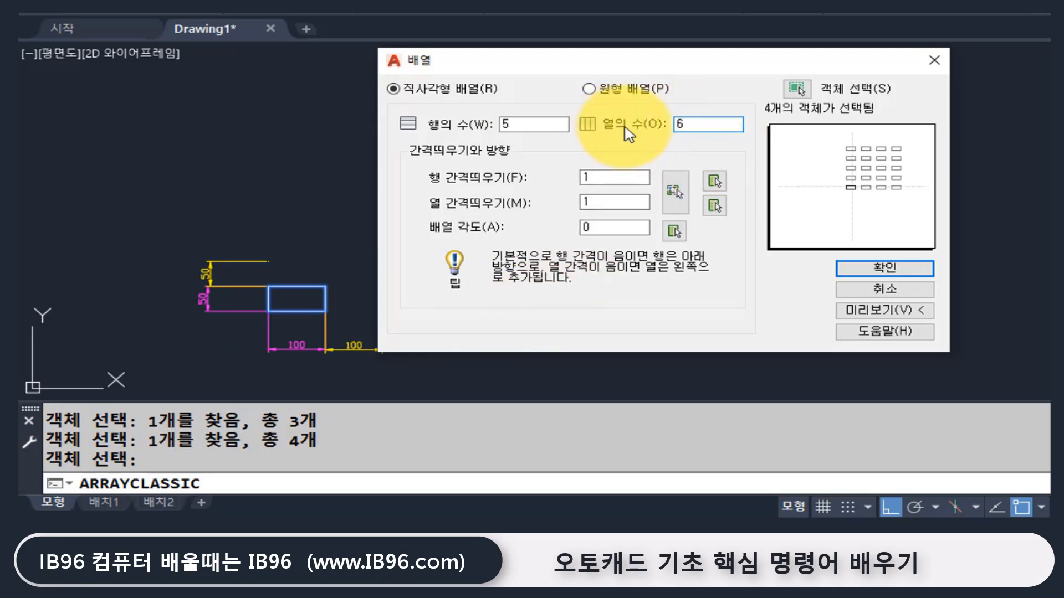
Check the row and column counts and preview the rectangular array in the drawing.
double_click(540, 124)
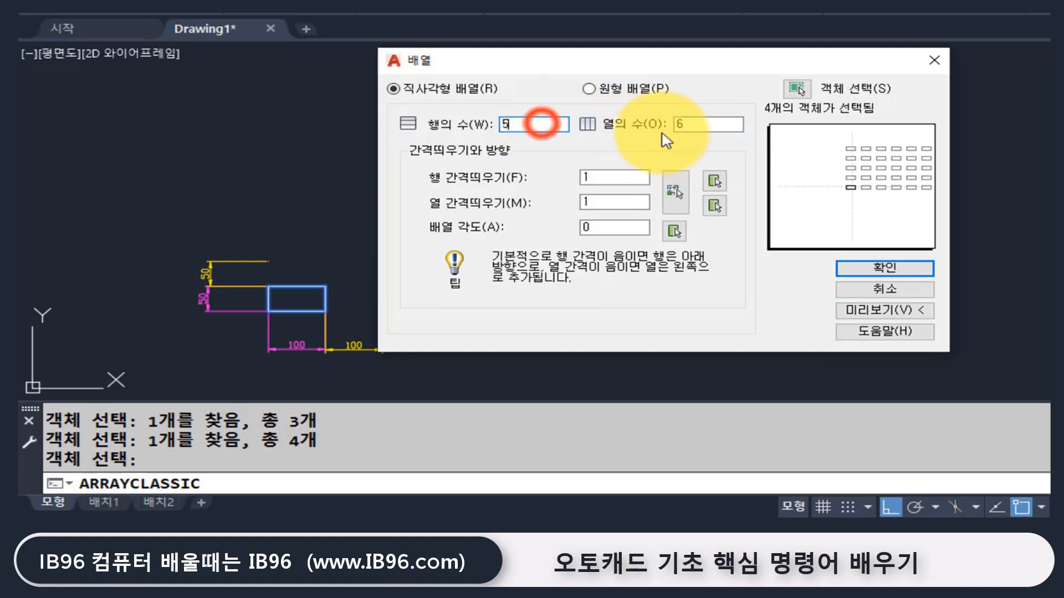
double_click(696, 125)
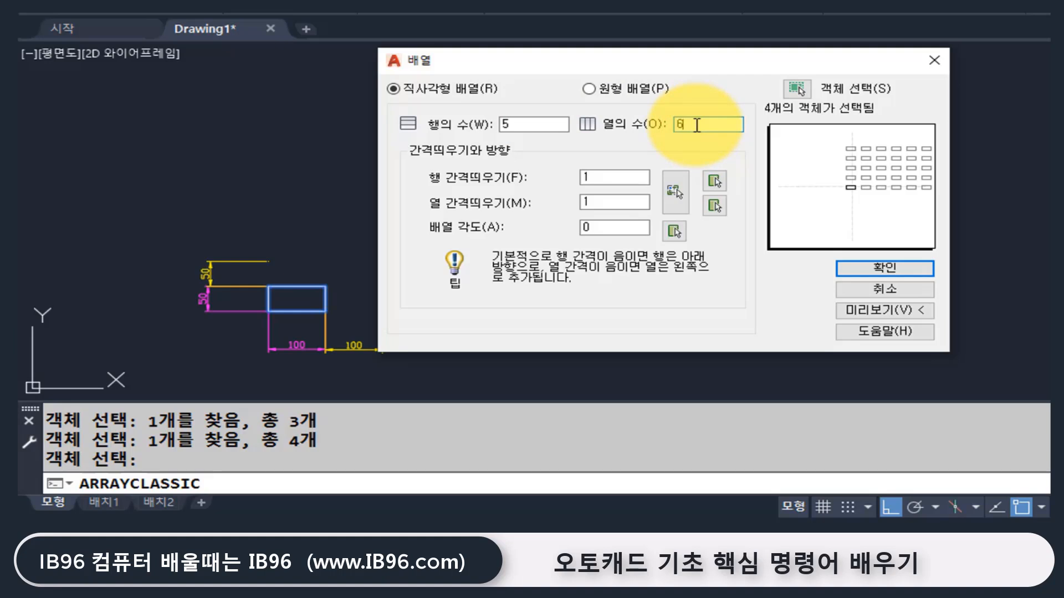
click(868, 313)
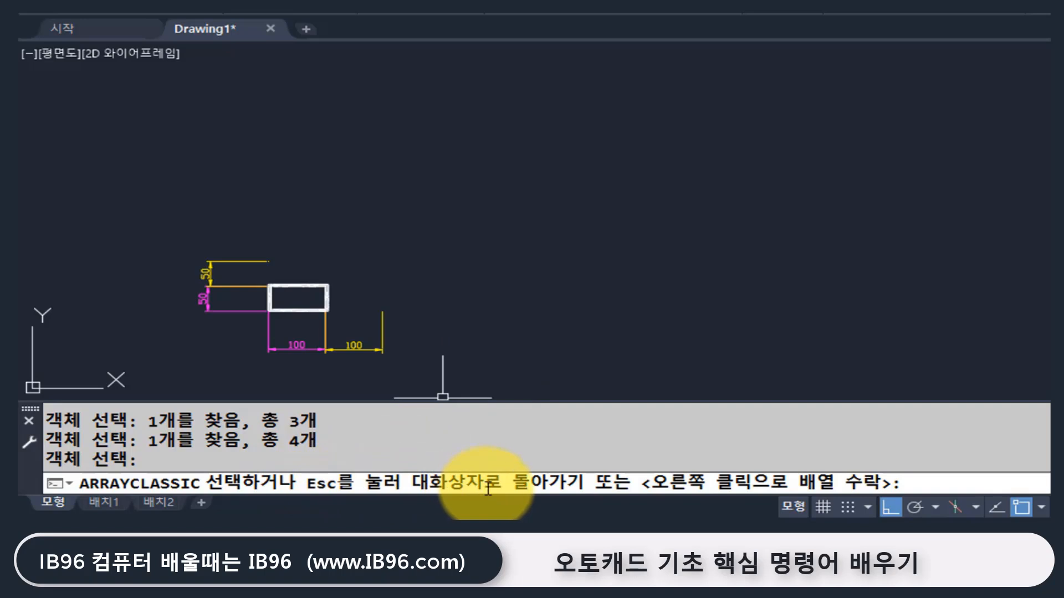
Return from the preview and set the array's row spacing to 50 and column spacing to 100.
key(Escape)
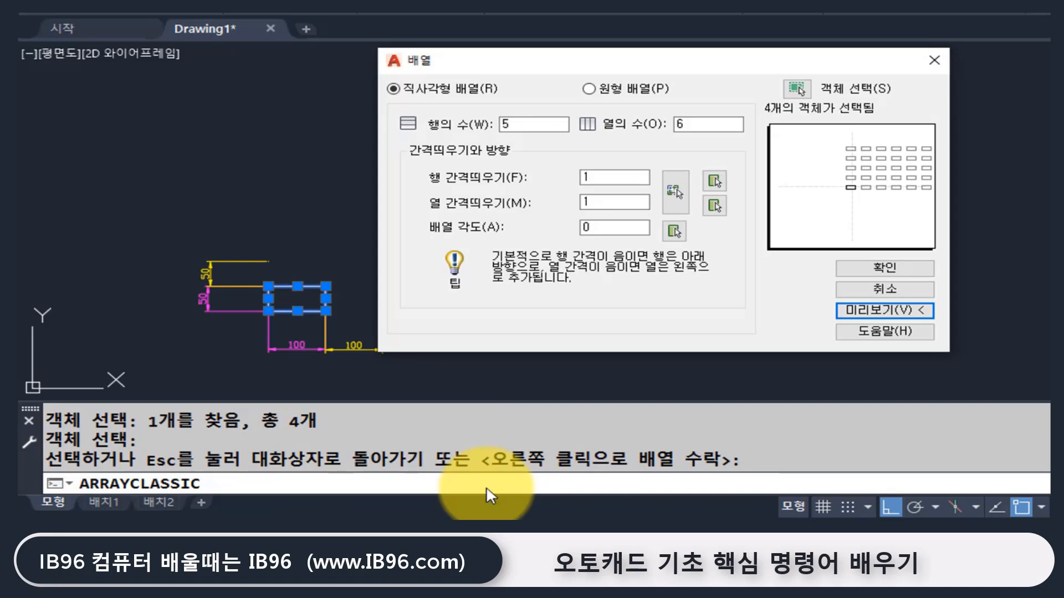
click(604, 176)
double_click(606, 201)
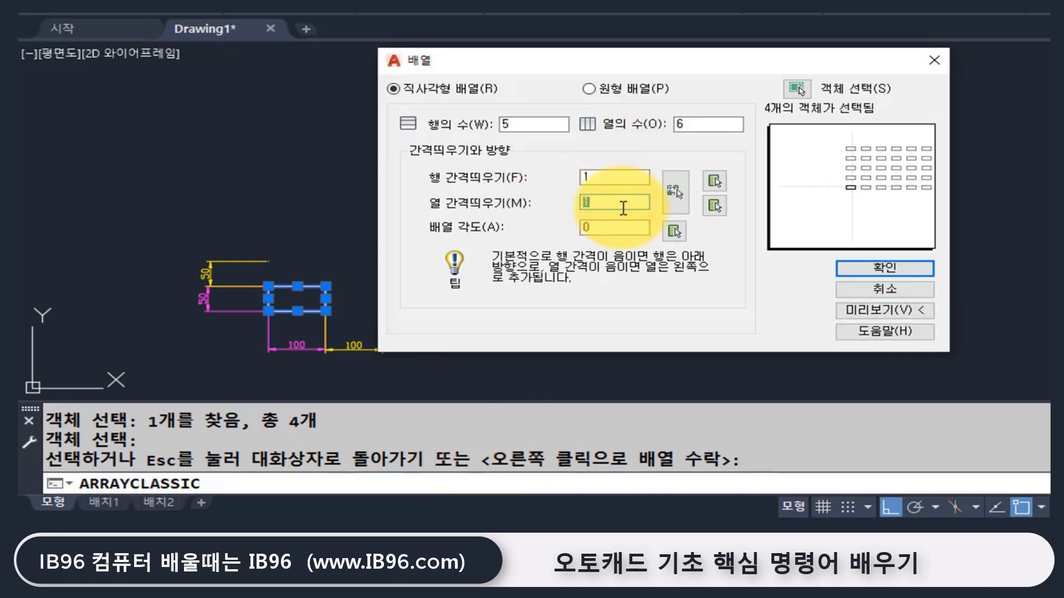
double_click(610, 176)
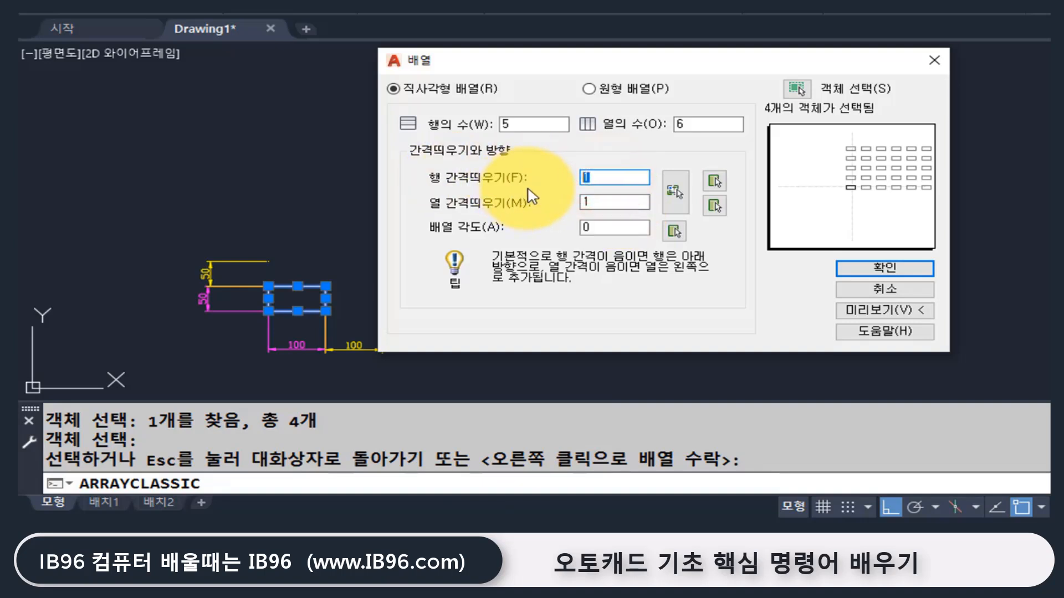
double_click(606, 200)
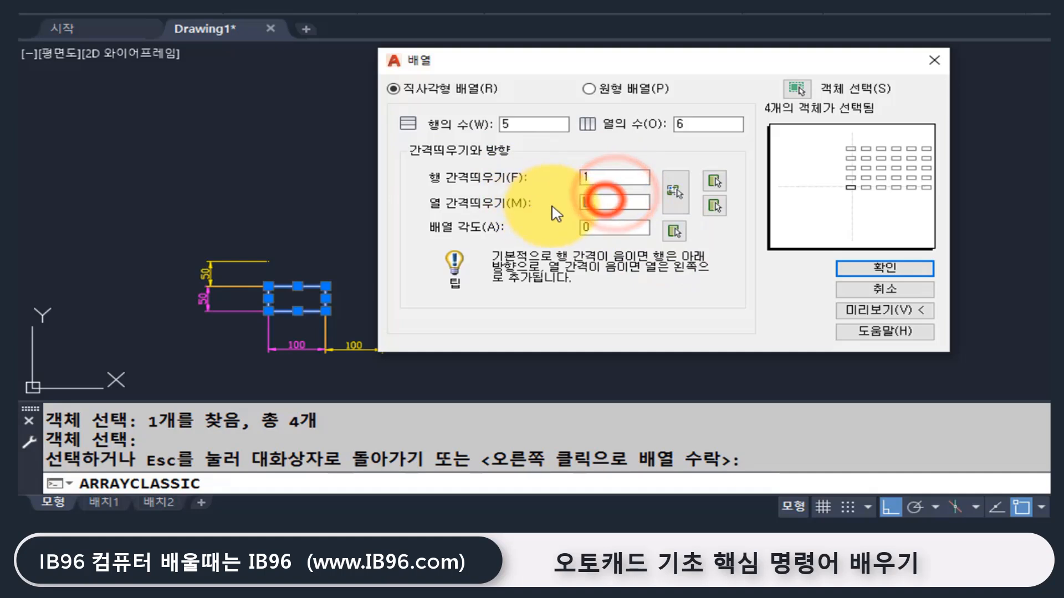
double_click(611, 177)
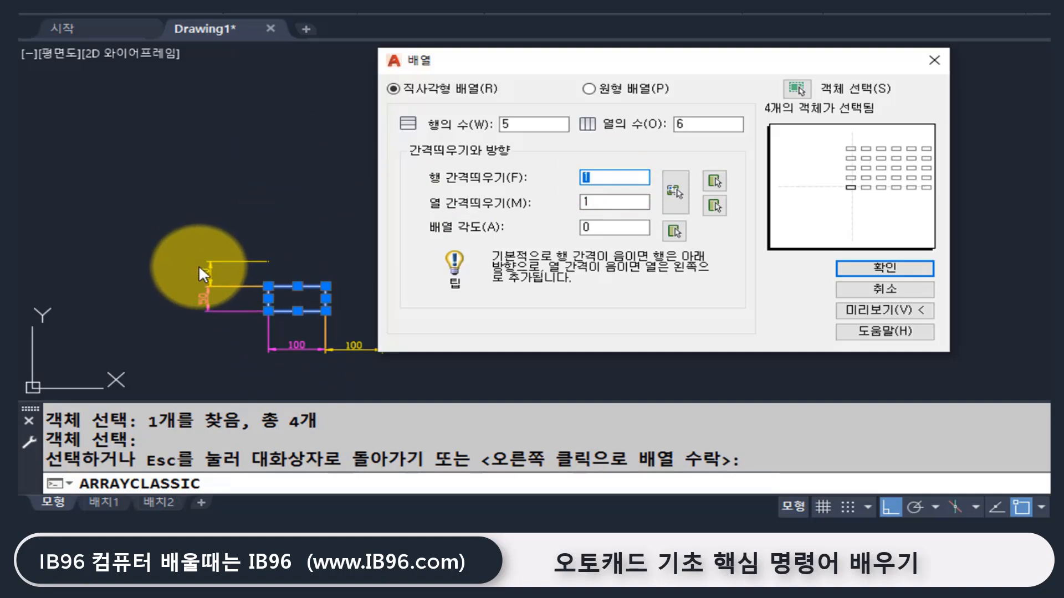
click(604, 177)
text(50)
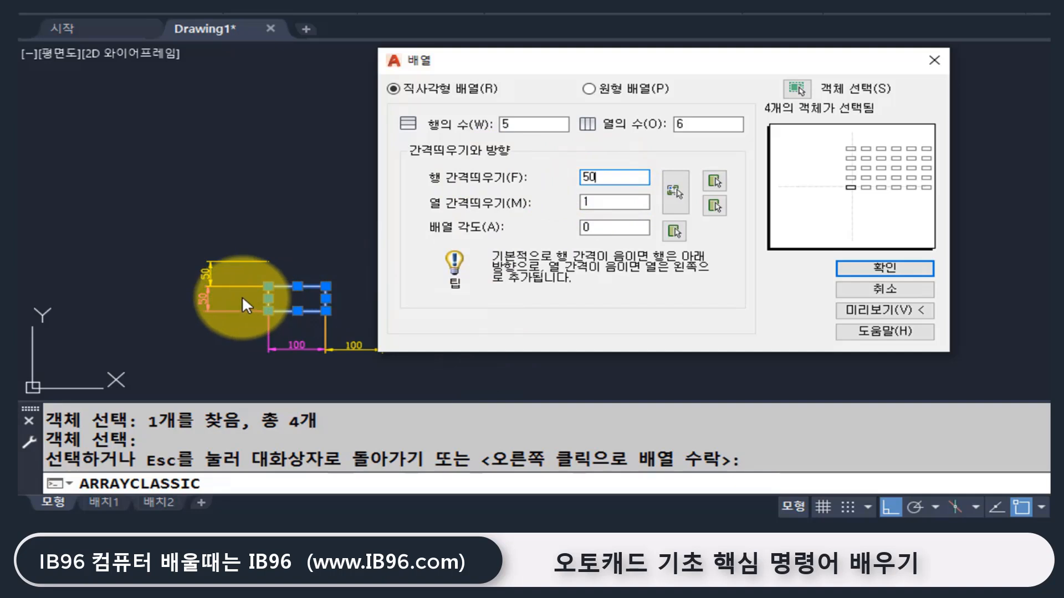
click(607, 201)
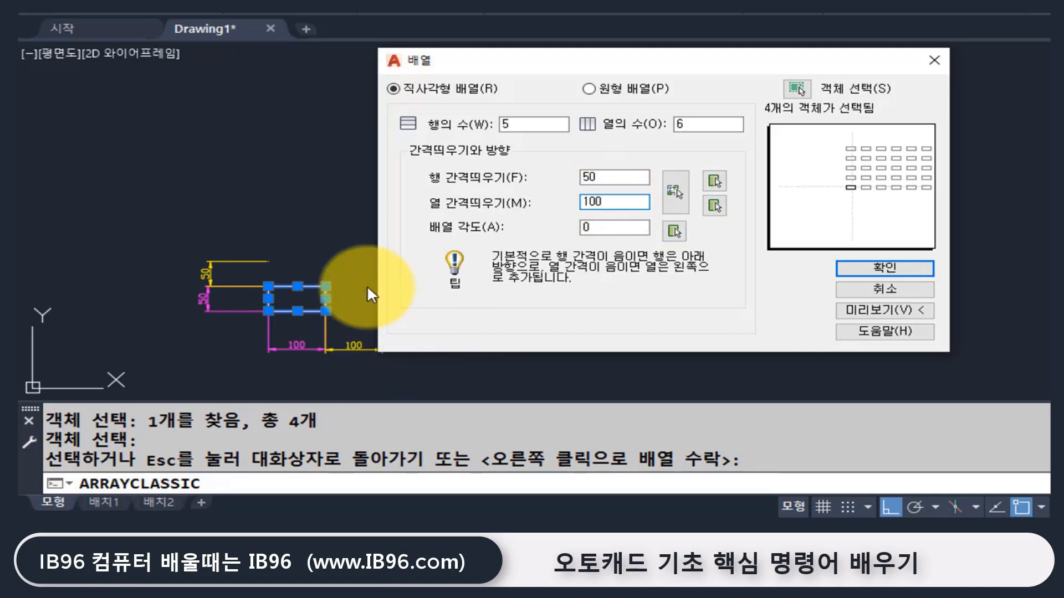
Check the row and column counts, preview the closely packed array in the drawing and return to its settings.
click(690, 124)
click(515, 124)
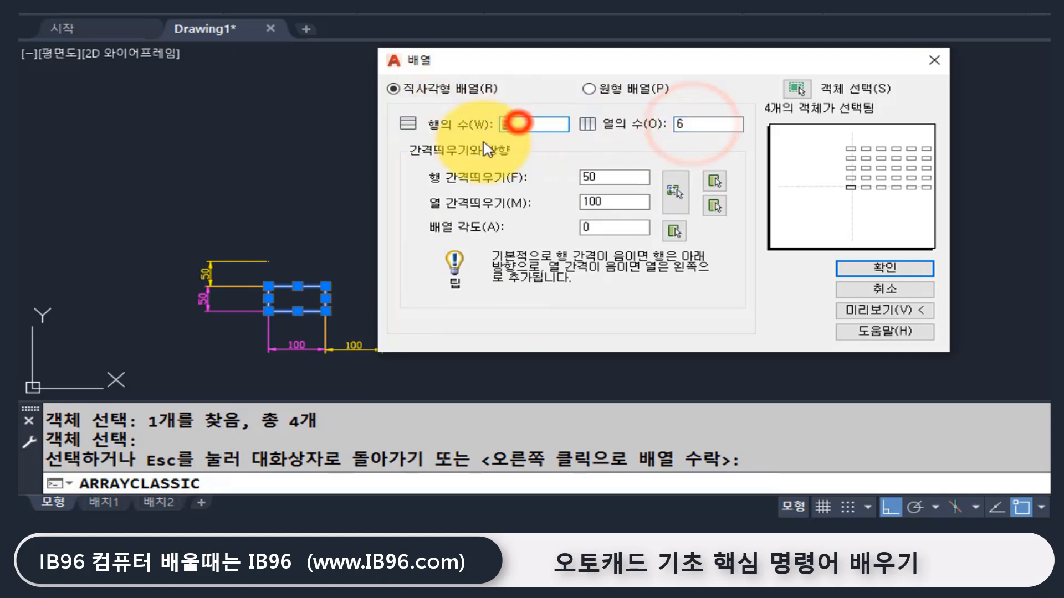
click(868, 312)
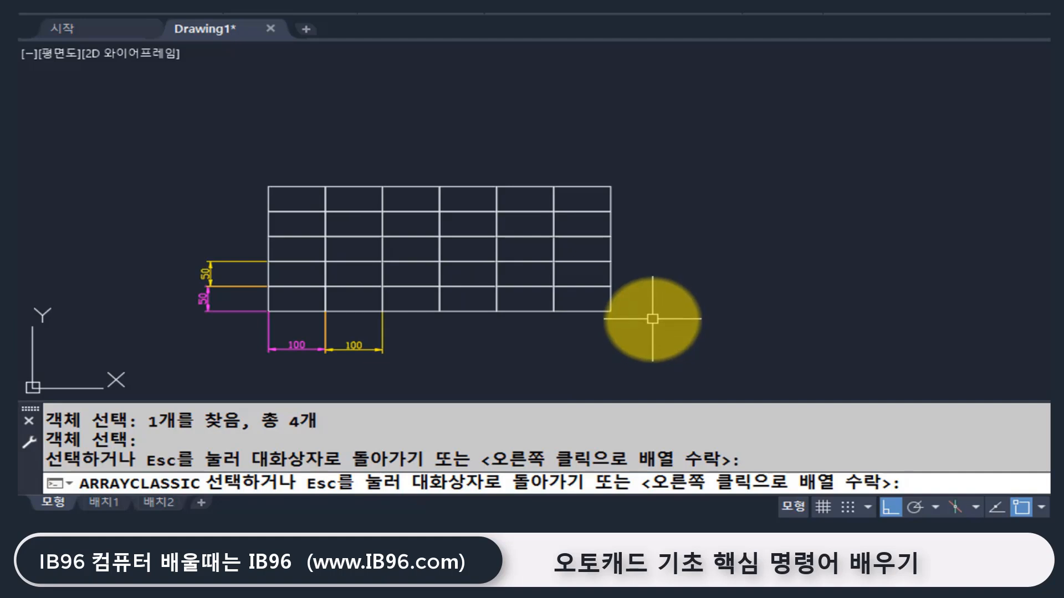
click(645, 288)
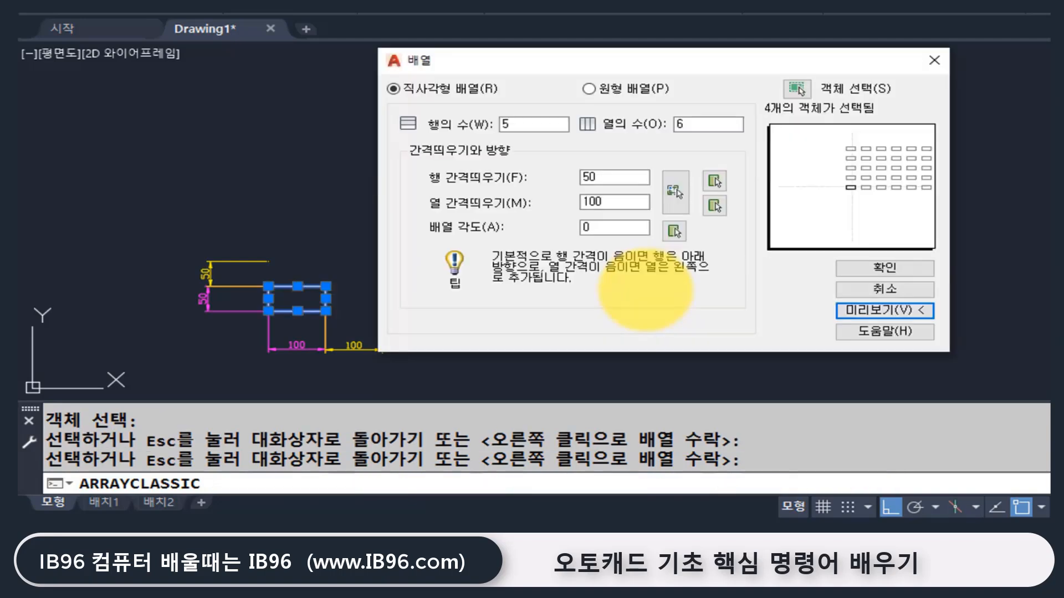
Set the row spacing to 100 and the column spacing to 200, preview the rectangular array and accept it.
double_click(615, 177)
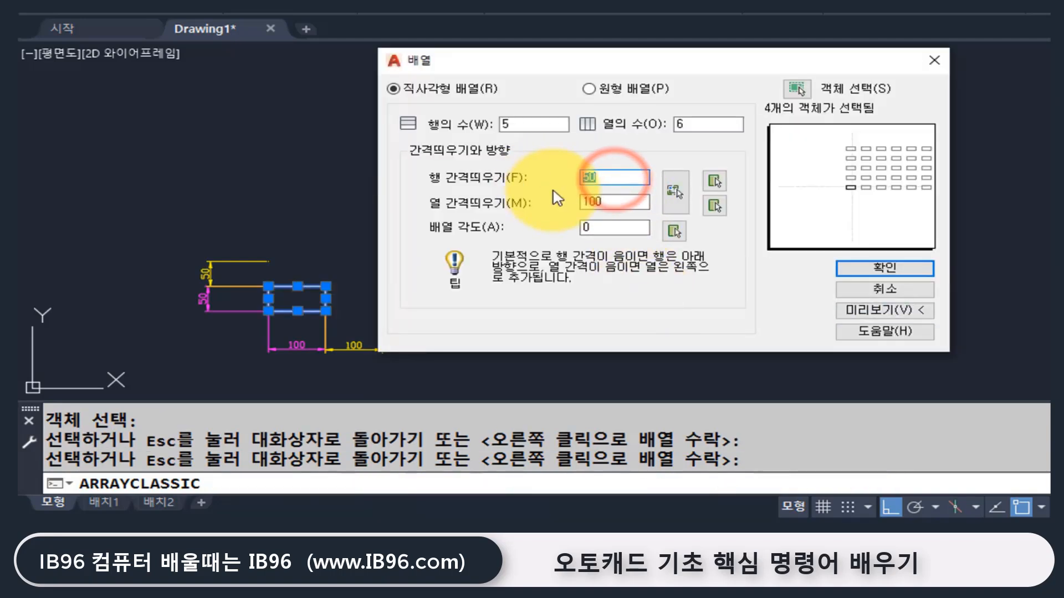
double_click(615, 203)
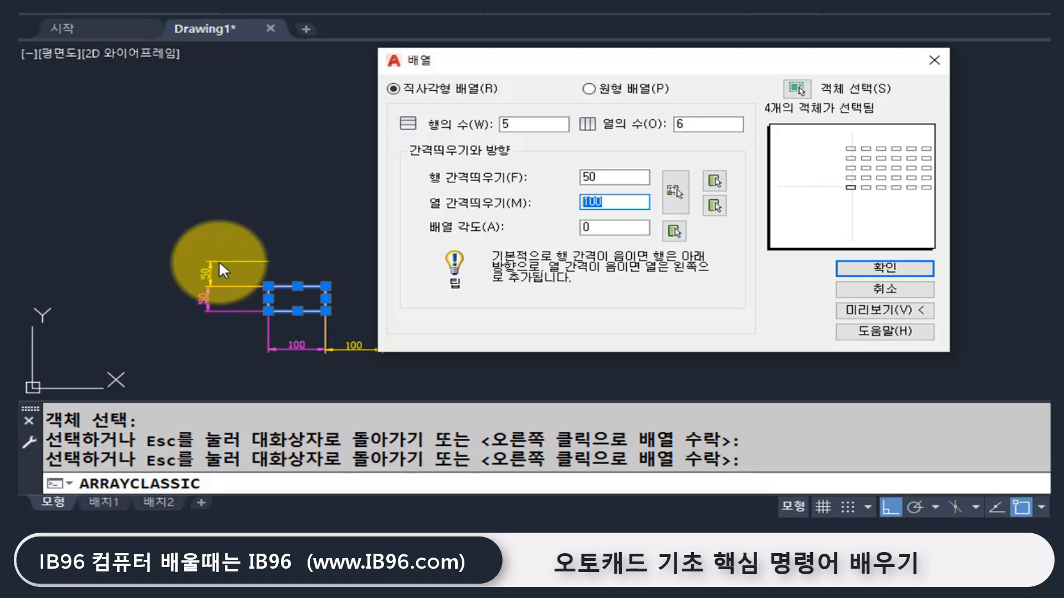
double_click(604, 176)
text(100)
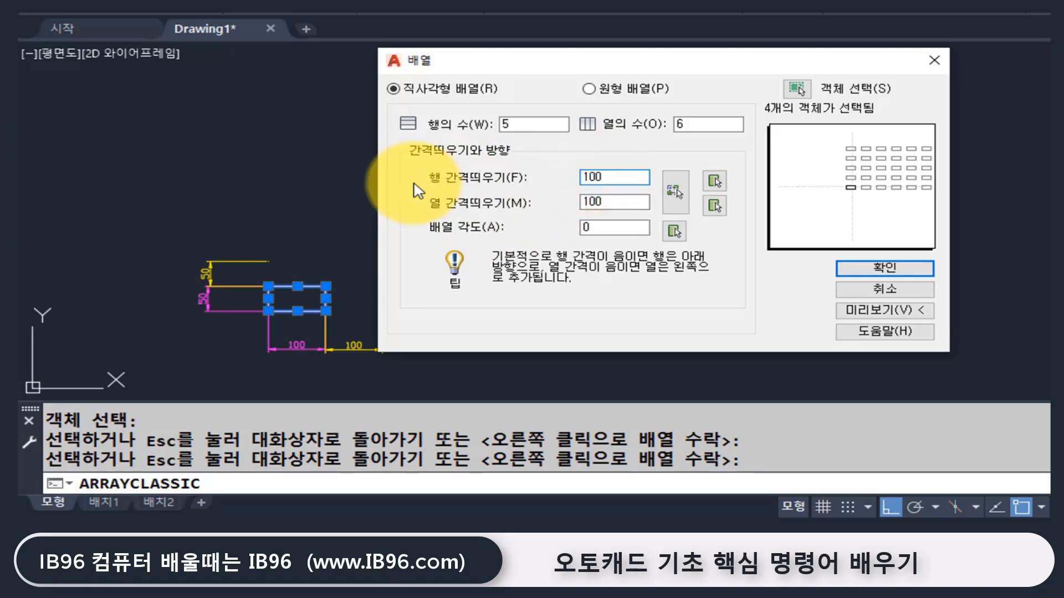
drag(466, 61, 497, 64)
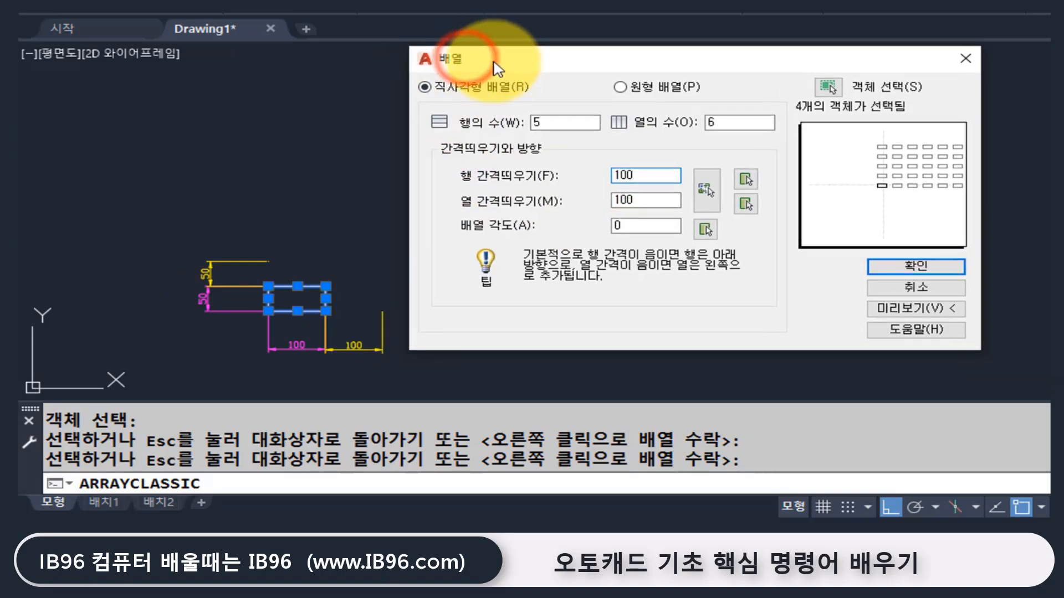
double_click(633, 200)
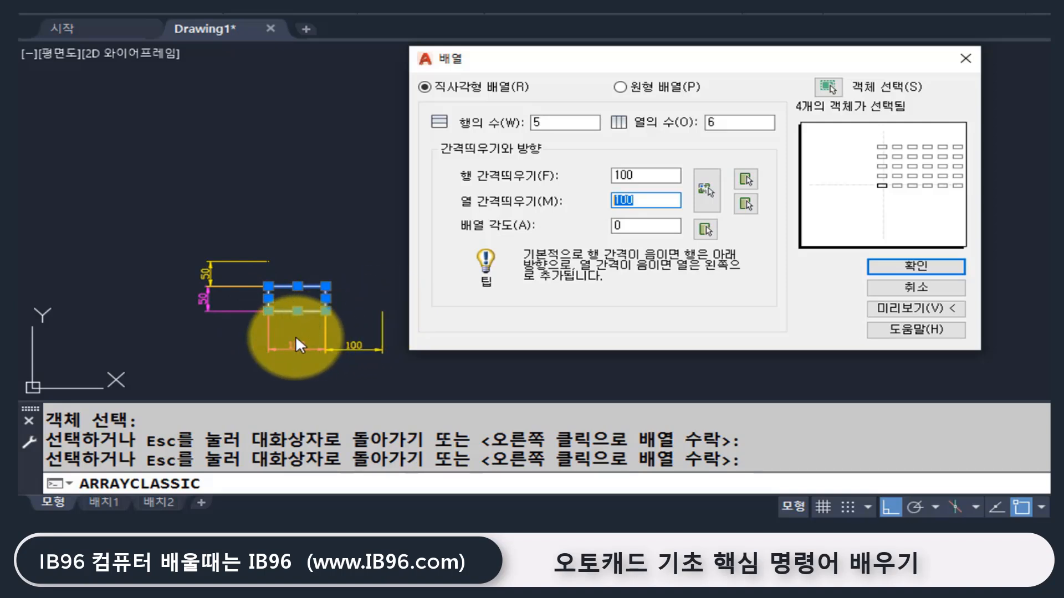
click(646, 201)
text(200)
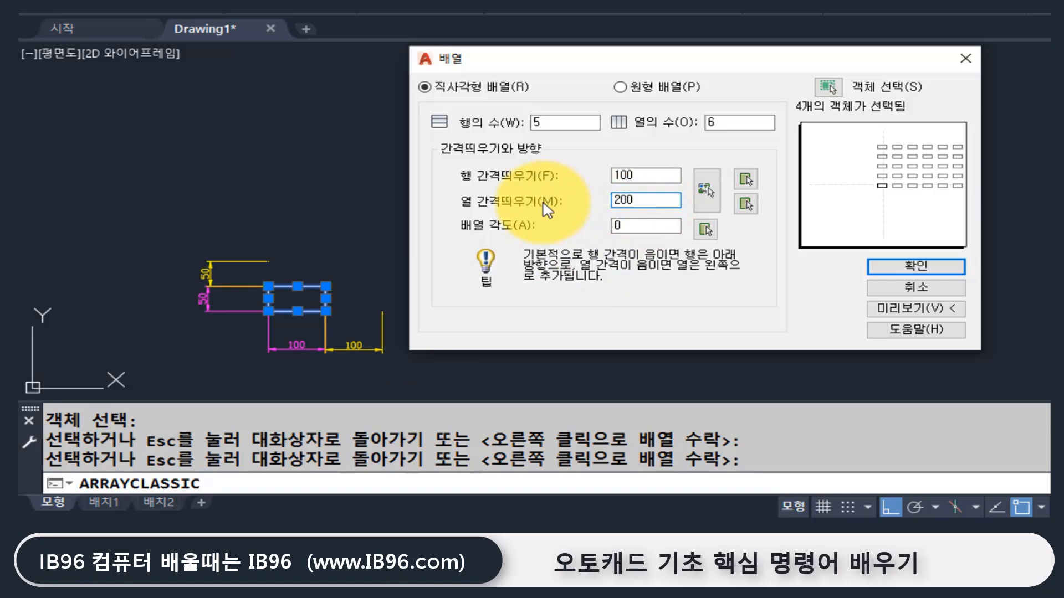
click(896, 310)
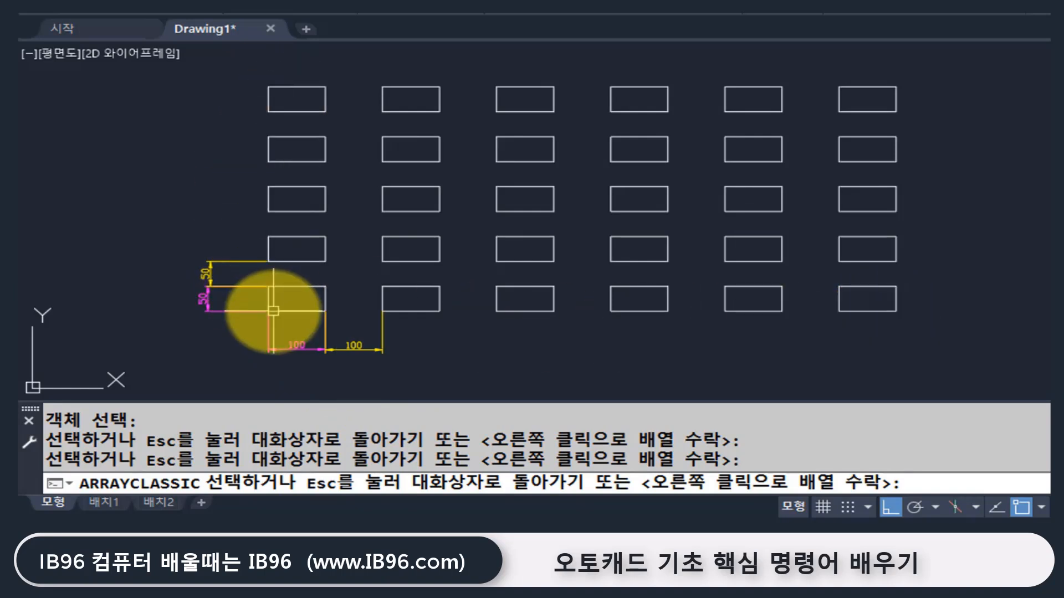
right_click(449, 364)
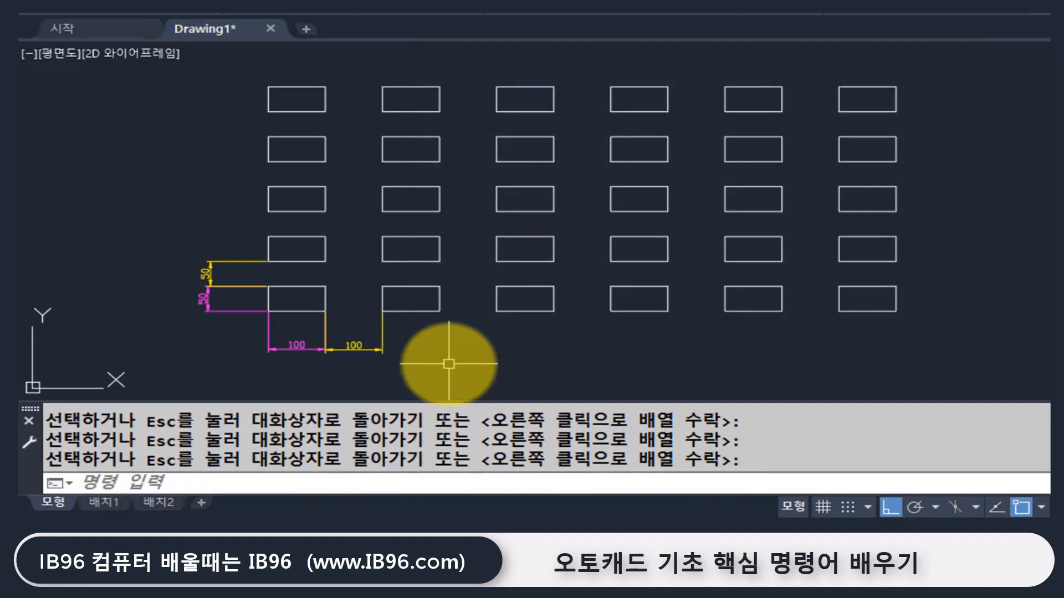
Select single lines in several rectangles of the array to examine them as separate objects, clearing the selection each time.
click(297, 286)
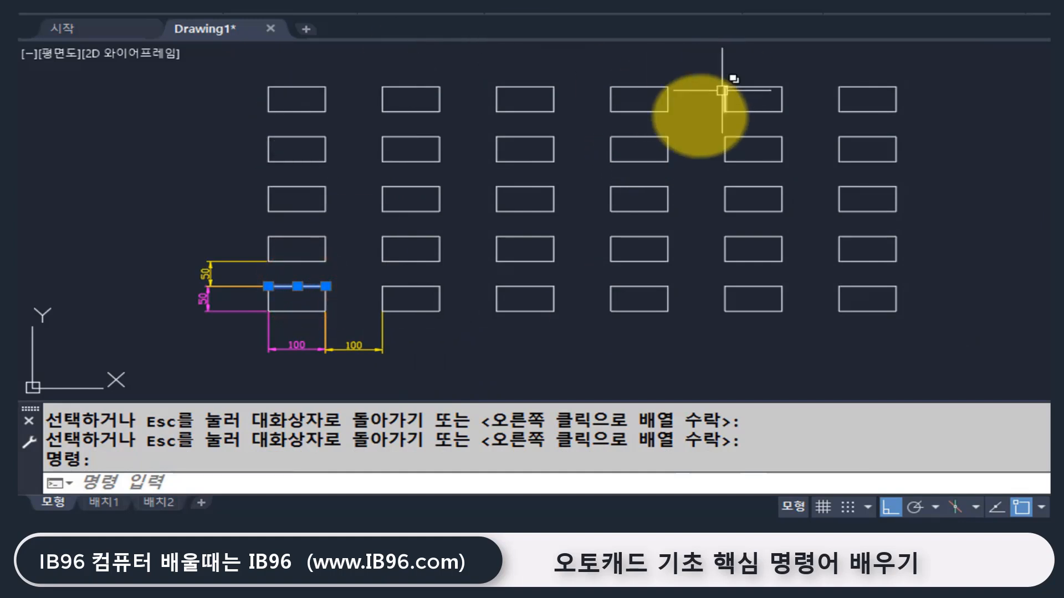
key(Escape)
click(302, 309)
key(Escape)
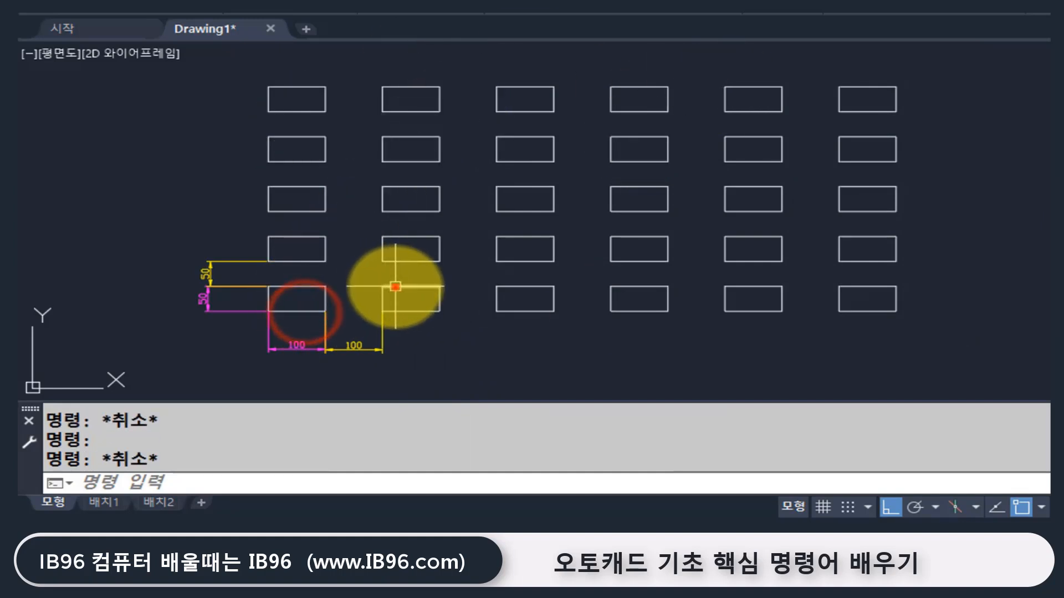
click(395, 287)
click(532, 305)
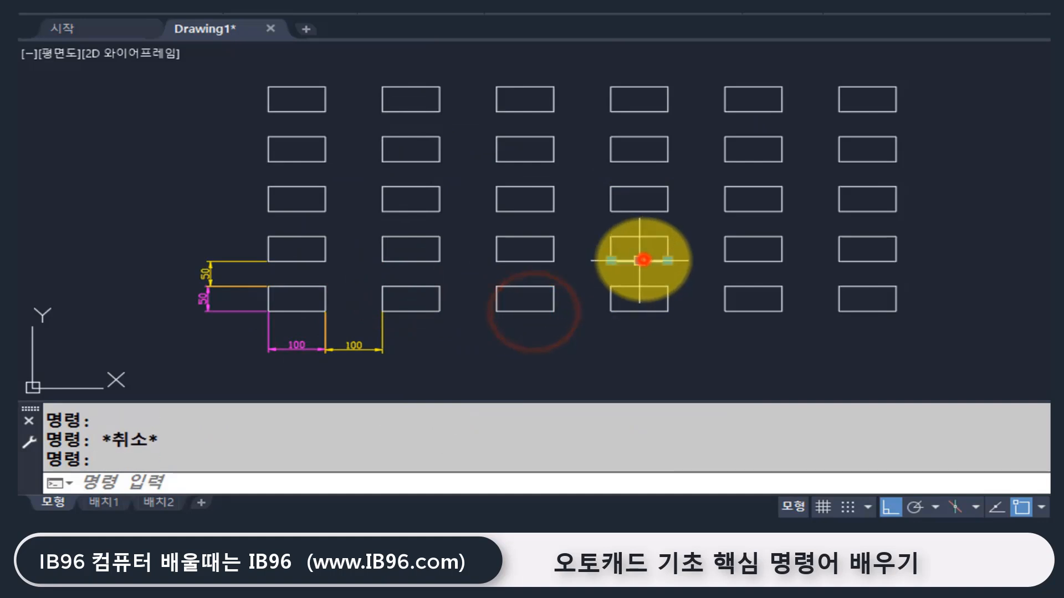
click(642, 261)
key(Escape)
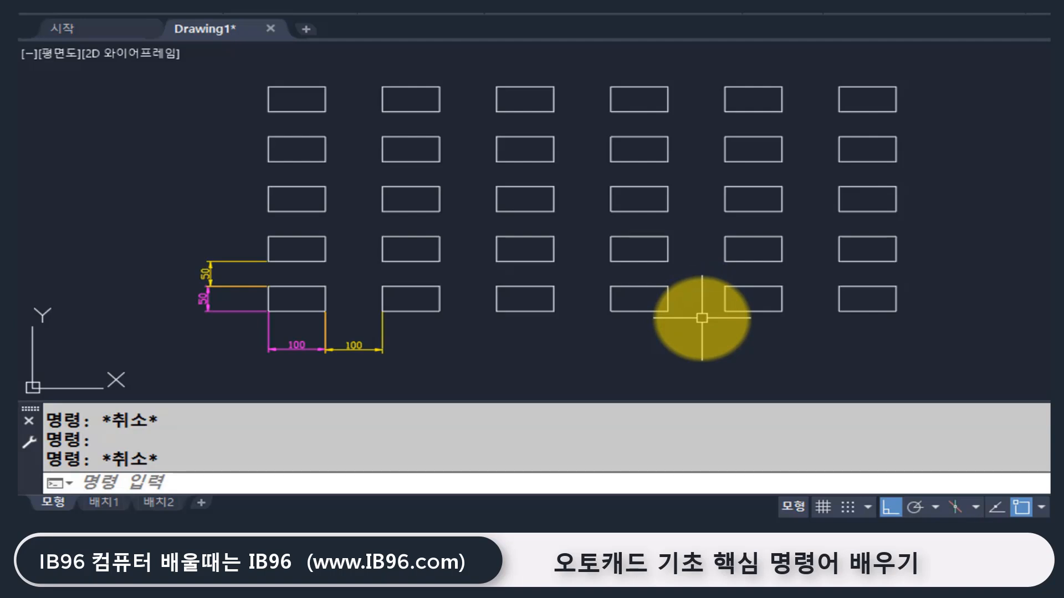
Erase all rectangles and dimensions in the drawing with the E alias and a crossing window.
text(e)
key(Return)
click(935, 354)
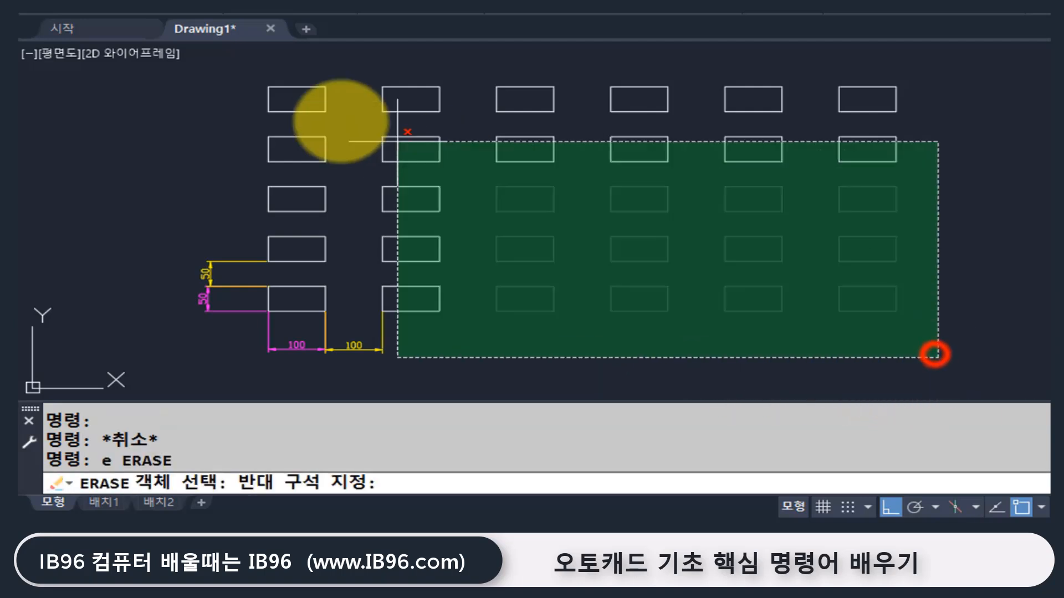
click(198, 69)
key(Return)
text(ar)
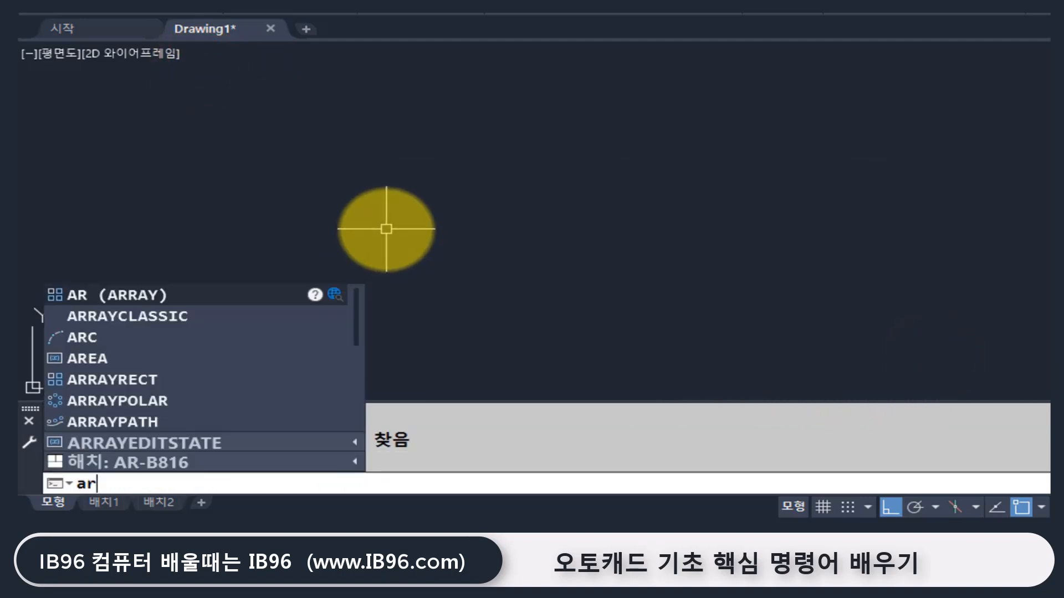
click(240, 320)
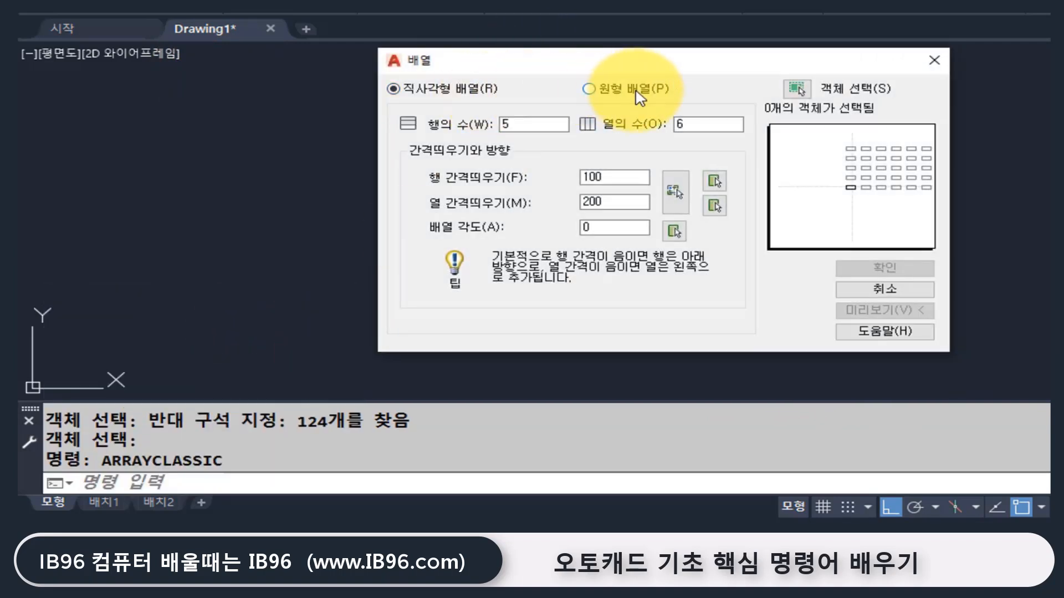
key(Escape)
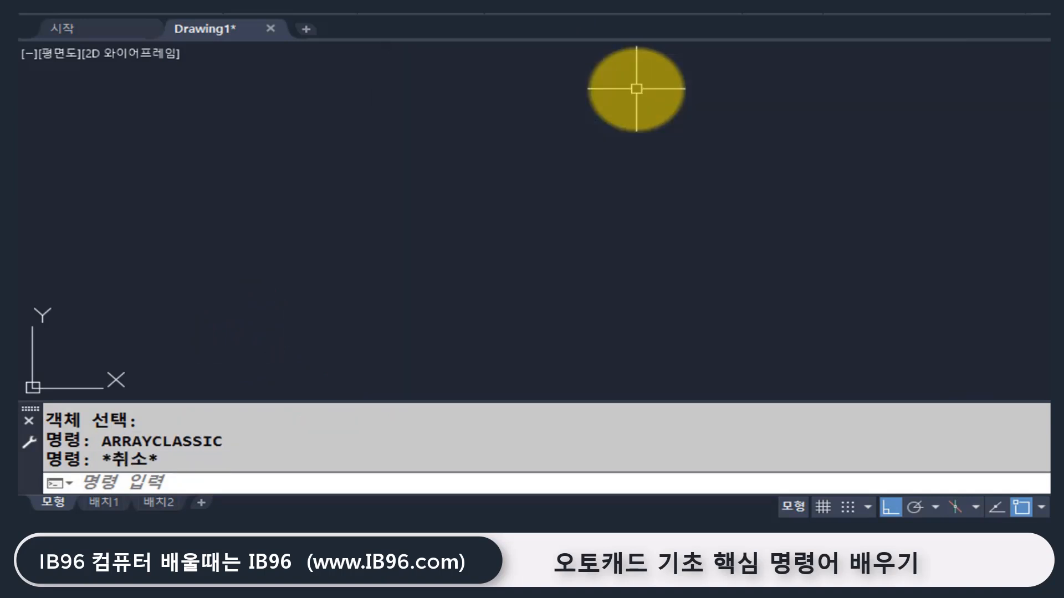
key(Escape)
key(Escape)
Draw a horizontal line about 240 units long in the middle of the empty drawing with the L alias.
text(l)
key(Return)
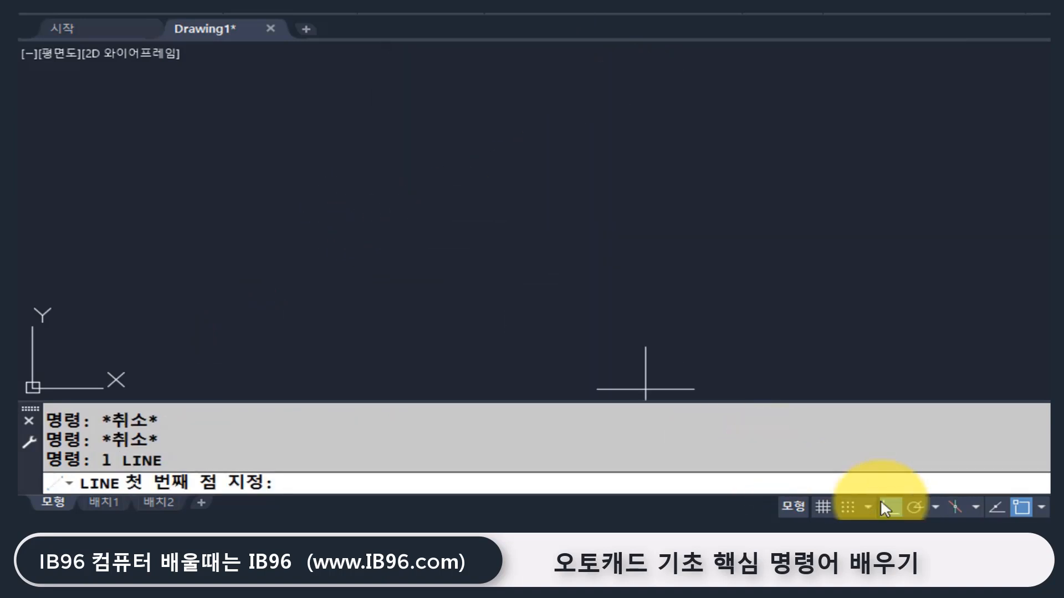
click(361, 219)
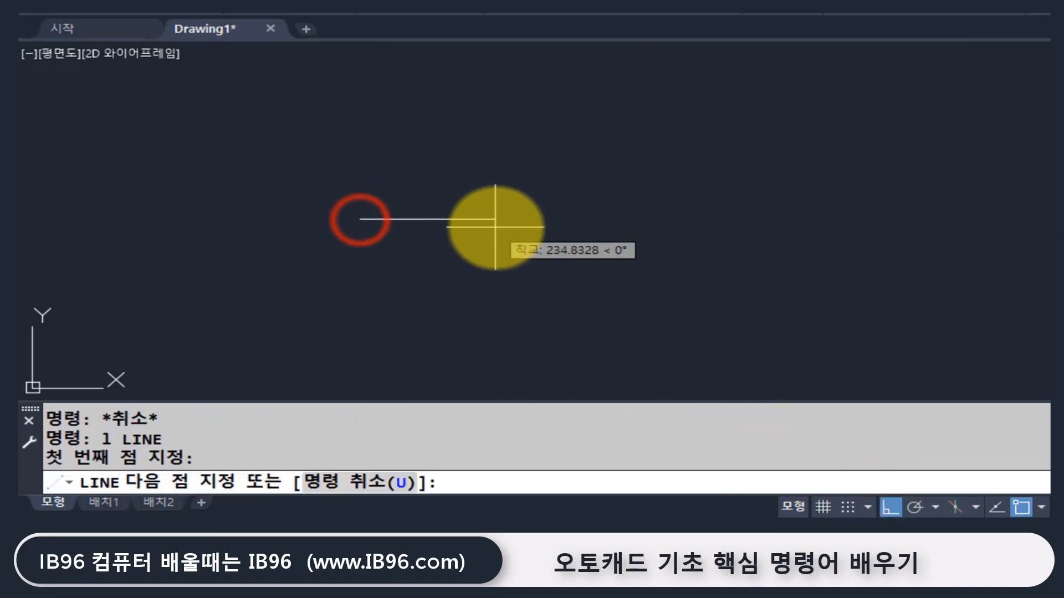
click(501, 227)
key(Return)
Draw a circle with a radius of about 49 centred on the line's right end, and turn Ortho off.
text(c)
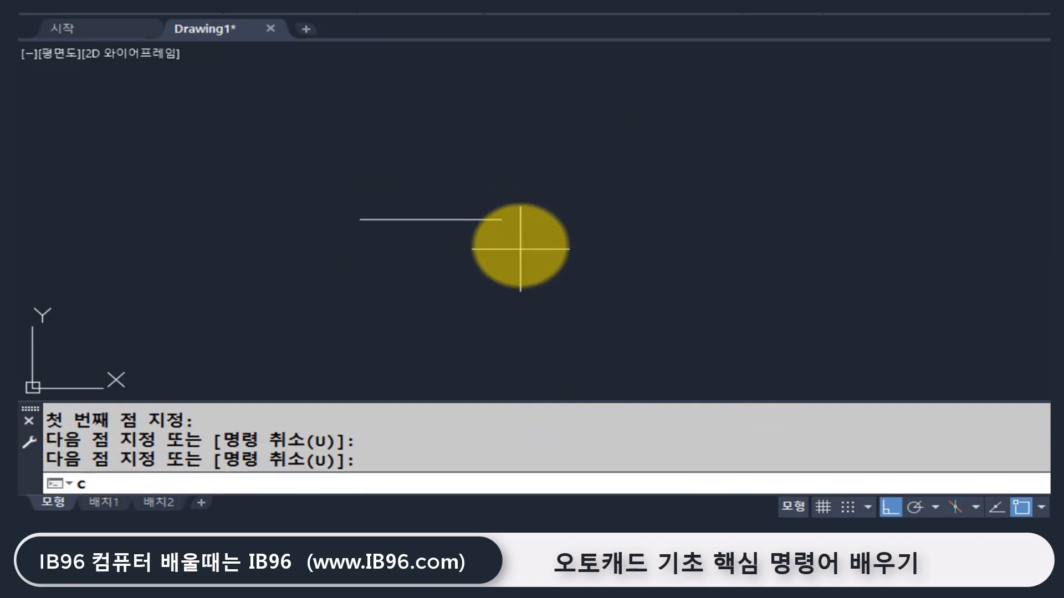
key(Return)
click(502, 219)
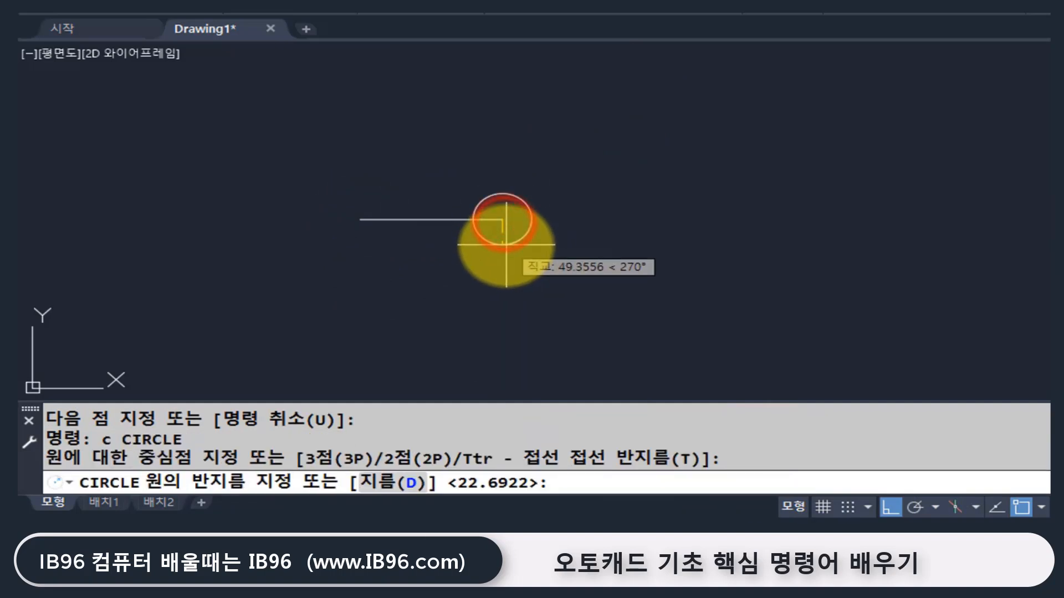
click(505, 245)
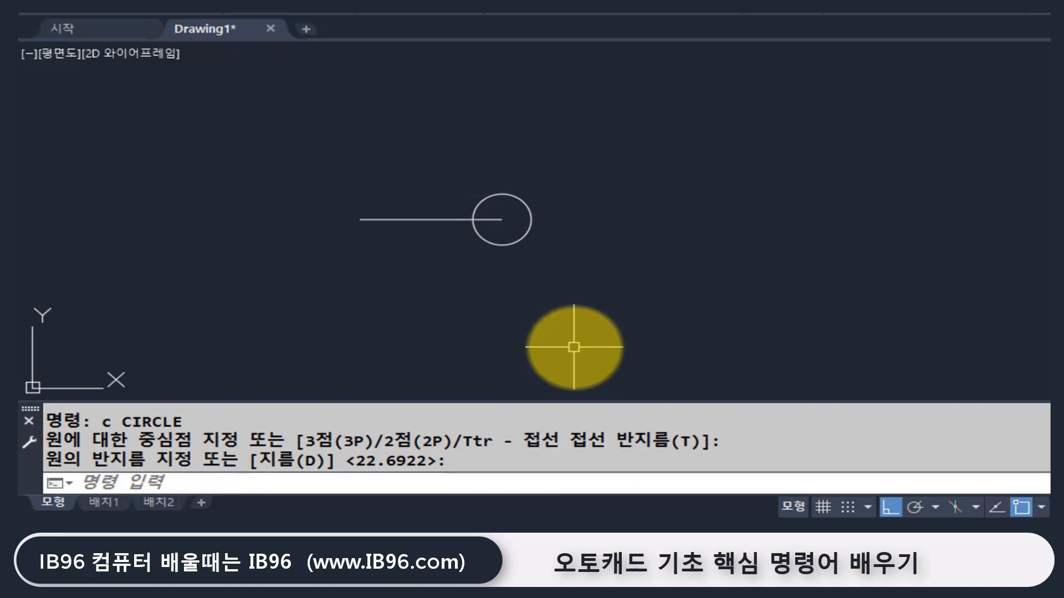
key(F8)
key(Escape)
Try to rotate the line and circle freely about the line's left end with the RO alias.
text(ro)
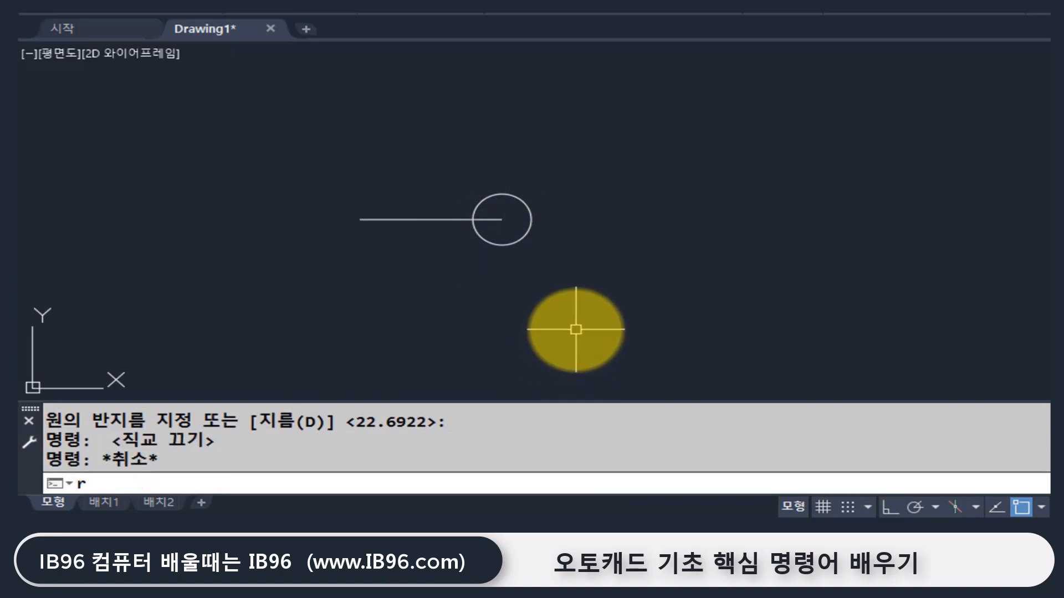
key(Return)
click(556, 256)
click(442, 145)
key(Return)
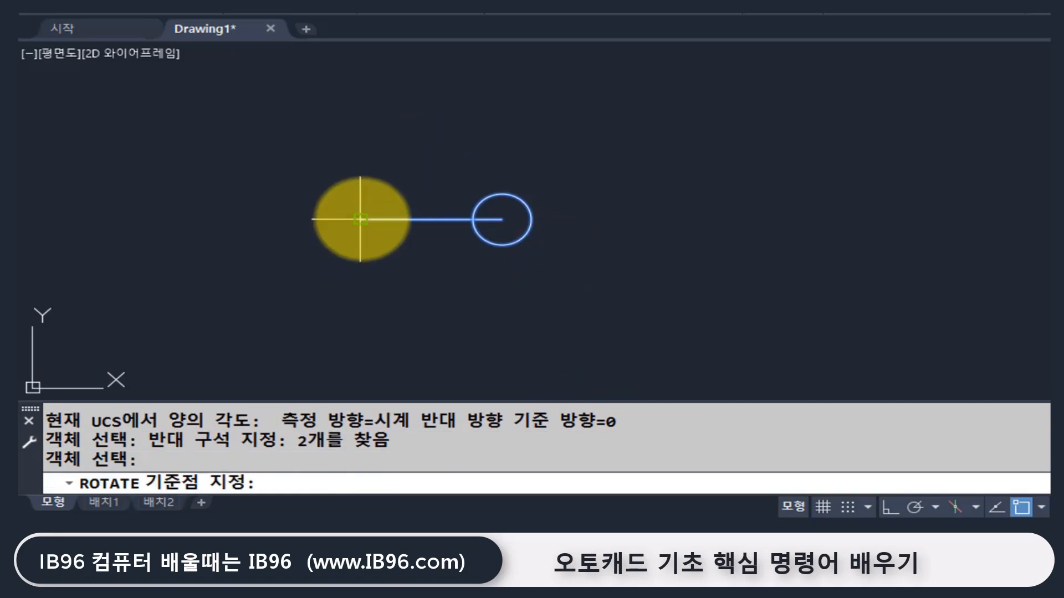
click(361, 220)
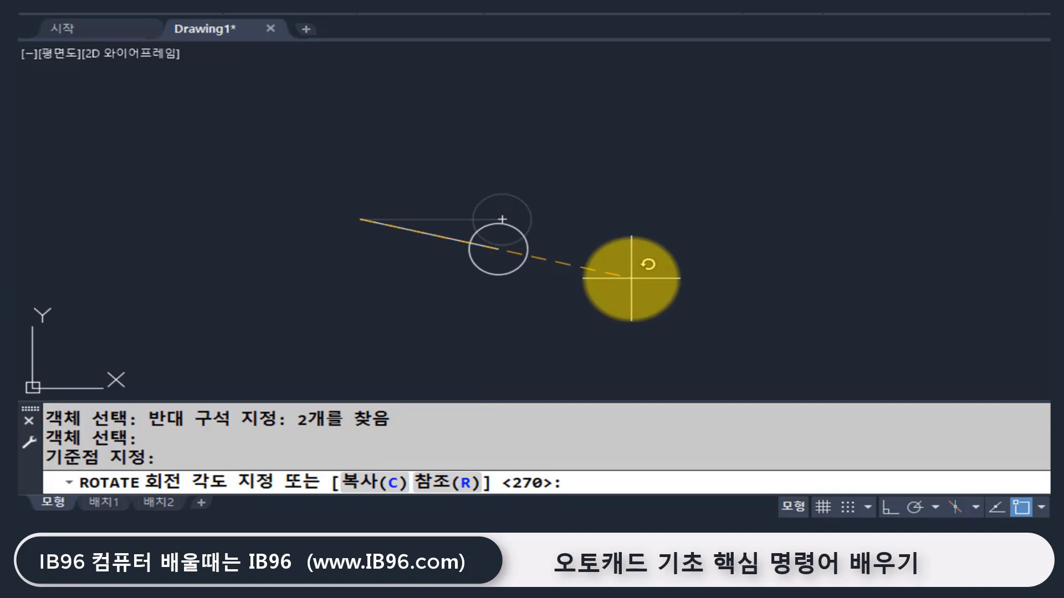
key(Escape)
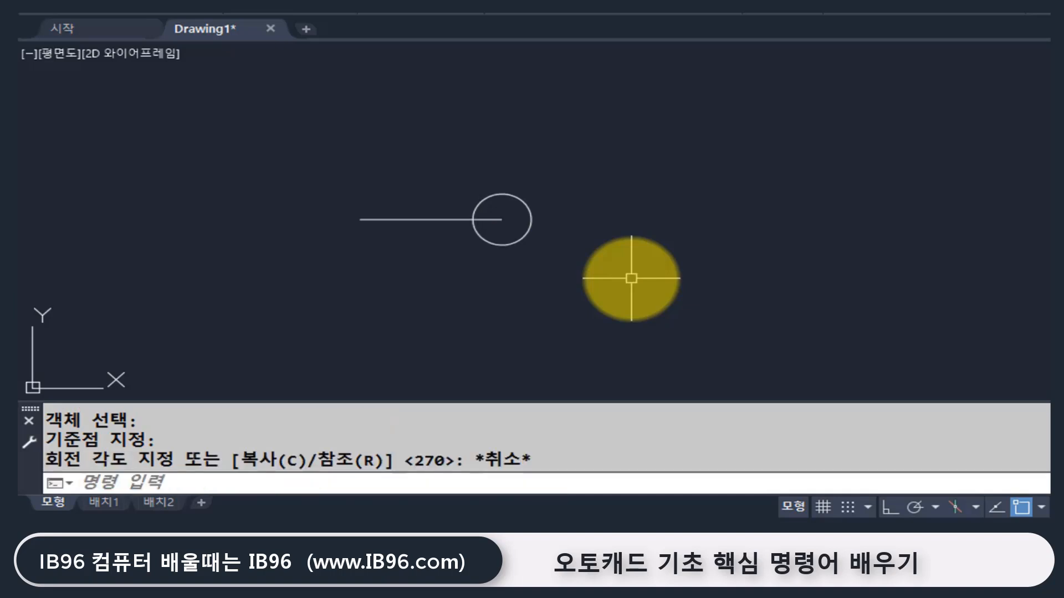
Start ARRAYCLASSIC, choose the polar array type, and select the line and the circle as the objects to array.
text(ar)
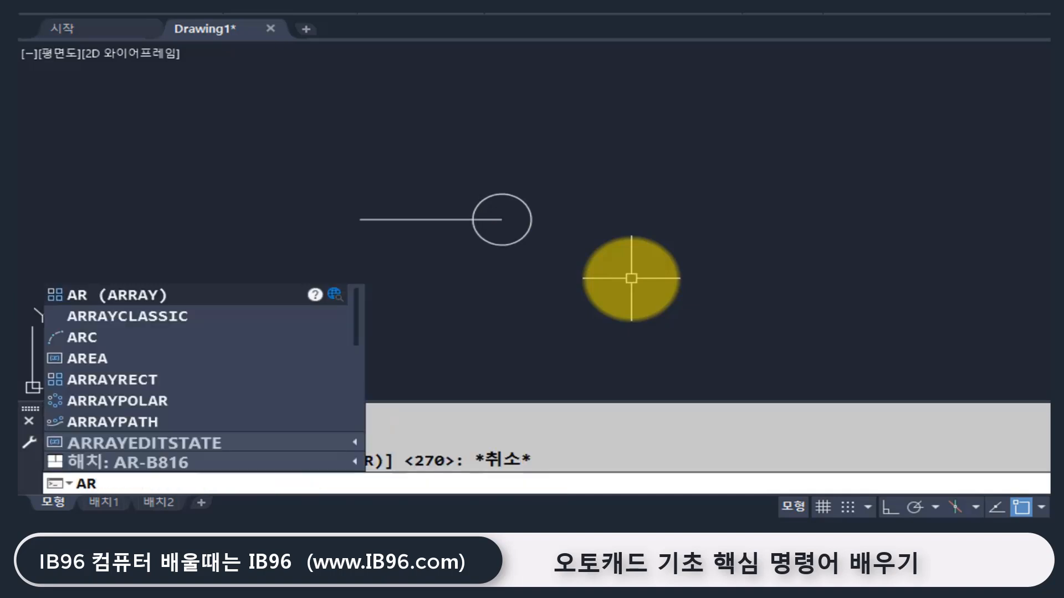
click(179, 318)
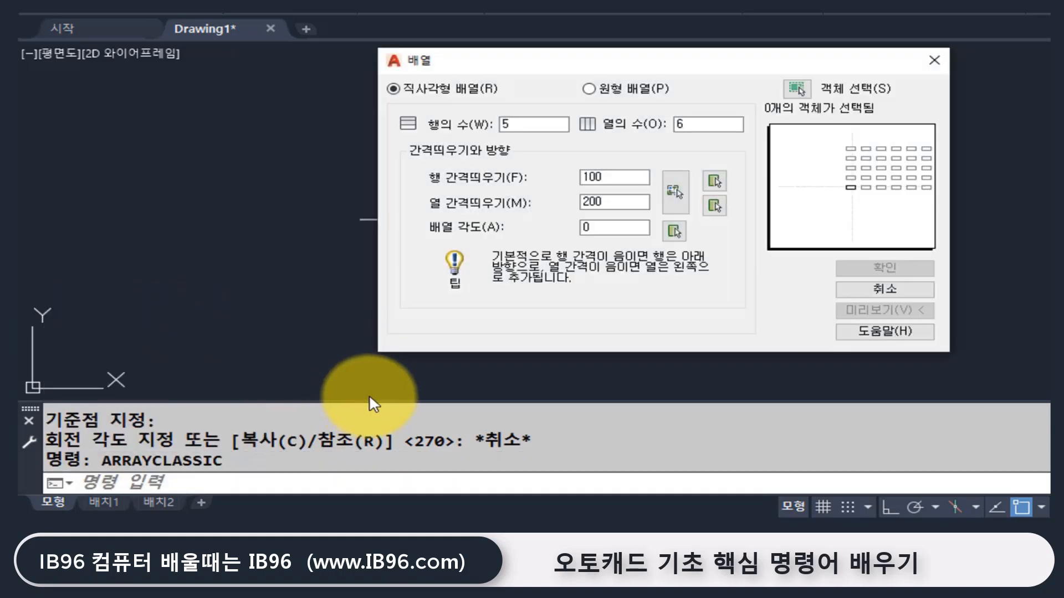
click(466, 90)
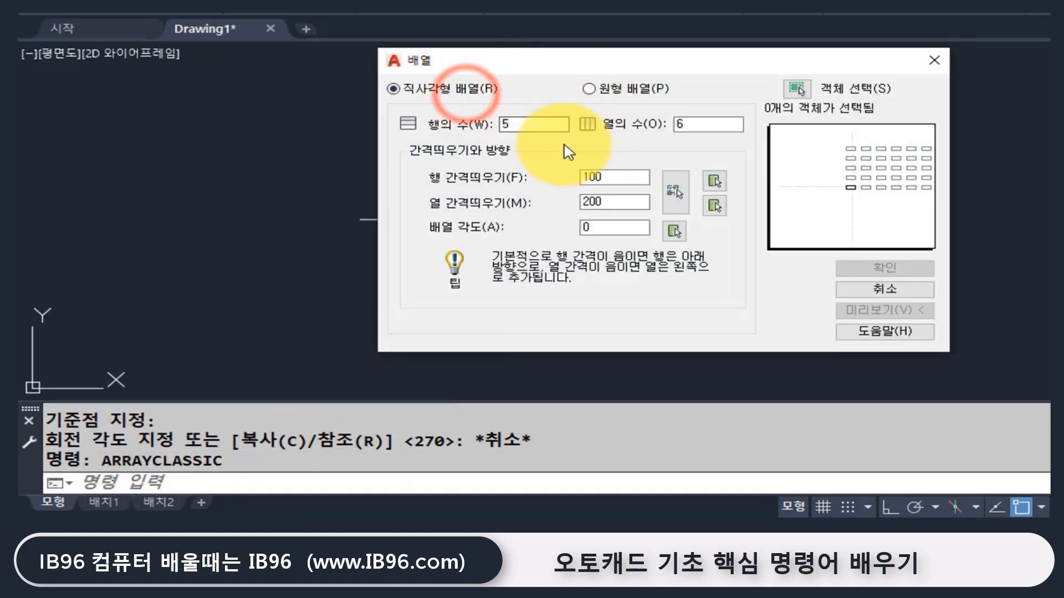
click(620, 94)
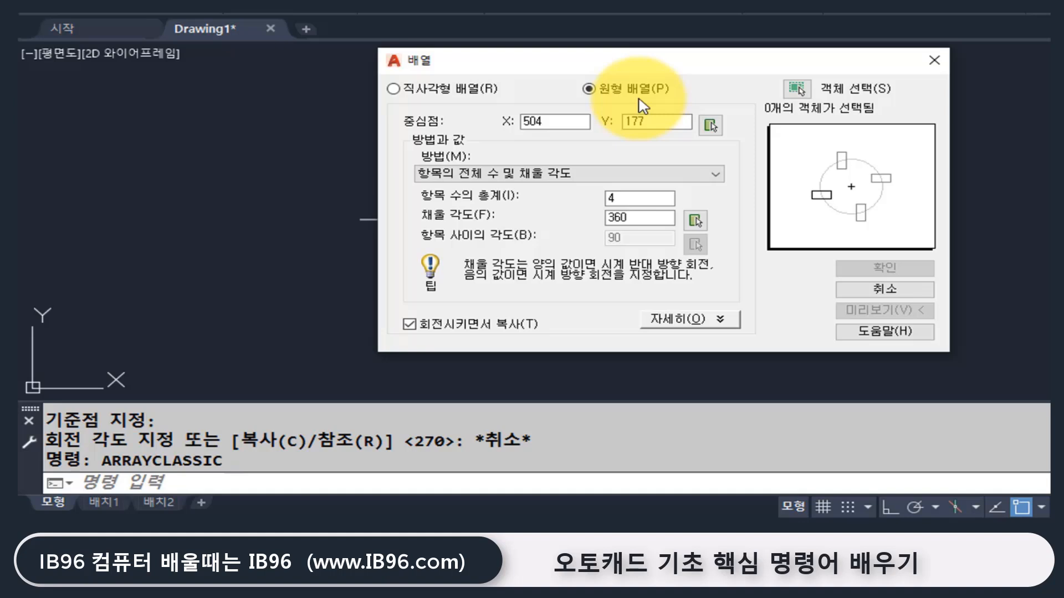
click(796, 88)
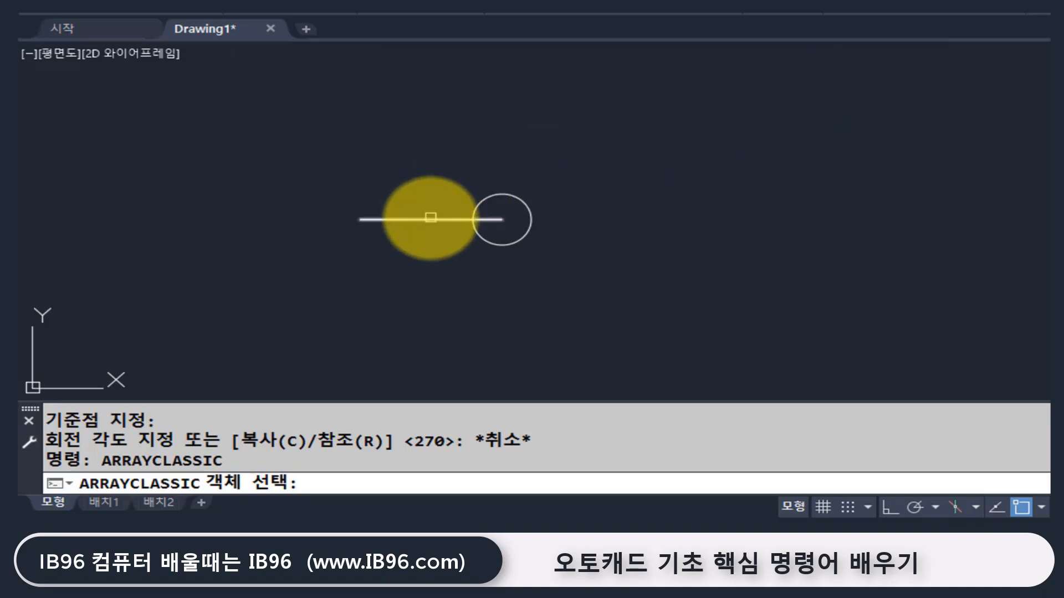
click(430, 218)
click(506, 245)
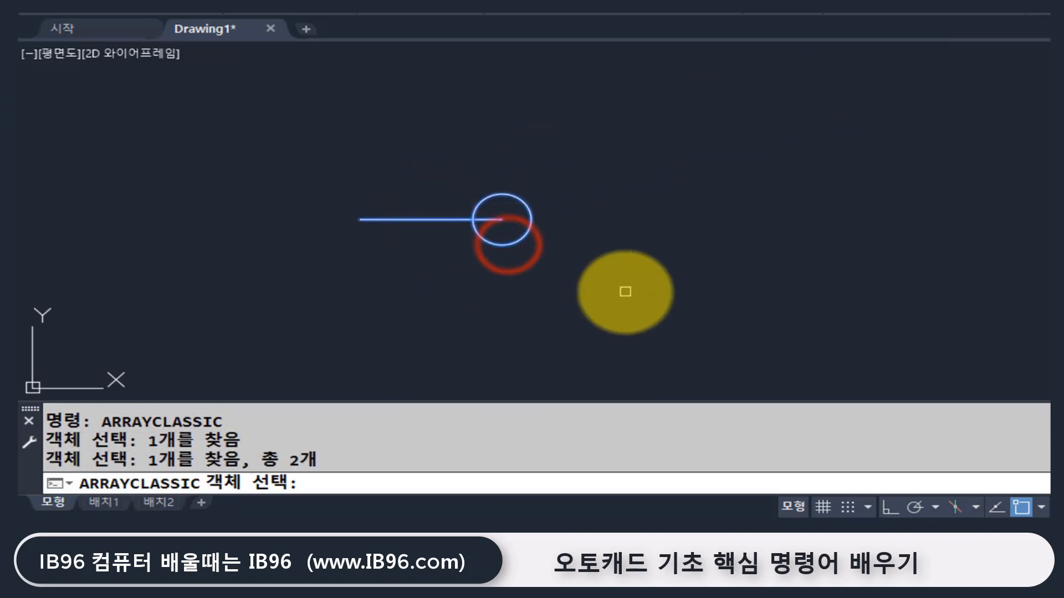
key(Return)
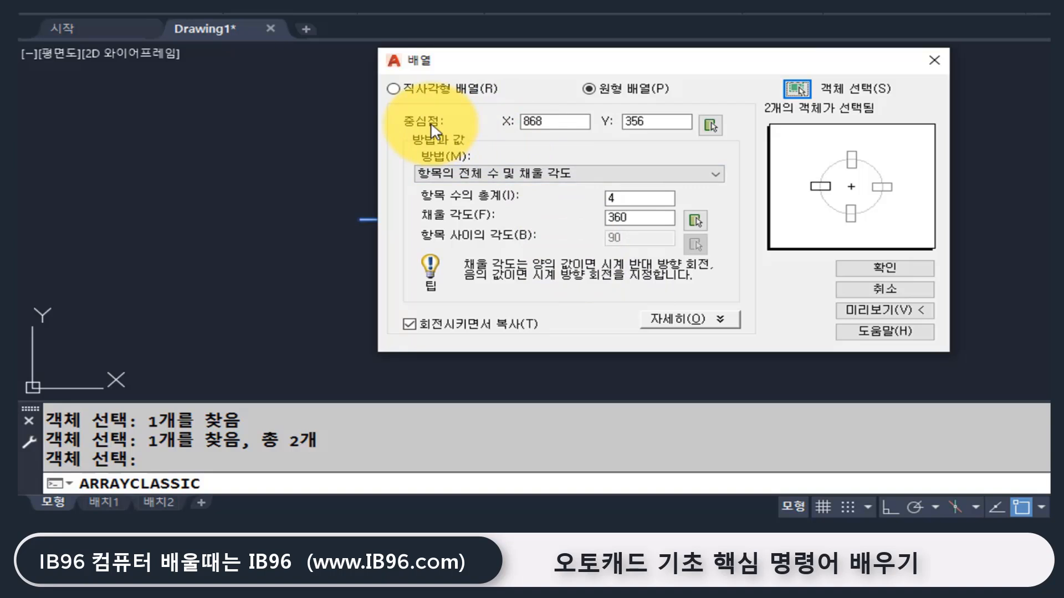
Pick the line's left endpoint in the drawing as the centre point of the polar array.
double_click(549, 121)
double_click(648, 121)
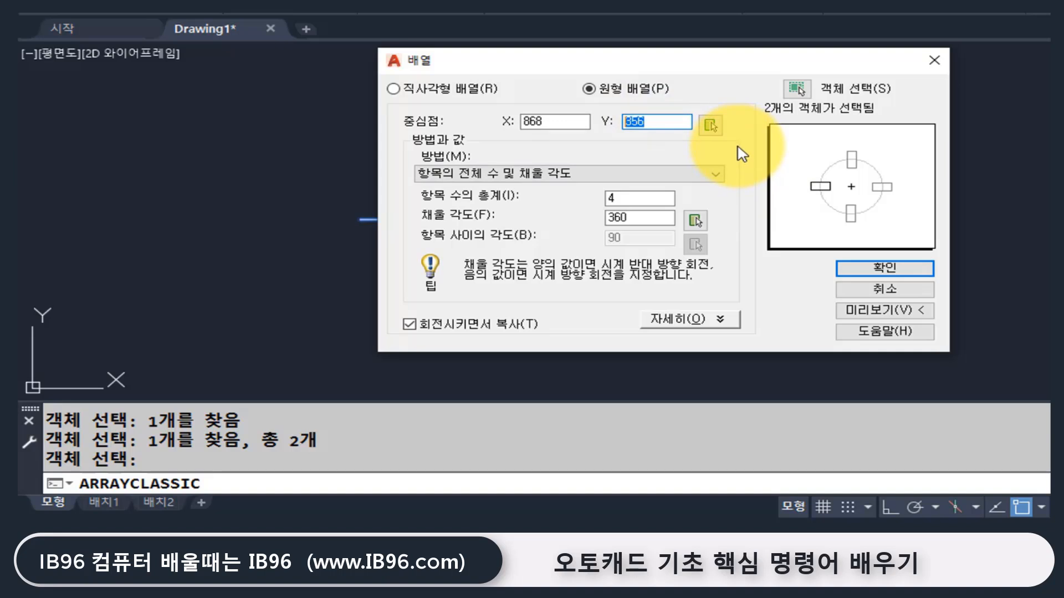
click(711, 125)
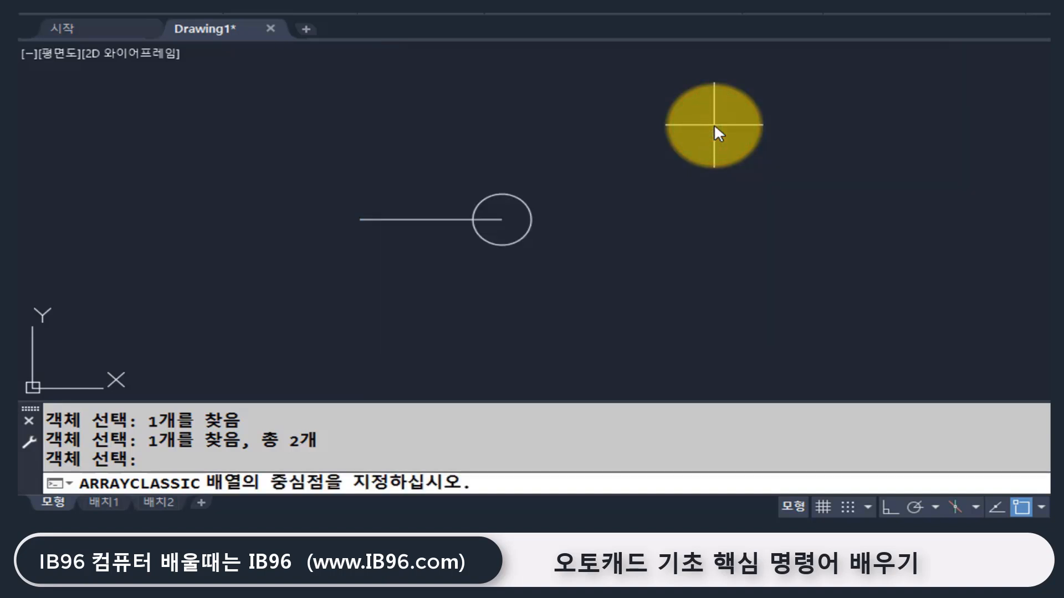
click(1019, 507)
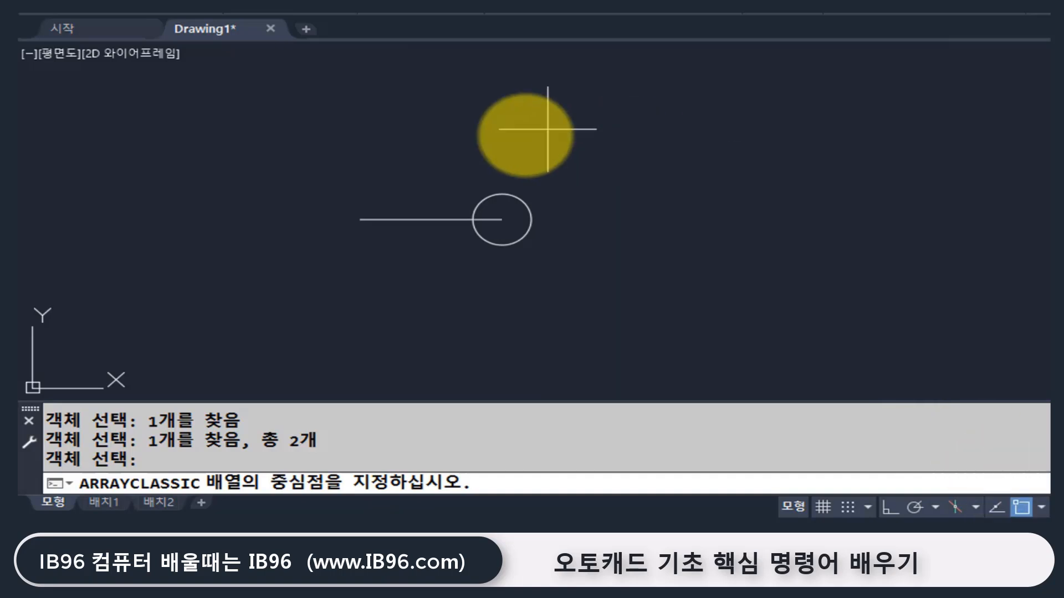
click(360, 220)
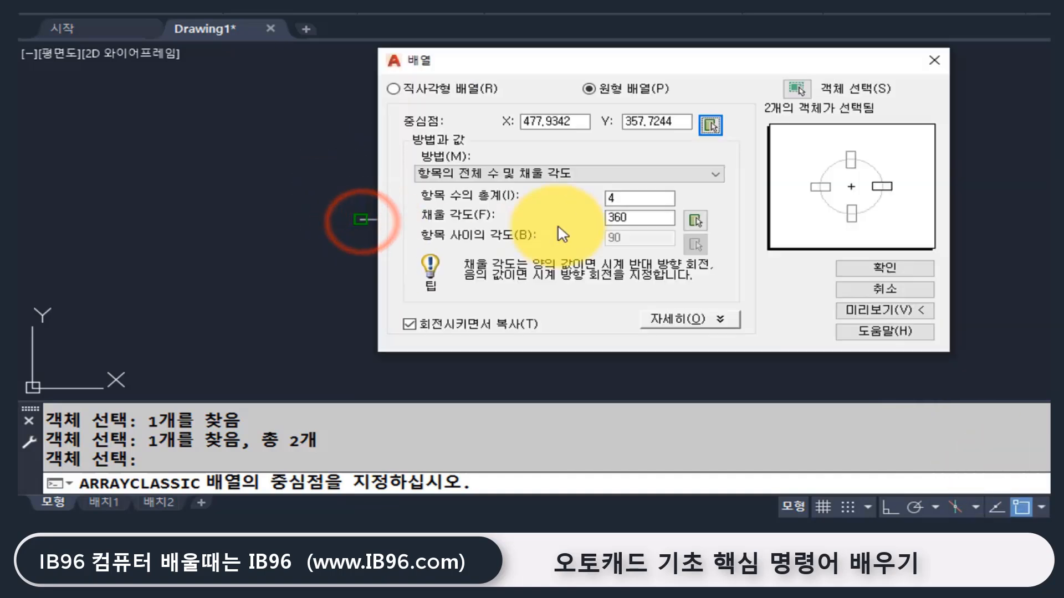
Preview the polar array using the total number of items and angle to fill method, with 4 items over 360 degrees.
click(637, 174)
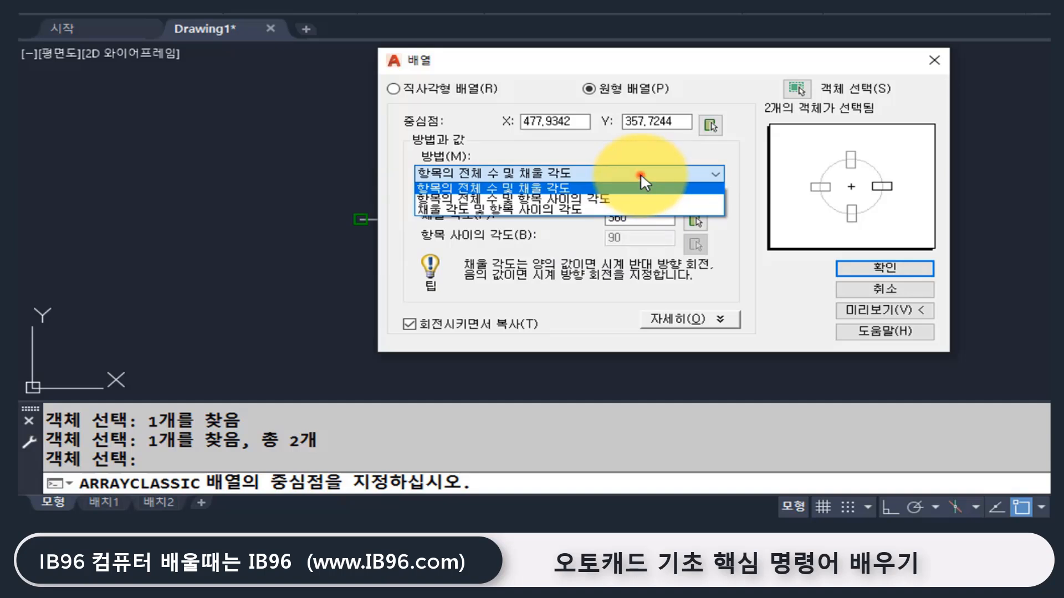
click(642, 187)
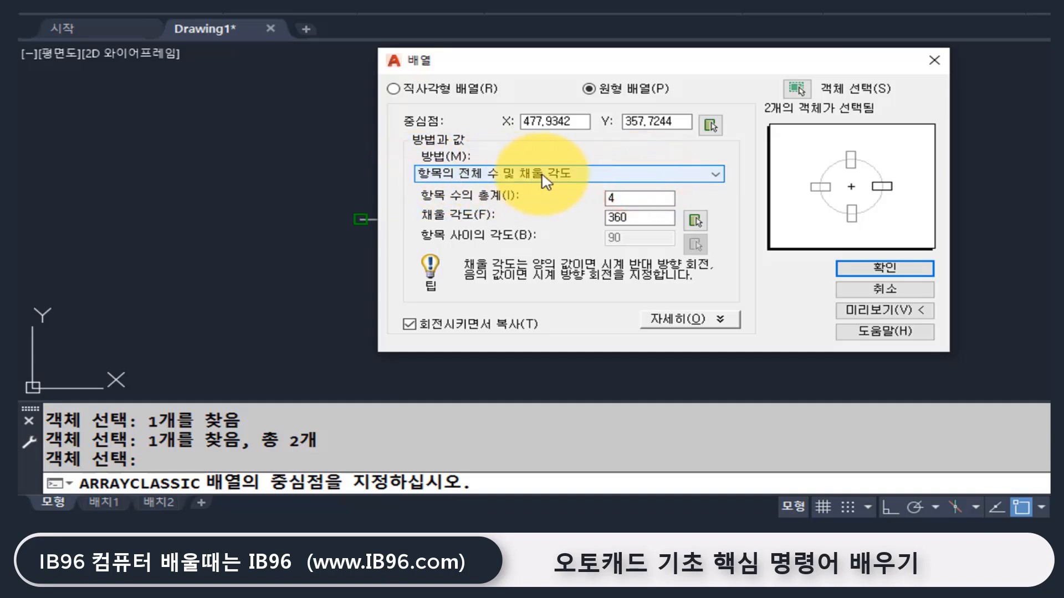
double_click(640, 198)
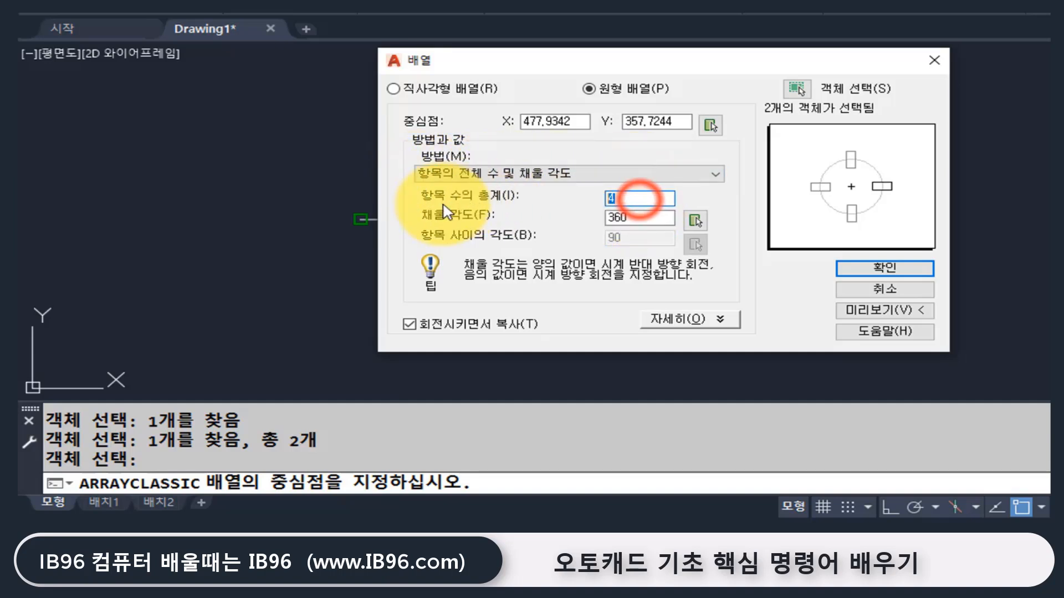
double_click(637, 218)
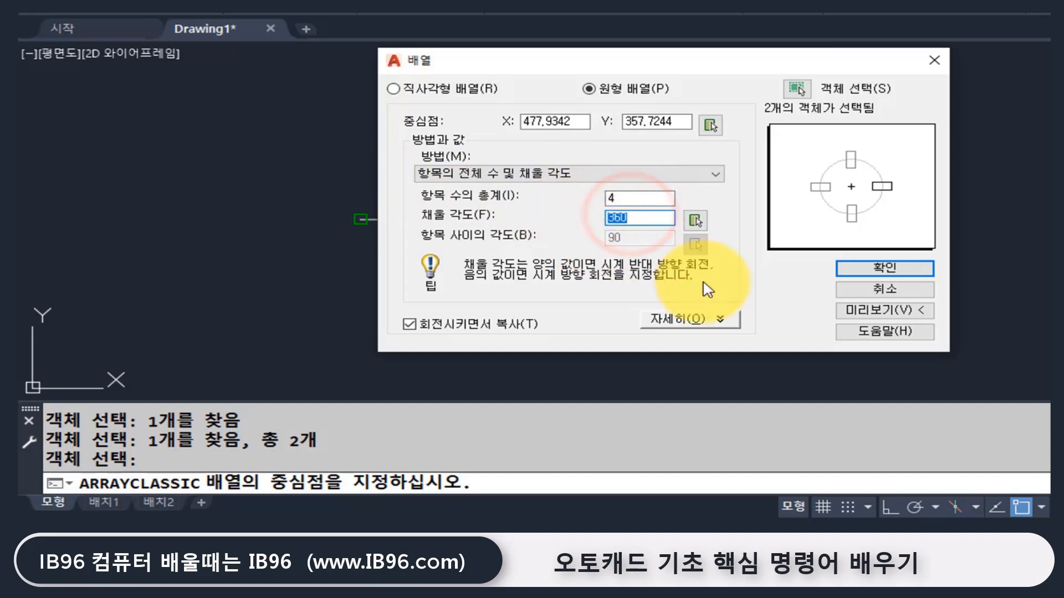
double_click(629, 198)
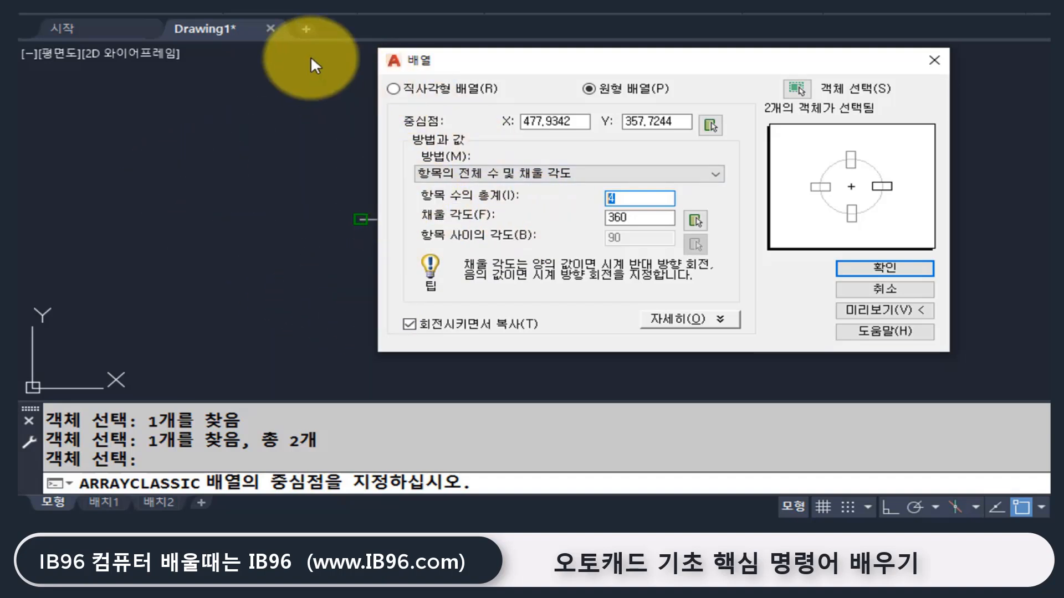
drag(646, 199, 608, 206)
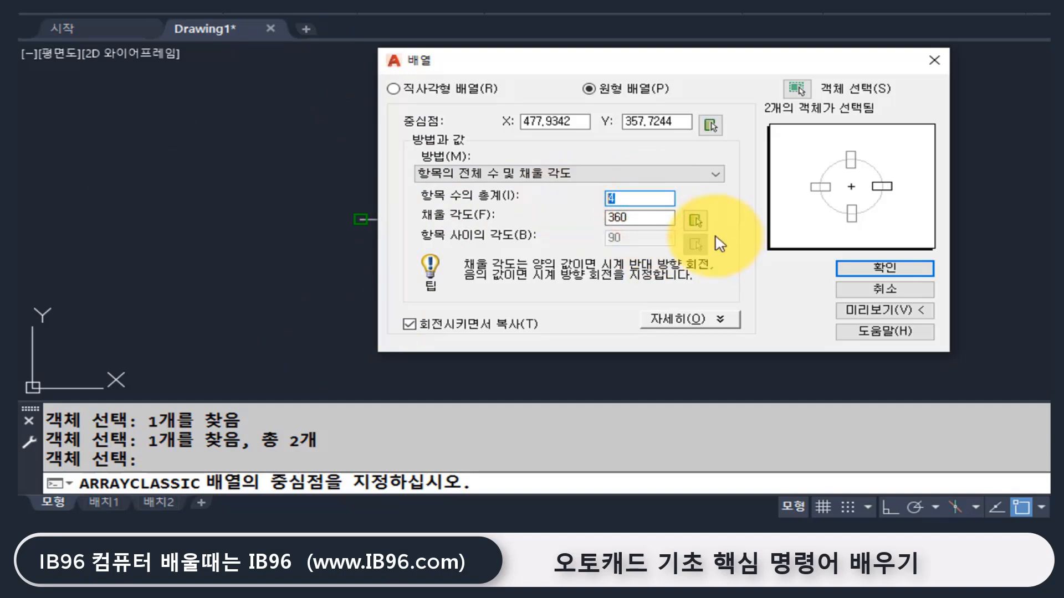
drag(628, 199, 599, 204)
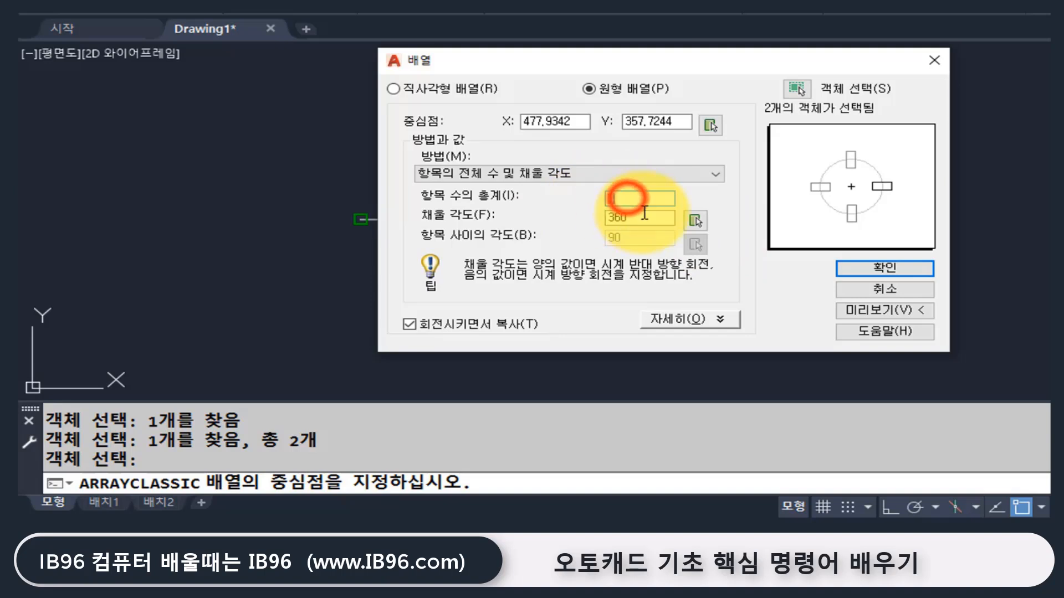
double_click(640, 216)
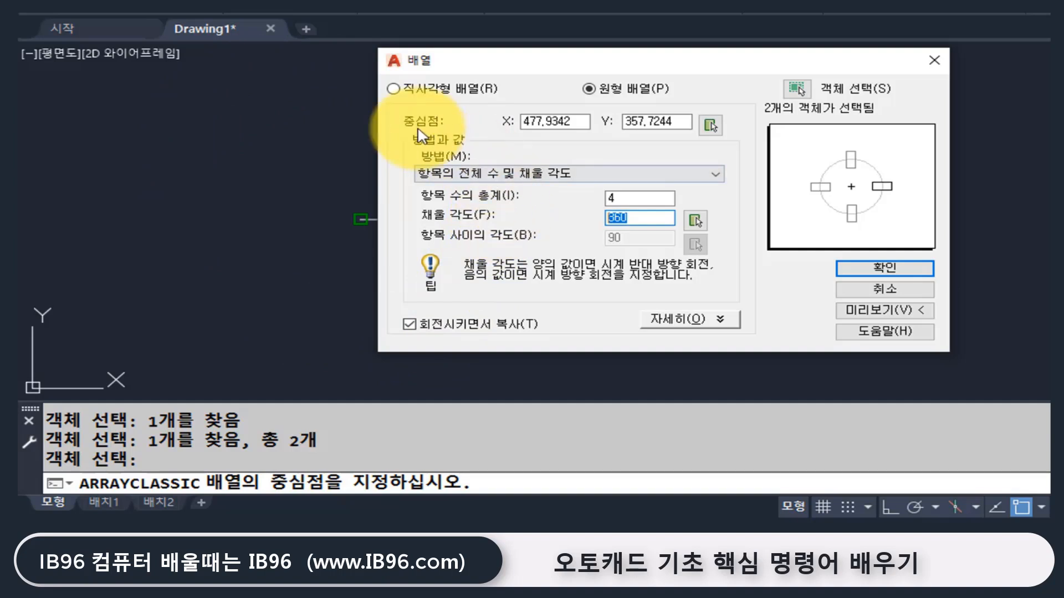
drag(630, 219, 590, 219)
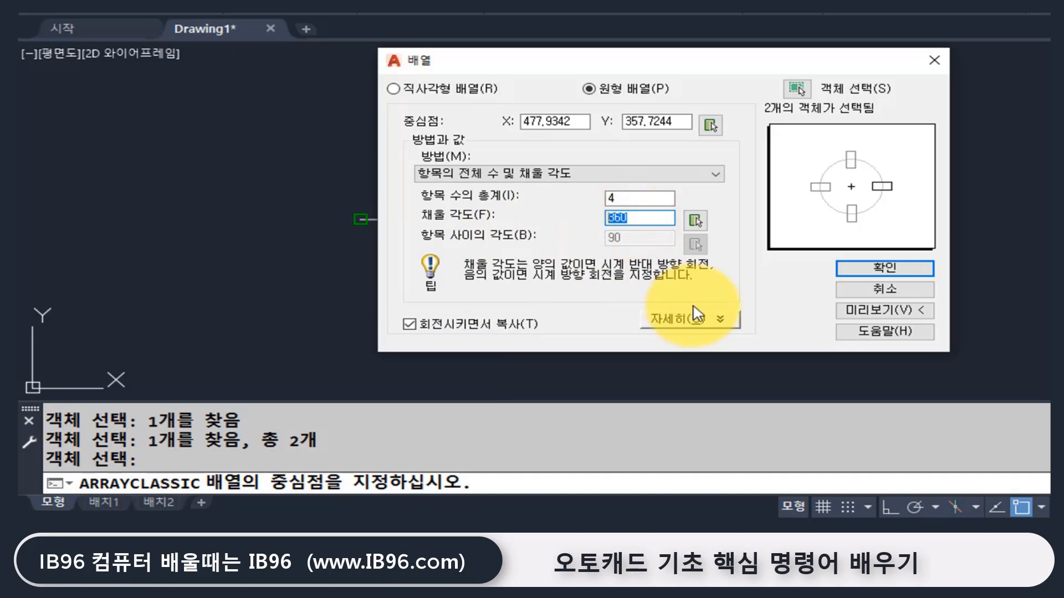
click(885, 314)
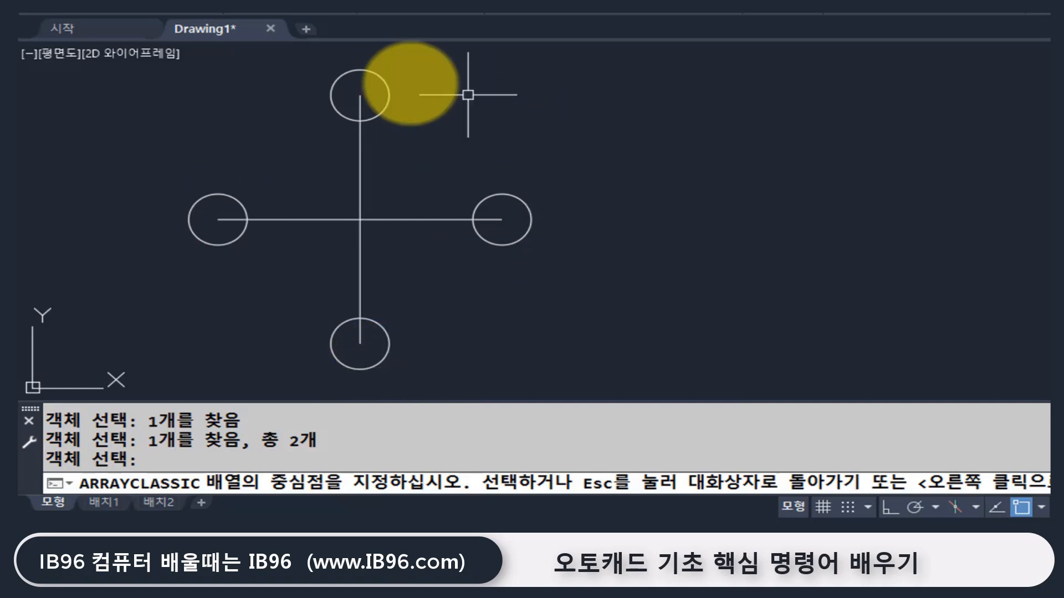
click(560, 331)
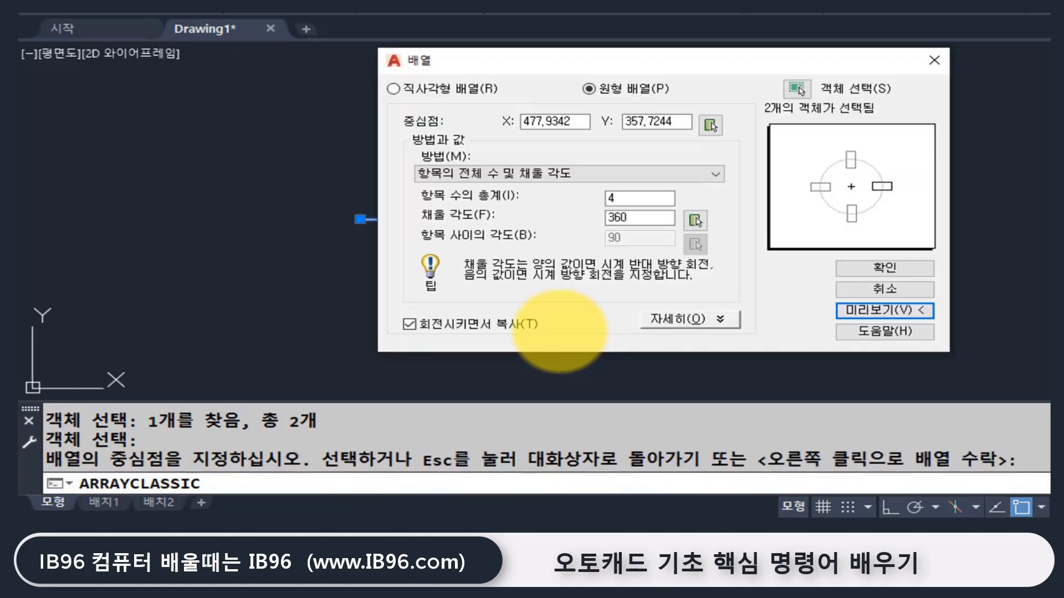
Switch the method to total number of items and angle between items, and preview the array with 4 items at 90 degrees.
click(637, 173)
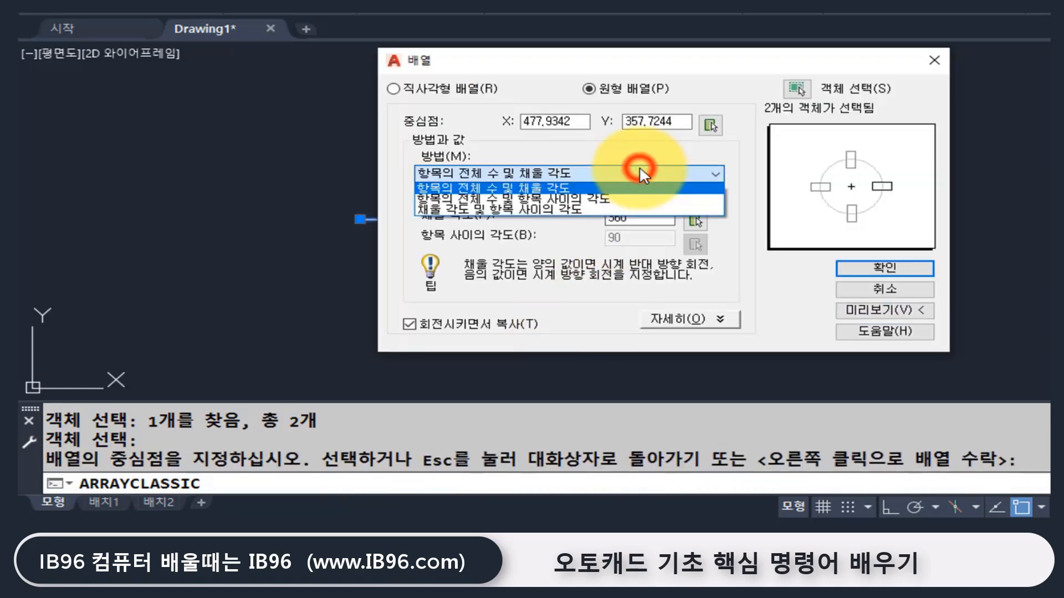
click(628, 196)
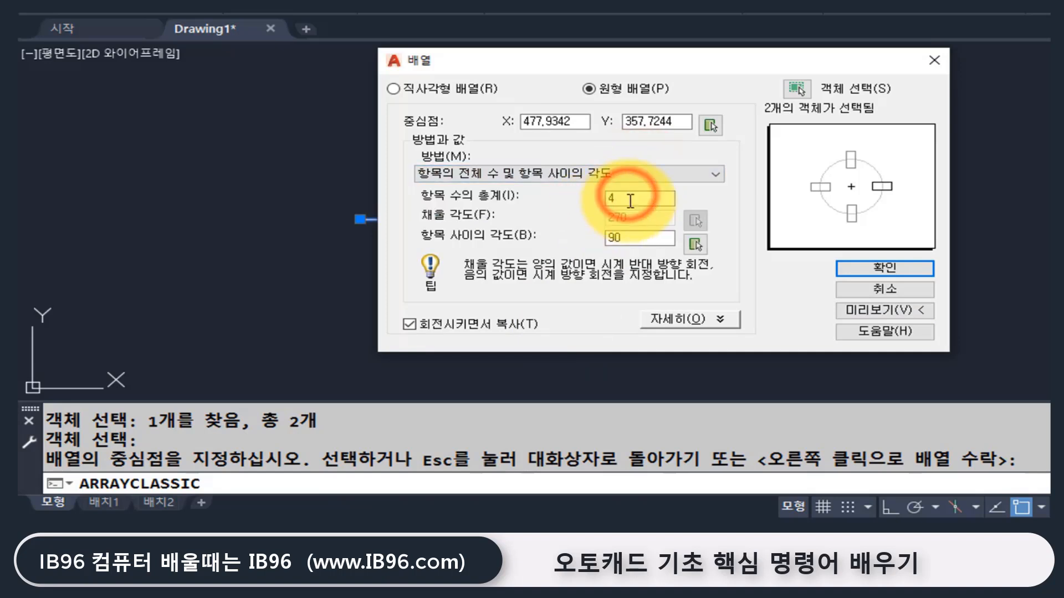
drag(631, 199, 525, 179)
double_click(629, 237)
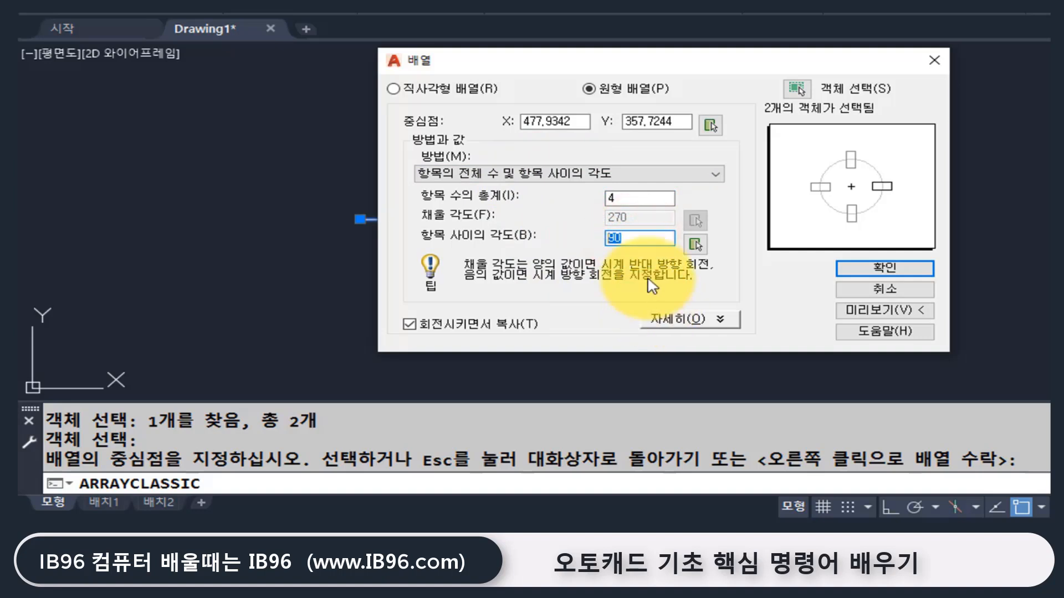
click(625, 195)
double_click(625, 195)
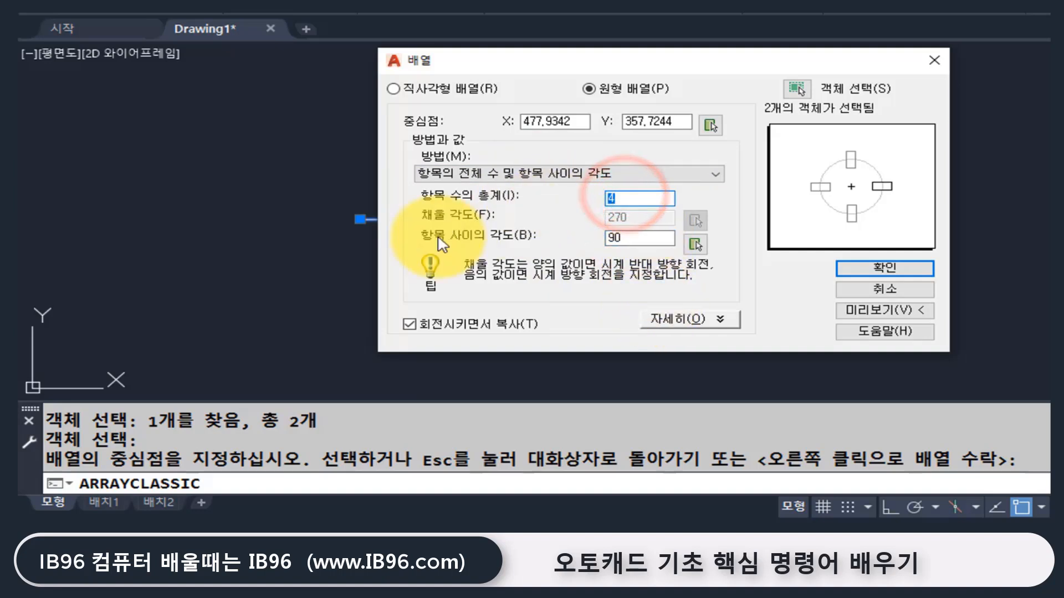
drag(641, 195, 544, 200)
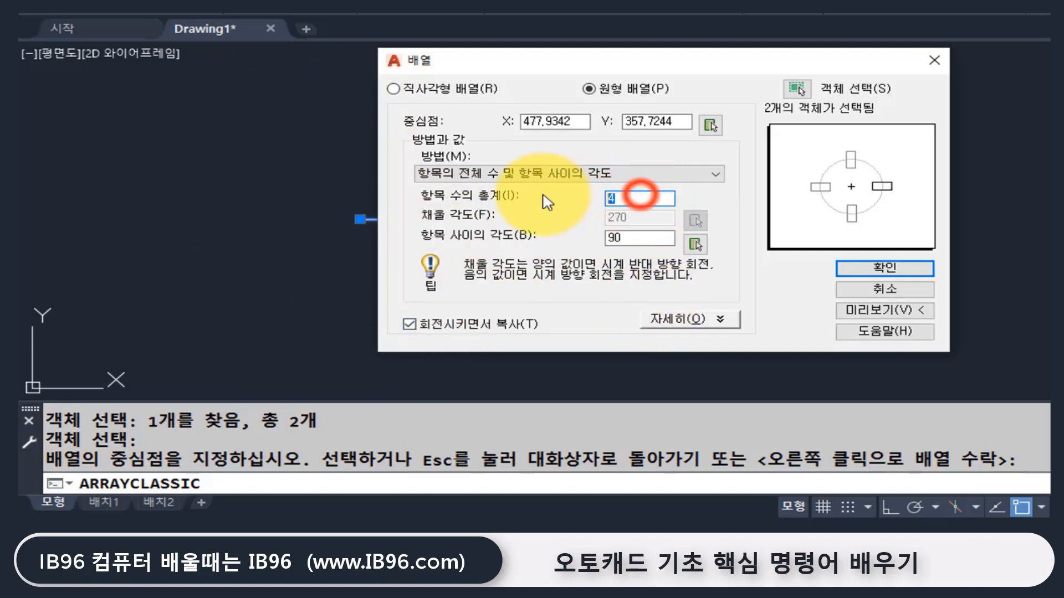
double_click(637, 238)
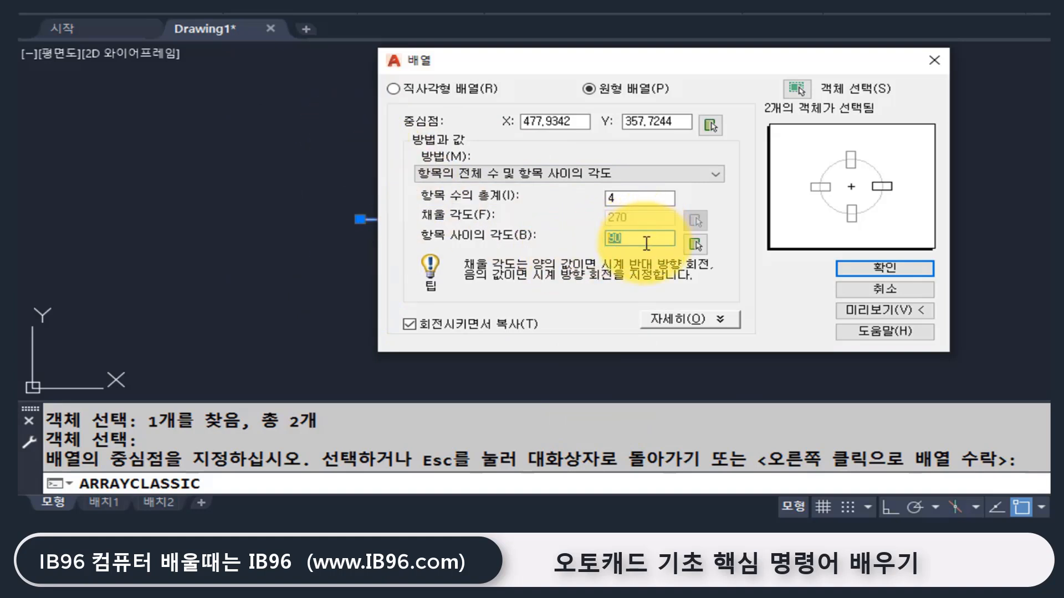
double_click(615, 239)
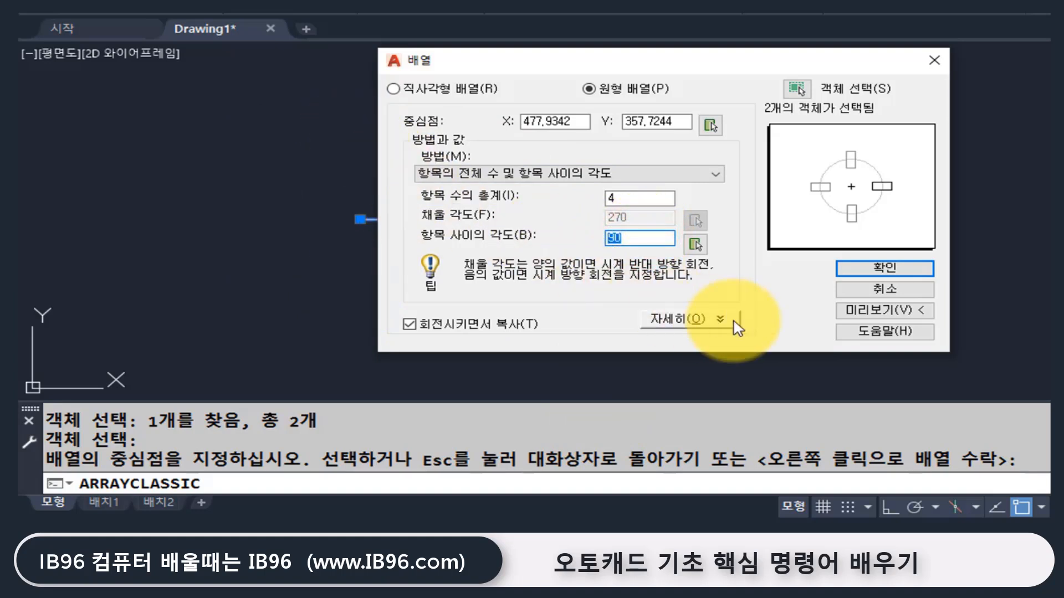
double_click(637, 199)
double_click(616, 238)
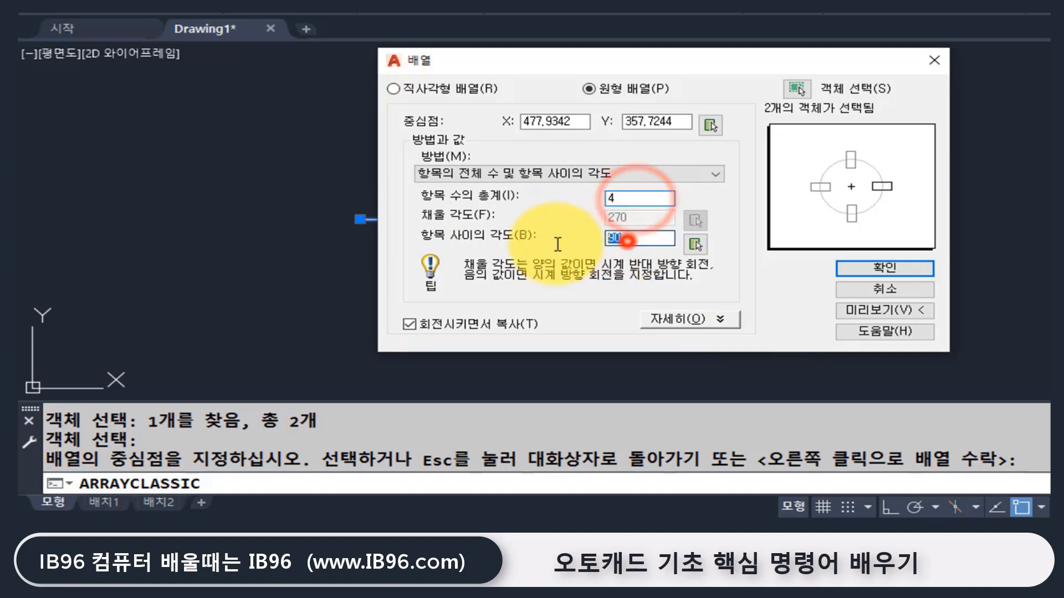
click(920, 320)
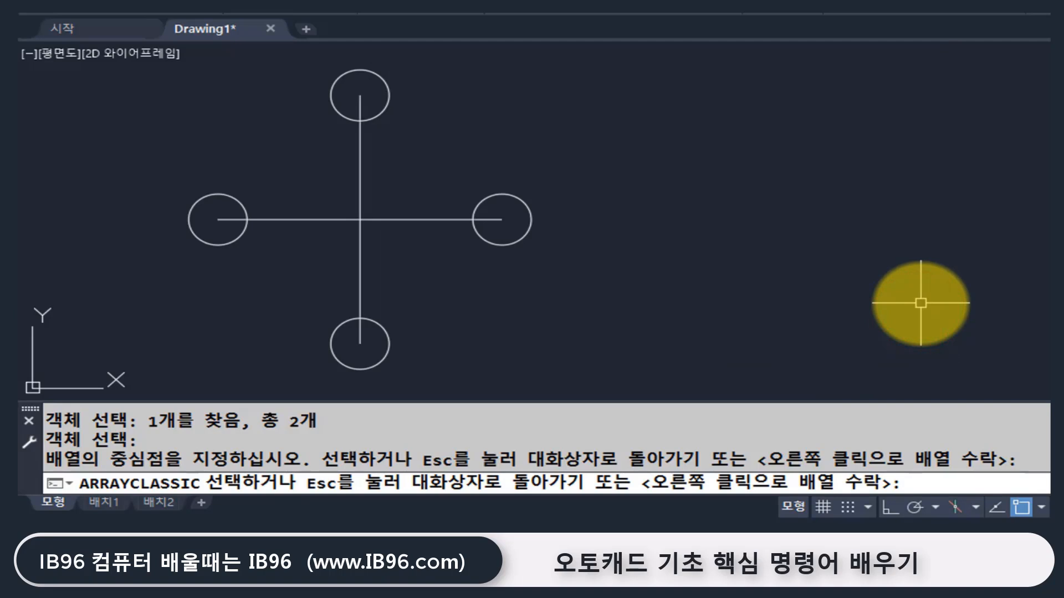
click(920, 303)
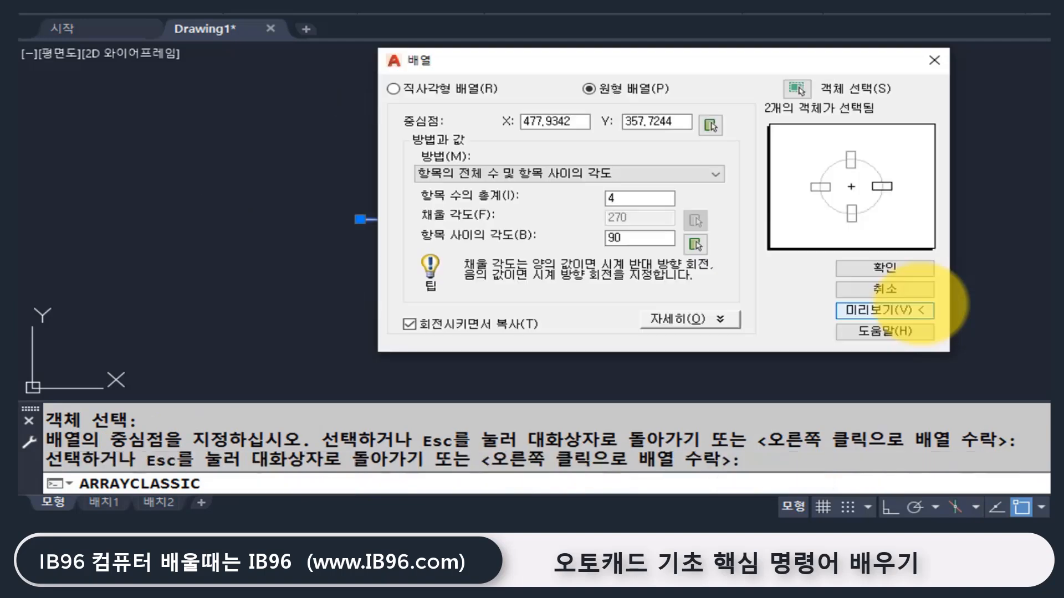
Switch the method to angle to fill and angle between items, and set the angle to fill to 360.
click(706, 173)
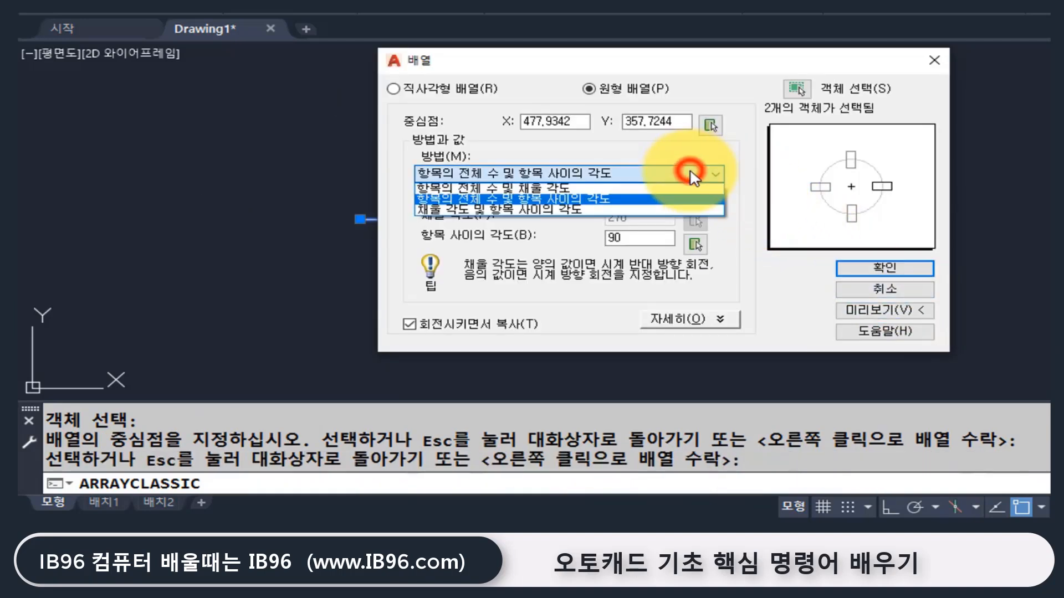
click(686, 211)
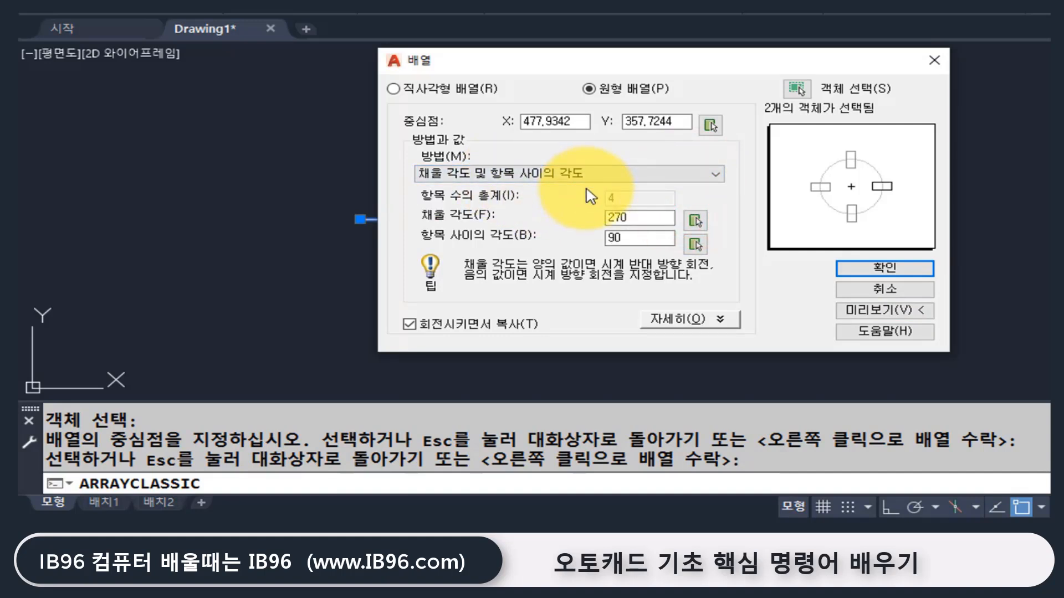
double_click(637, 217)
text(360)
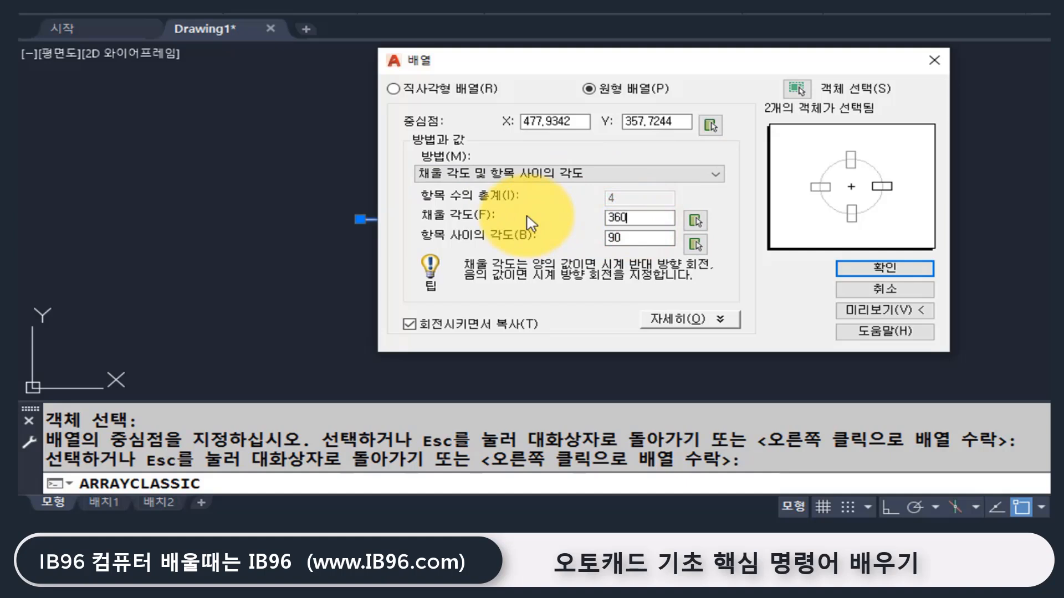
Preview the polar array using the angle to fill and angle between items method, with 360 degrees filled and 90 degrees between items.
double_click(615, 238)
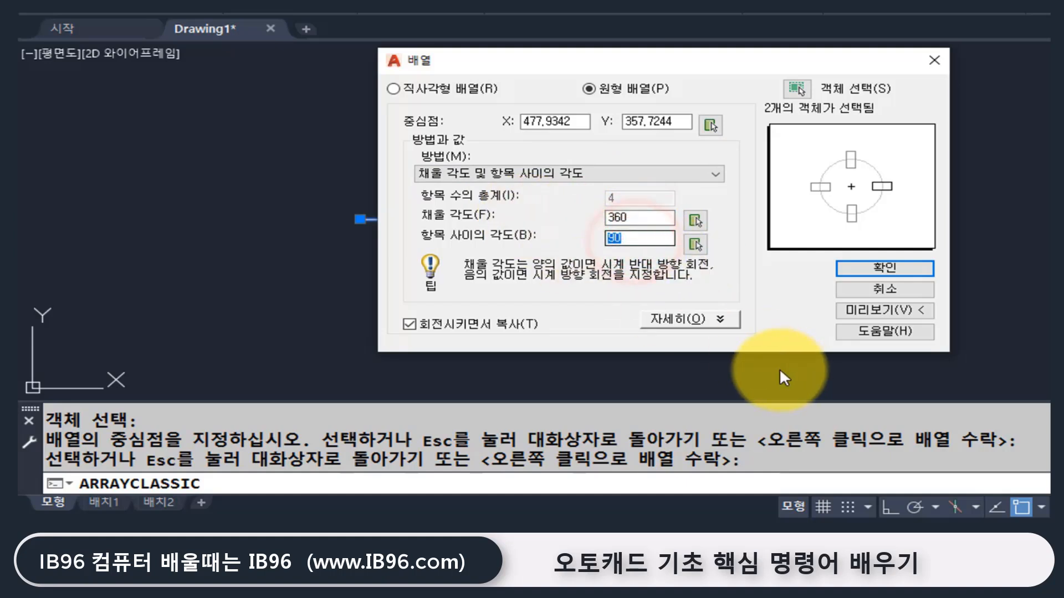
click(875, 312)
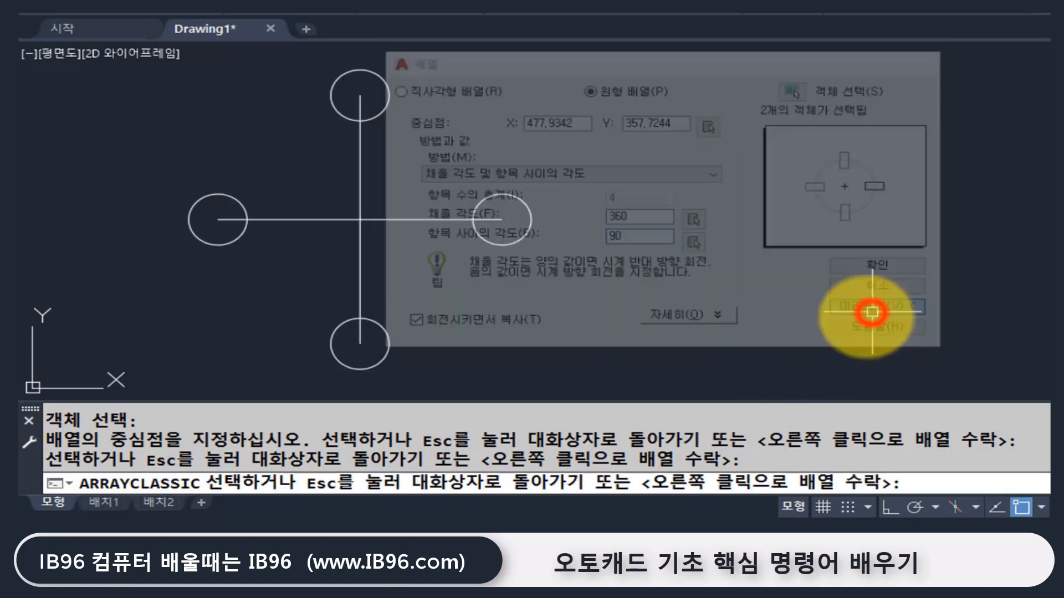
click(709, 372)
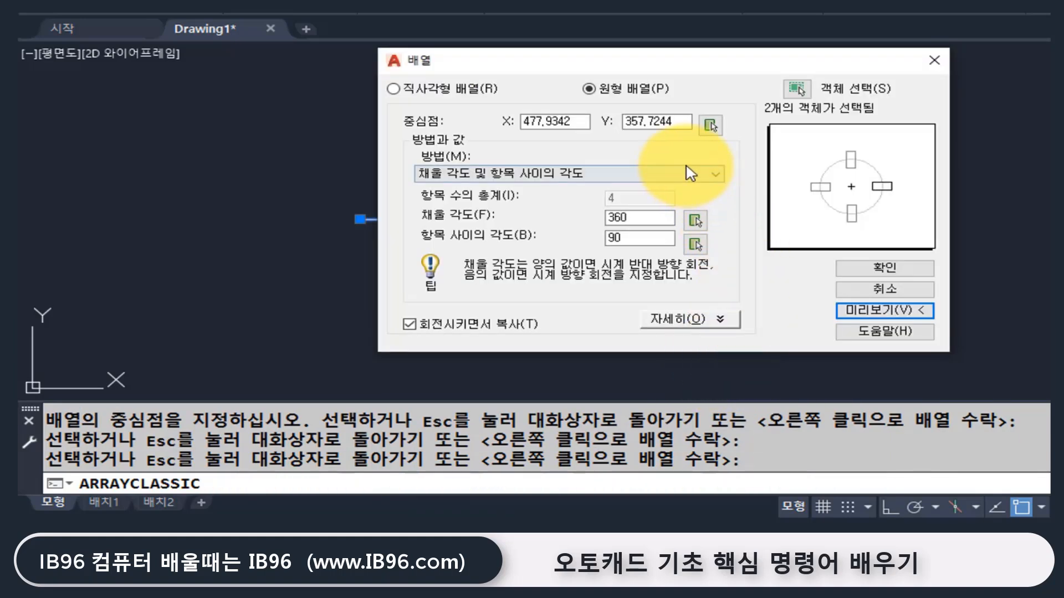
Switch the method to total number of items and angle to fill, and create the polar array with 4 items over 360 degrees.
click(687, 173)
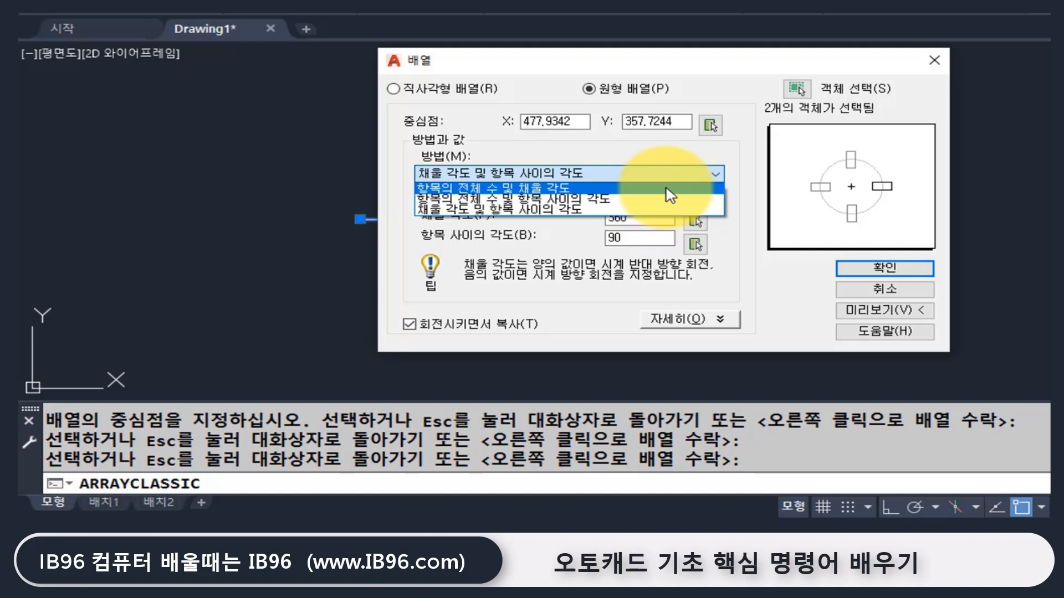
click(667, 189)
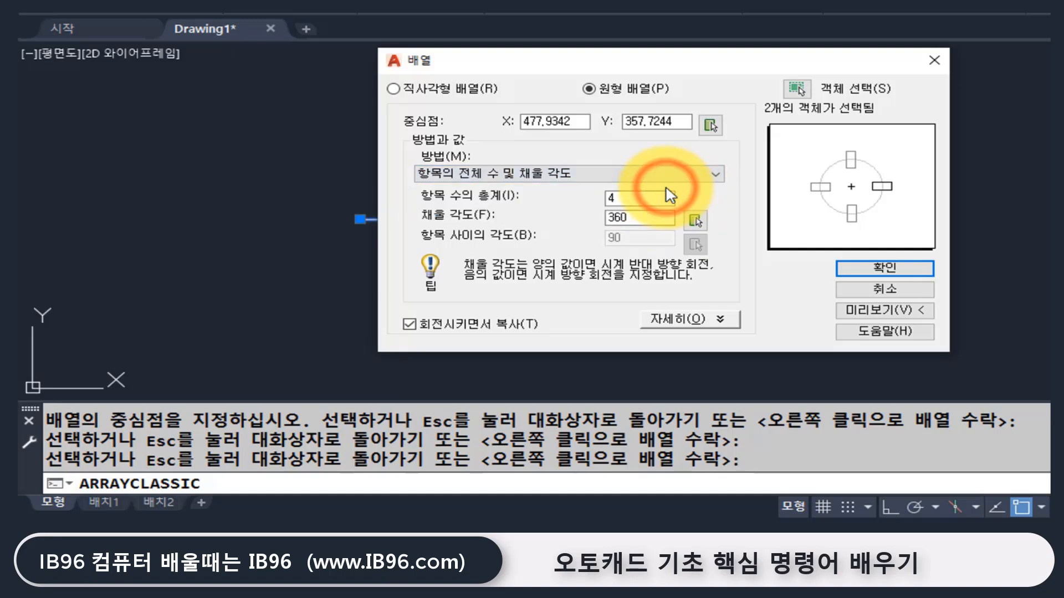
click(864, 311)
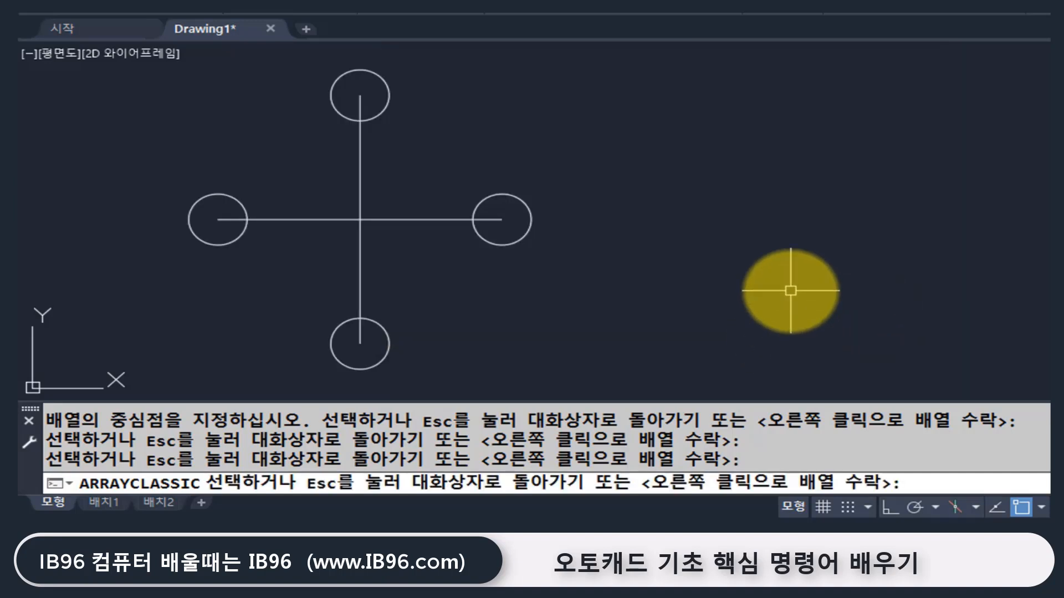
right_click(791, 290)
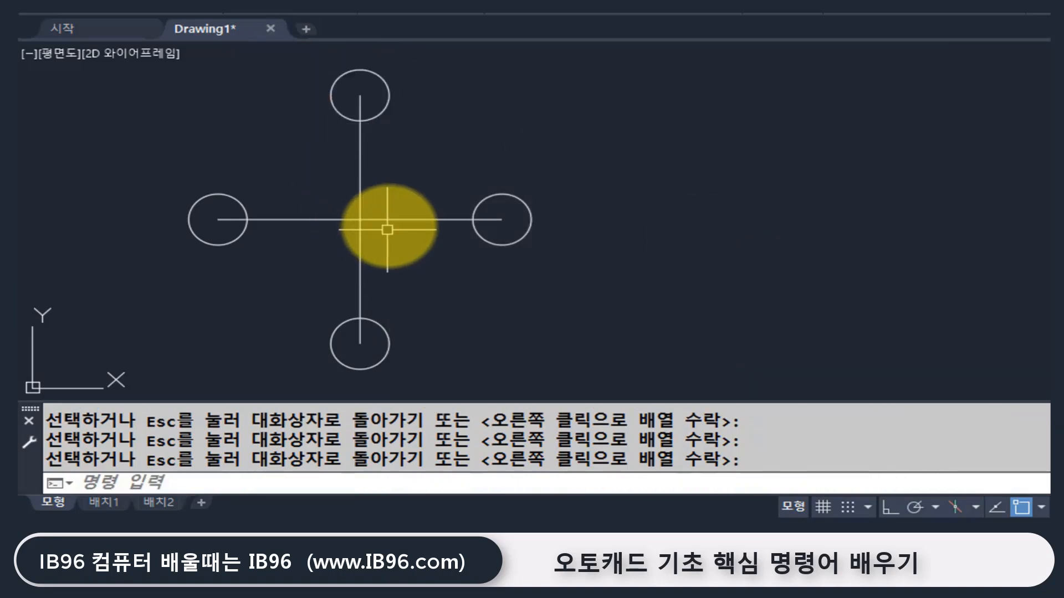
Select the arrayed lines and circles together and individually to check whether they are separate objects, and clear the selection.
click(392, 221)
click(480, 237)
click(632, 327)
click(186, 88)
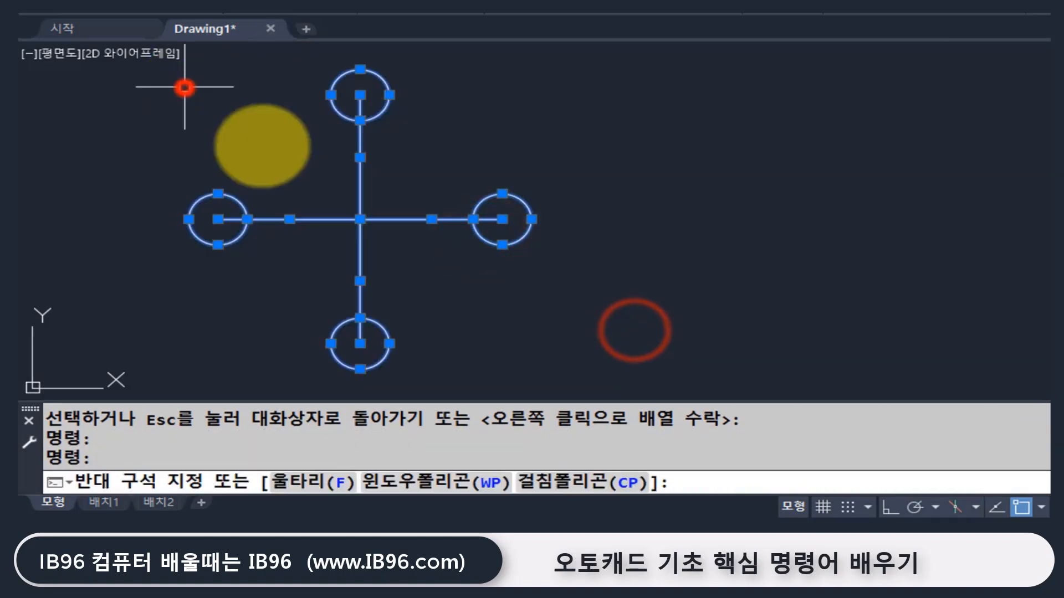
key(Escape)
click(431, 219)
click(494, 241)
click(384, 112)
click(360, 142)
click(239, 201)
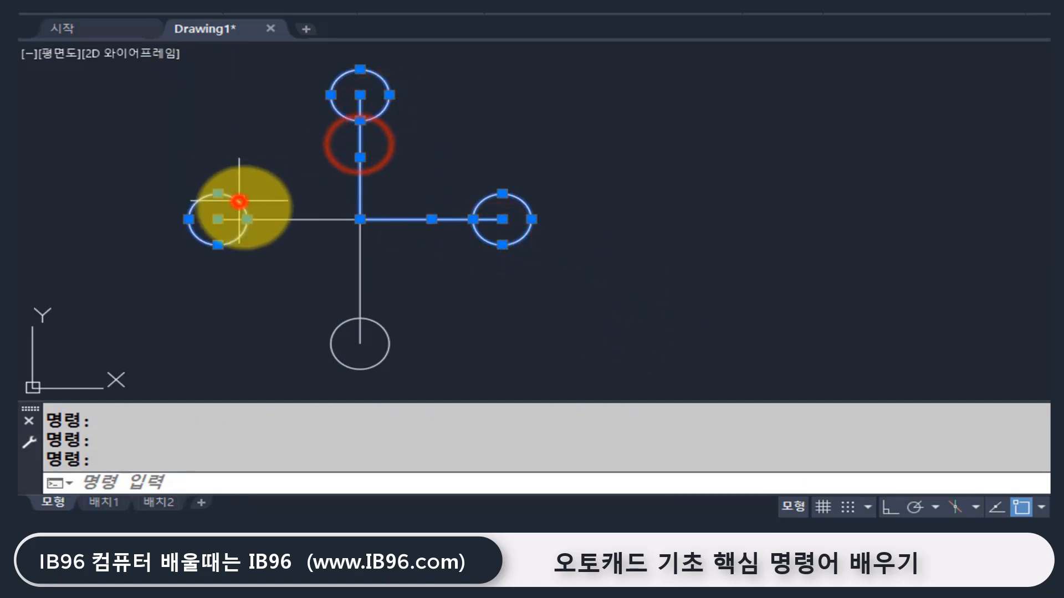
click(305, 221)
key(Escape)
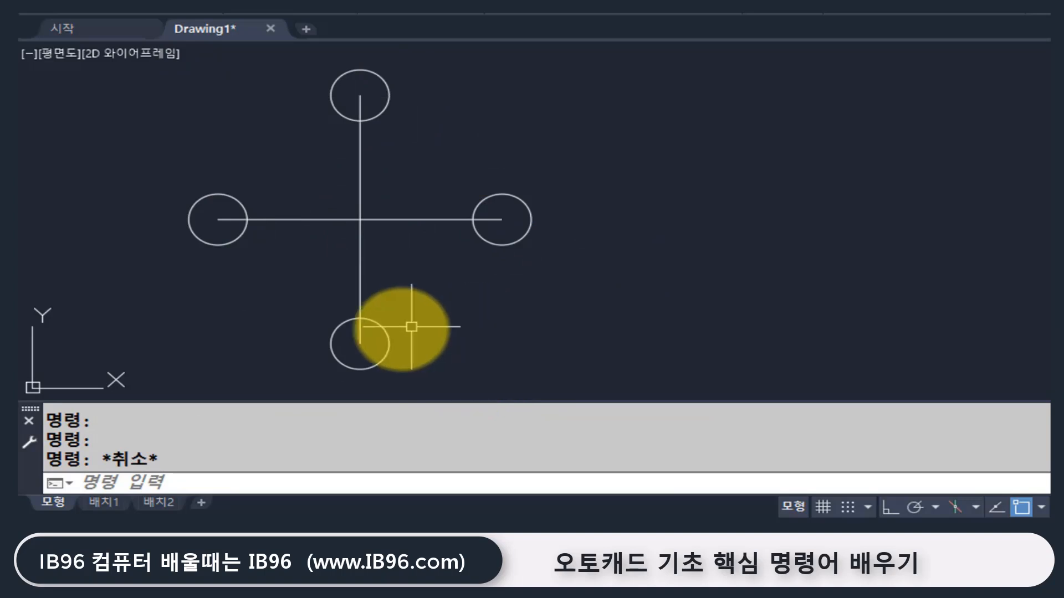
Erase the lower, upper and left copies of the line and circle, keeping only the original pair.
text(e)
key(Return)
click(454, 373)
click(281, 290)
click(444, 140)
click(294, 88)
key(space)
key(space)
click(279, 287)
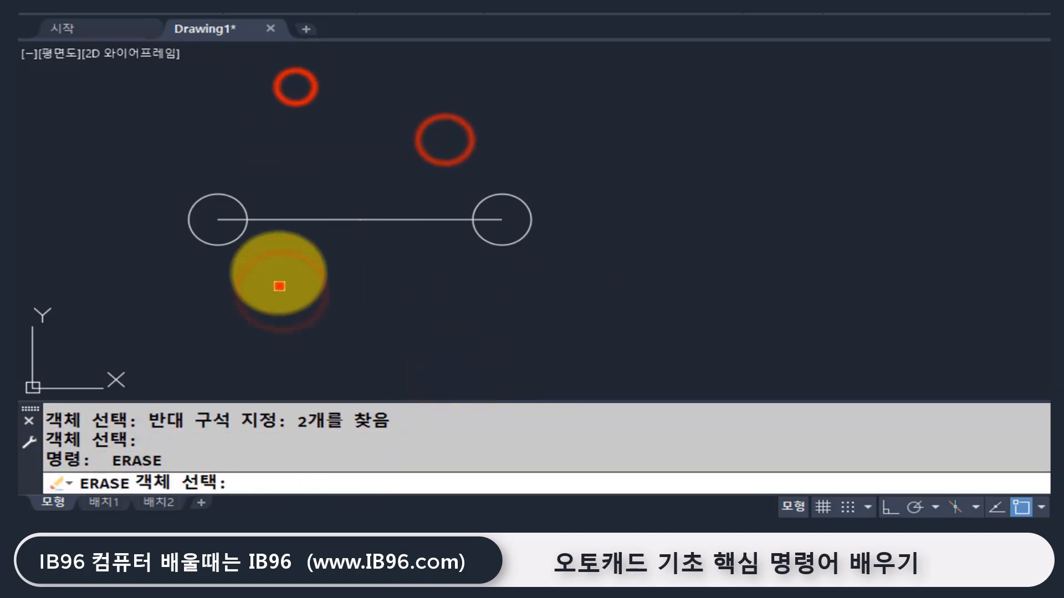
click(185, 156)
key(space)
text(ar)
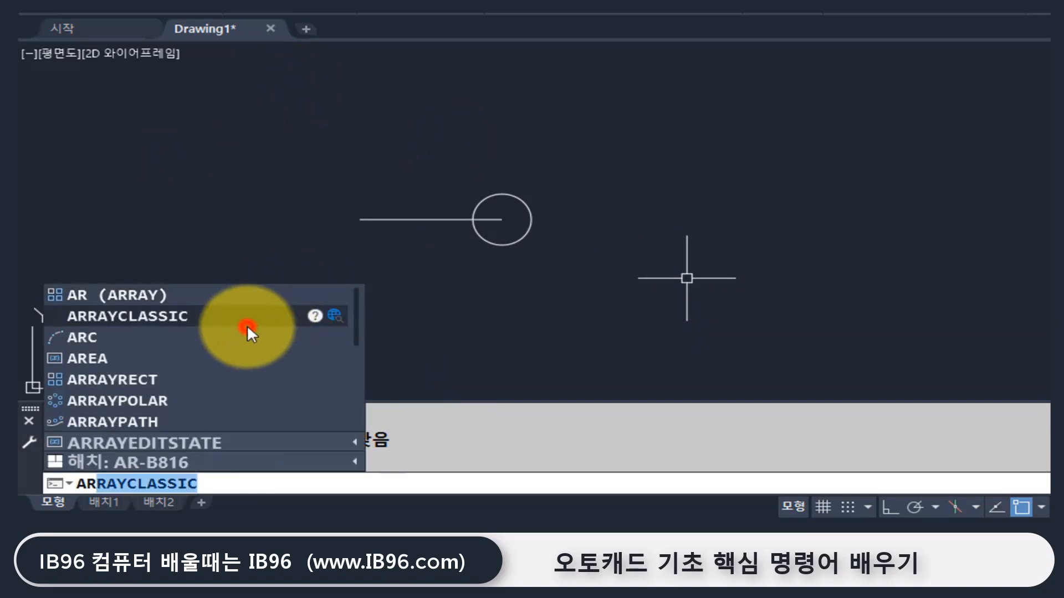
click(247, 334)
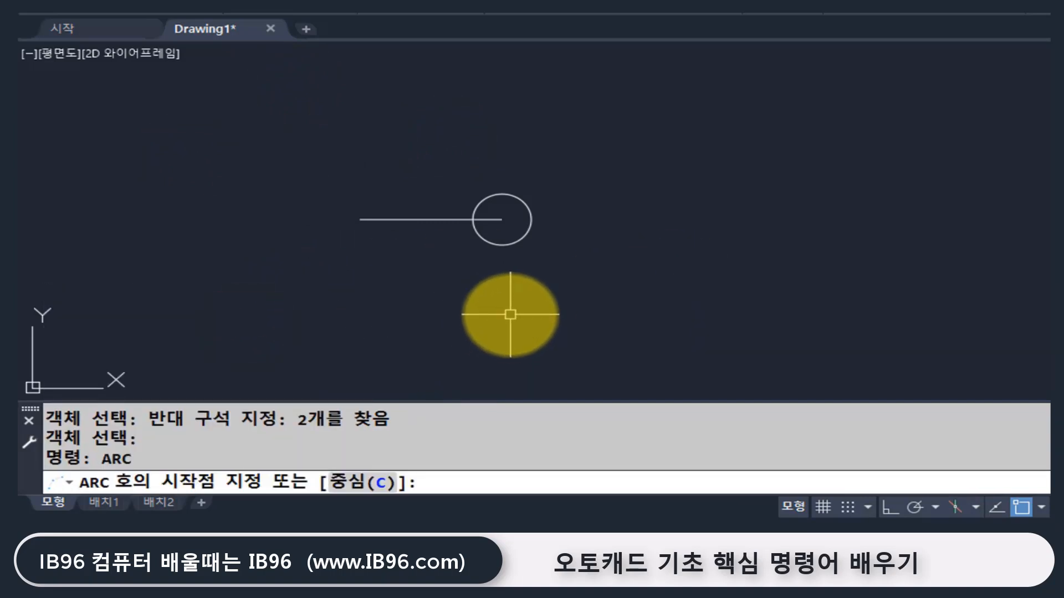
key(Escape)
Start a polar array with ARRAYCLASSIC, selecting the line and circle as objects and the line's left endpoint as the centre point.
text(ar)
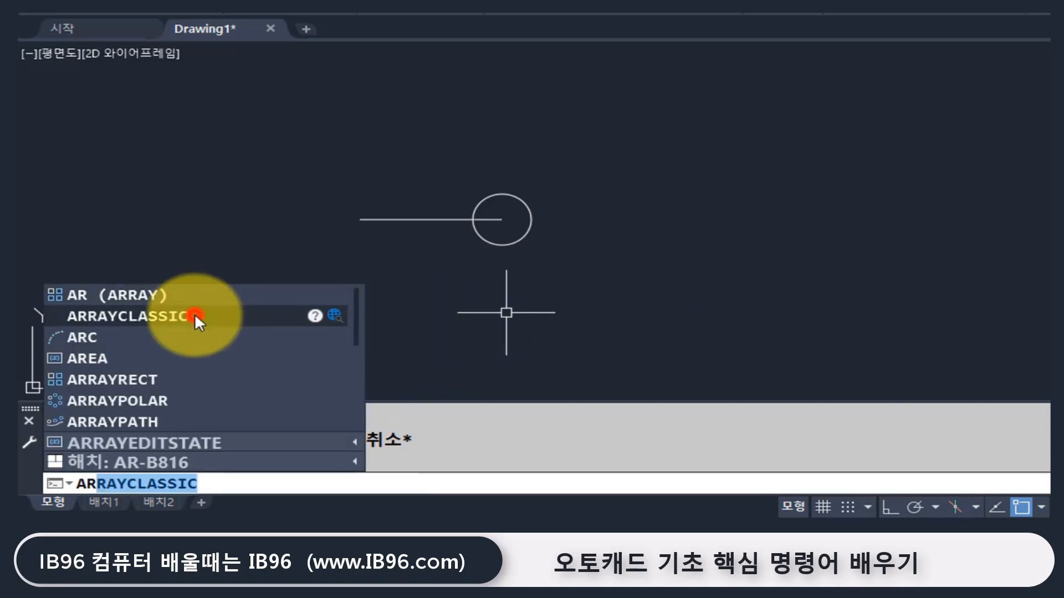
click(194, 314)
click(606, 89)
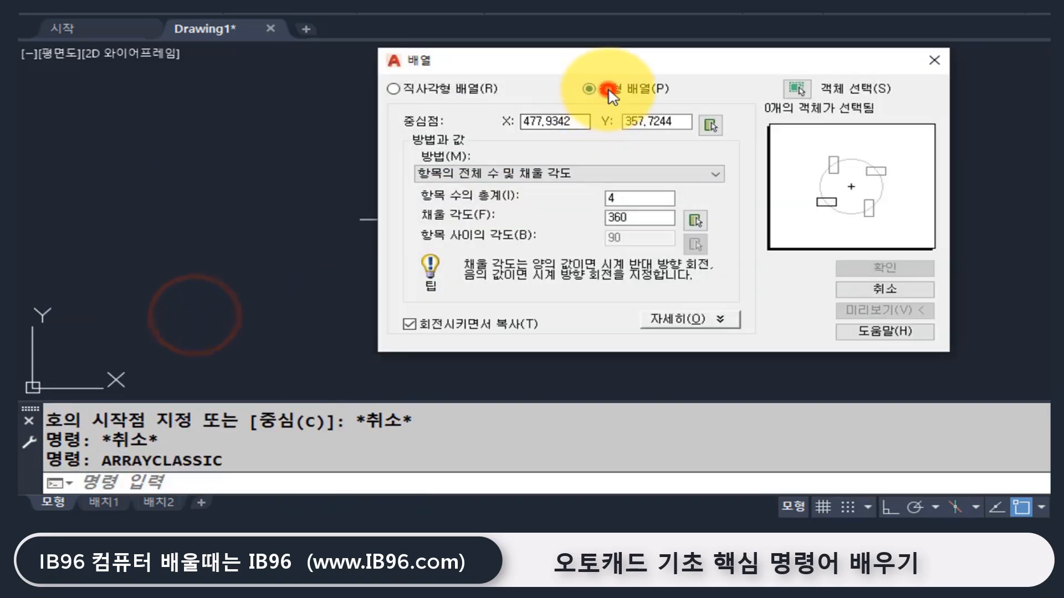
click(798, 87)
click(387, 220)
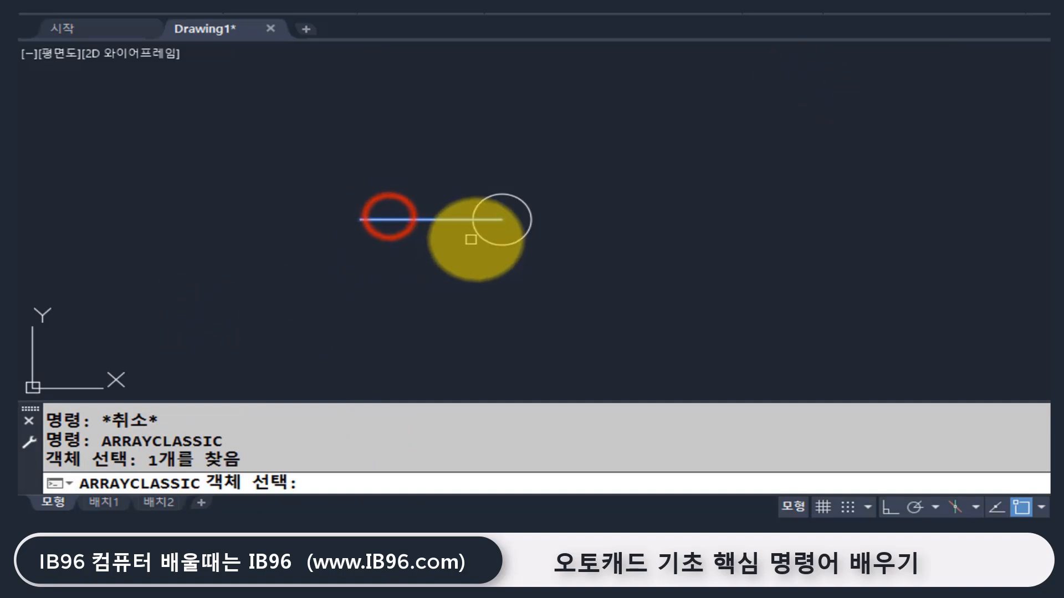
click(478, 236)
key(Return)
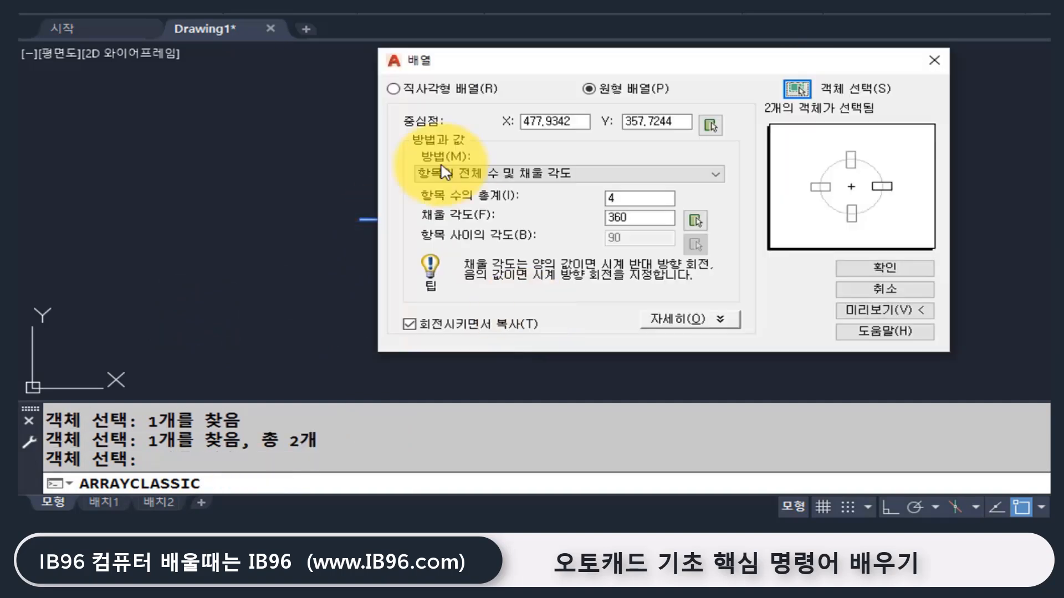
click(712, 125)
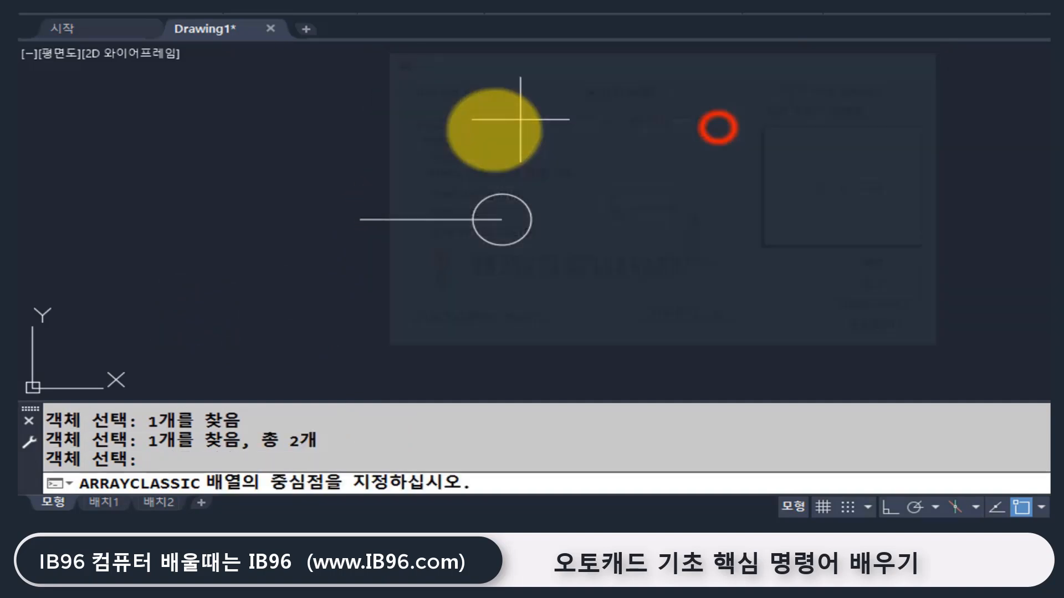
click(361, 219)
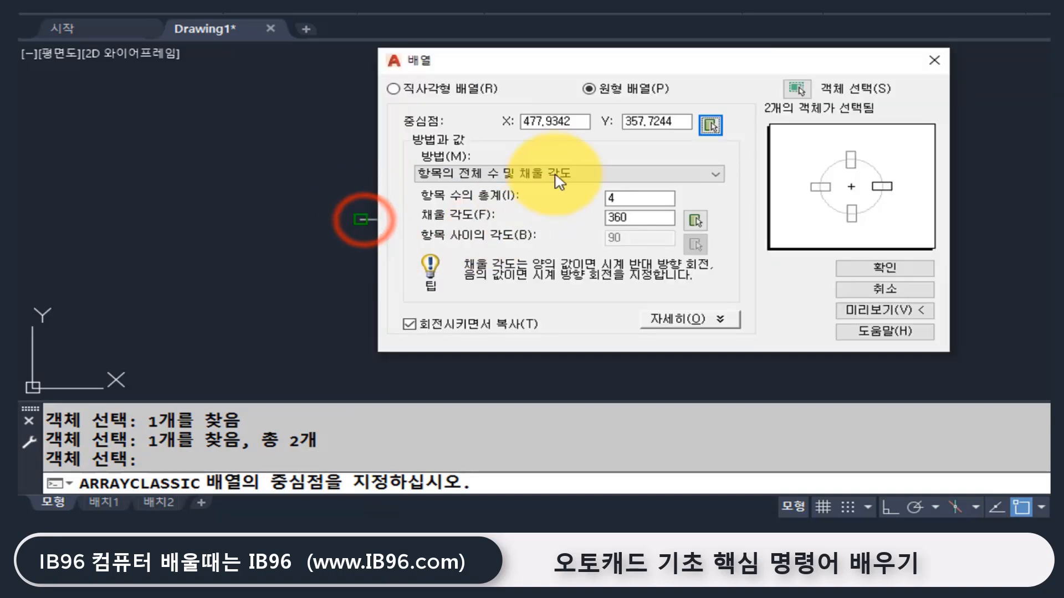
Set the total number of items to 36 over a 360-degree fill angle, preview the polar array and accept it.
double_click(631, 199)
click(655, 218)
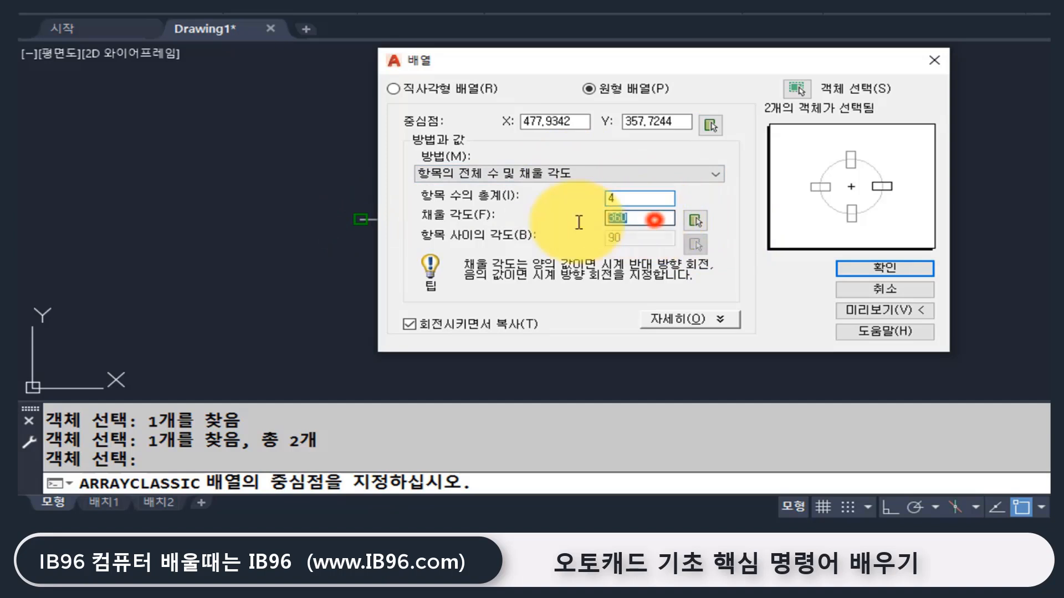
double_click(632, 195)
text(36)
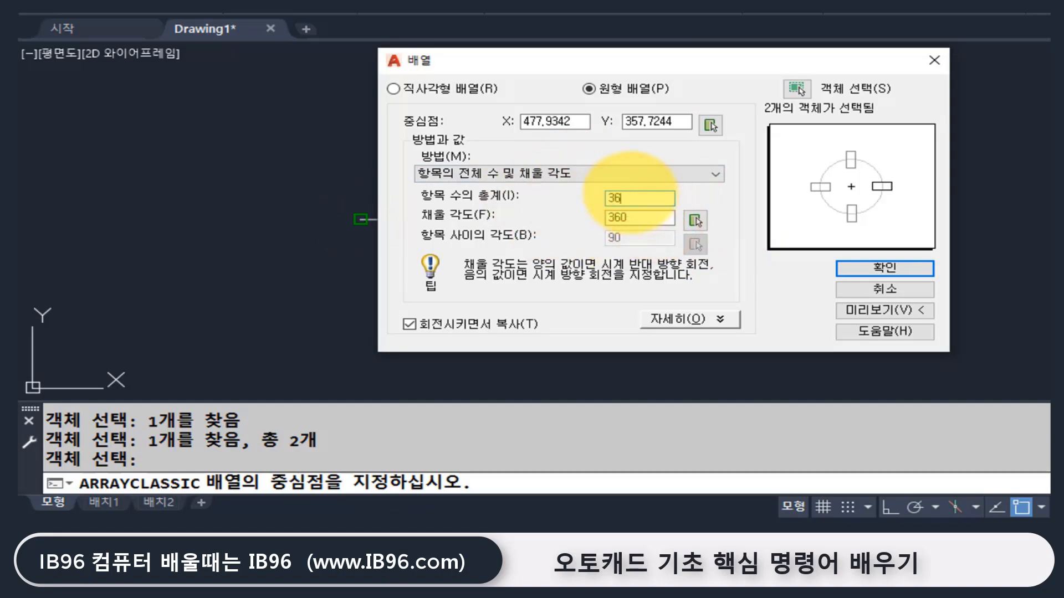
click(639, 216)
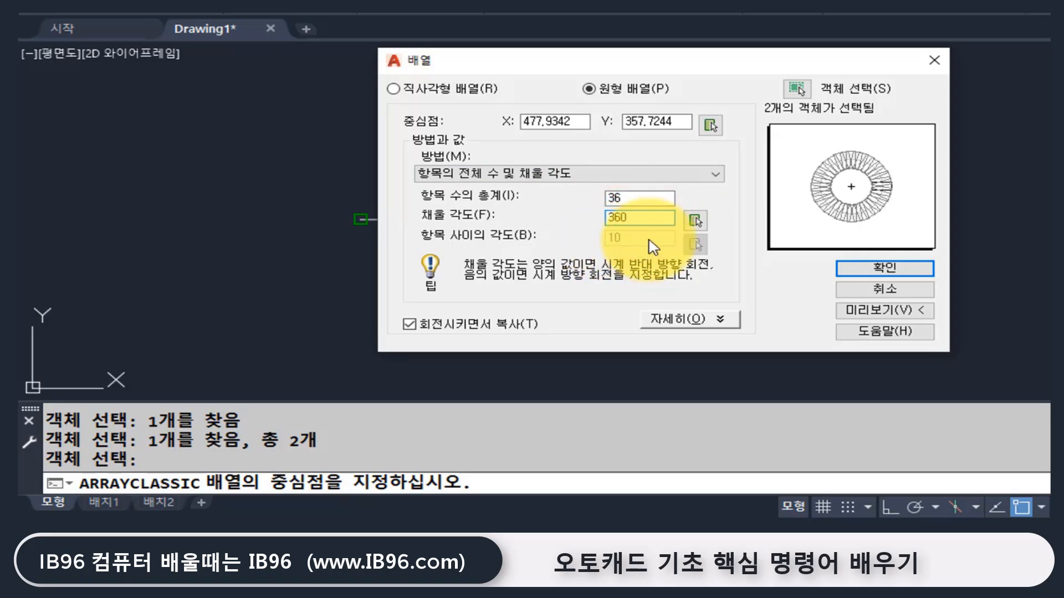
click(870, 313)
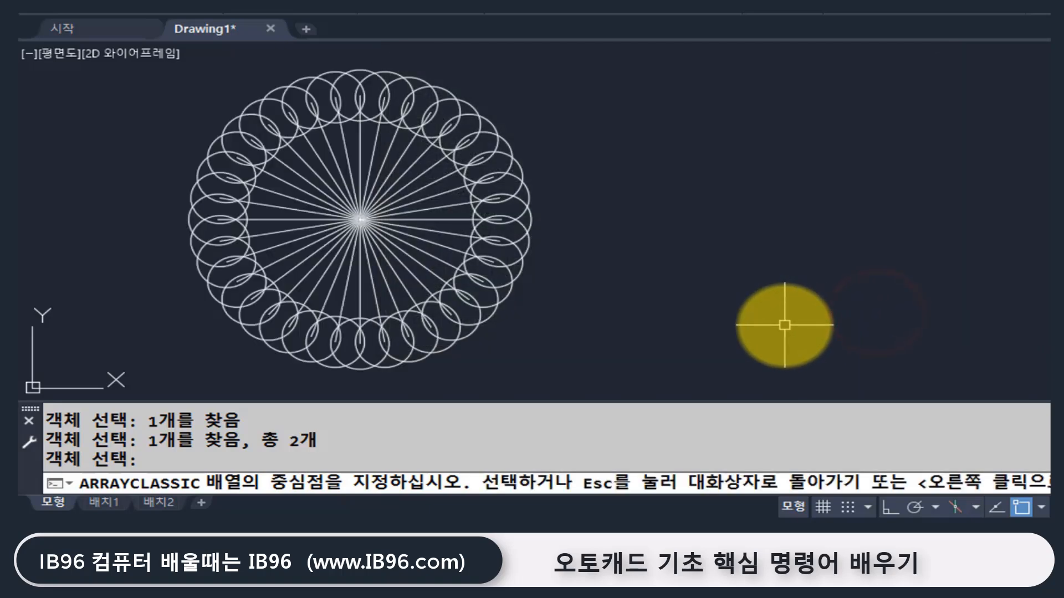
right_click(759, 337)
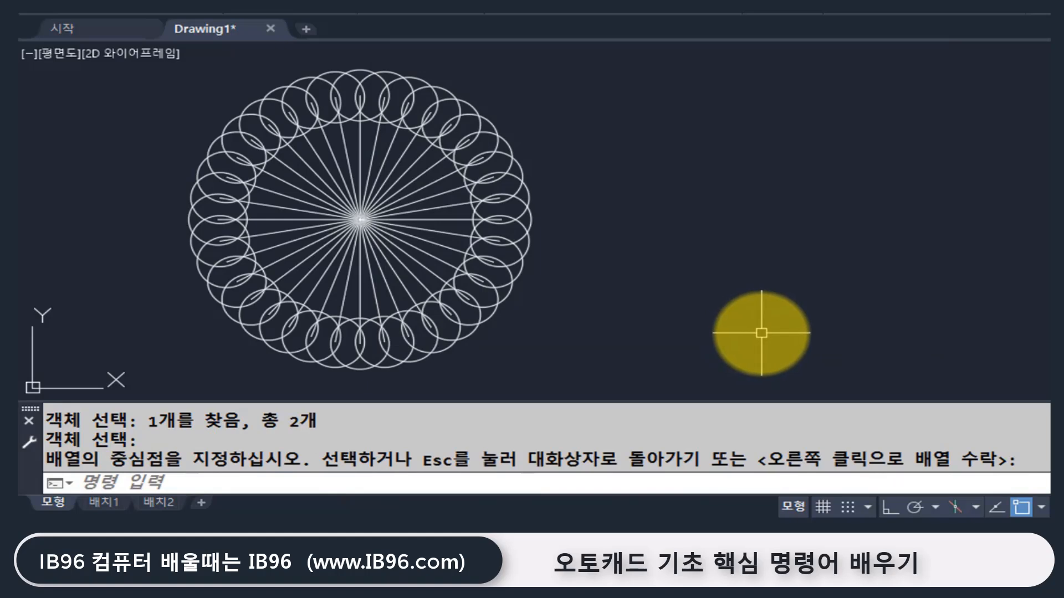